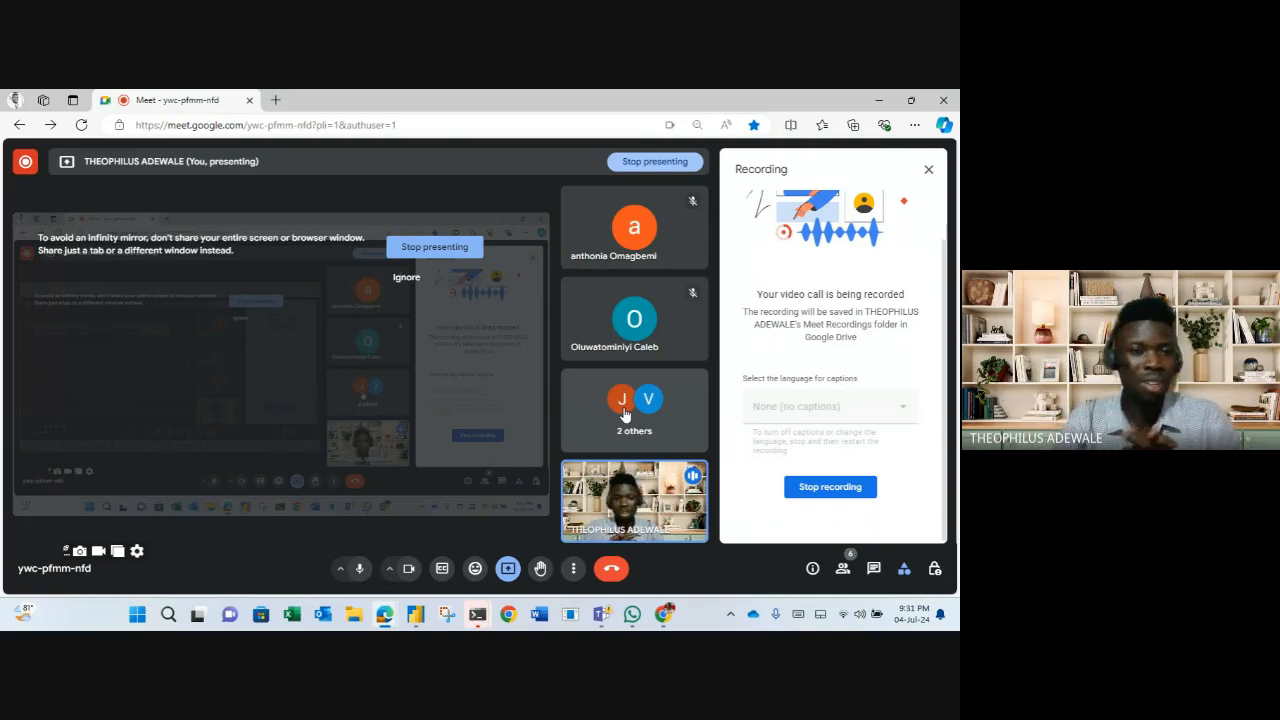
# Switch to the Power BI report JULY BATCH WDE BATCH A and dismiss the Google Meet presenting notification
pyautogui.click(417, 613)
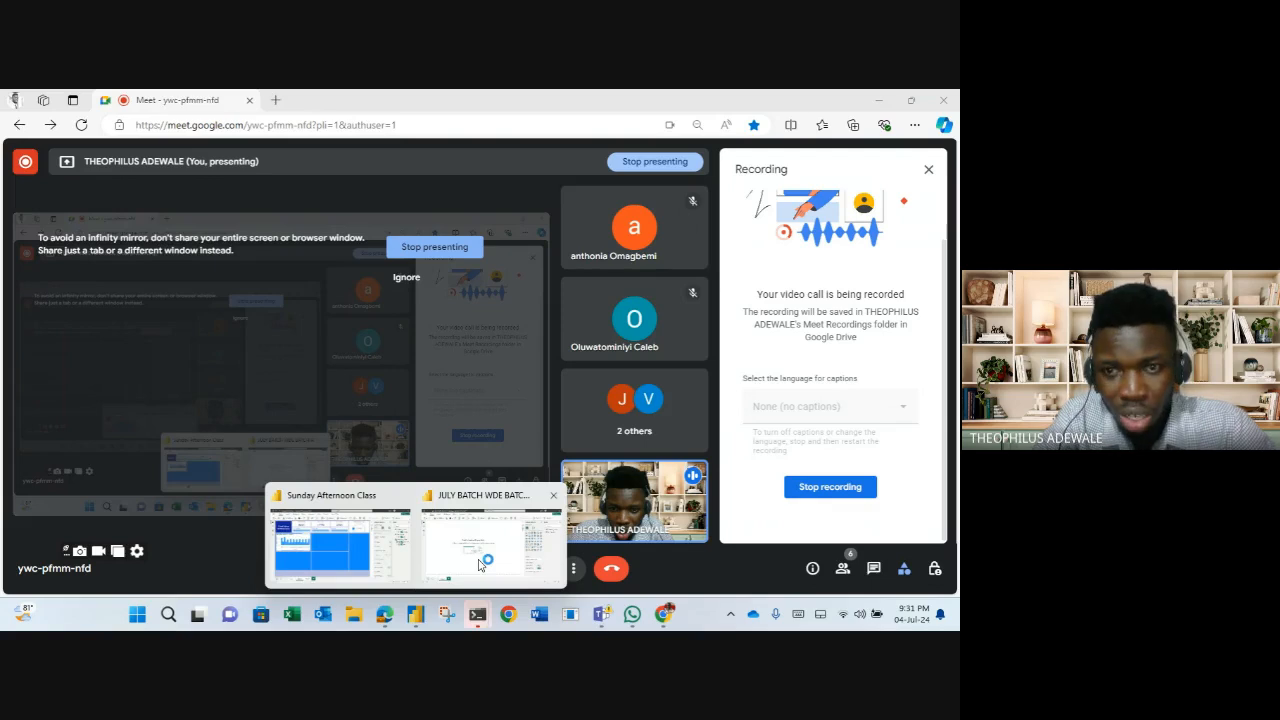
pyautogui.click(479, 565)
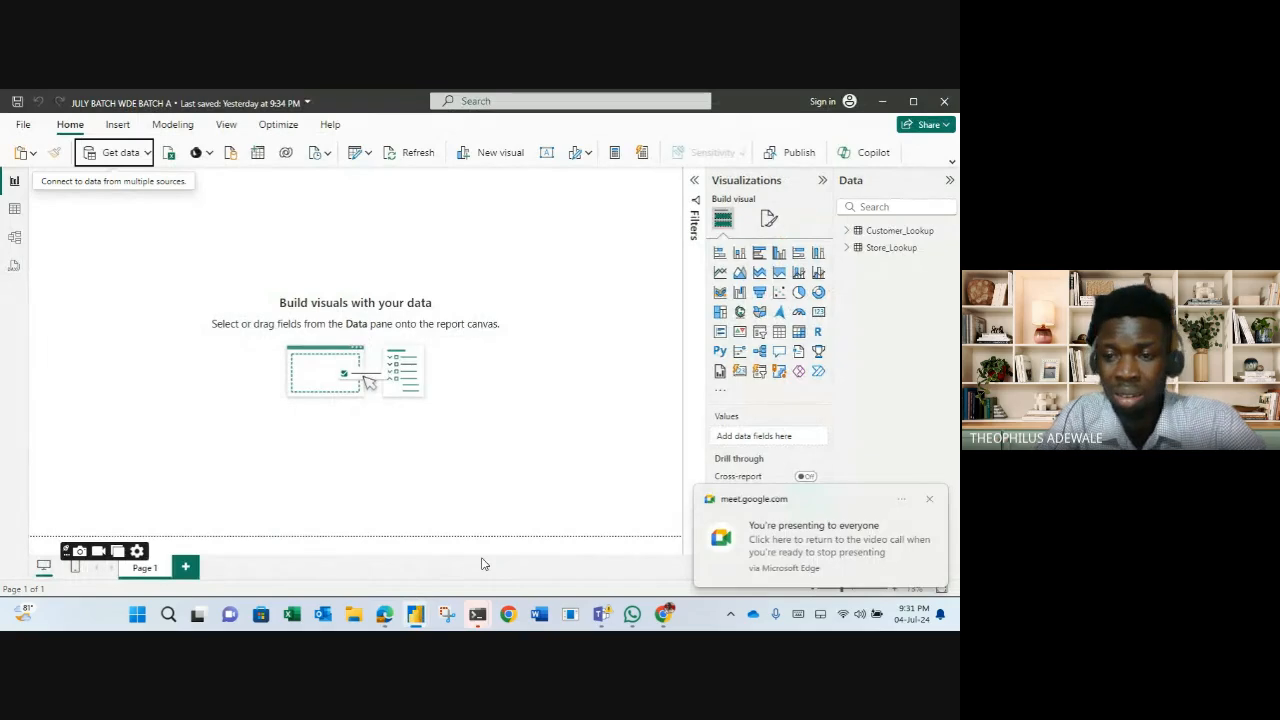
pyautogui.click(930, 500)
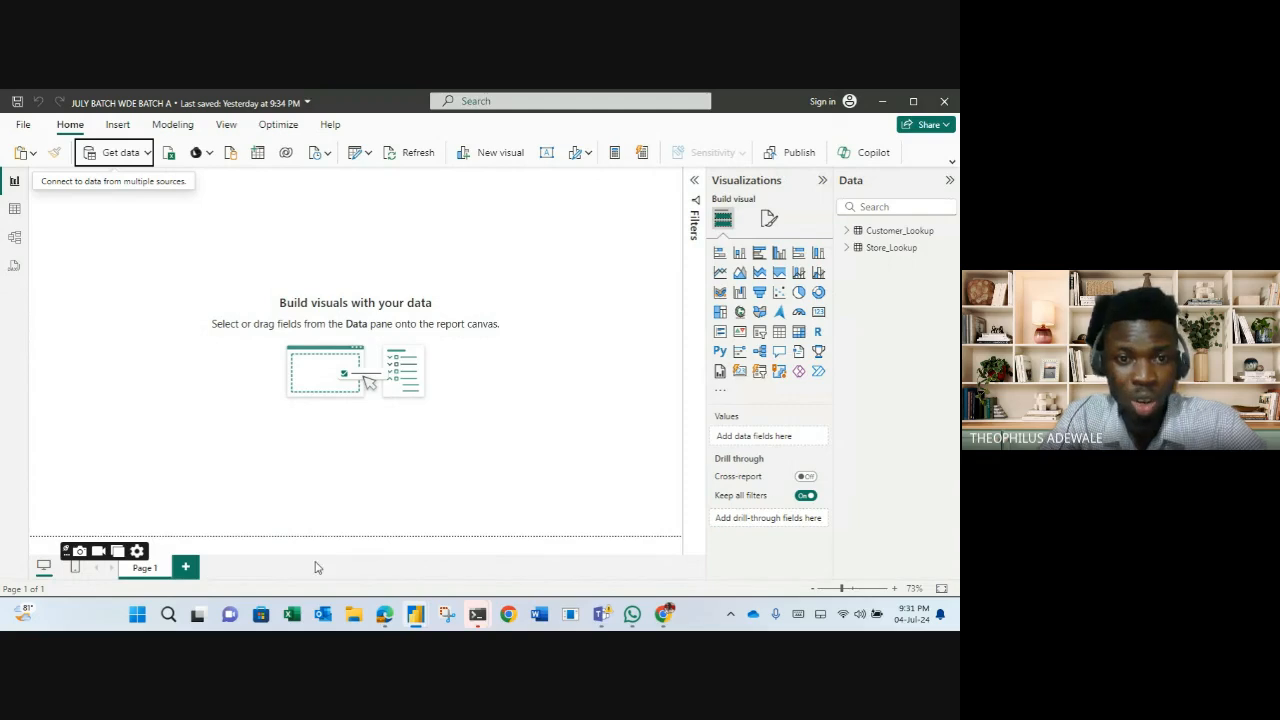
# Display the Customer_Lookup data in Table view and return to the report canvas
pyautogui.click(15, 209)
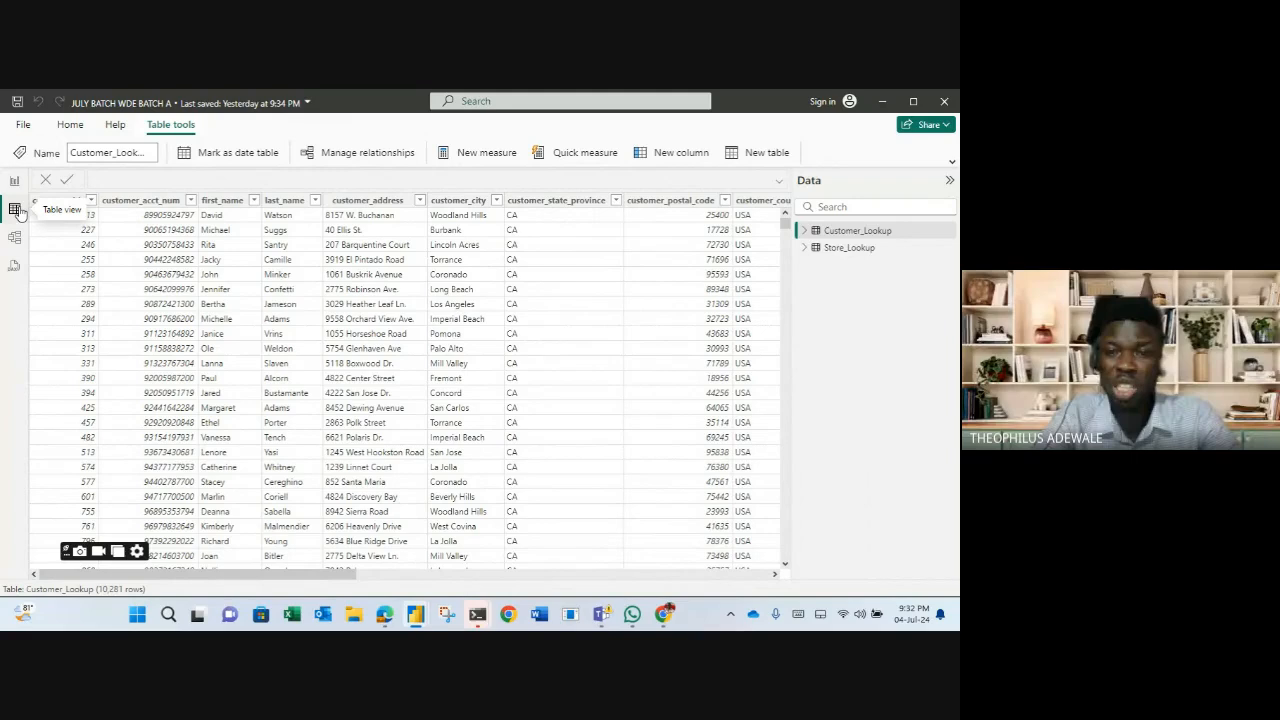
pyautogui.click(15, 181)
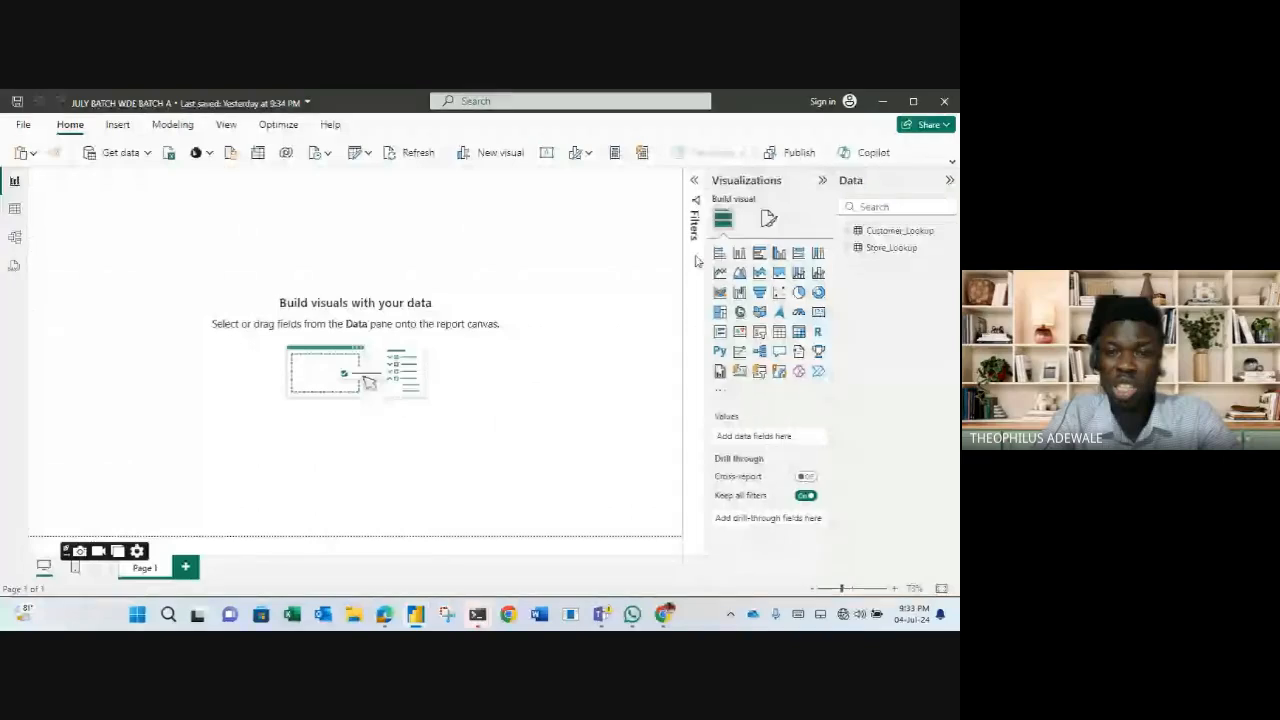
# Expand and collapse the Filters pane, and collapse the Visualizations pane while leaving the Data pane open
pyautogui.click(697, 189)
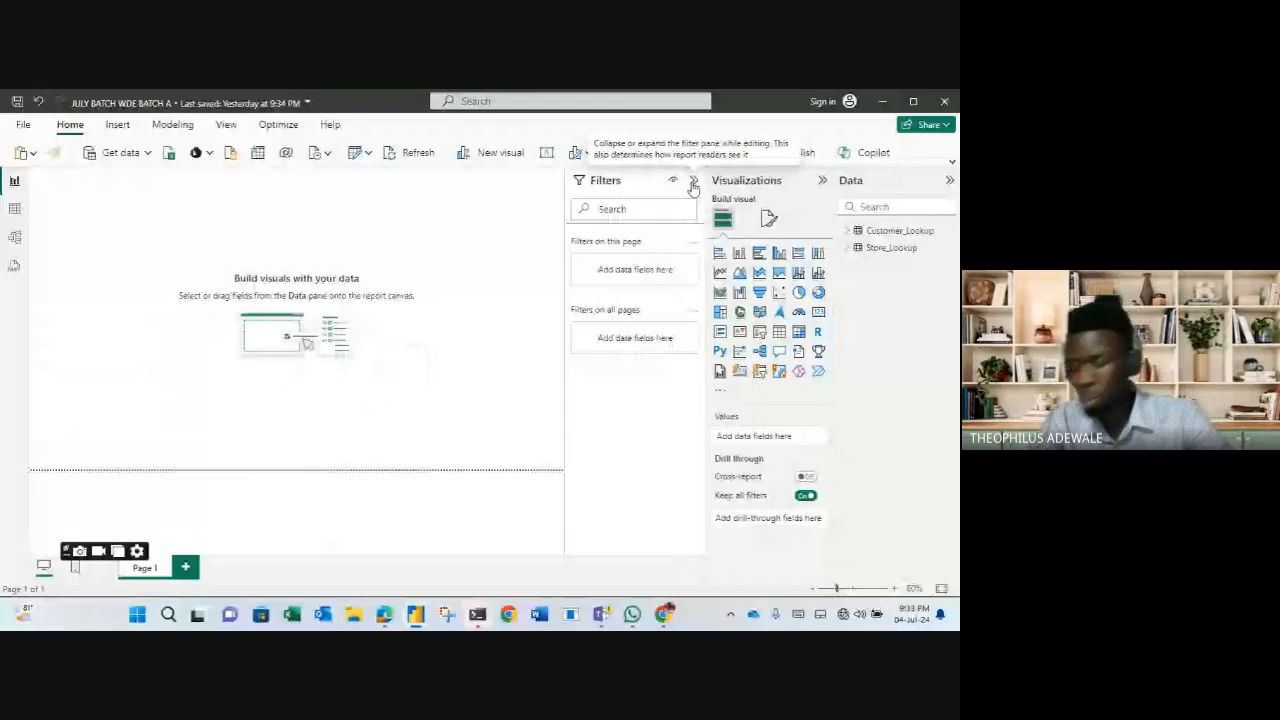
pyautogui.click(694, 190)
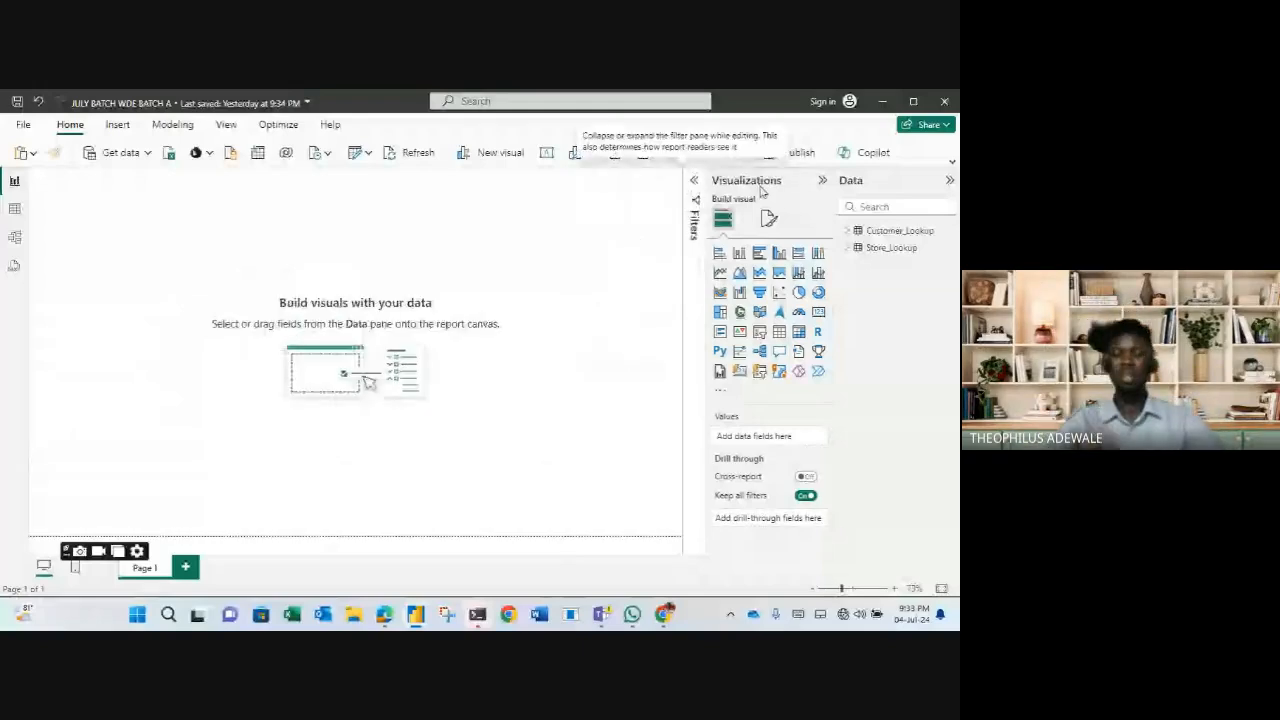
pyautogui.click(823, 183)
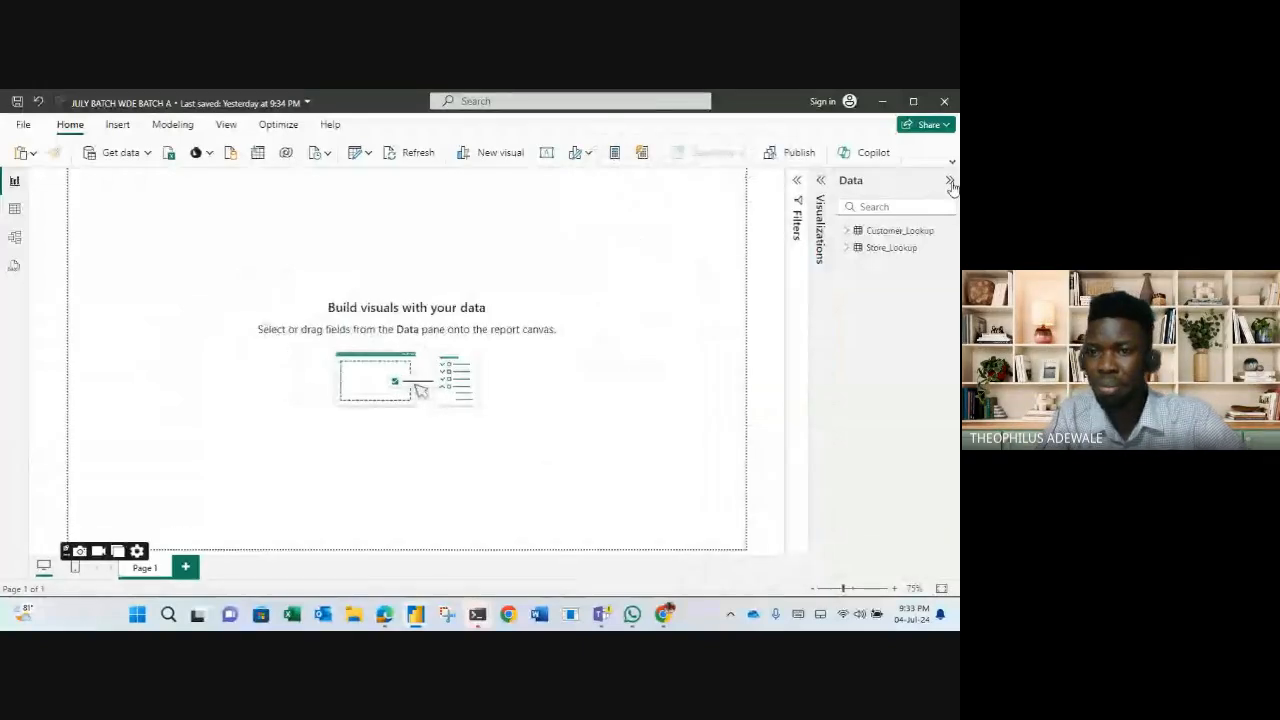
pyautogui.click(950, 182)
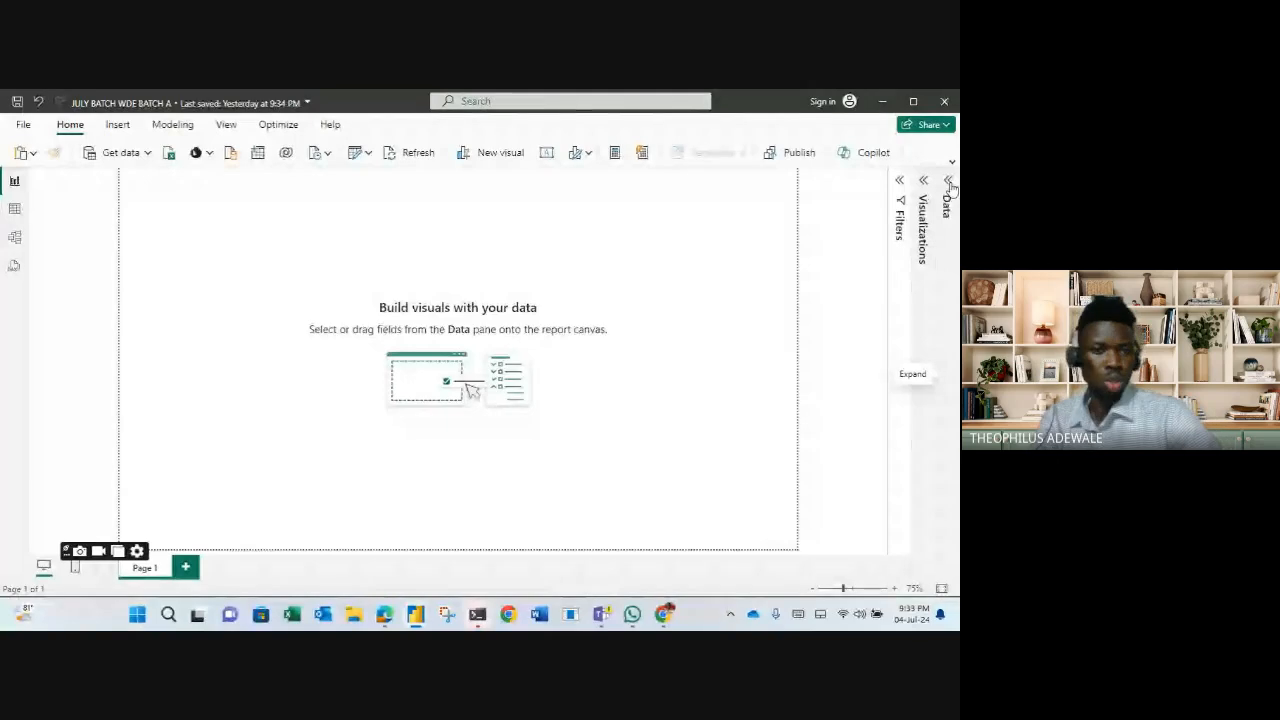
pyautogui.click(949, 182)
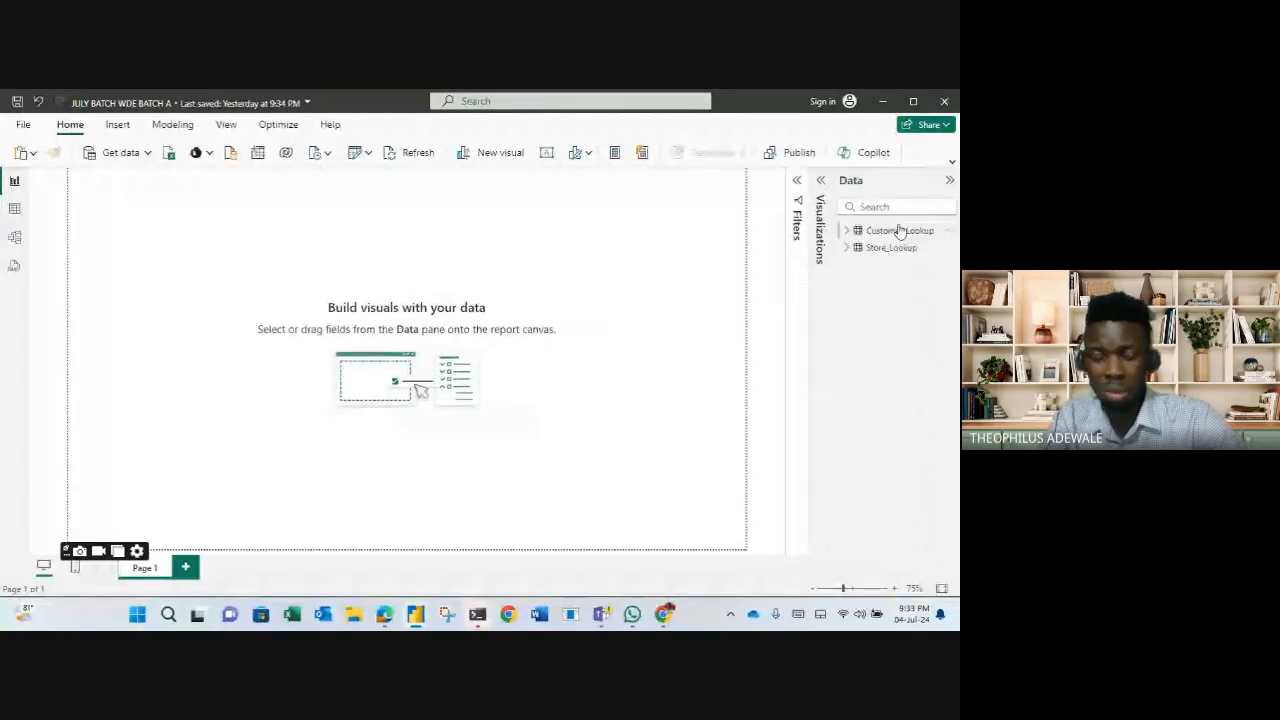
# Open the Customer_Lookup query for editing in Power Query Editor and maximize the editor window
pyautogui.rightClick(897, 231)
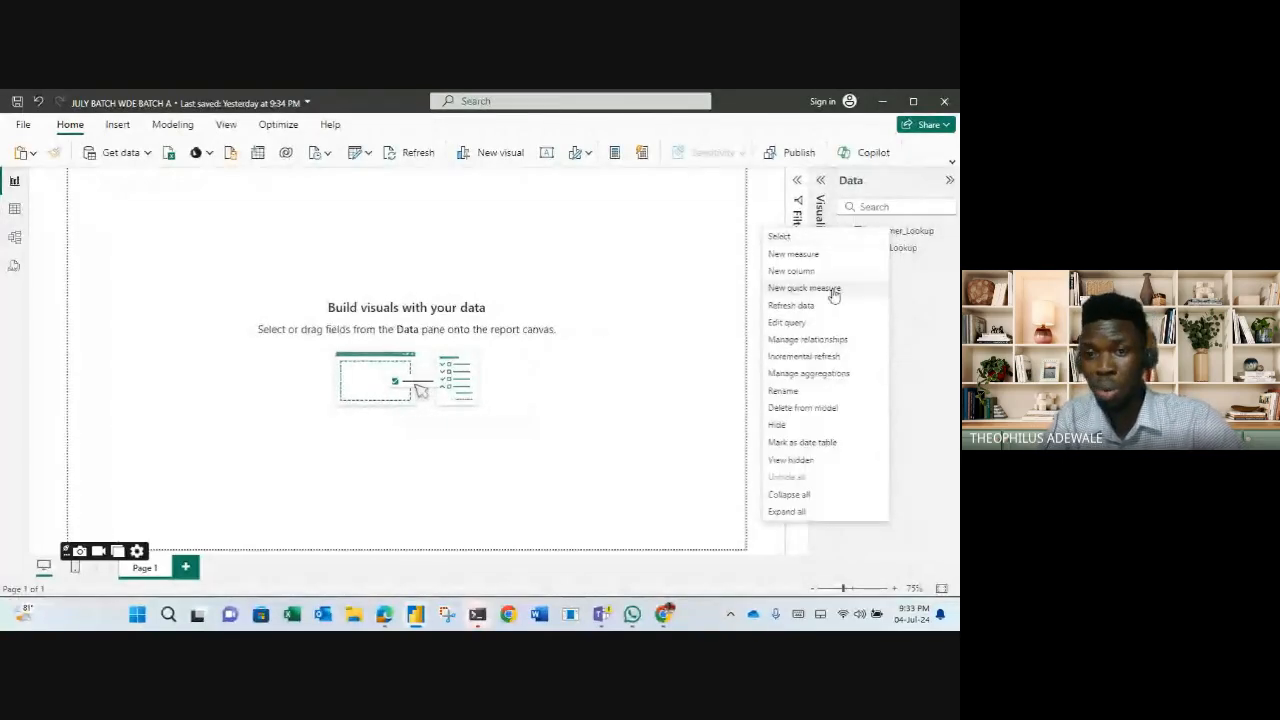
pyautogui.click(796, 324)
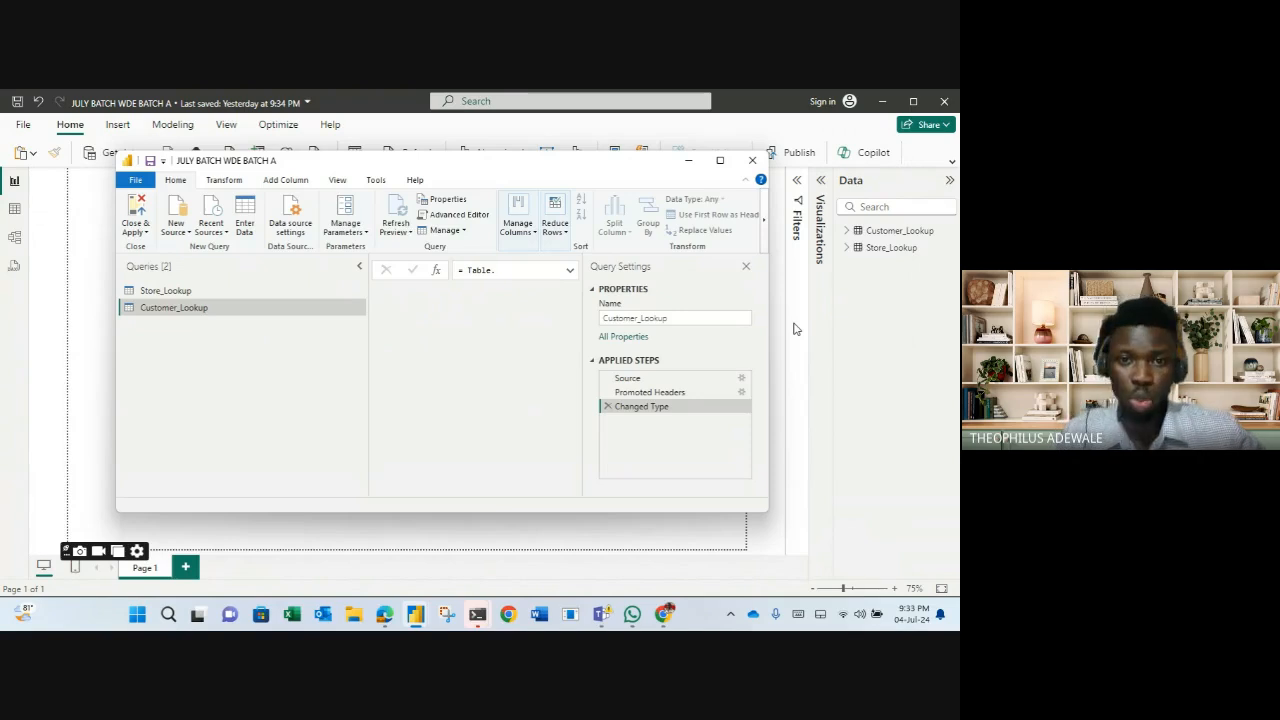
pyautogui.click(720, 162)
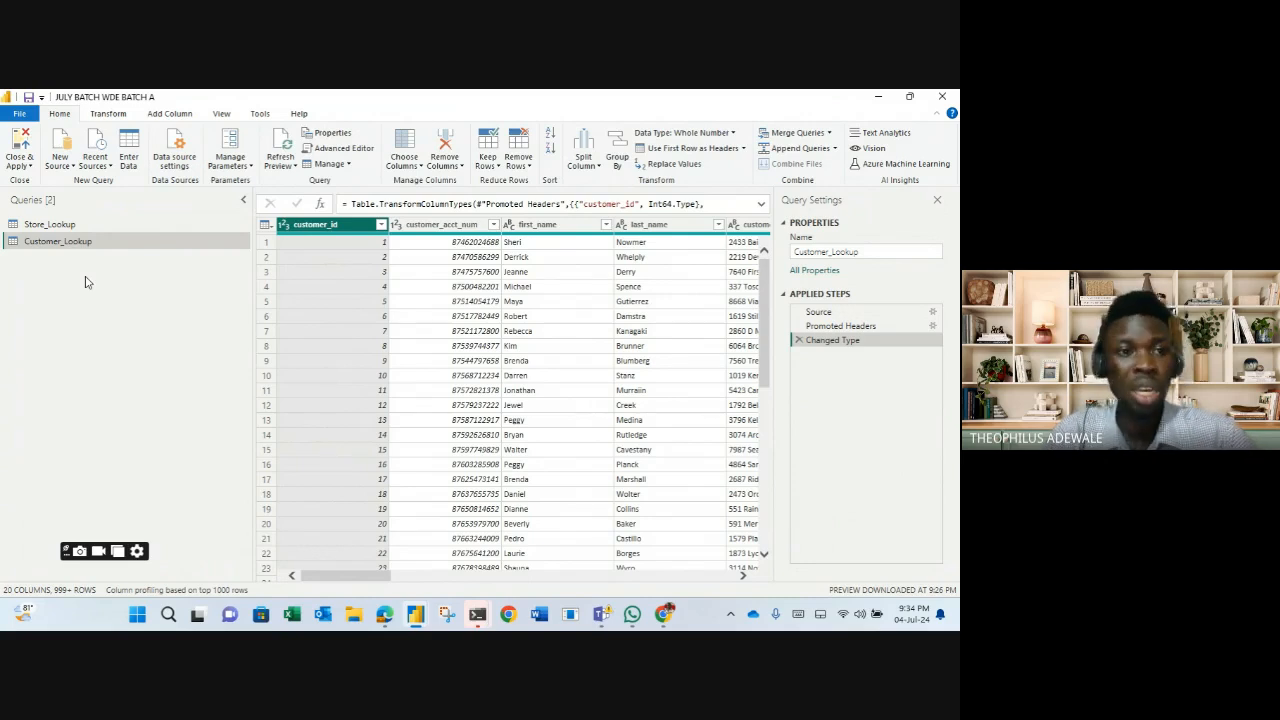
# Import the Product_Lookup CSV file from the FoodMart folder as a new query with the default import settings
pyautogui.click(66, 167)
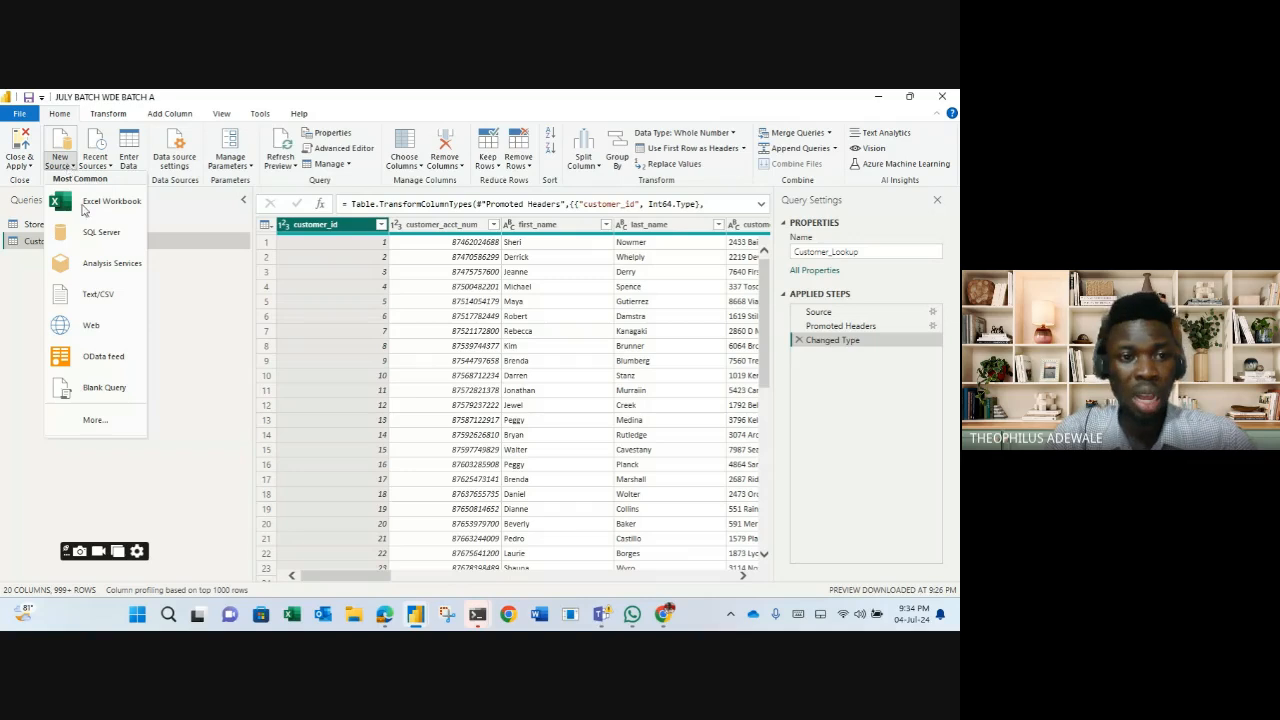
pyautogui.click(100, 296)
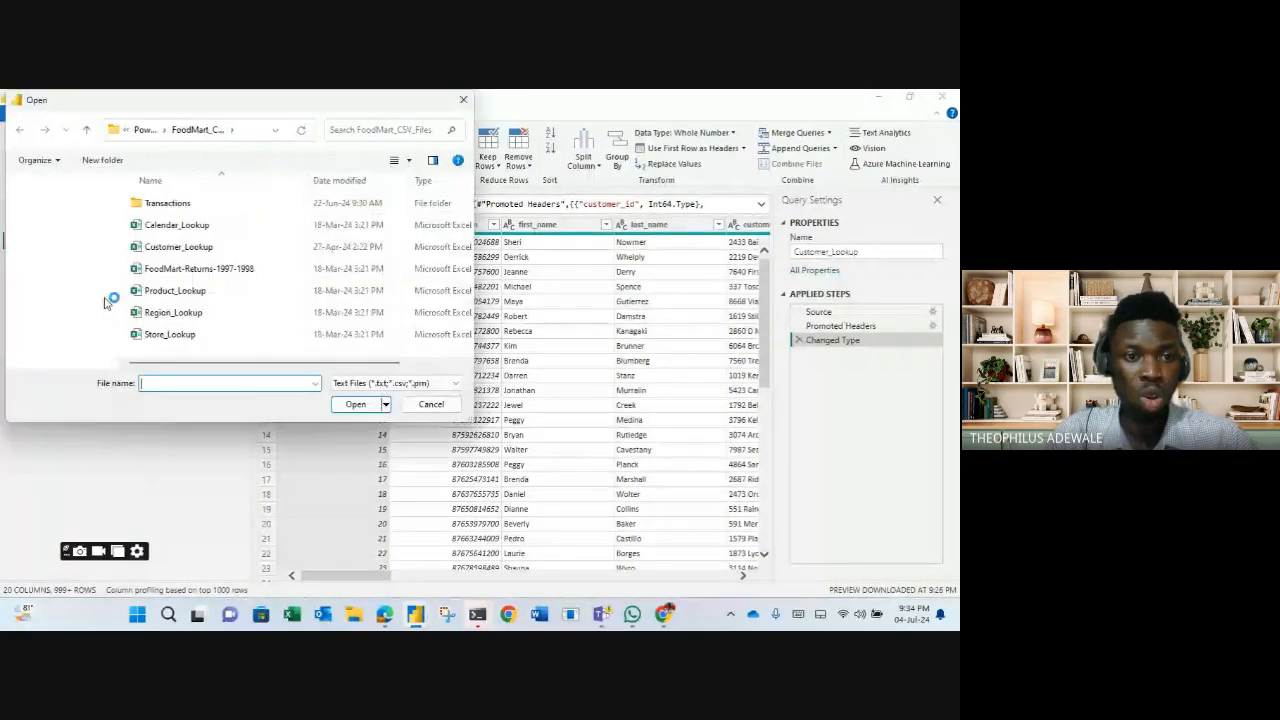
pyautogui.click(175, 290)
pyautogui.click(185, 291)
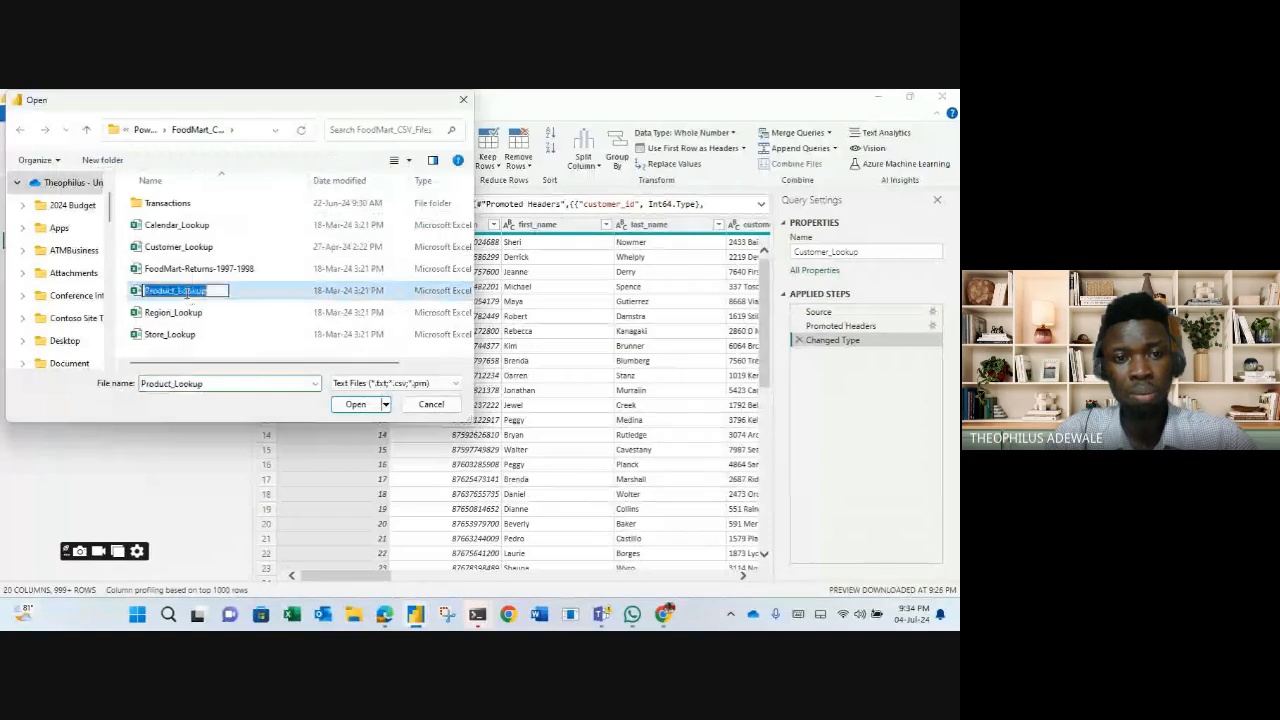
pyautogui.press('Escape')
pyautogui.press('Escape')
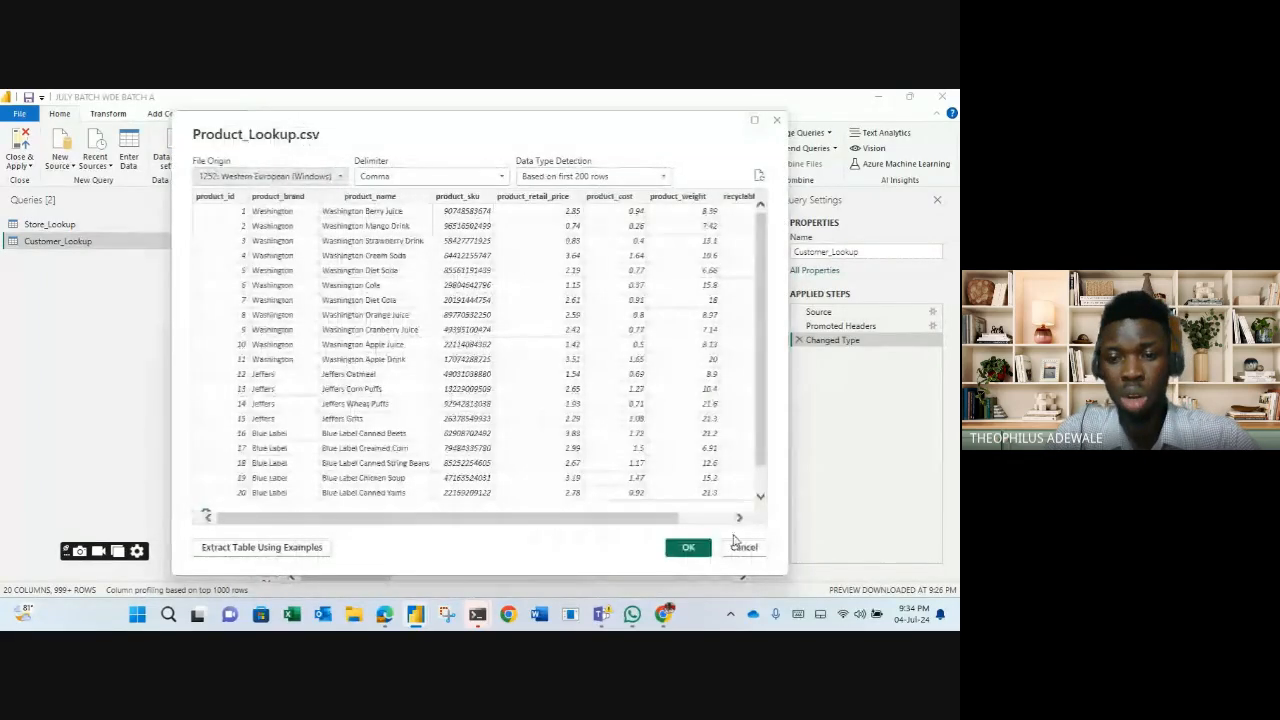
pyautogui.click(702, 552)
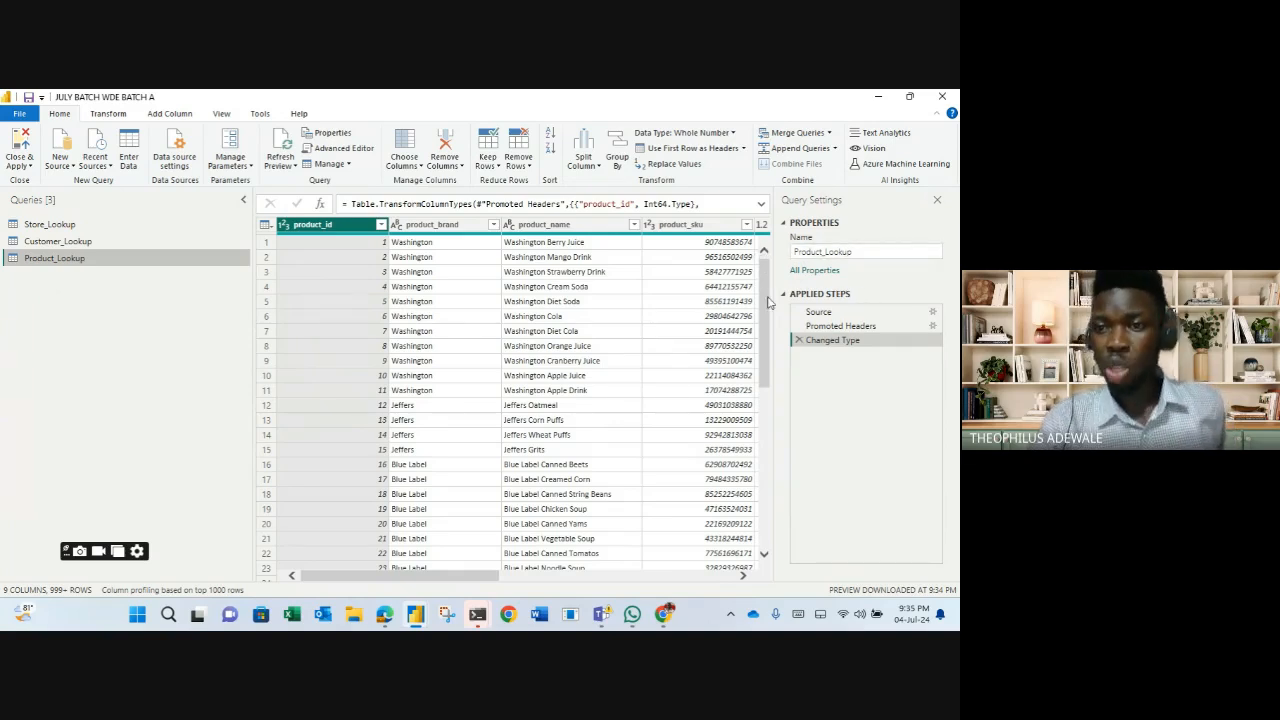
# Close the Query Settings pane and show it again
pyautogui.click(938, 202)
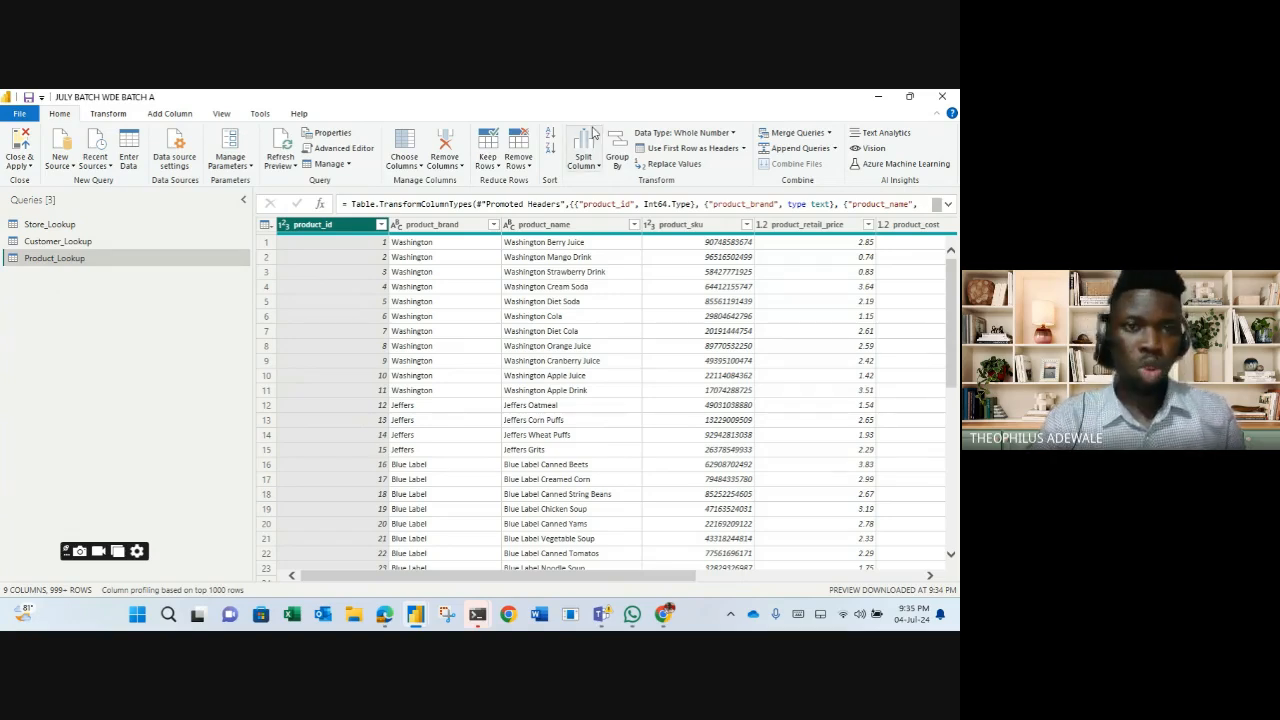
pyautogui.click(222, 114)
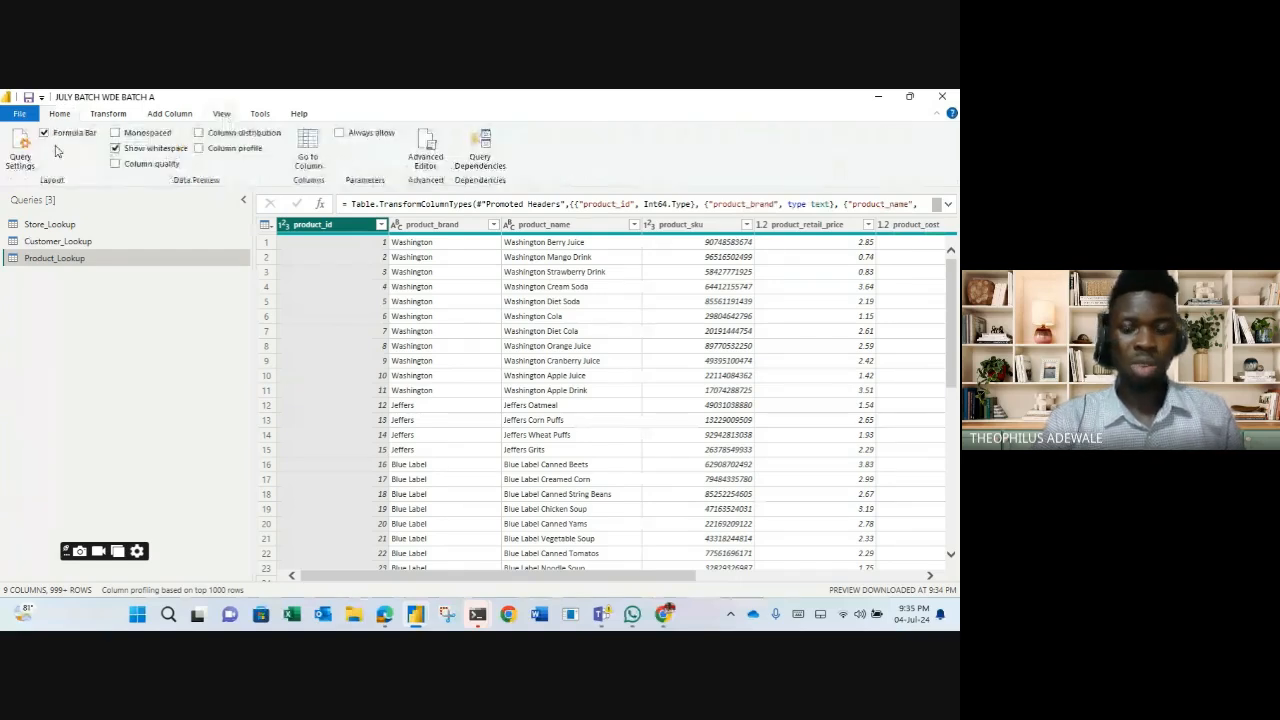
pyautogui.click(21, 150)
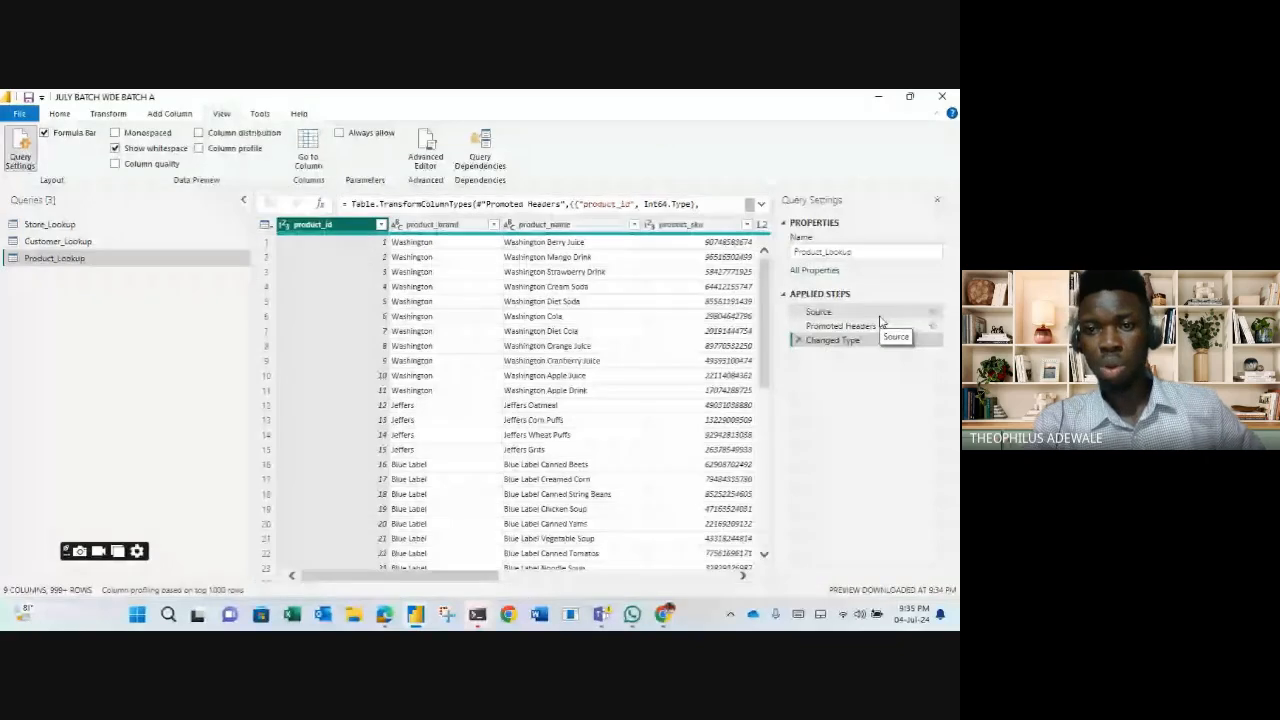
# Rename the Product_Lookup query to Product_Lkp
pyautogui.click(866, 253)
pyautogui.click(866, 253)
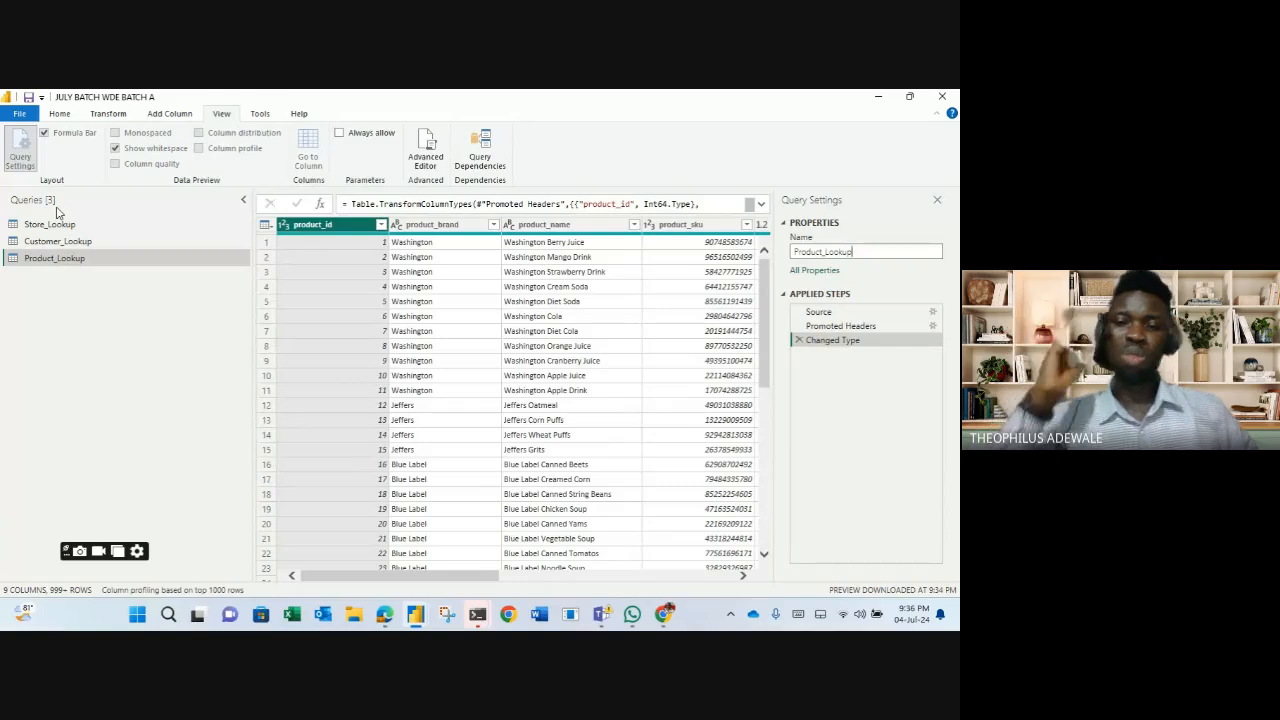
pyautogui.press('BackSpace')
pyautogui.press('BackSpace')
pyautogui.press('BackSpace')
pyautogui.press('BackSpace')
pyautogui.press('BackSpace')
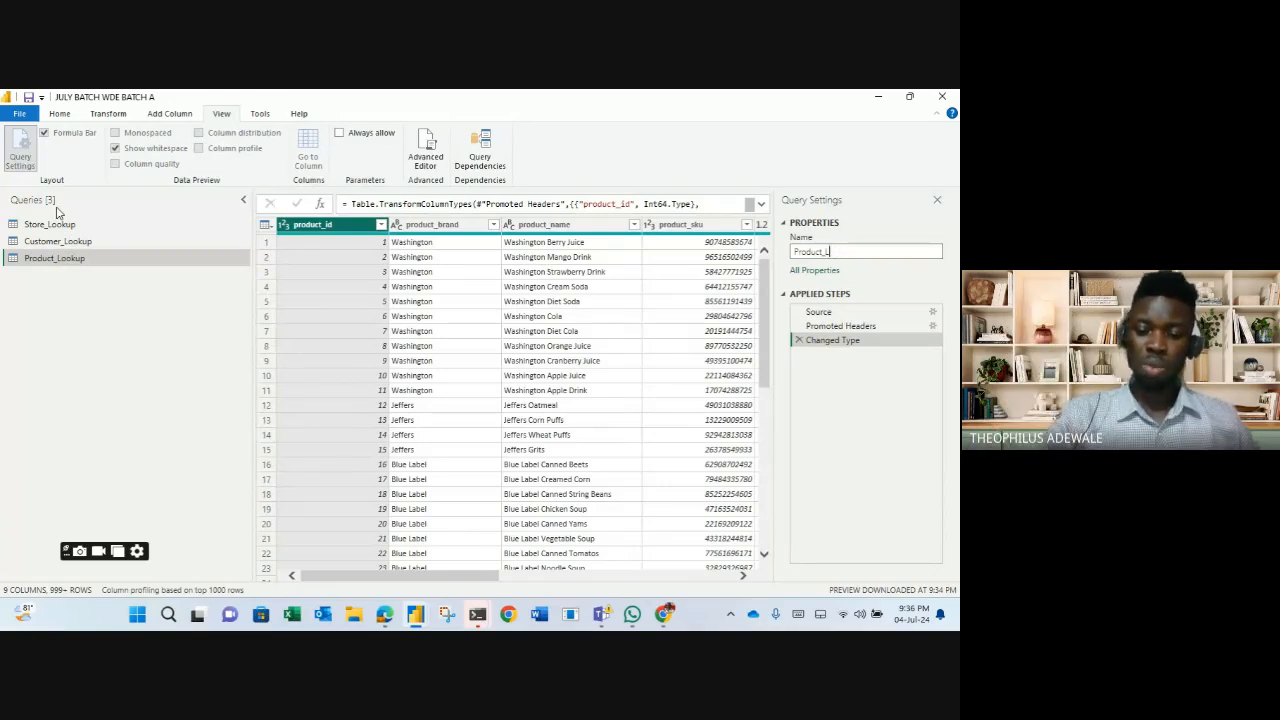
pyautogui.write('kp')
pyautogui.press('Return')
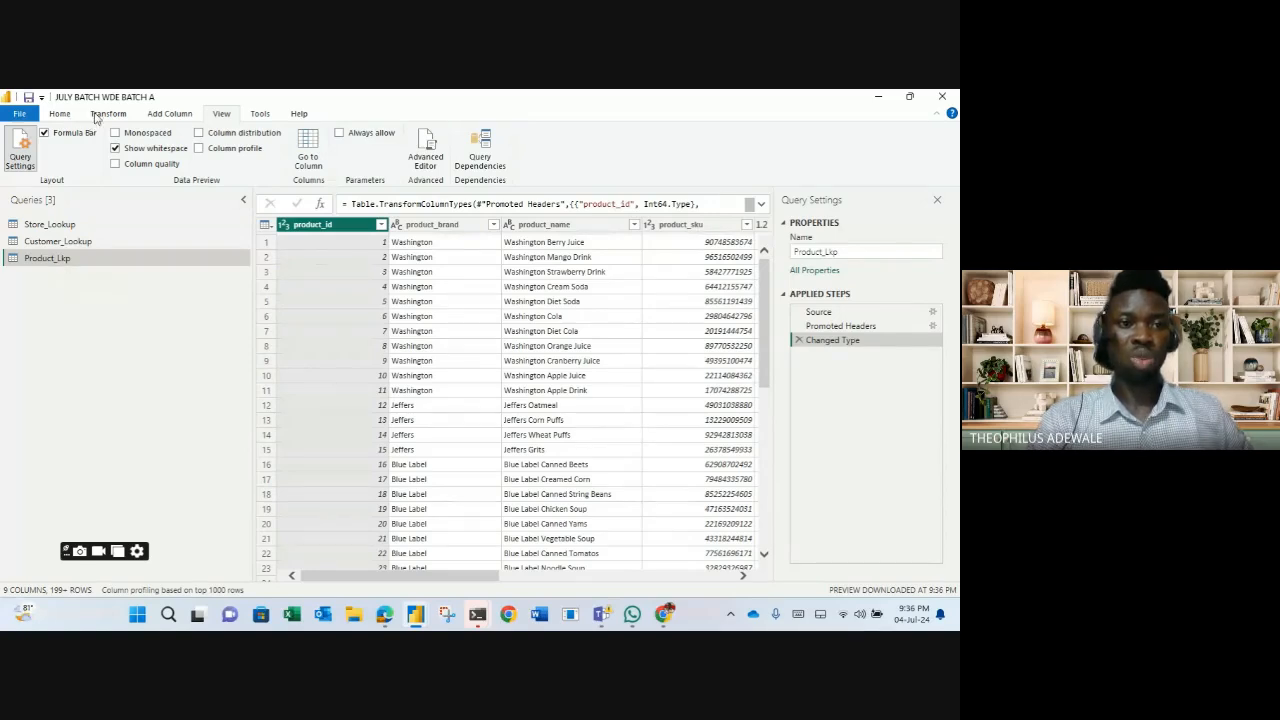
# Close and apply the query changes to the model, and reopen the Product_Lkp query for editing
pyautogui.click(59, 116)
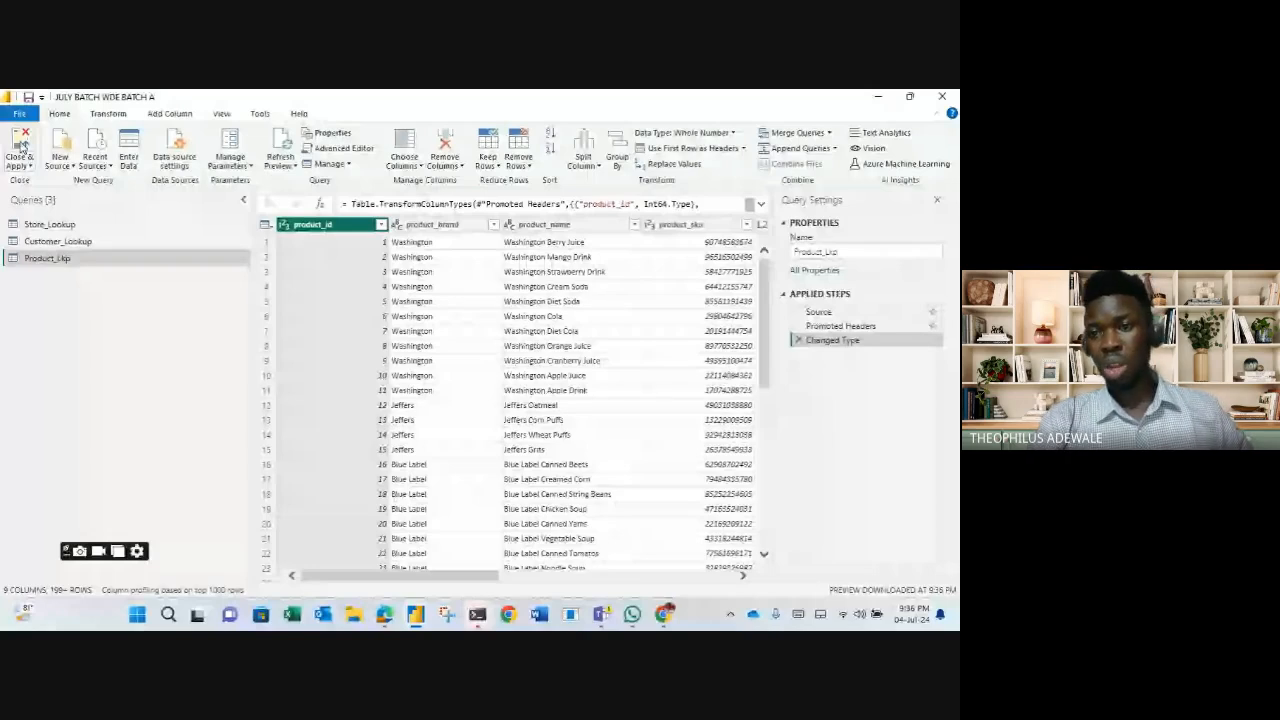
pyautogui.click(20, 147)
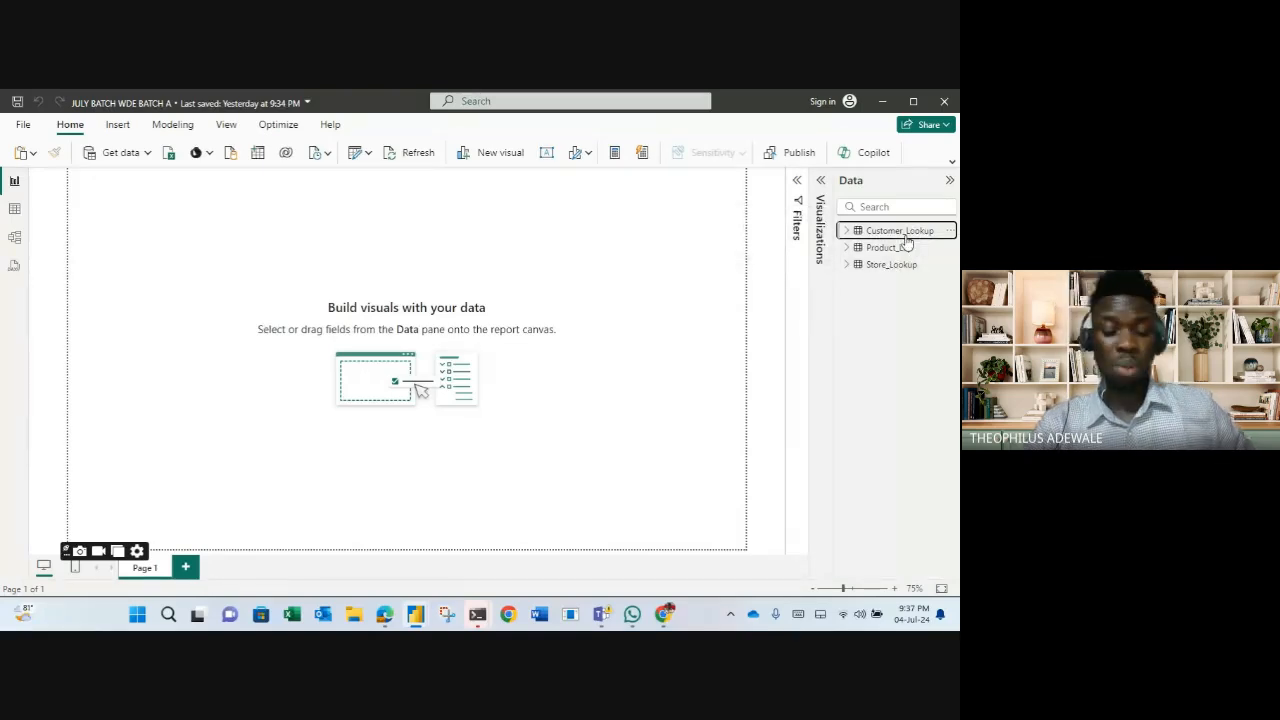
pyautogui.rightClick(892, 248)
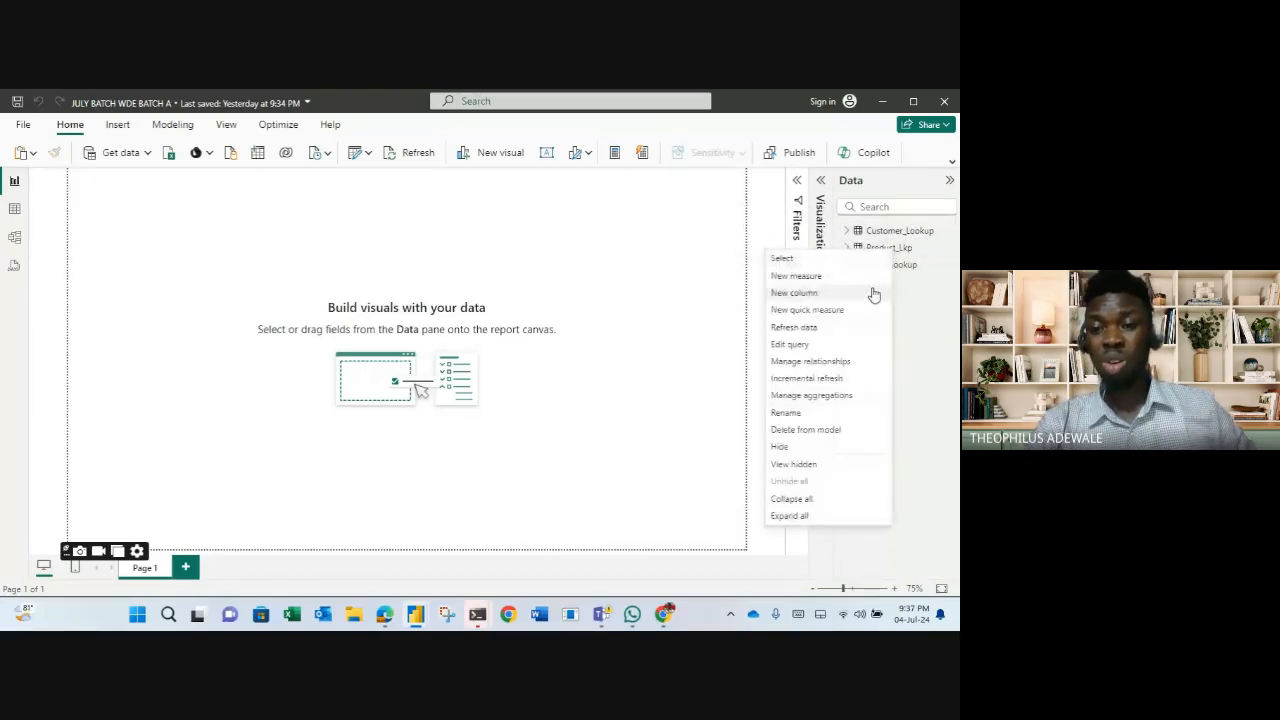
pyautogui.click(806, 350)
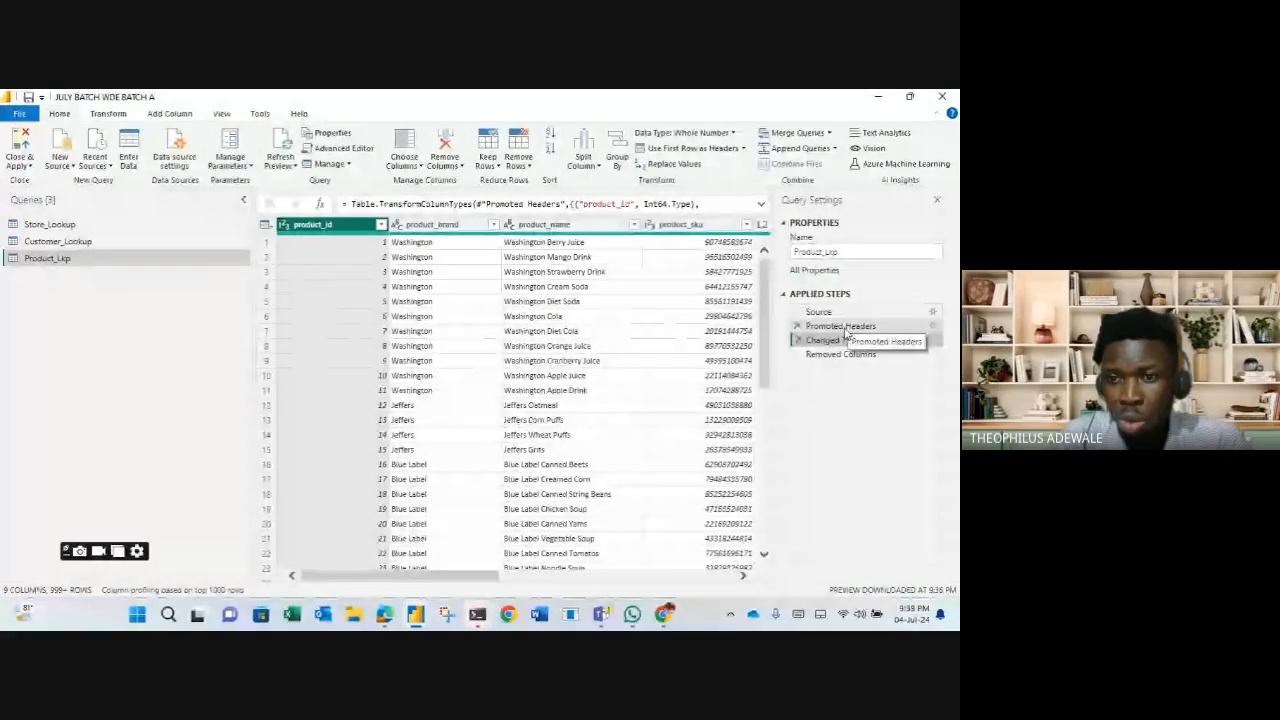
# Examine the Product_Lkp data at the applied steps Source, Promoted Headers, Changed Type and Removed Columns
pyautogui.click(845, 328)
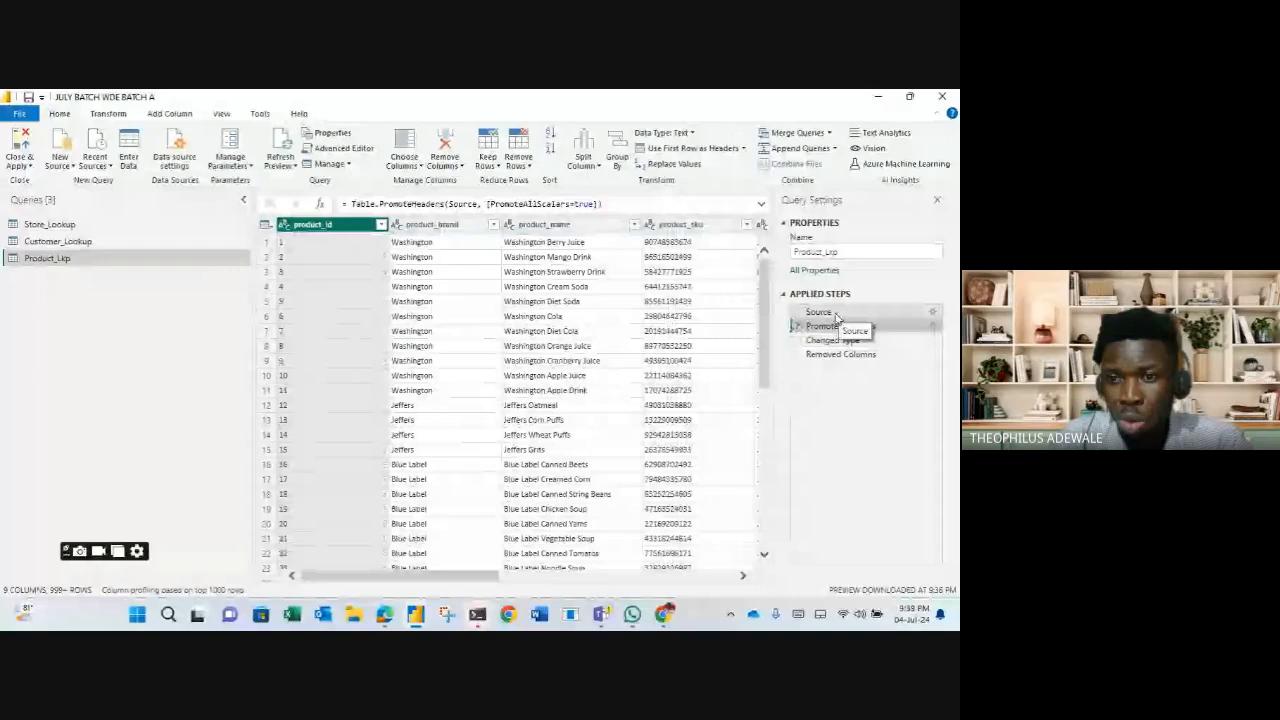
pyautogui.click(830, 313)
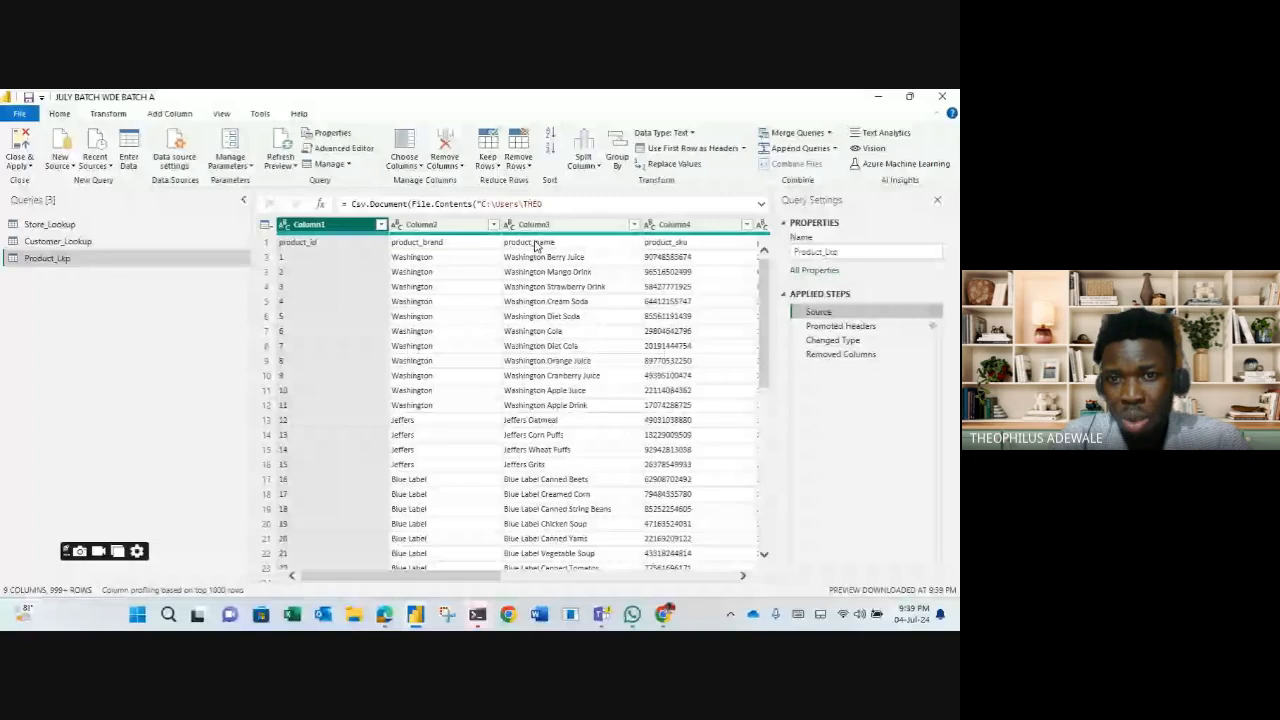
pyautogui.hscroll(3, 667, 250)
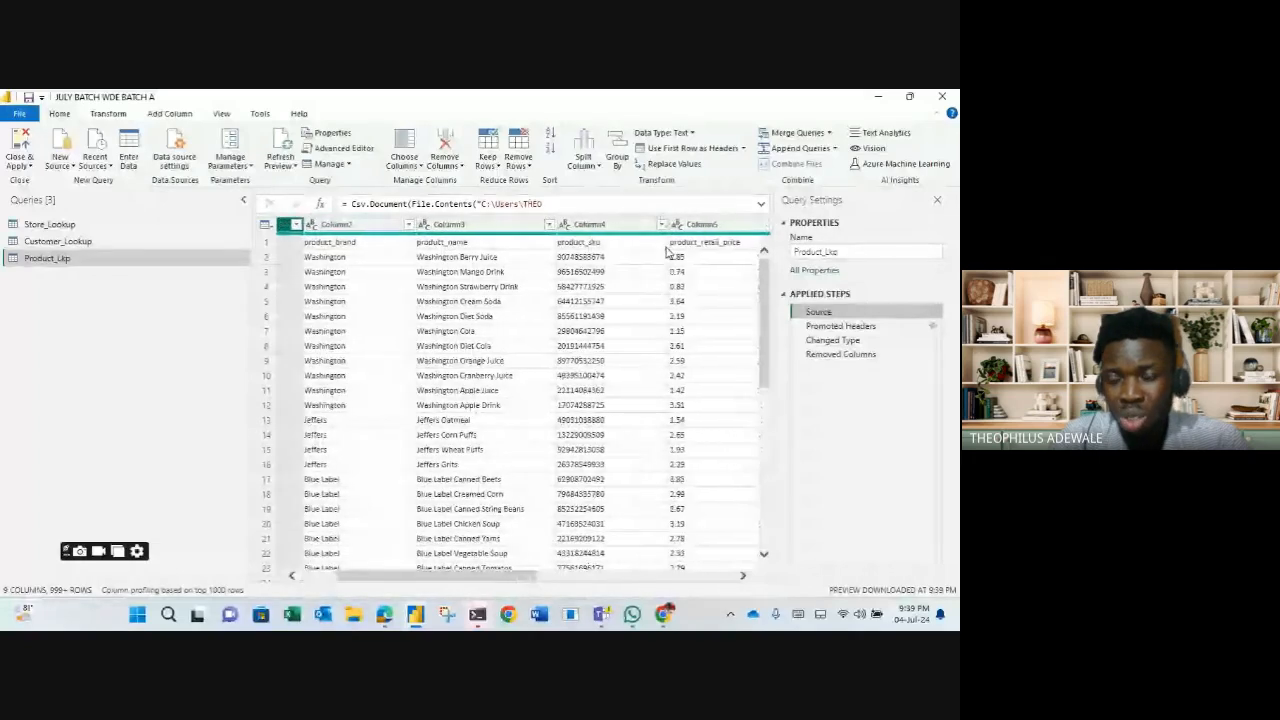
pyautogui.hscroll(-3, 480, 340)
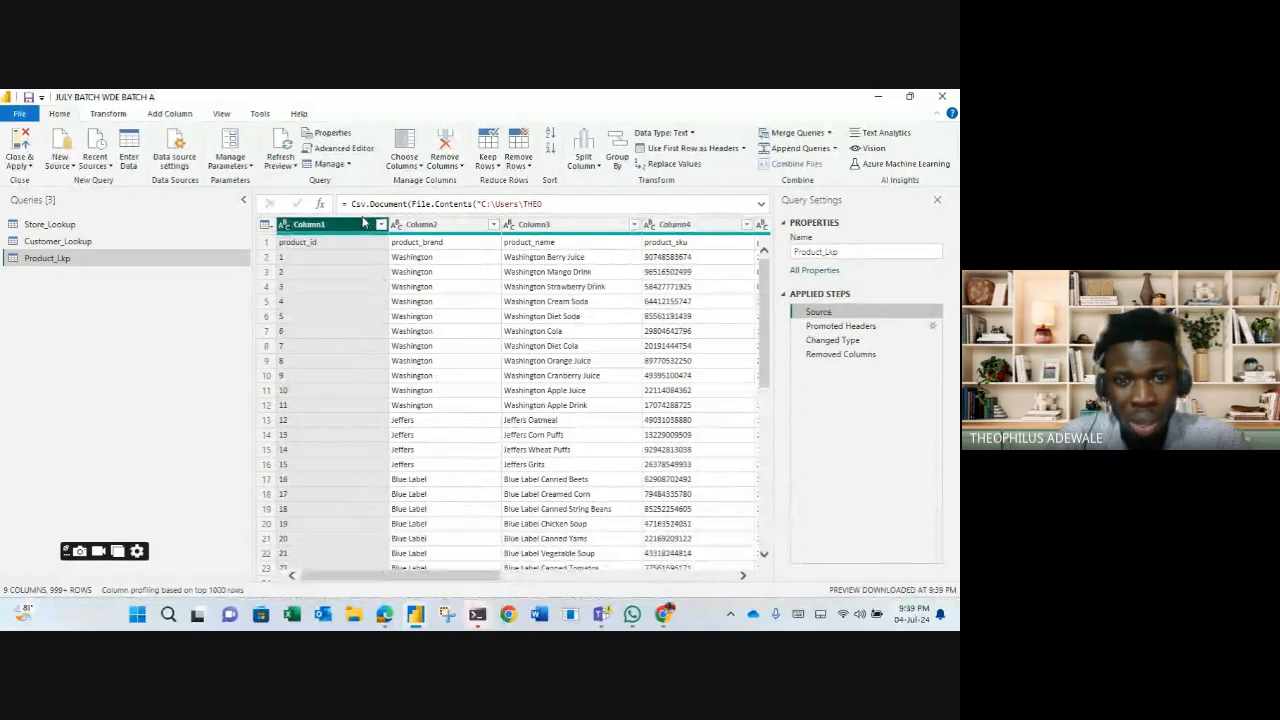
pyautogui.click(831, 327)
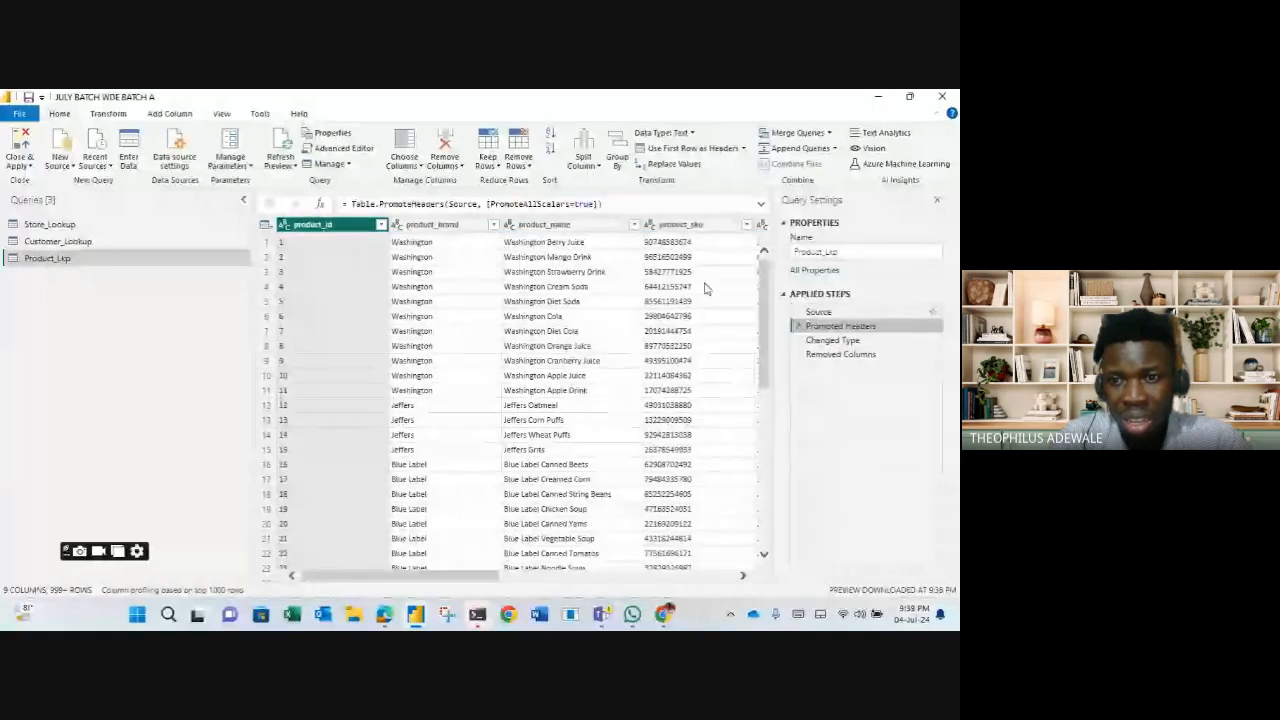
pyautogui.click(830, 340)
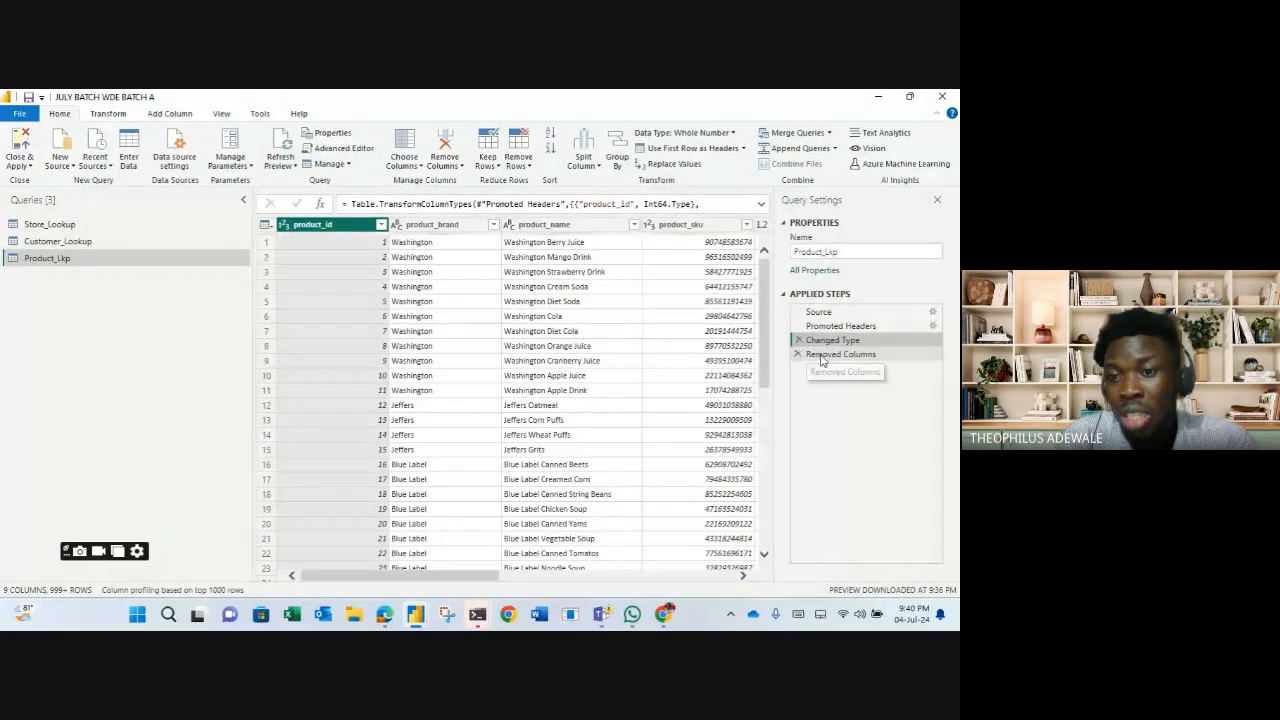
pyautogui.click(822, 356)
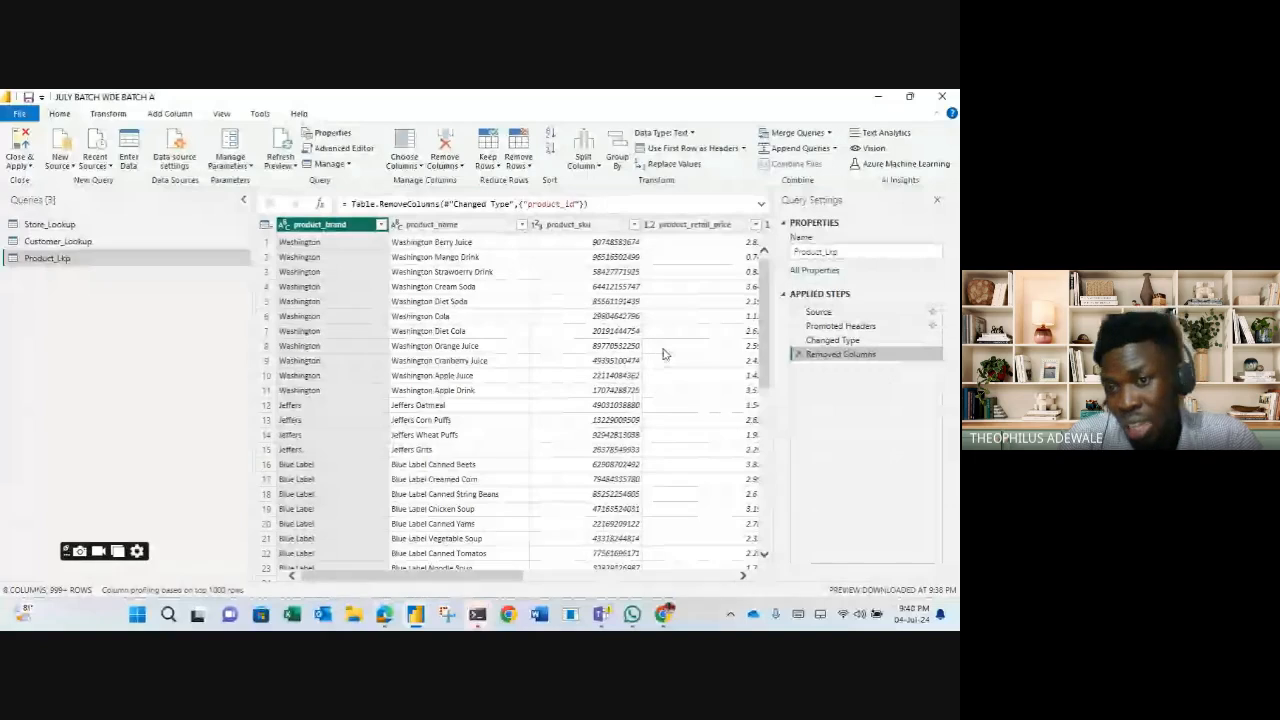
# Delete the Removed Columns, Changed Type and Promoted Headers steps from Product_Lkp and inspect the Source step's formula
pyautogui.click(799, 356)
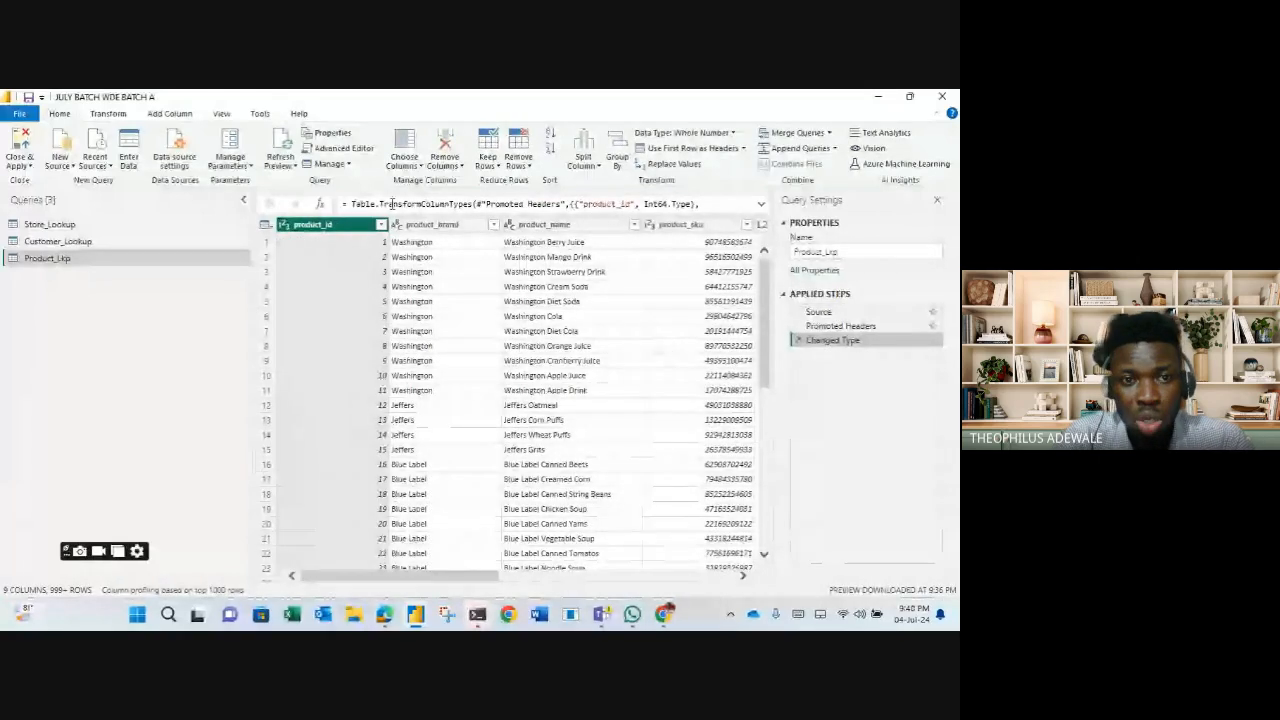
pyautogui.click(798, 340)
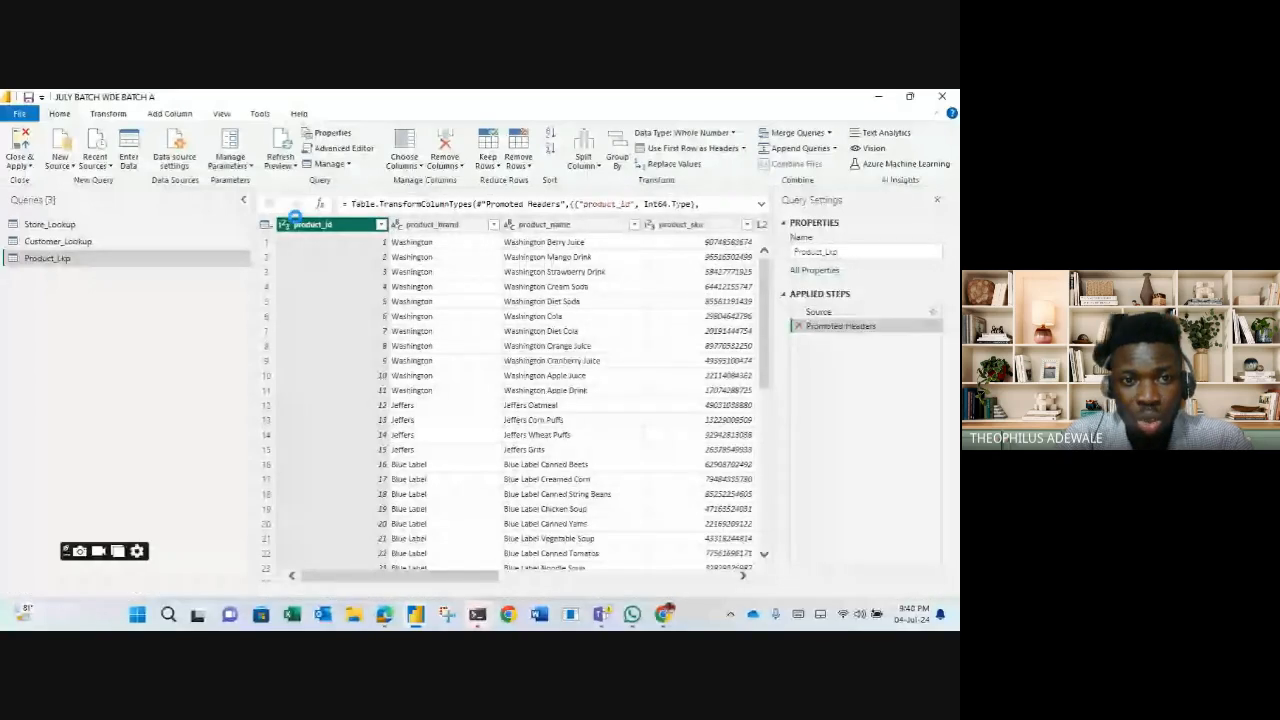
pyautogui.click(798, 327)
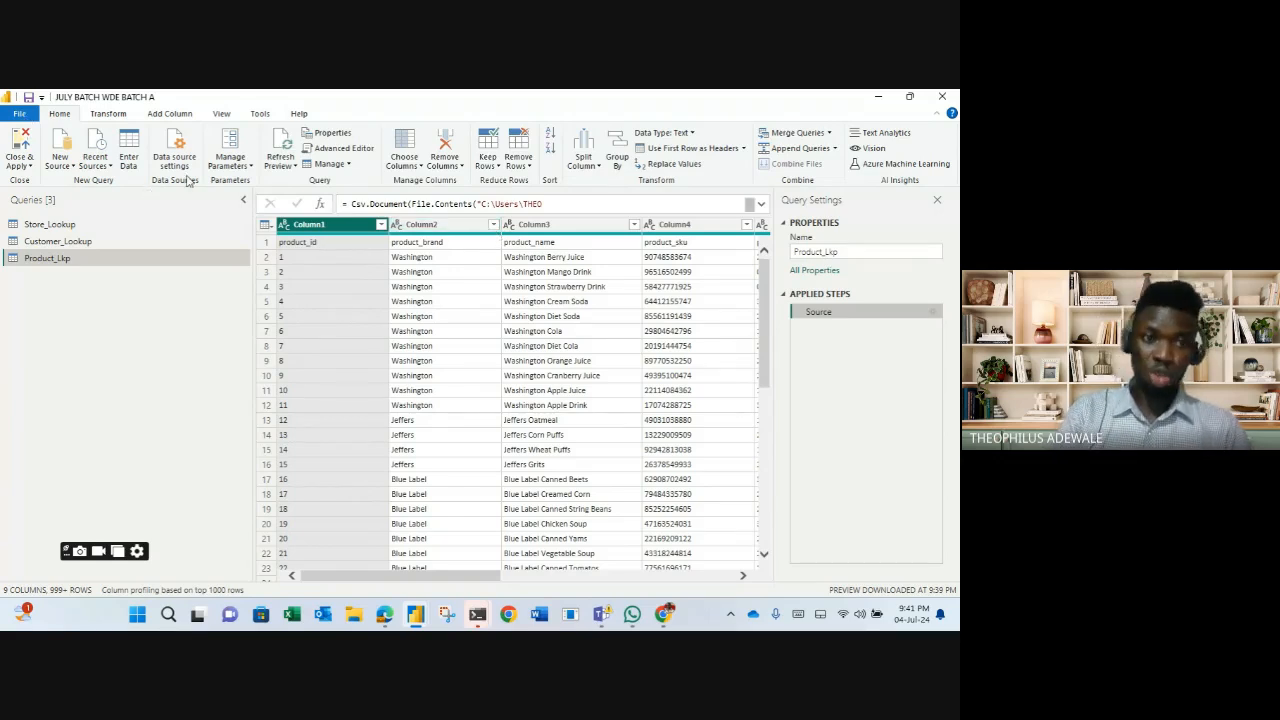
pyautogui.click(874, 308)
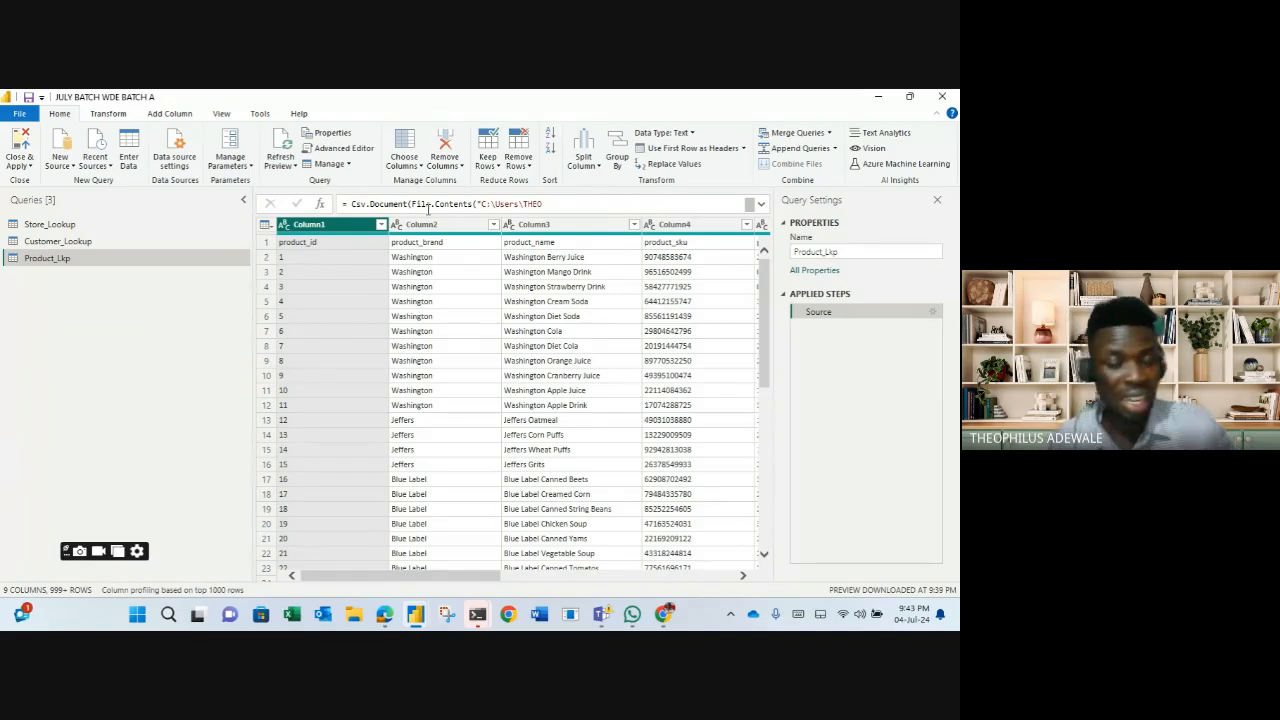
pyautogui.moveTo(552, 205); pyautogui.dragTo(337, 207)
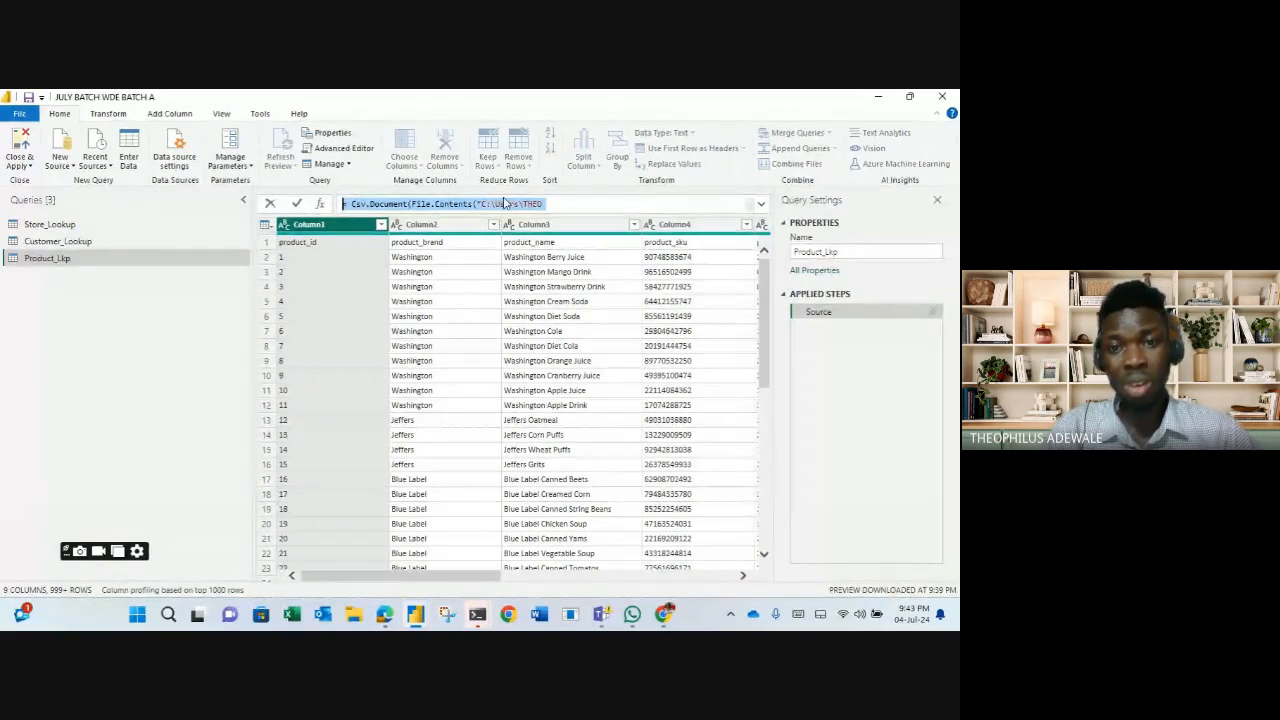
pyautogui.click(557, 207)
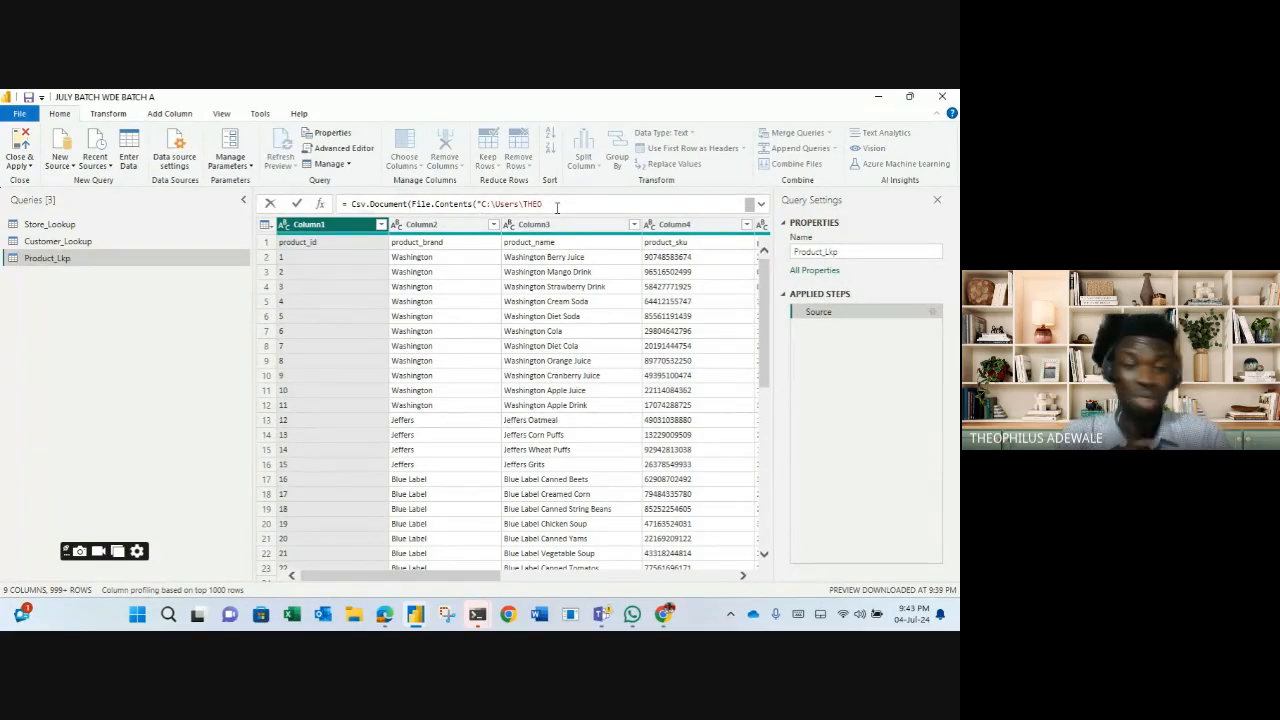
# Remove Column1 from Product_Lkp and inspect the Table.RemoveColumns formula of that step
pyautogui.click(113, 117)
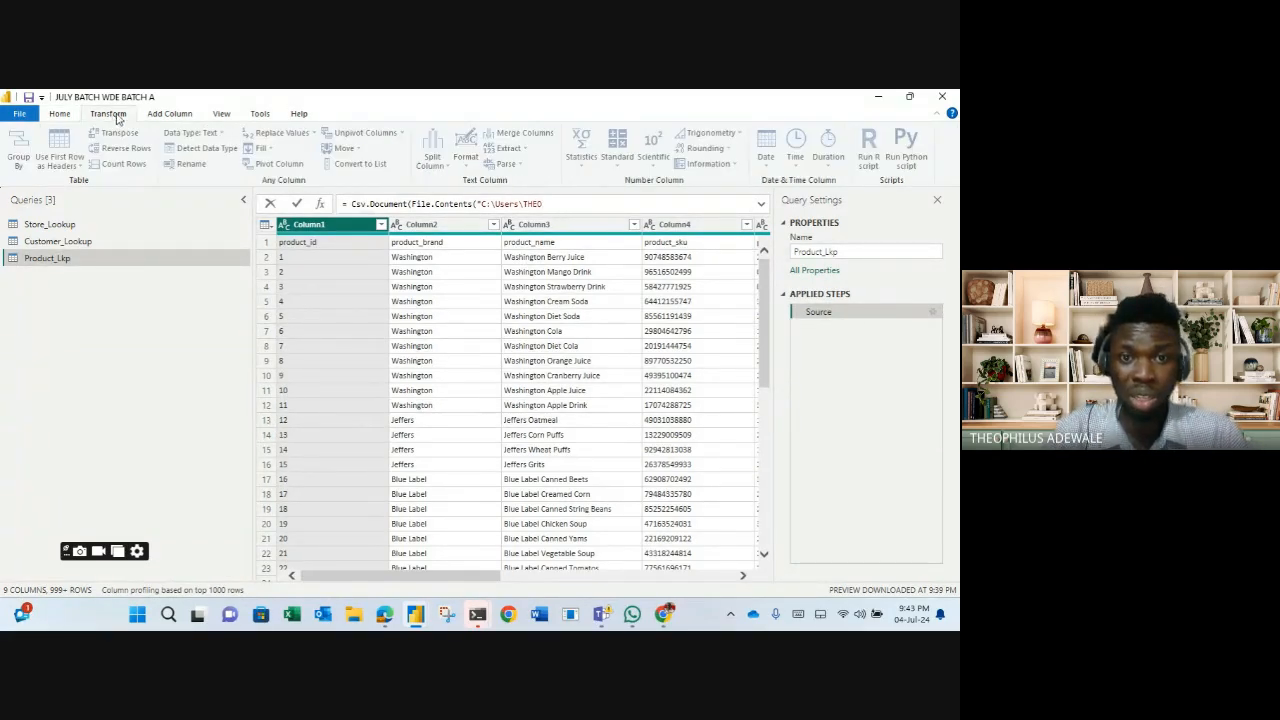
pyautogui.click(340, 228)
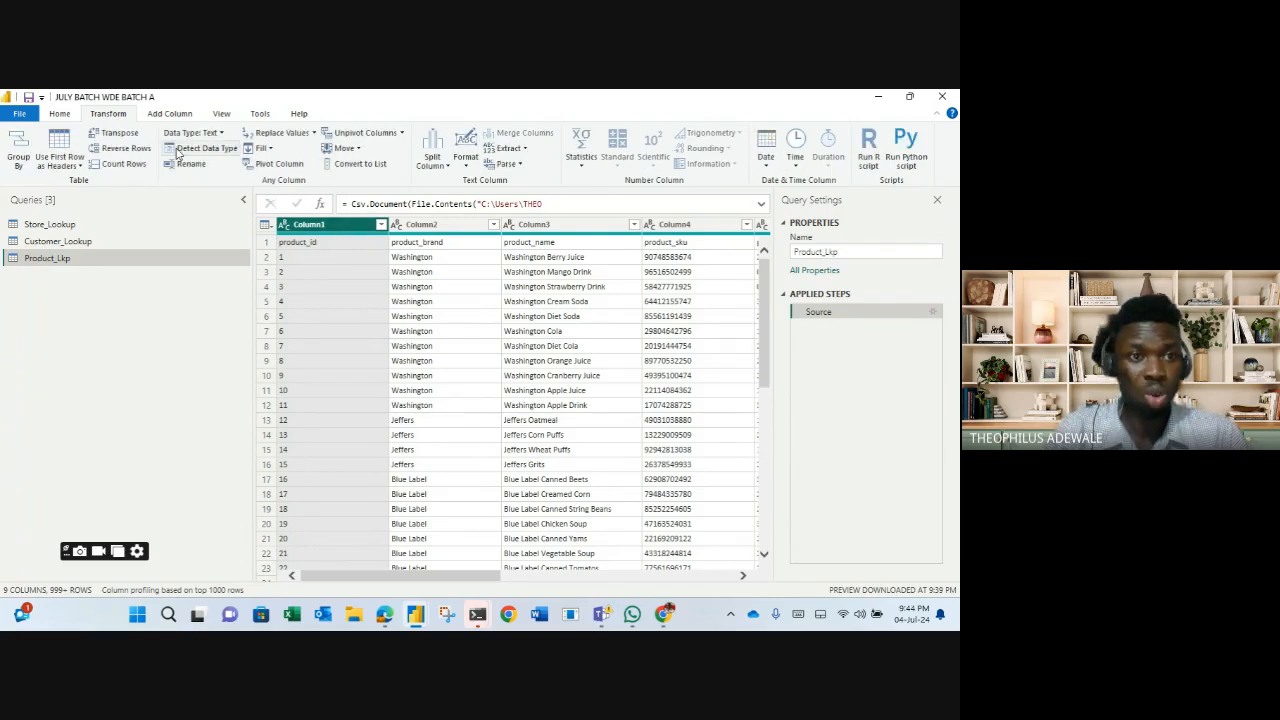
pyautogui.click(62, 115)
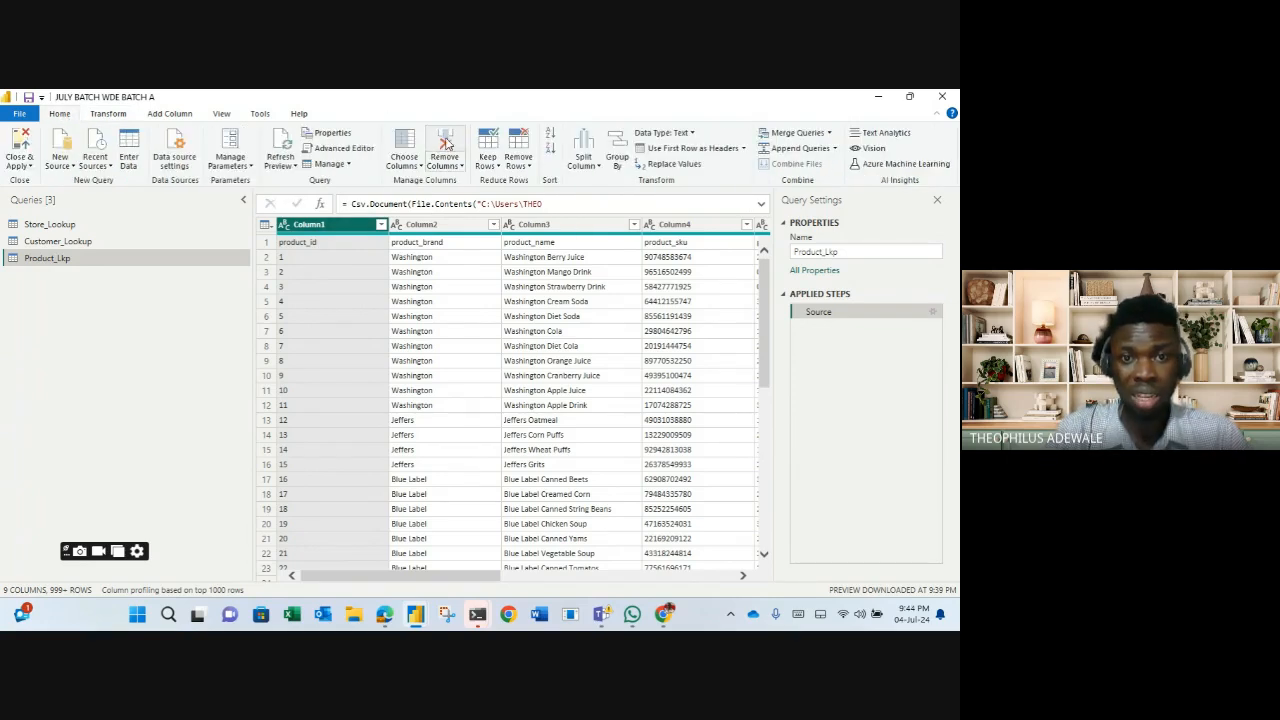
pyautogui.click(445, 145)
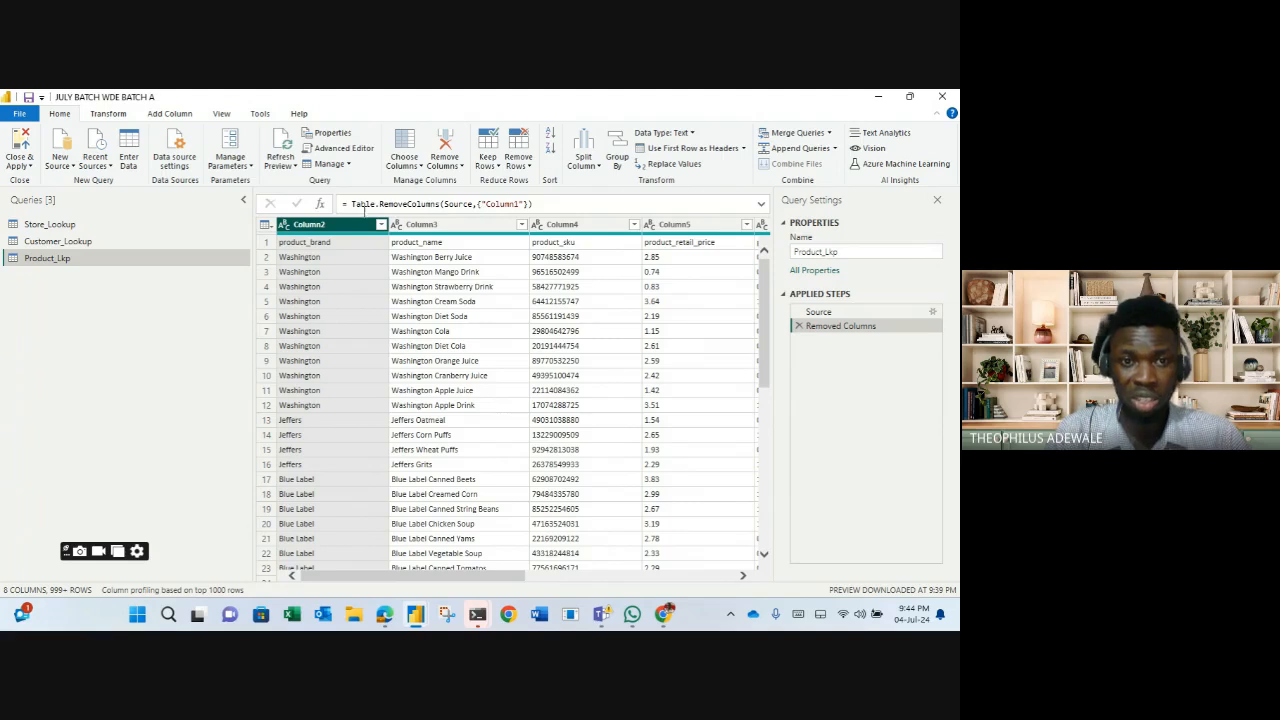
pyautogui.click(432, 205)
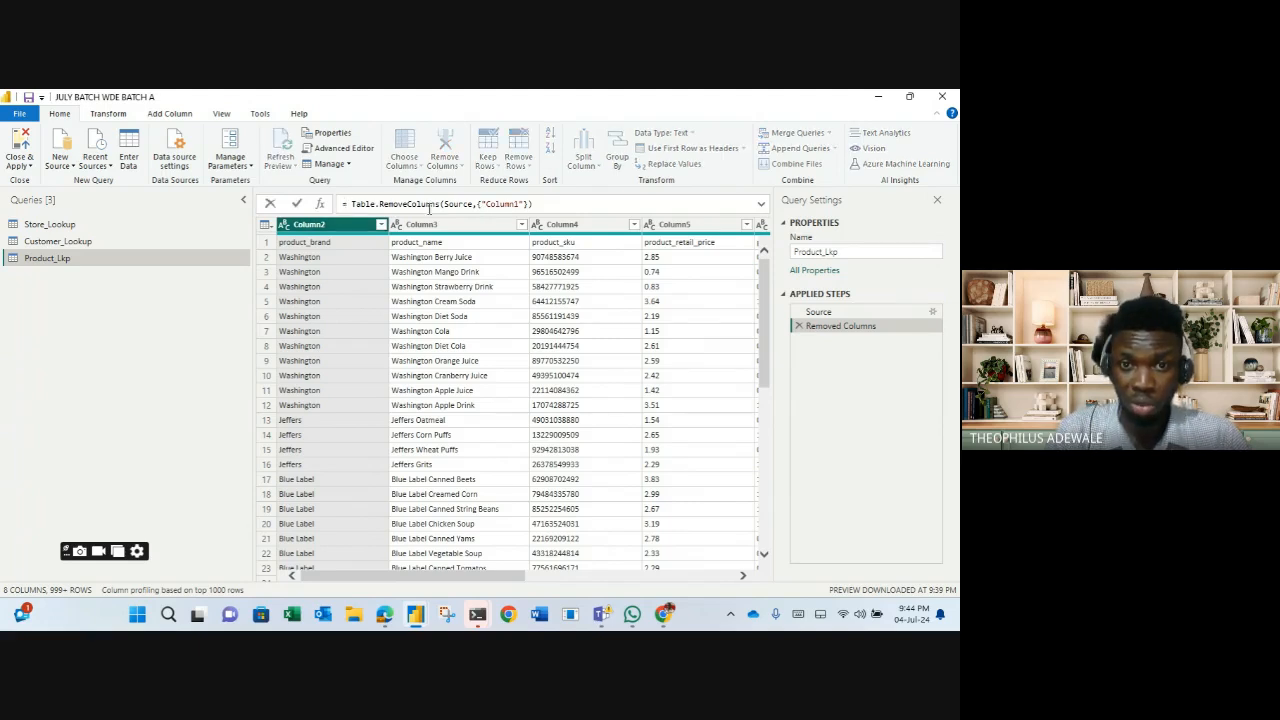
pyautogui.tripleClick(430, 208)
pyautogui.click(551, 204)
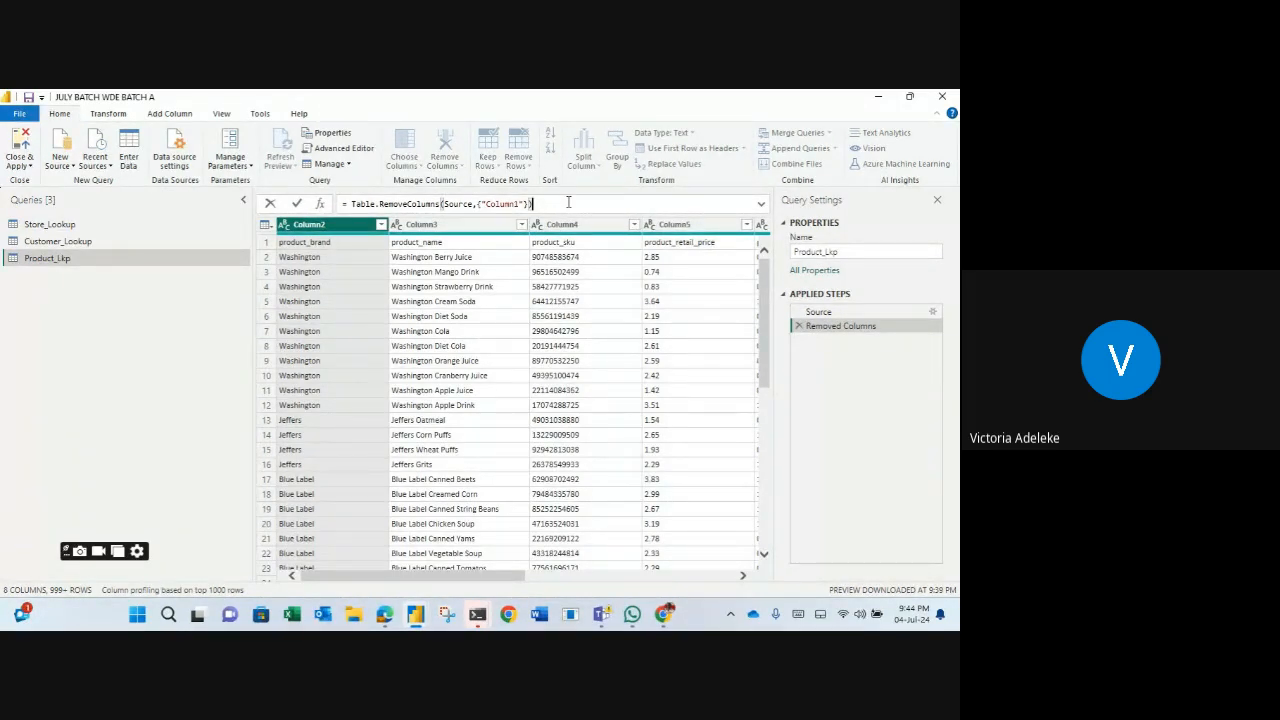
# Close and apply the query changes, and save the report
pyautogui.click(24, 146)
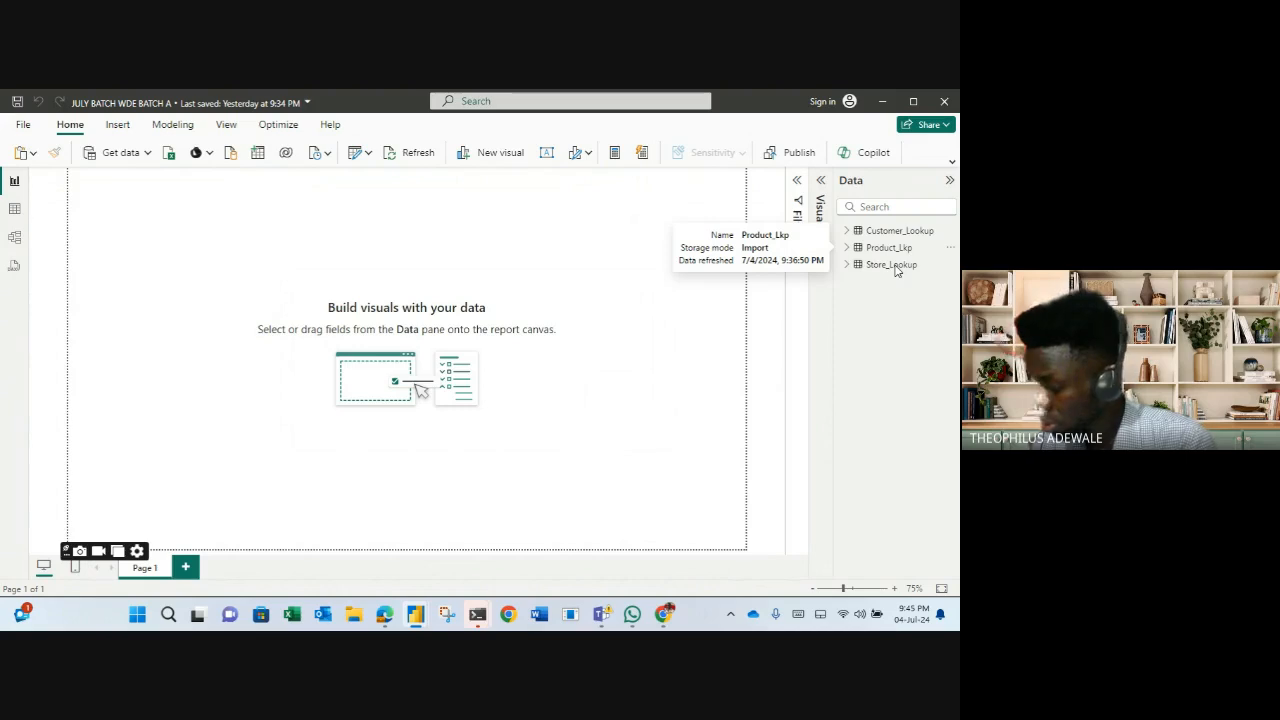
pyautogui.hotkey('ctrl', 's')
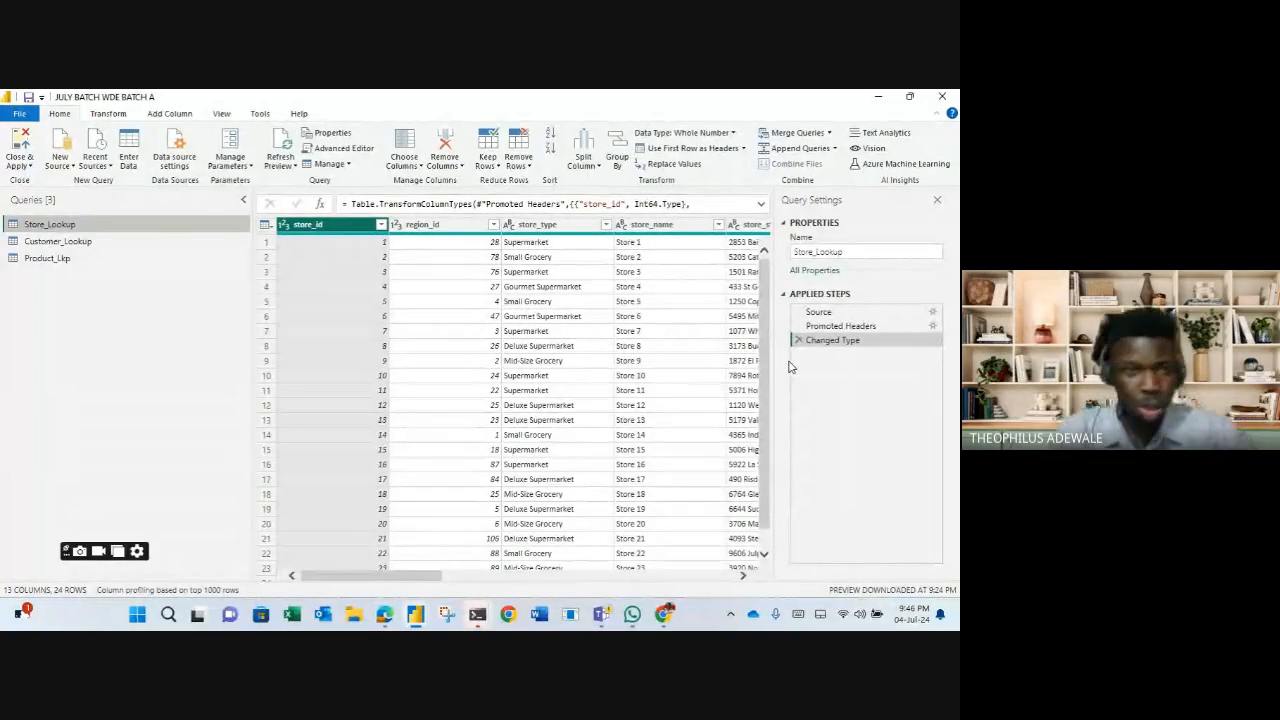
pyautogui.keyDown('ctrl'); pyautogui.click(672, 224); pyautogui.keyUp('ctrl')
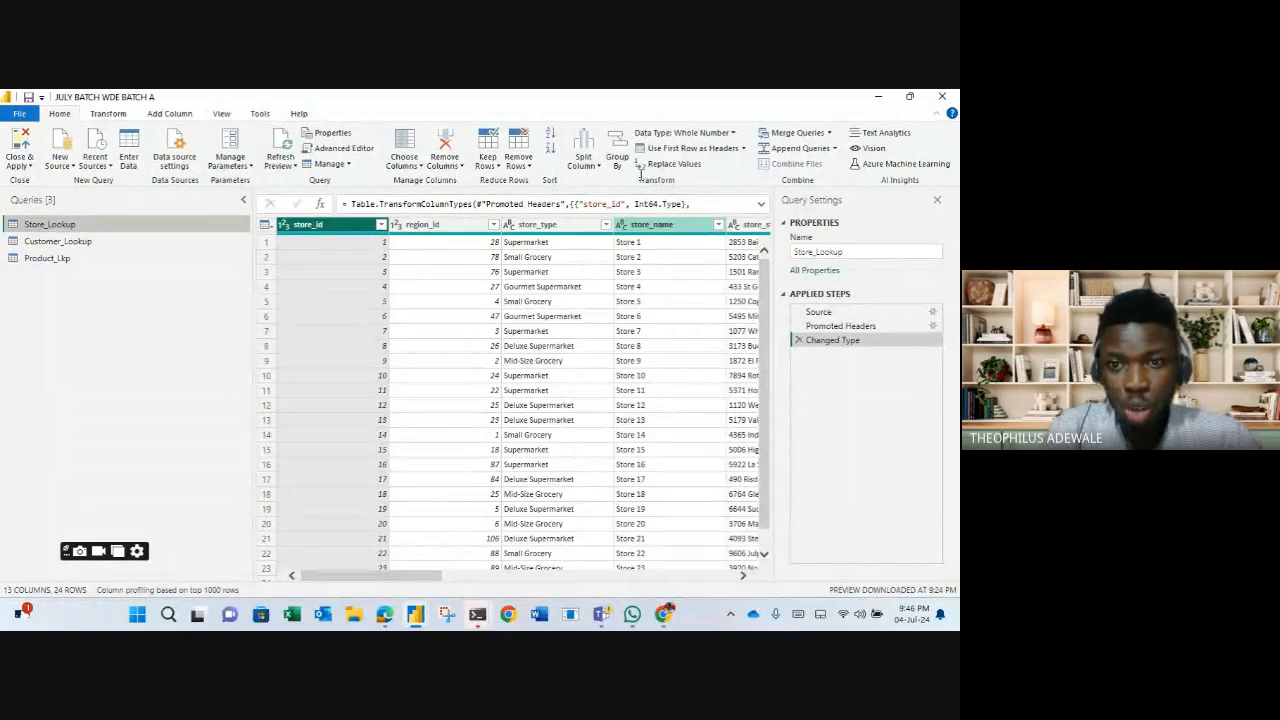
pyautogui.click(696, 204)
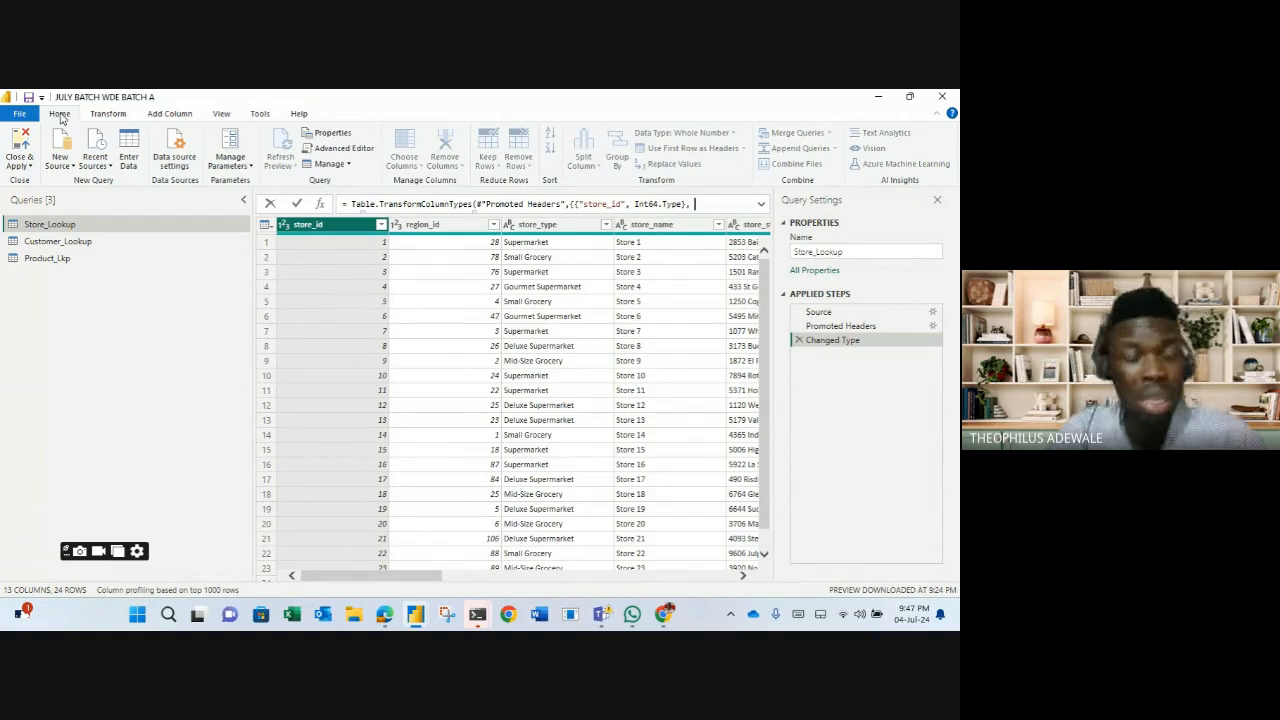
pyautogui.click(105, 118)
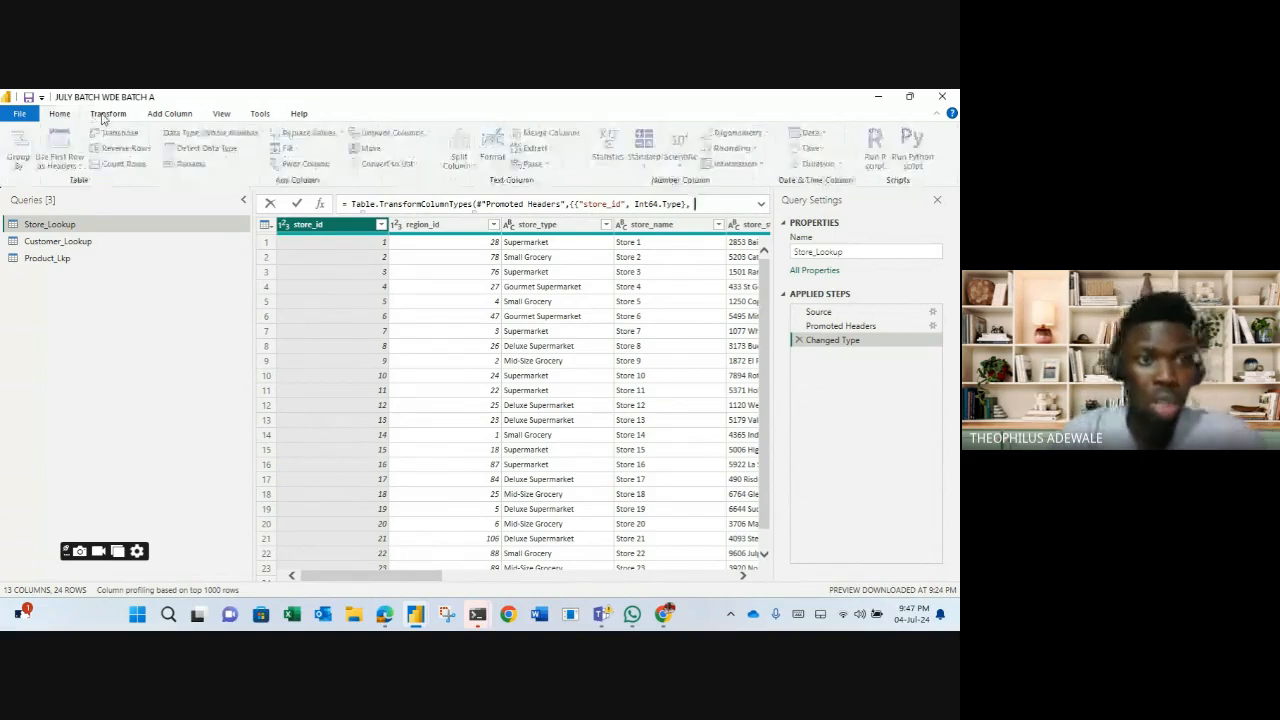
pyautogui.click(168, 115)
pyautogui.click(221, 115)
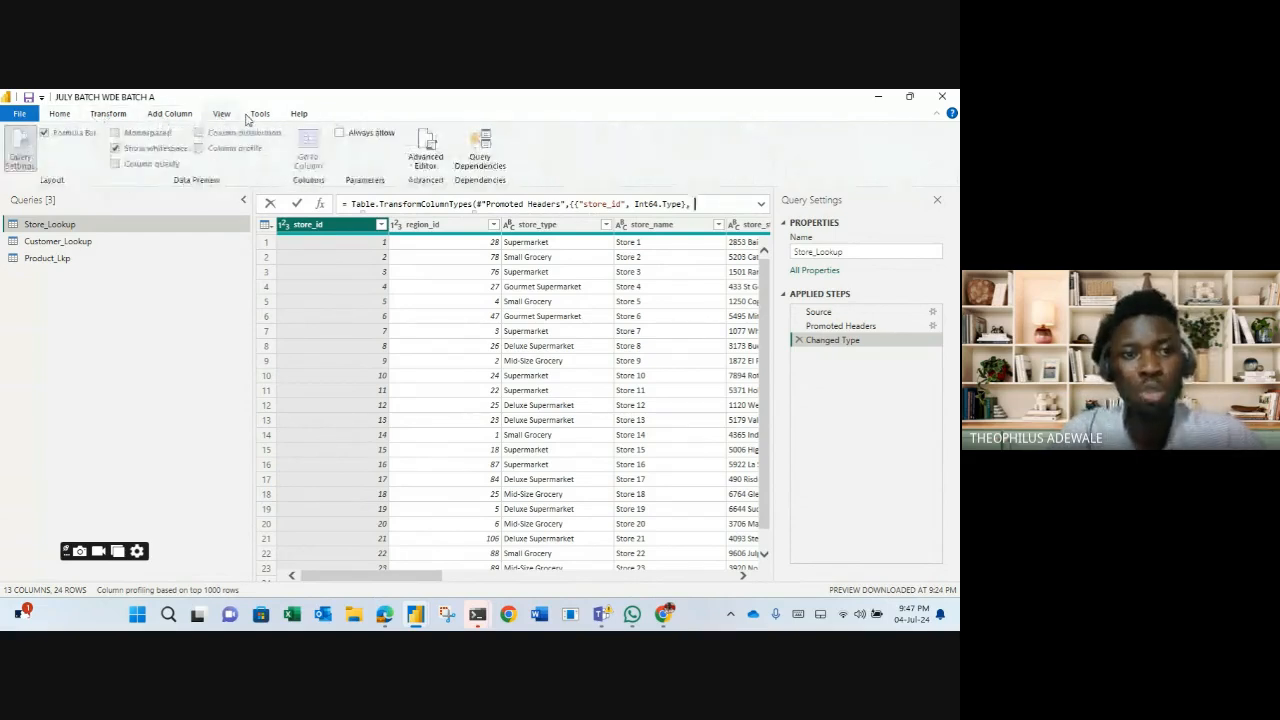
pyautogui.click(260, 115)
pyautogui.click(298, 115)
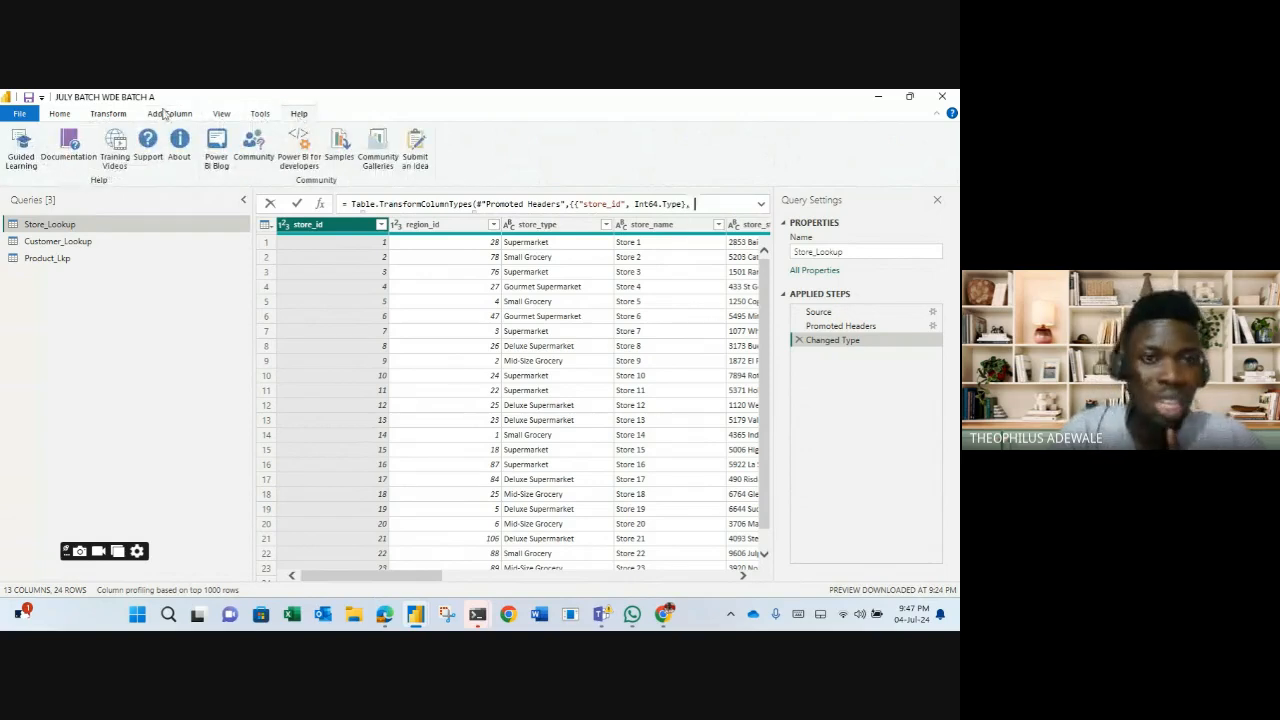
pyautogui.click(62, 116)
pyautogui.click(108, 116)
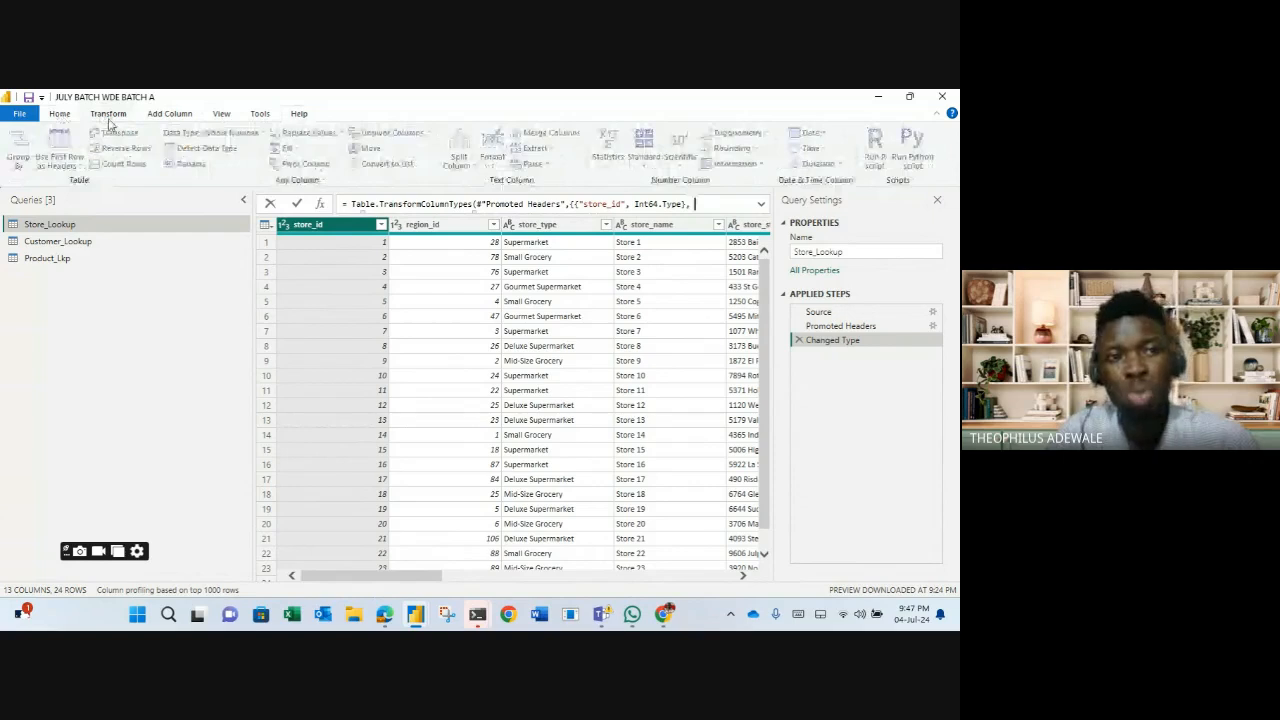
pyautogui.click(168, 116)
pyautogui.click(221, 116)
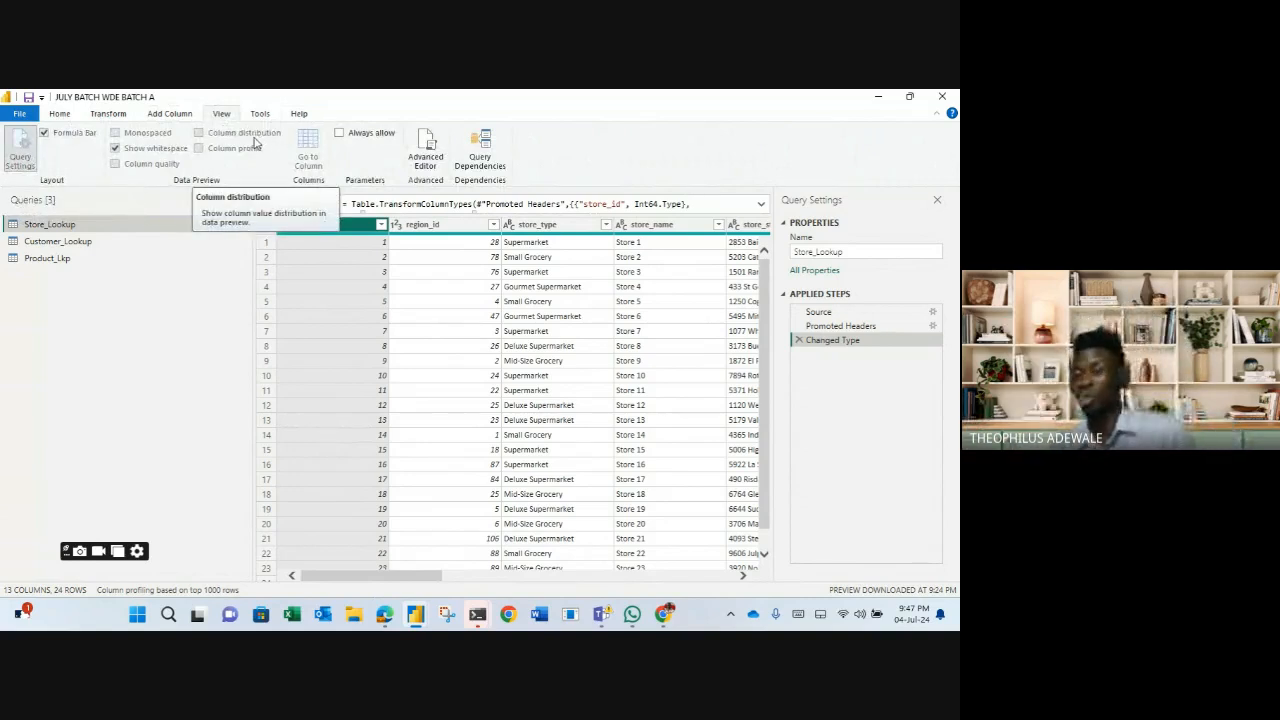
pyautogui.click(59, 116)
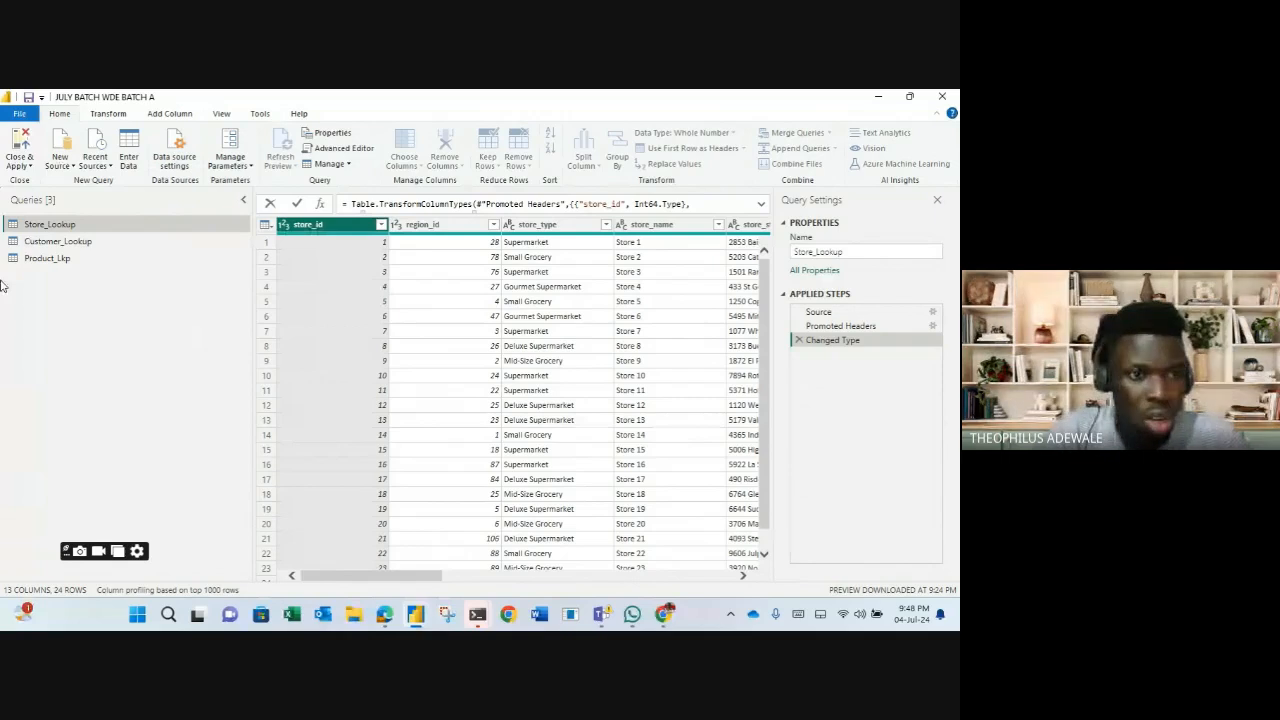
# Promote the first row of Product_Lkp to headers and delete the automatic Changed Type step
pyautogui.click(47, 258)
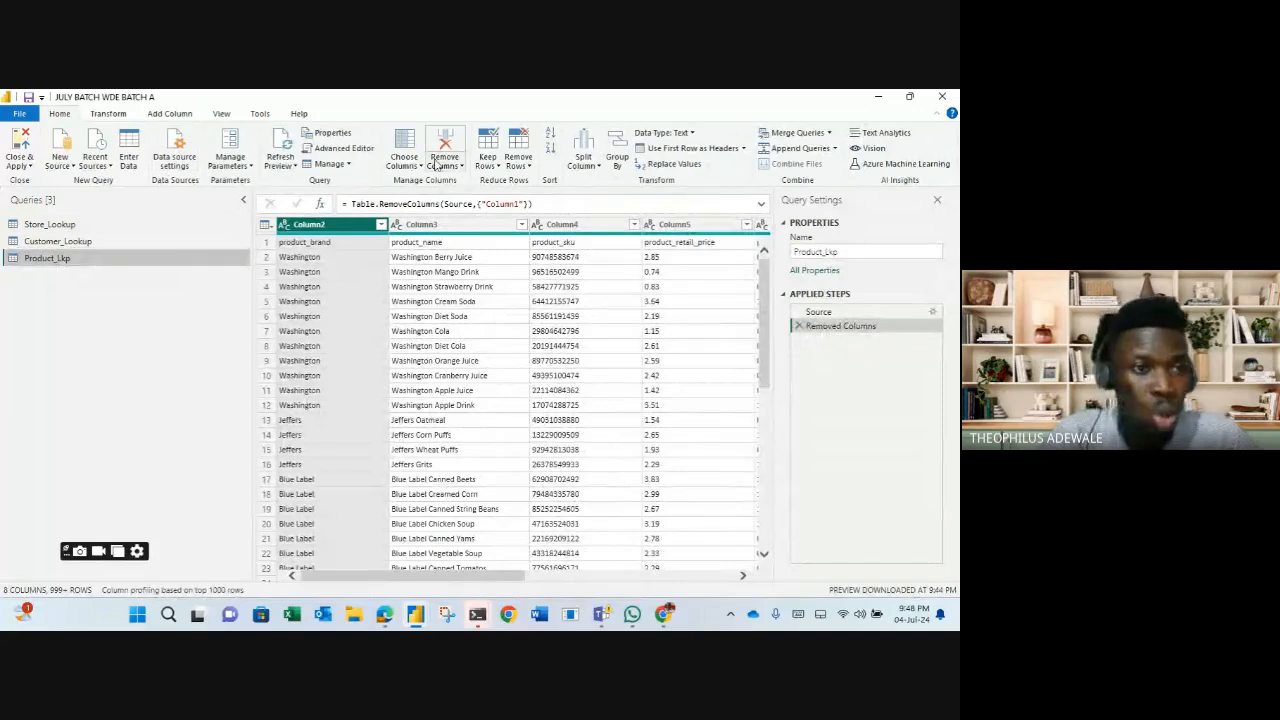
pyautogui.click(661, 152)
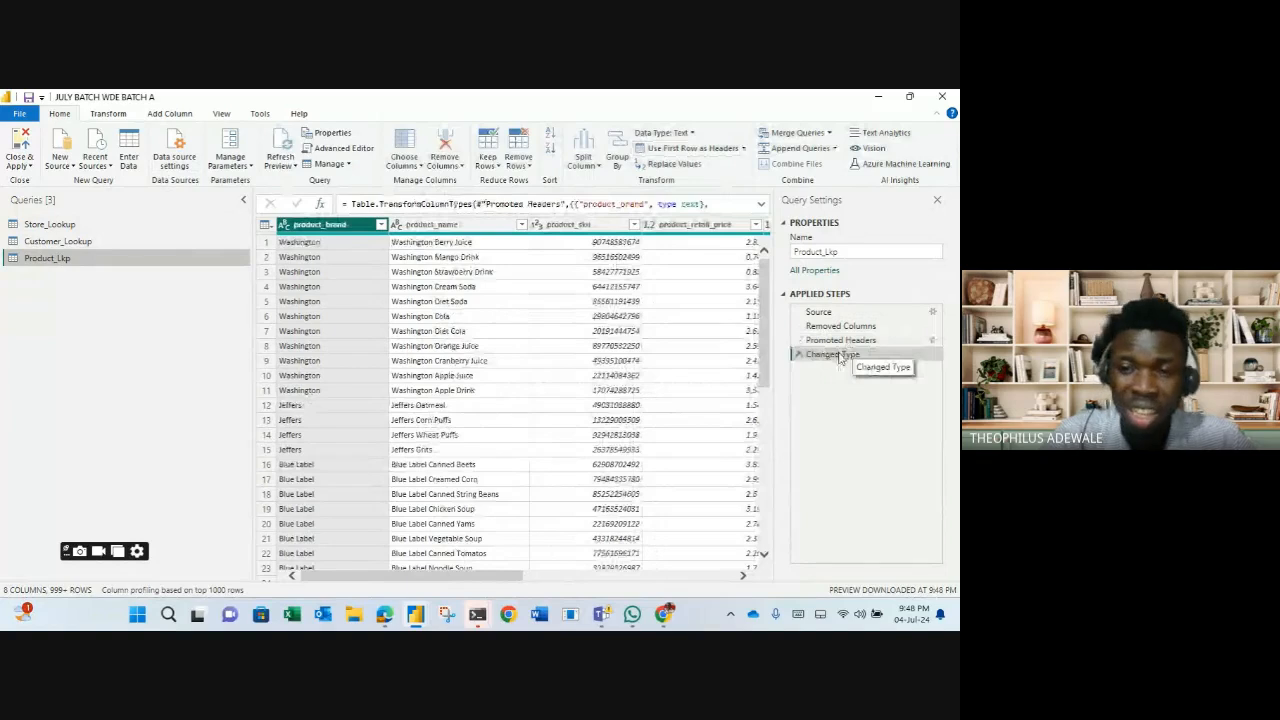
pyautogui.click(799, 354)
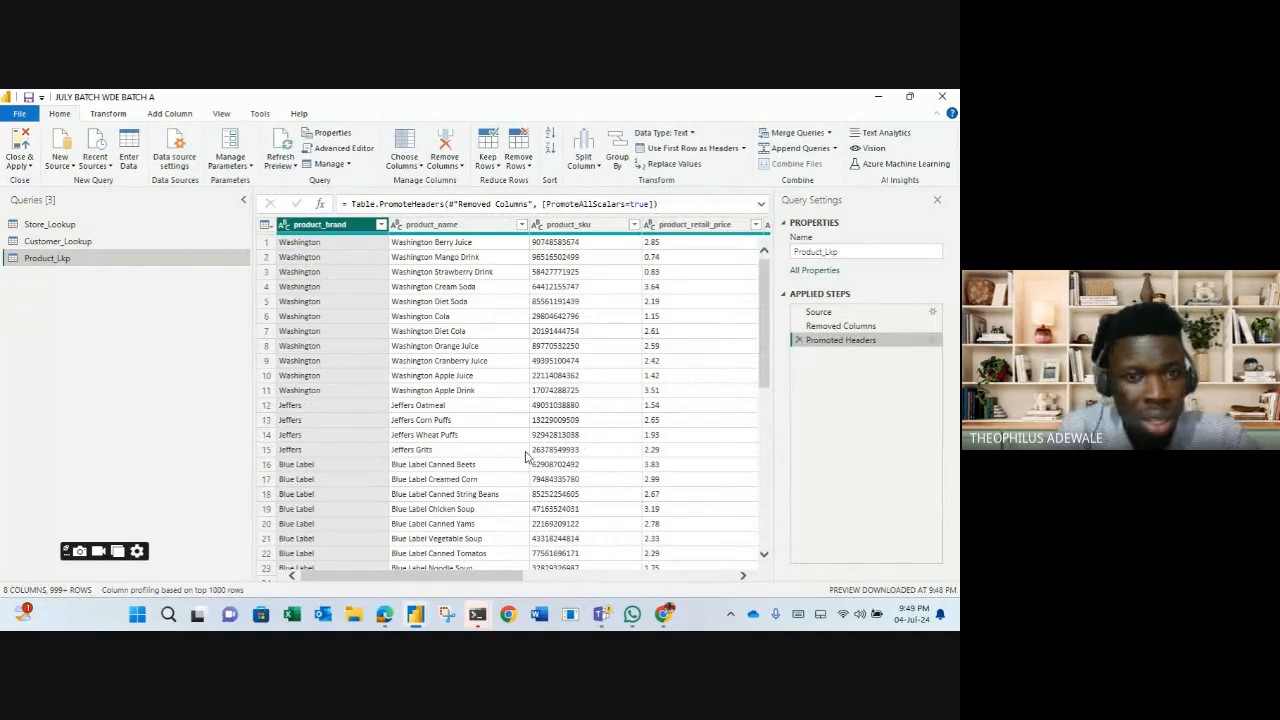
# Delete the Removed Columns and Promoted Headers steps so that Product_Lkp keeps only its Source step
pyautogui.click(800, 330)
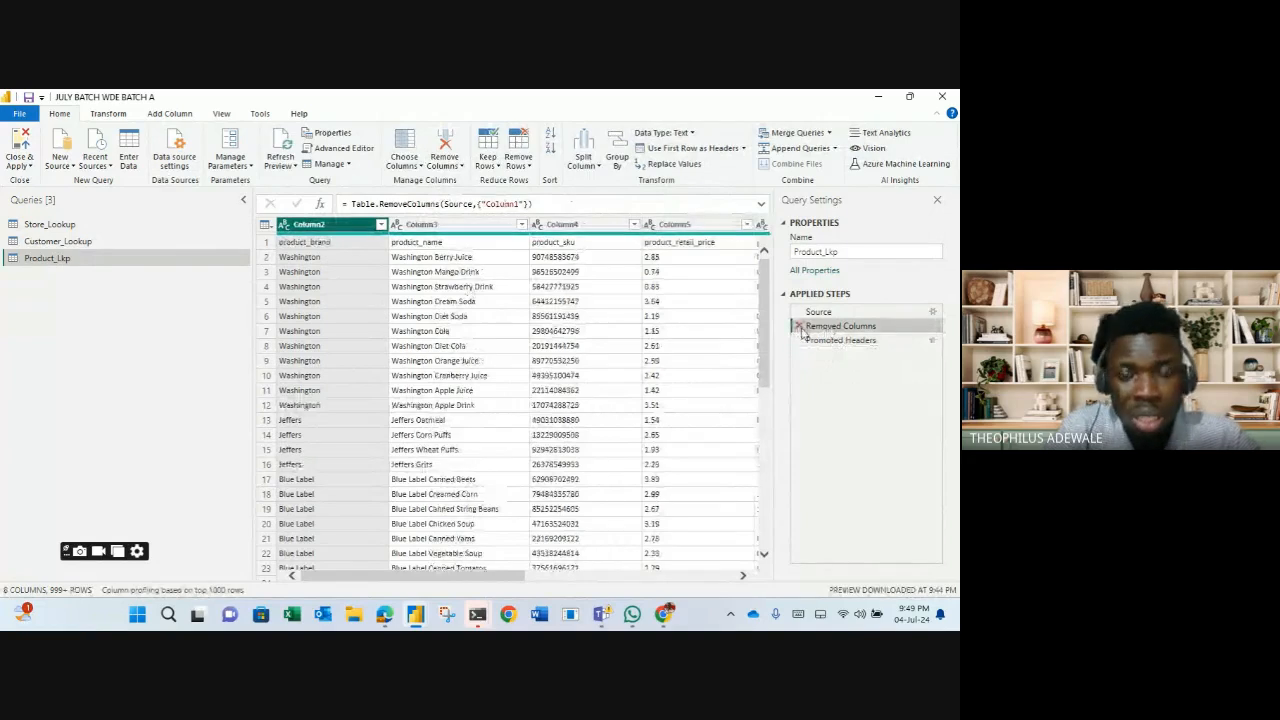
pyautogui.click(799, 326)
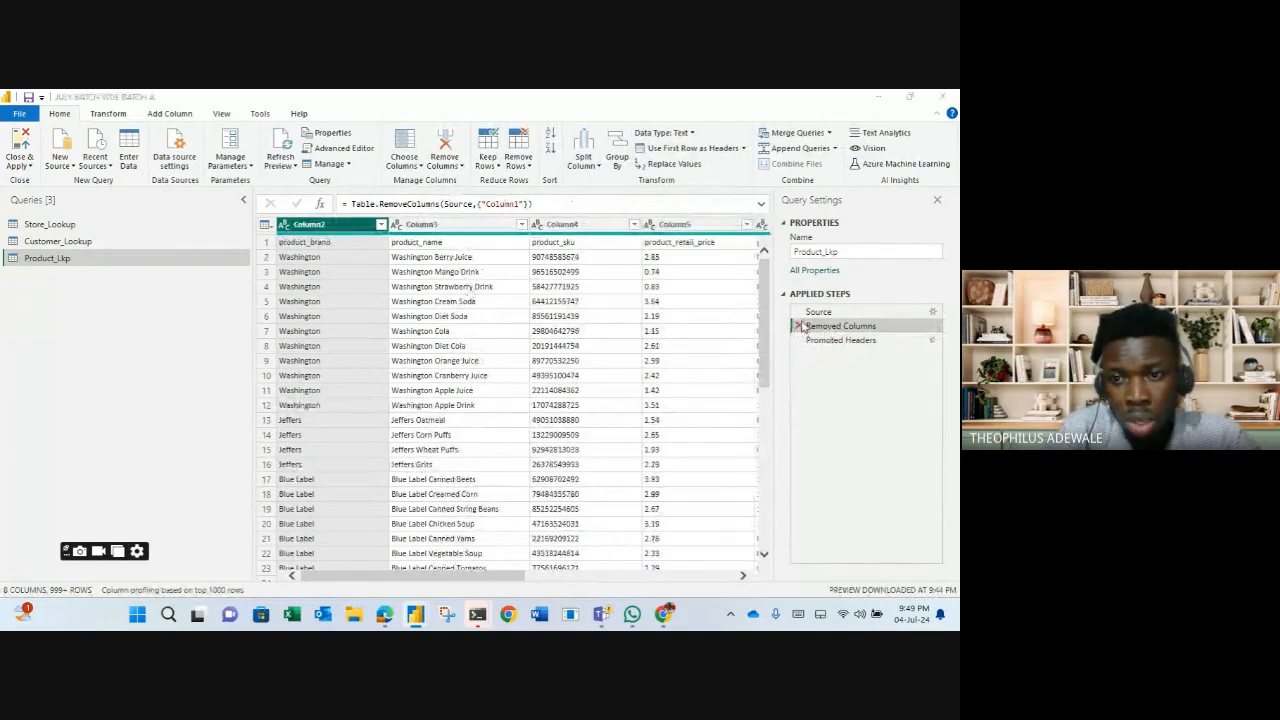
pyautogui.click(608, 390)
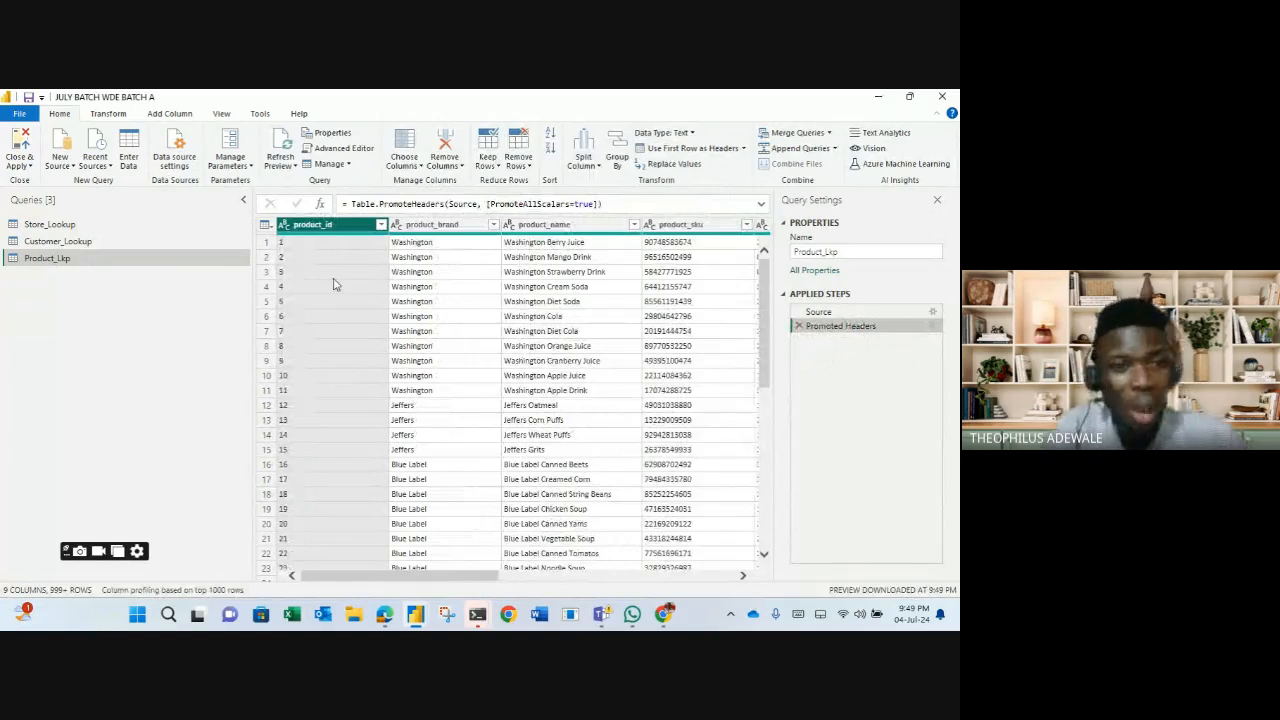
pyautogui.click(799, 326)
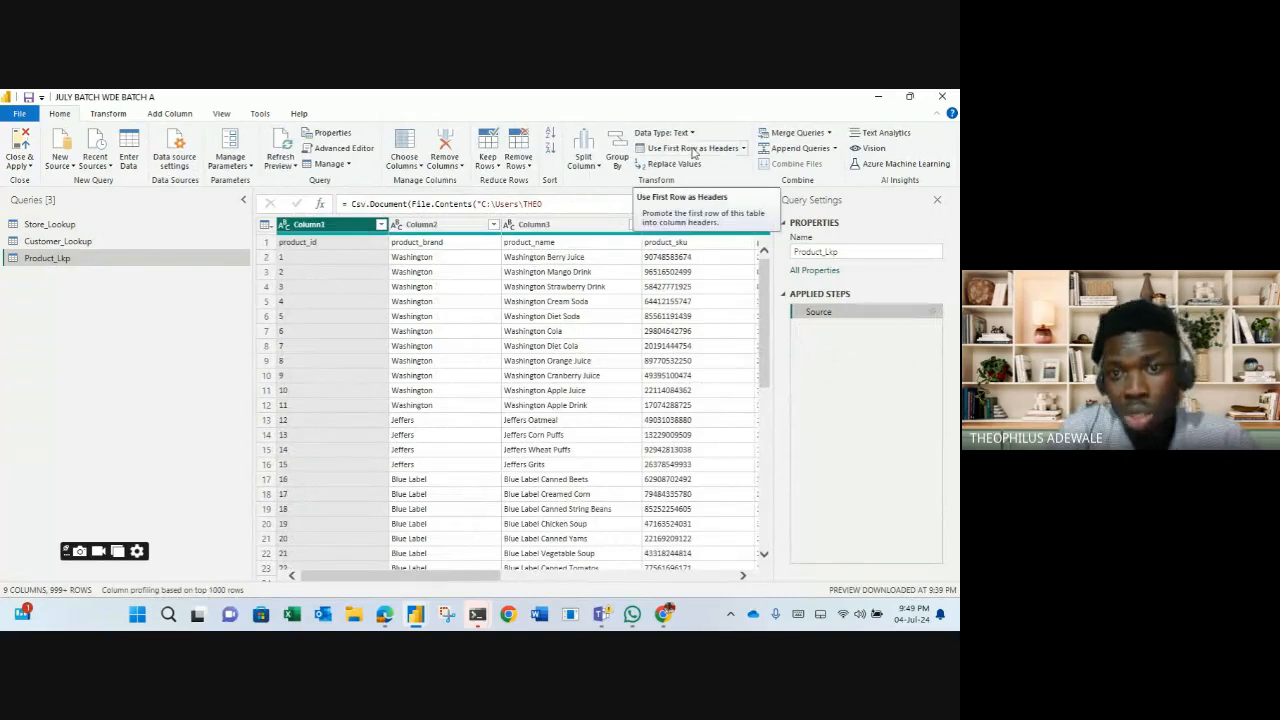
# Promote the first row of Product_Lkp to headers, and demote the headers back to the first row
pyautogui.click(693, 150)
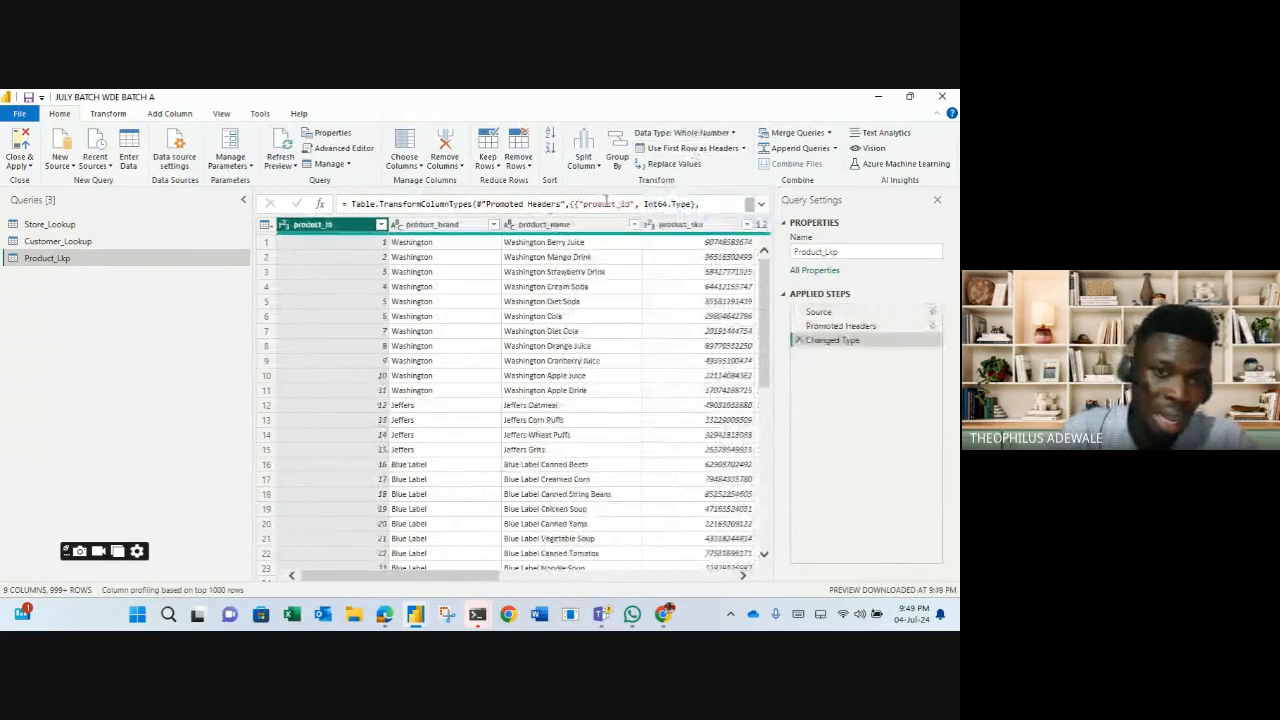
pyautogui.click(743, 149)
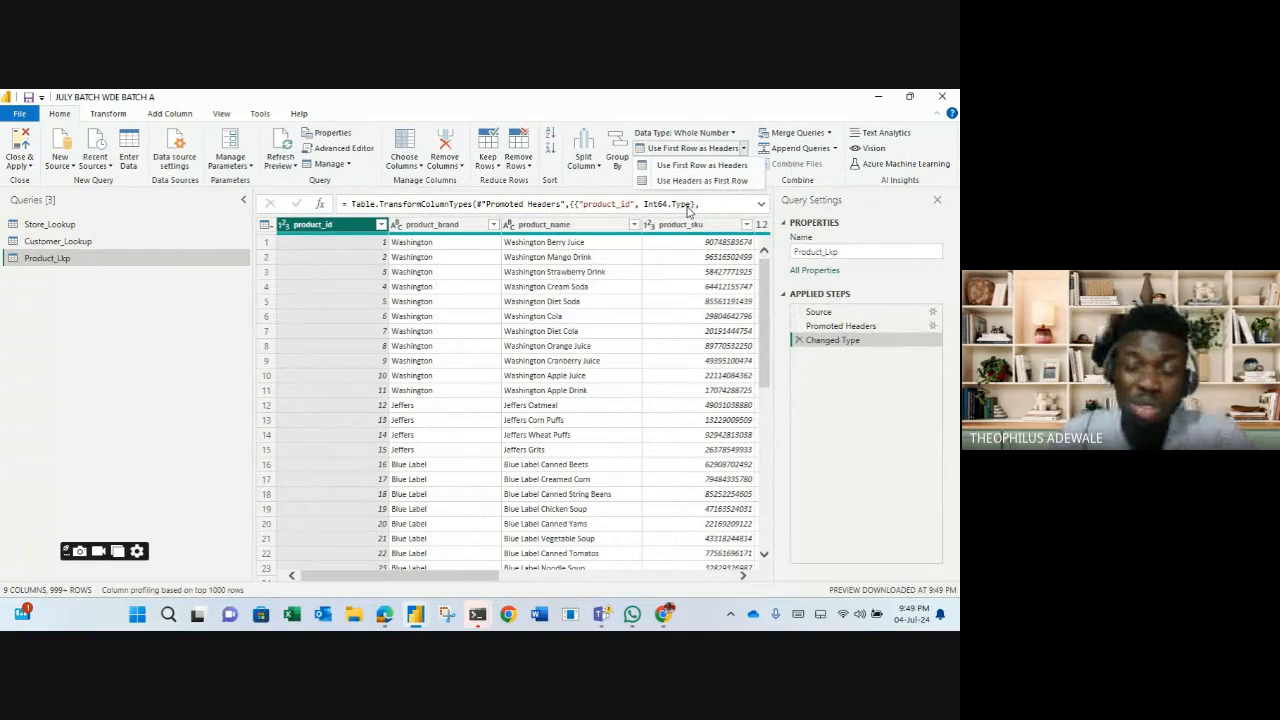
pyautogui.click(703, 181)
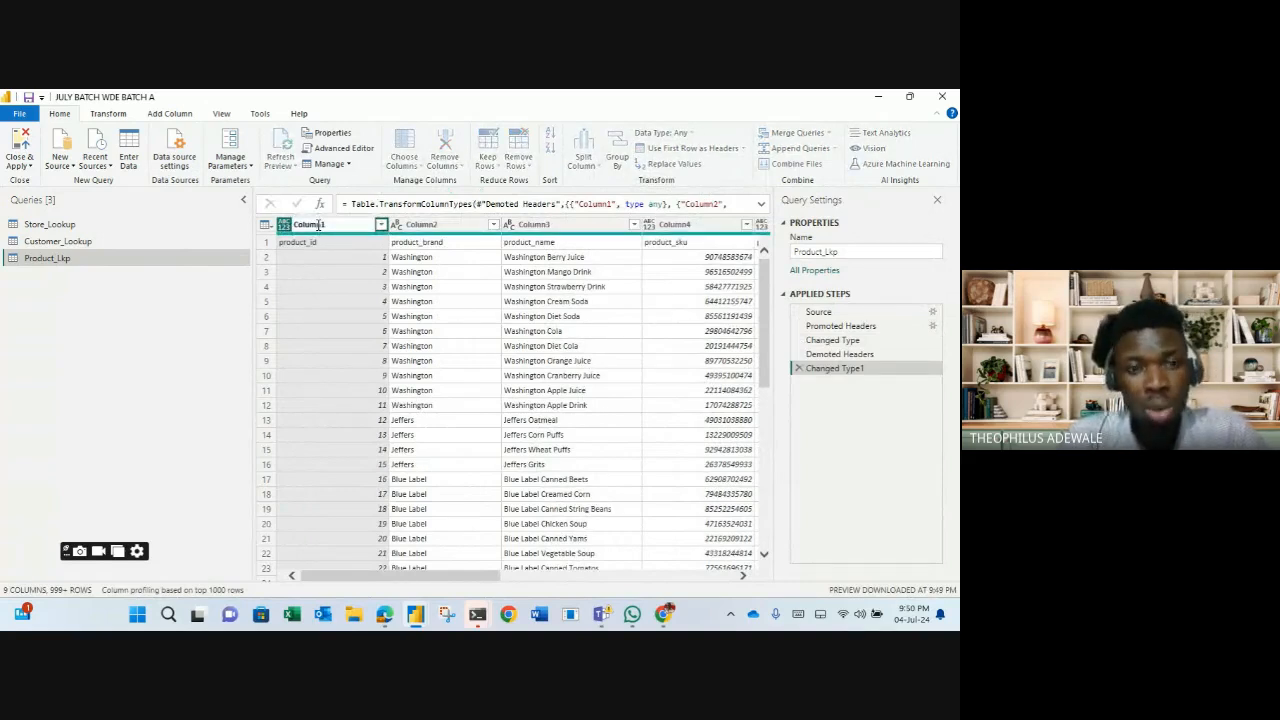
# Rename Column1 in Product_Lkp to xxxxx and highlight the Table.RenameColumns formula of that step
pyautogui.doubleClick(318, 225)
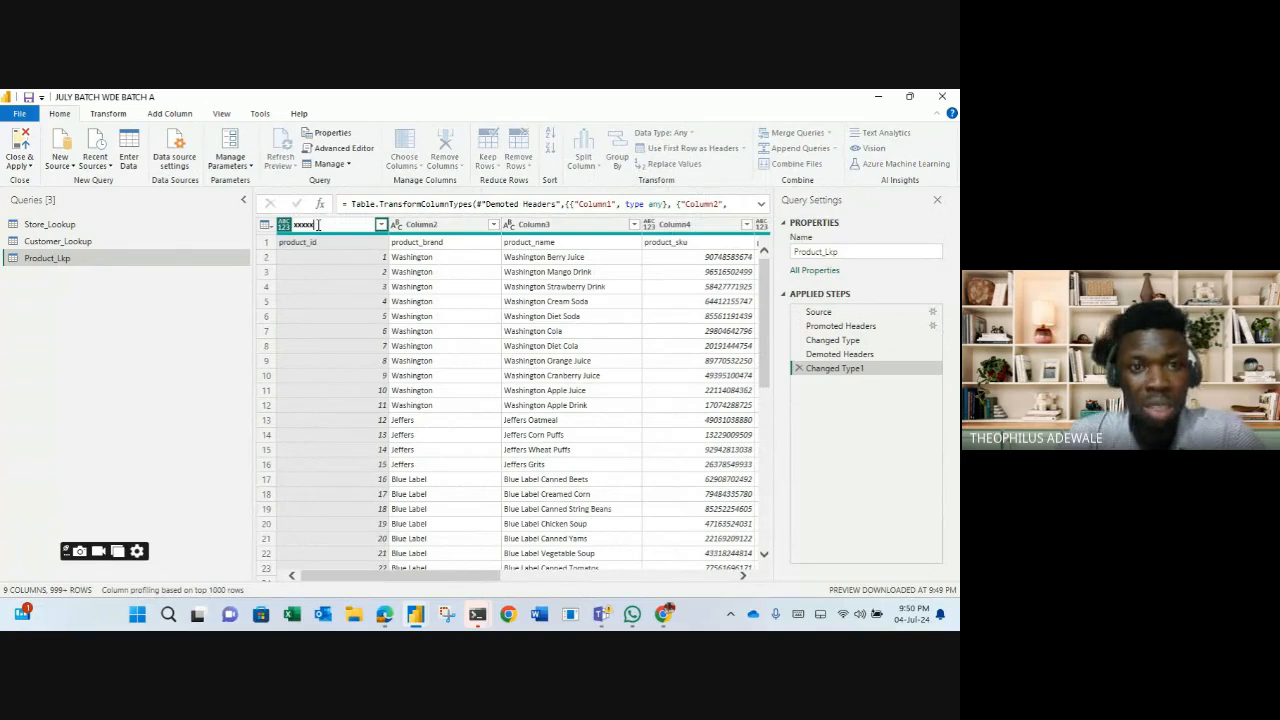
pyautogui.press('Return')
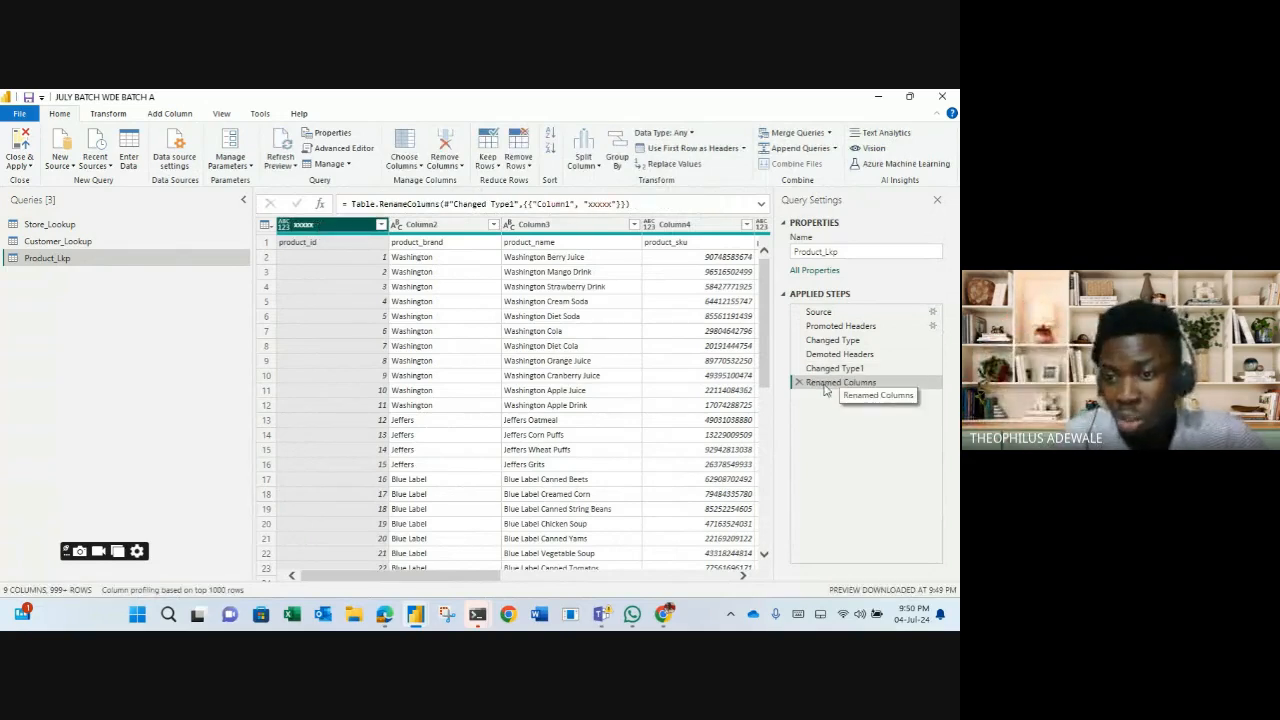
pyautogui.moveTo(630, 204); pyautogui.dragTo(310, 210)
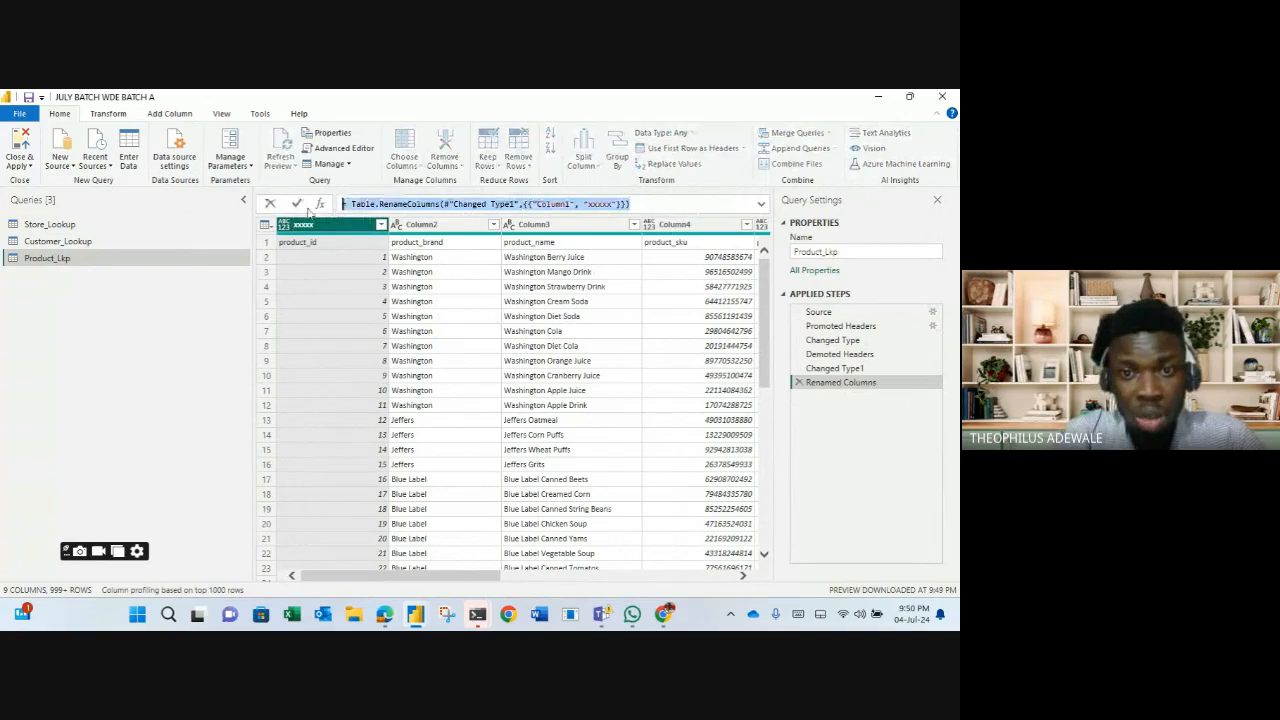
# Highlight the new column name xxxxx and the RenameColumns function in the formula of the Renamed Columns step
pyautogui.doubleClick(598, 204)
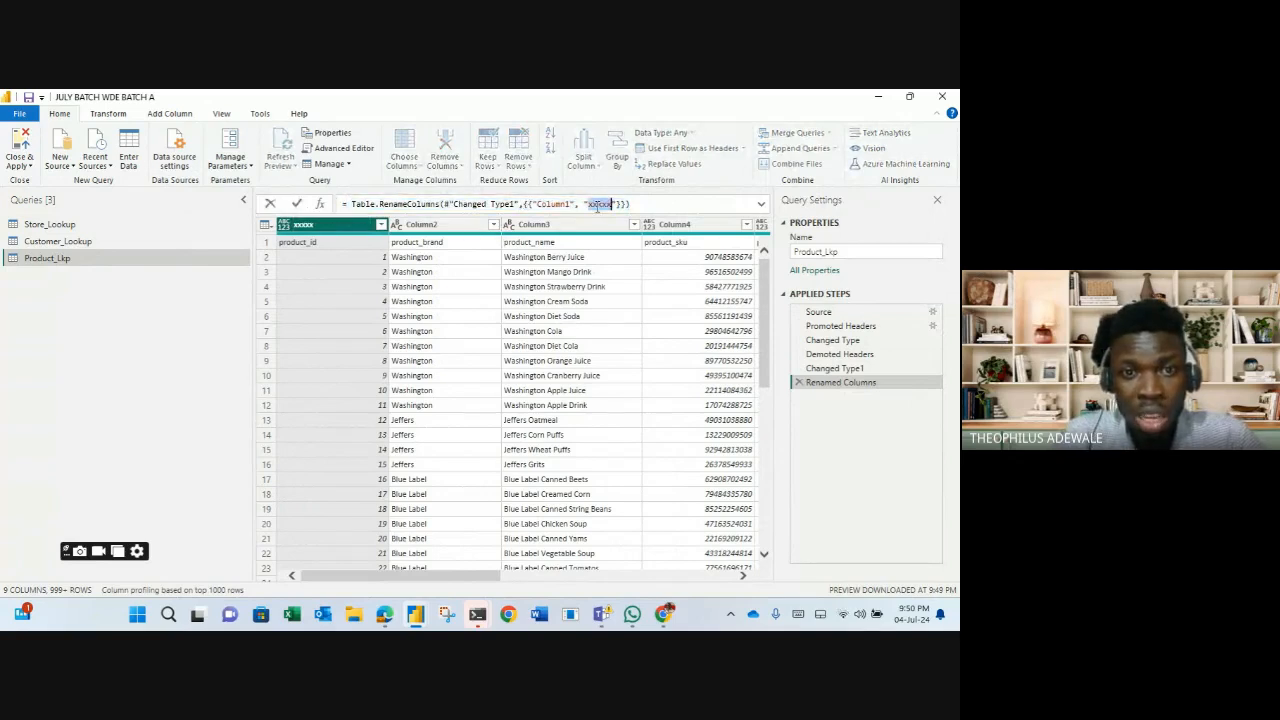
pyautogui.doubleClick(408, 204)
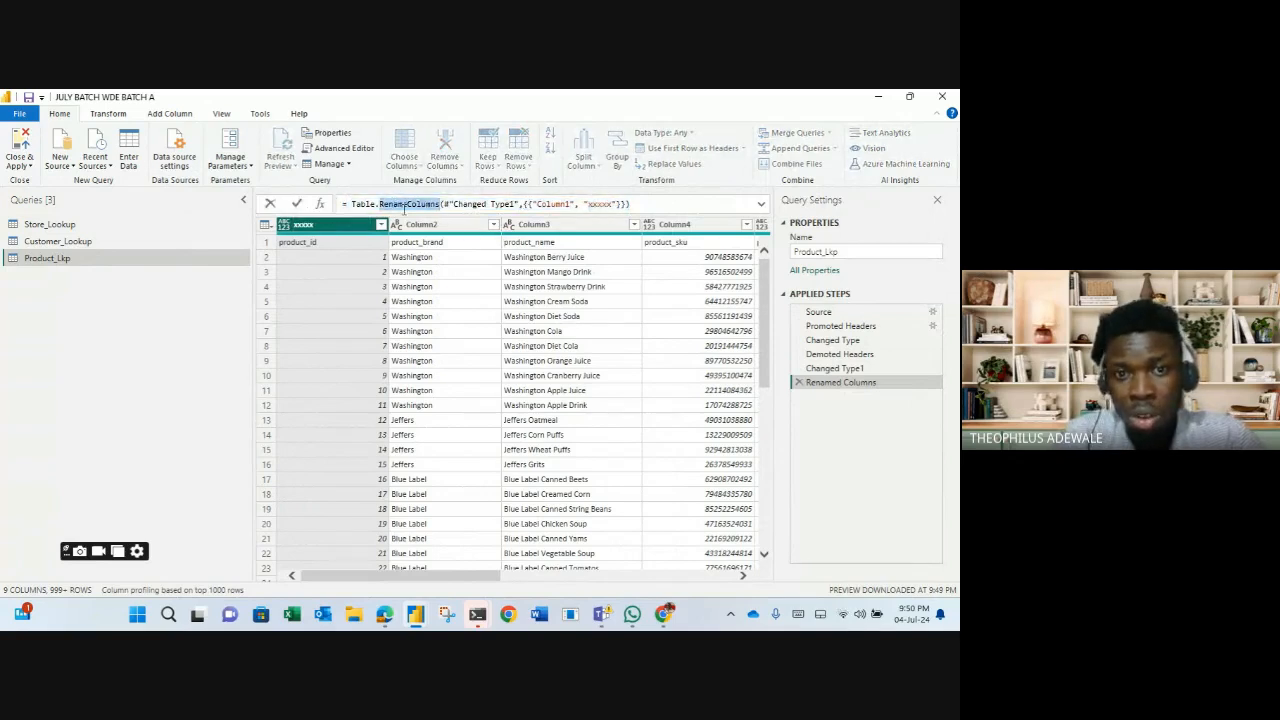
pyautogui.click(406, 204)
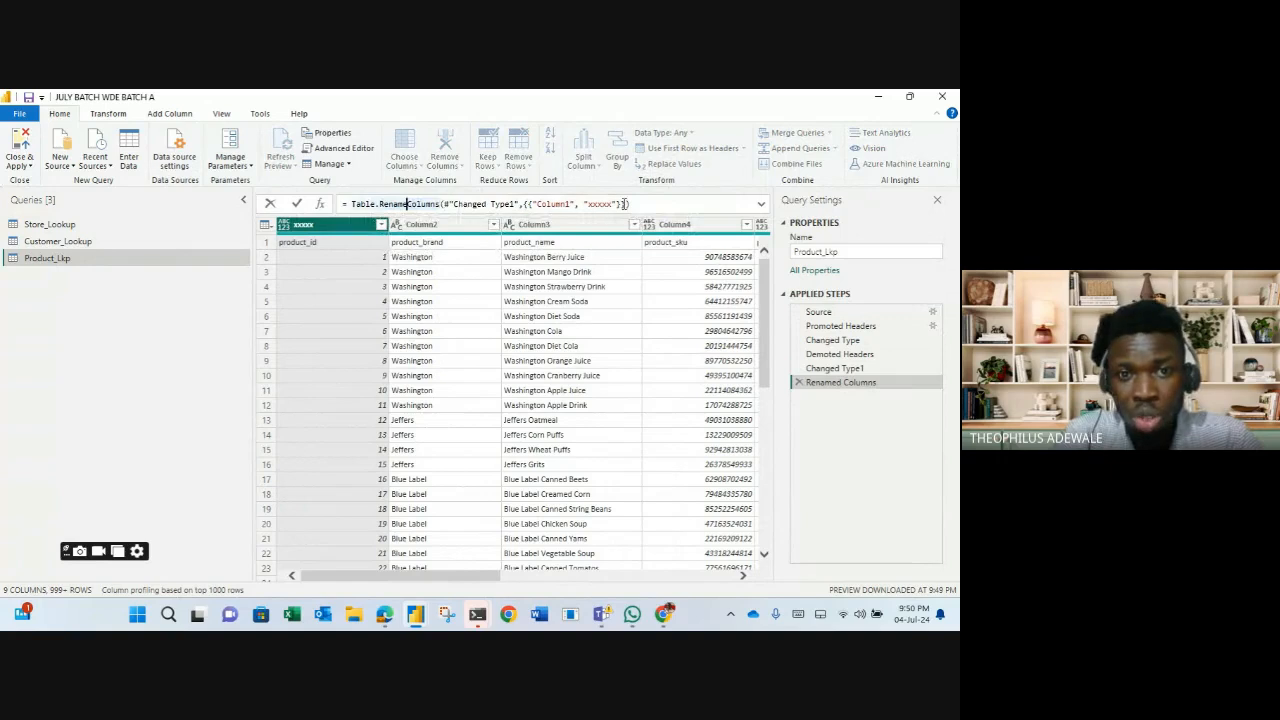
# Delete the Renamed Columns, Changed Type1 and Demoted Headers steps from Product_Lkp
pyautogui.click(799, 388)
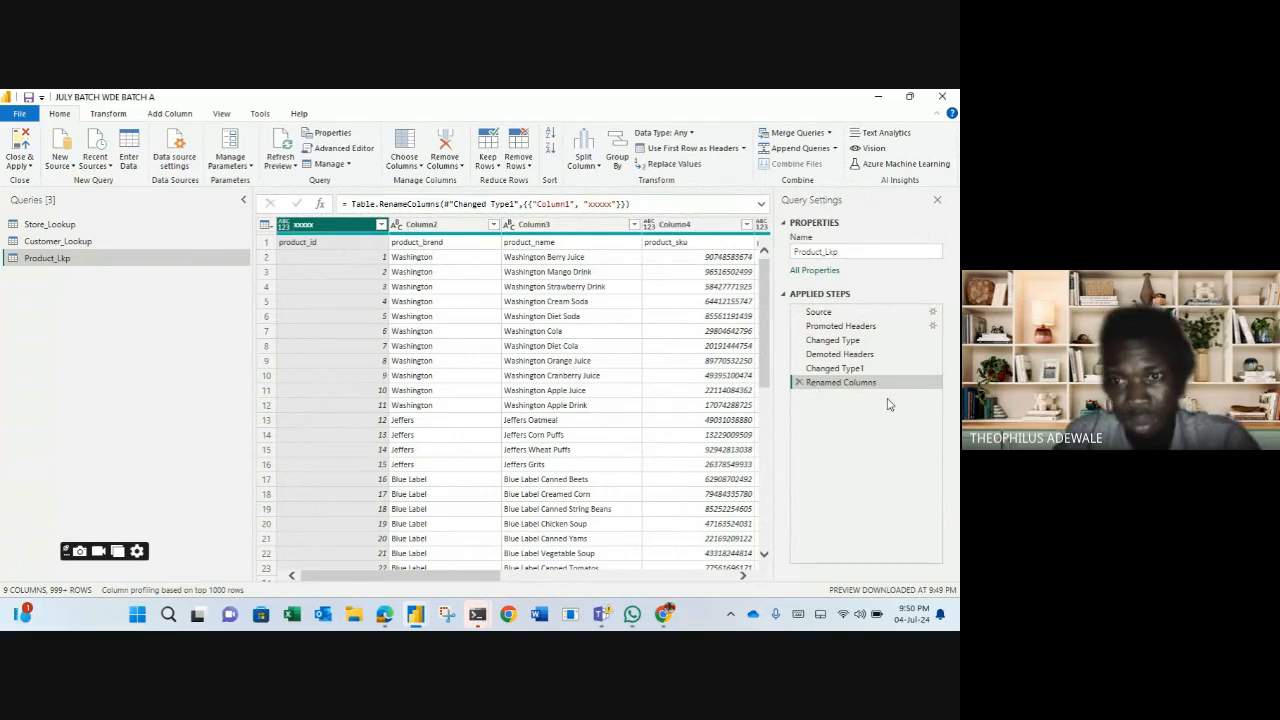
pyautogui.click(799, 383)
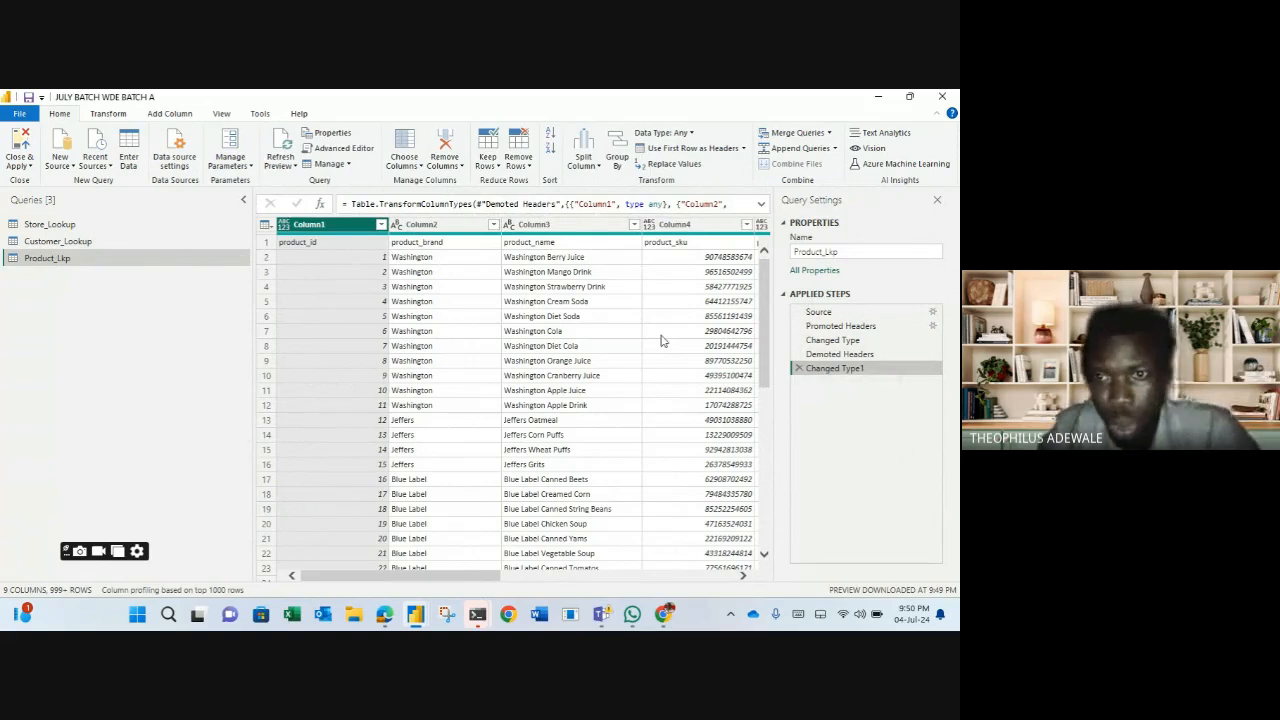
pyautogui.click(799, 369)
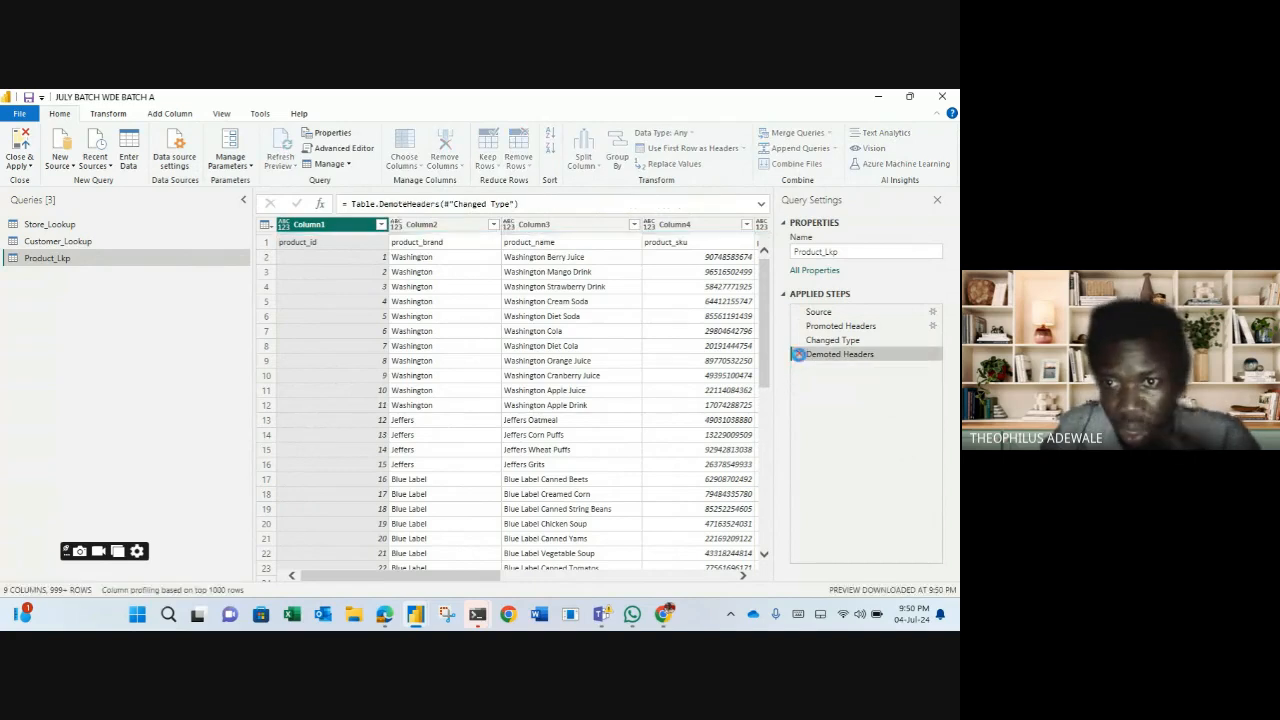
pyautogui.click(799, 355)
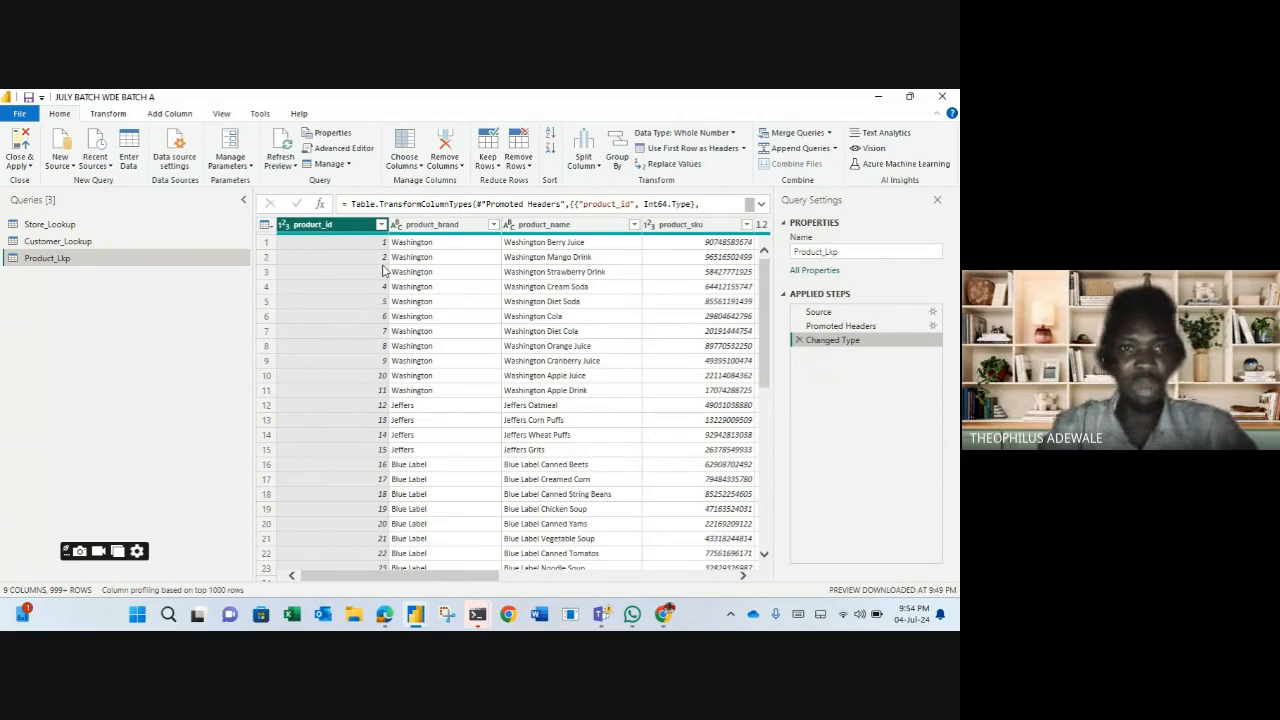
# Examine the data types available for the product_id column in Product_Lkp
pyautogui.click(284, 225)
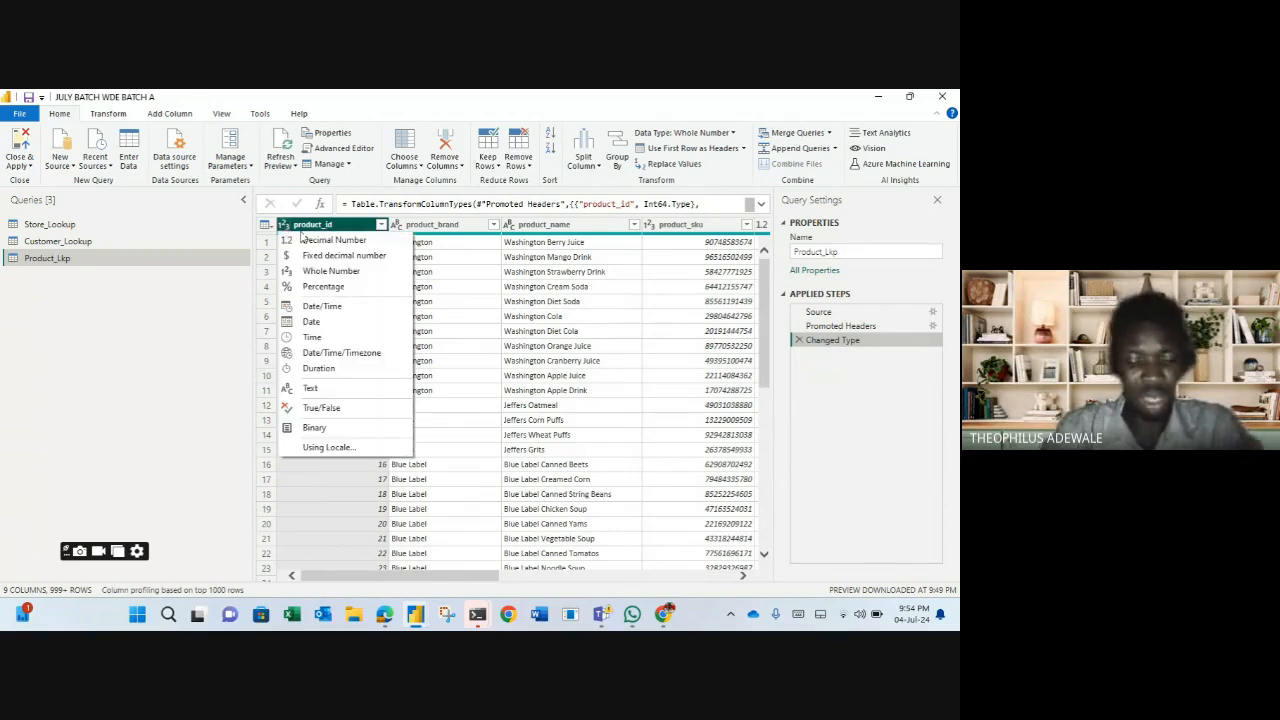
pyautogui.click(197, 365)
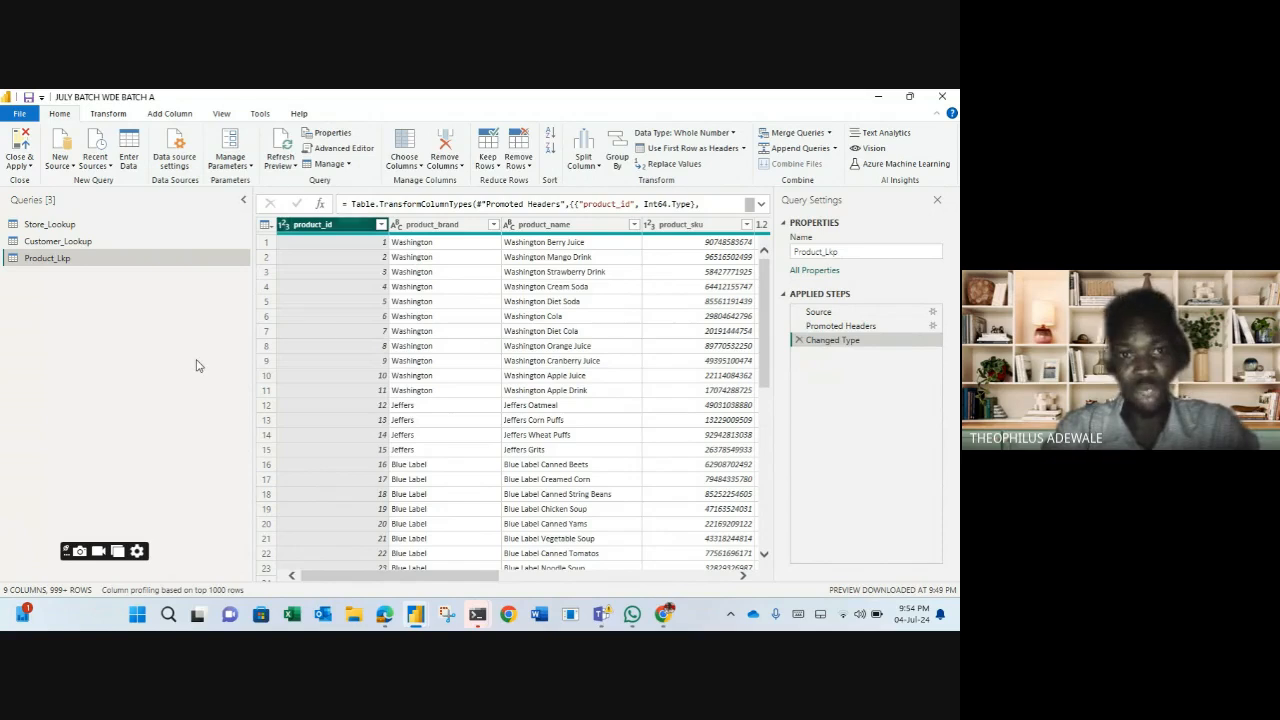
pyautogui.click(284, 225)
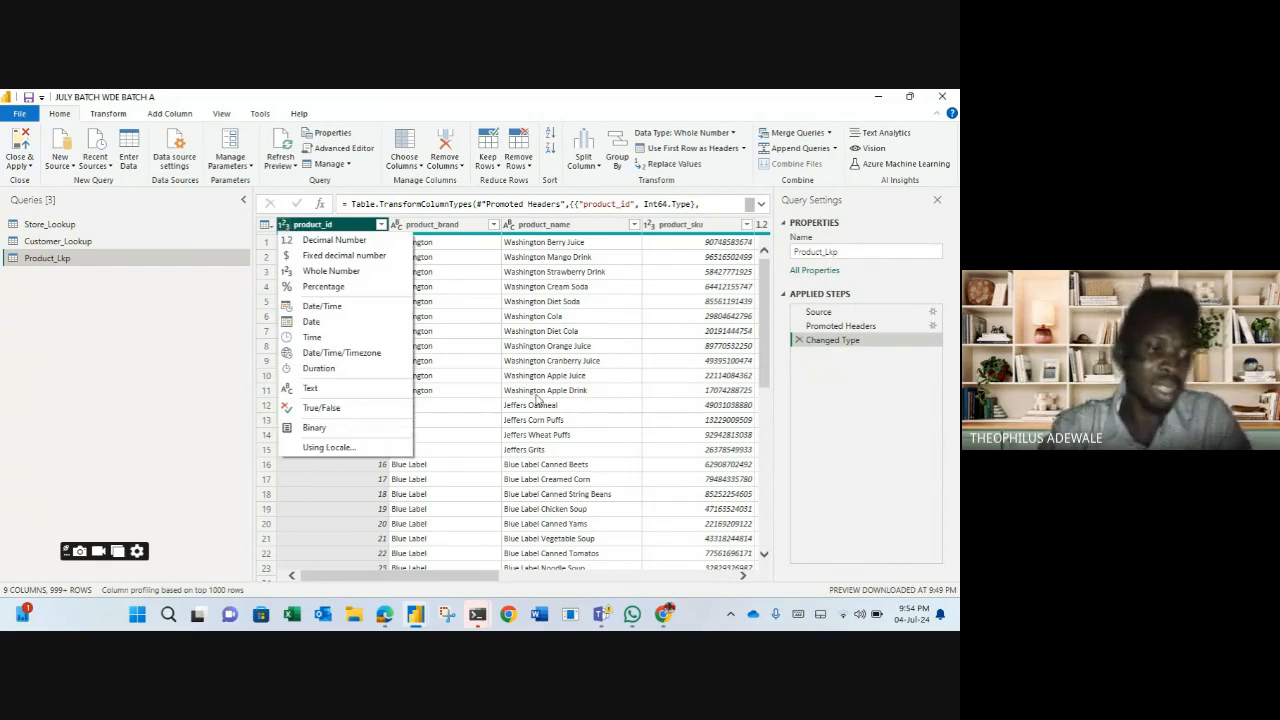
# Select the Nokia G21 Wi-Fi network and enable automatic connection for it
pyautogui.click(845, 620)
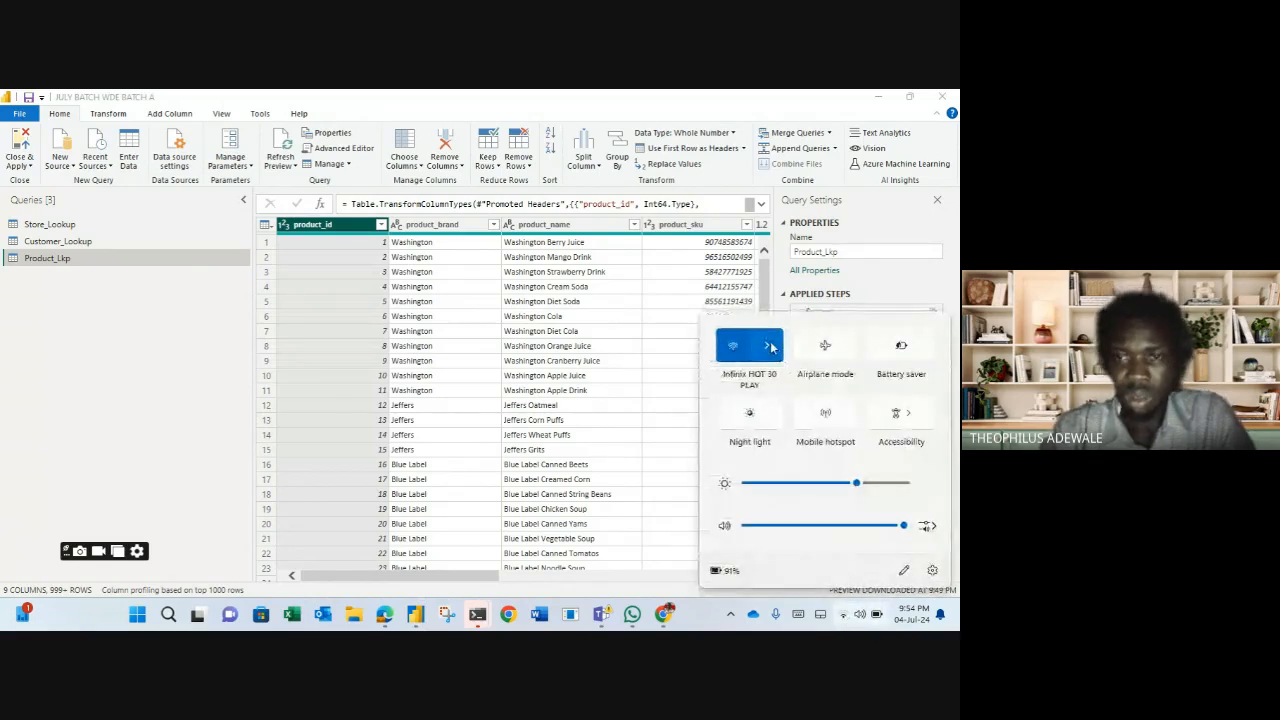
pyautogui.click(771, 346)
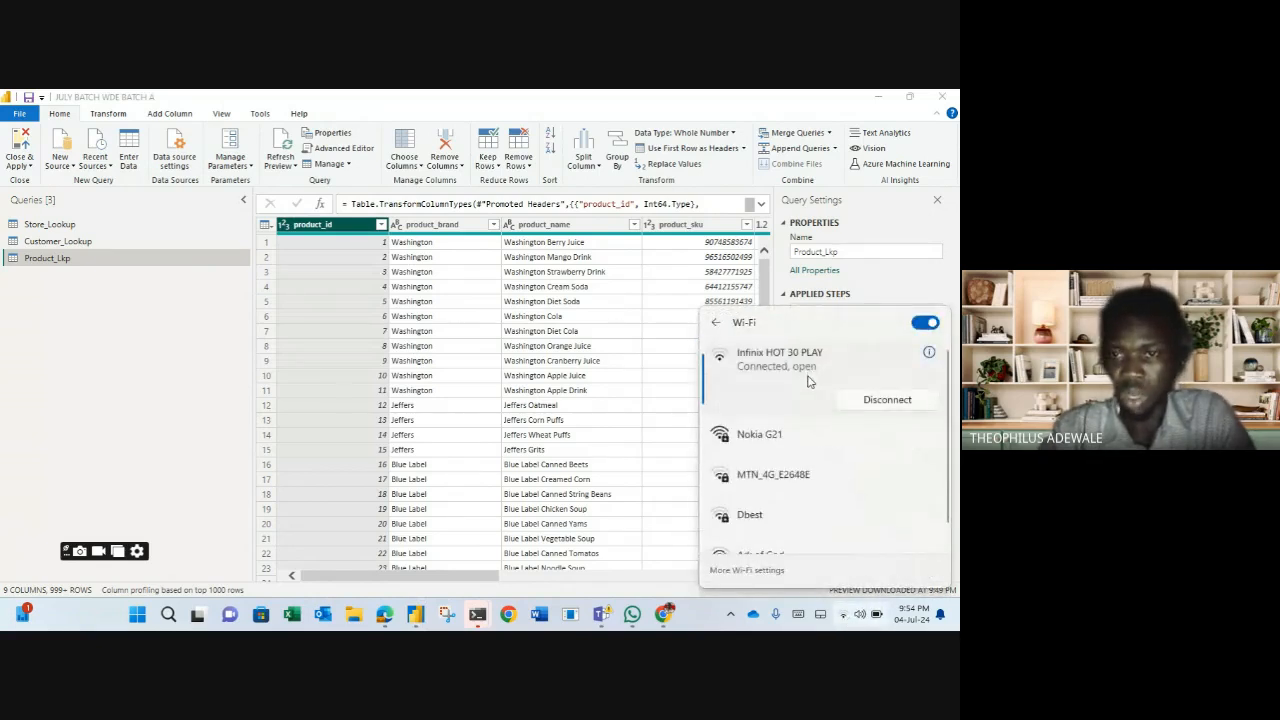
pyautogui.click(797, 436)
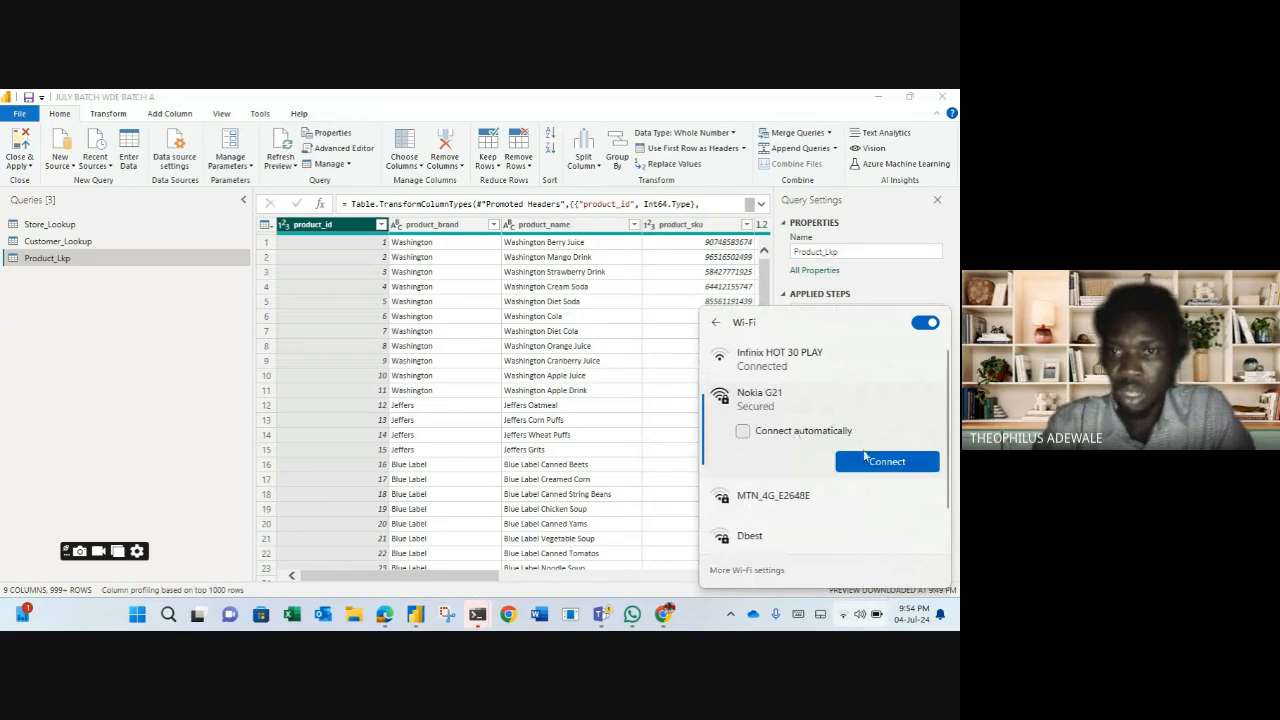
pyautogui.click(801, 432)
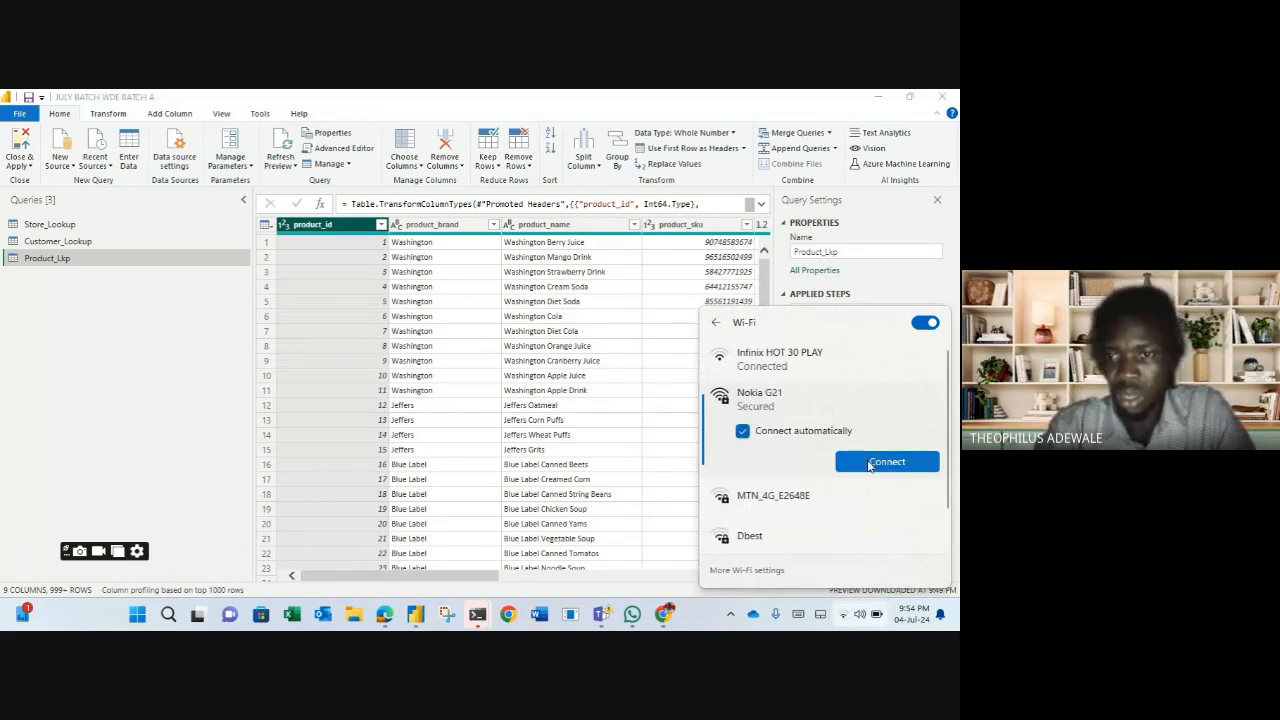
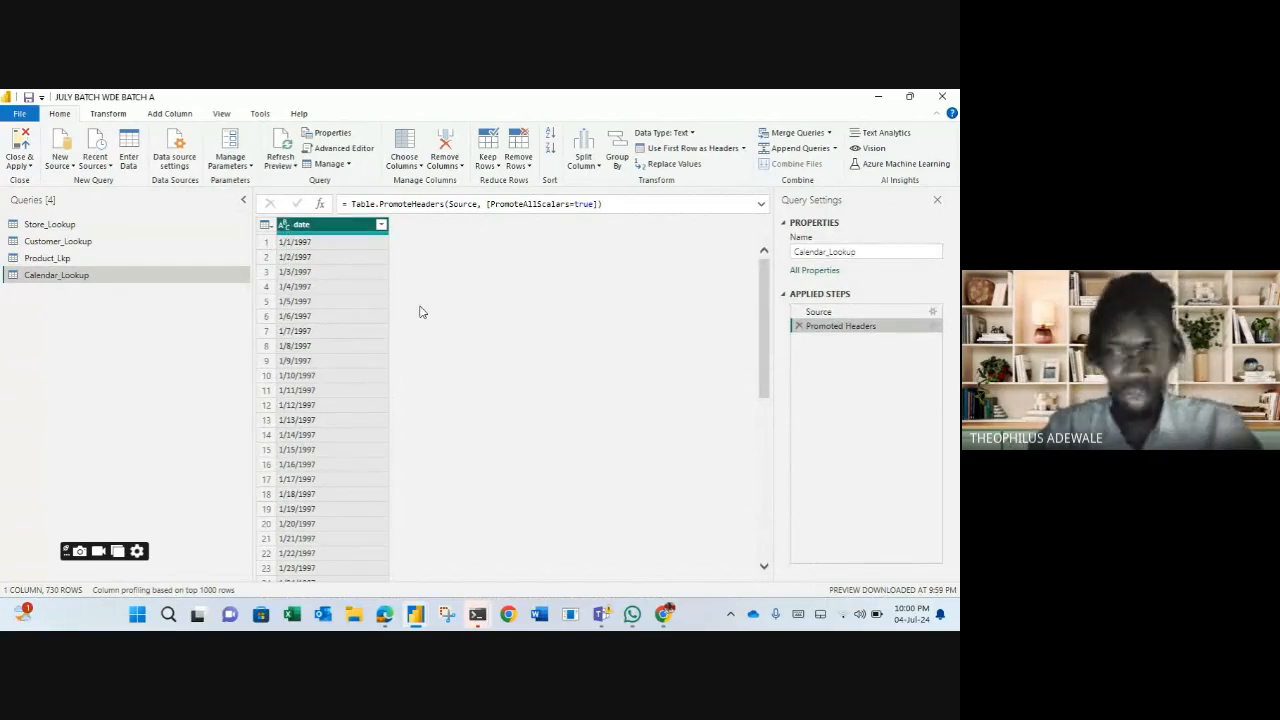
# Set the date column of Calendar_Lookup to the Date type, and switch it to the Time type
pyautogui.click(284, 226)
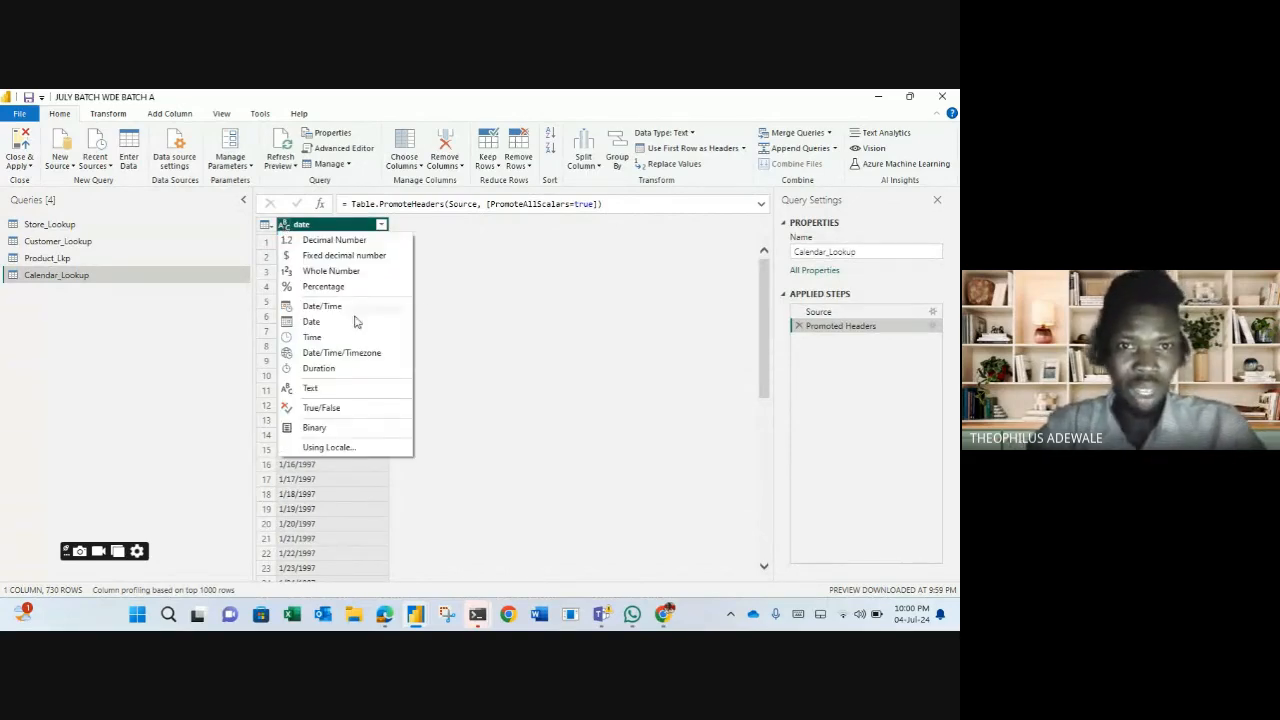
pyautogui.click(318, 322)
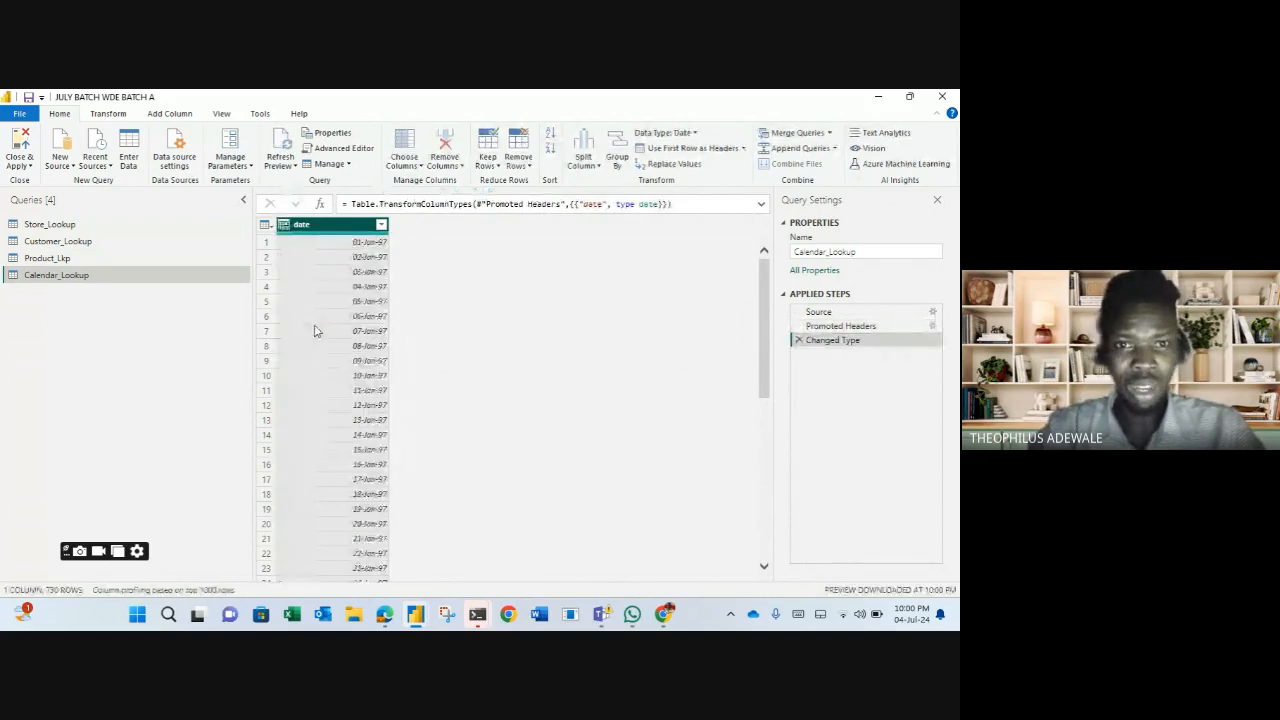
pyautogui.click(285, 228)
pyautogui.click(320, 337)
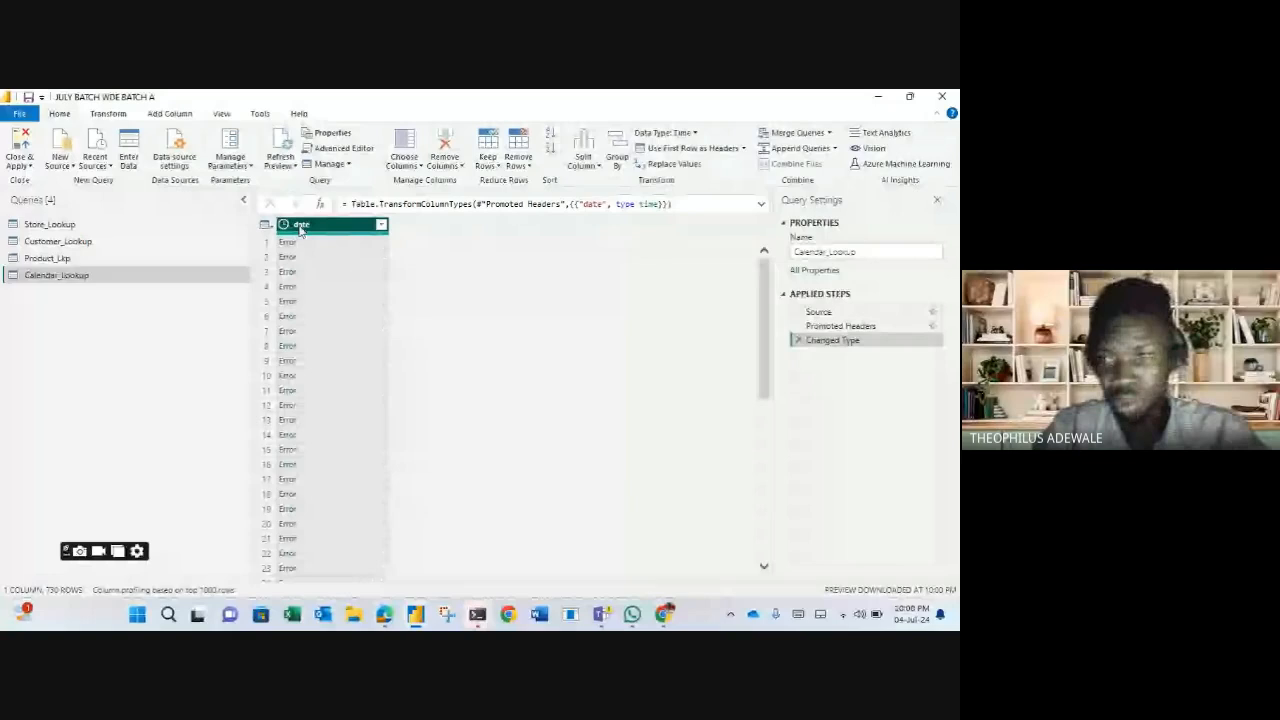
# Change the Calendar_Lookup date column to the Date/Time/Timezone type, replacing the current conversion
pyautogui.click(284, 226)
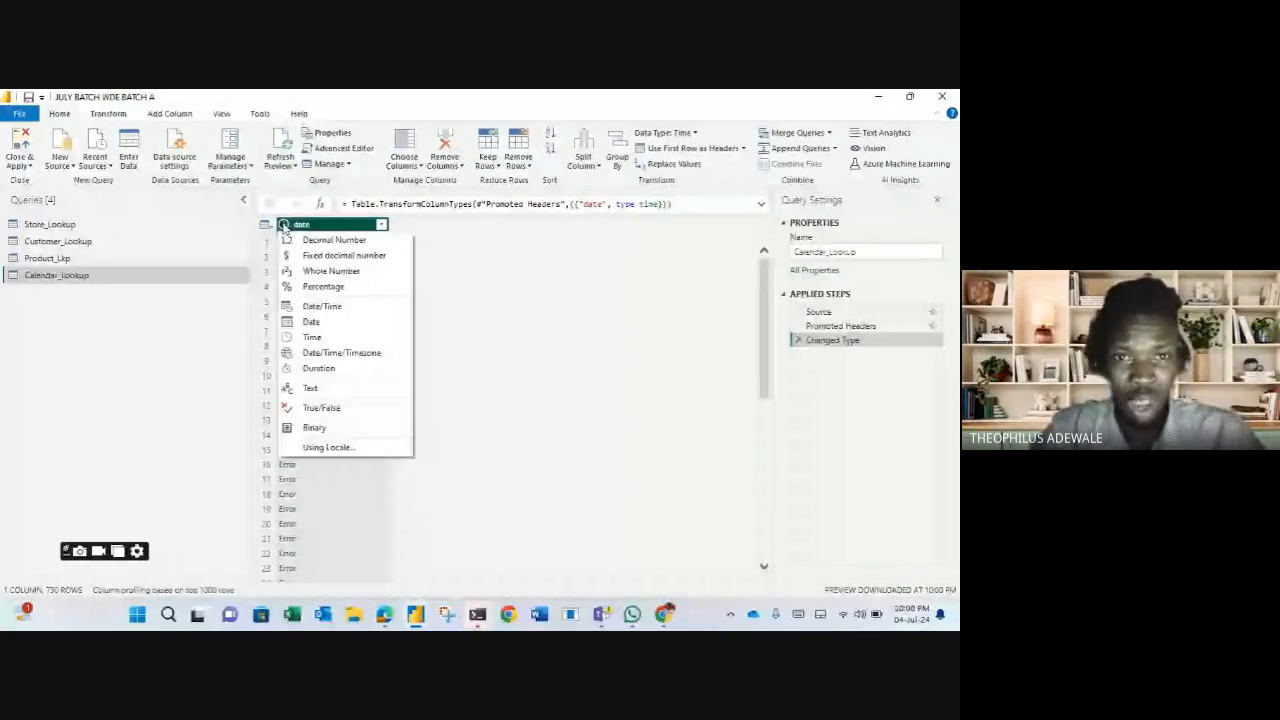
pyautogui.click(285, 228)
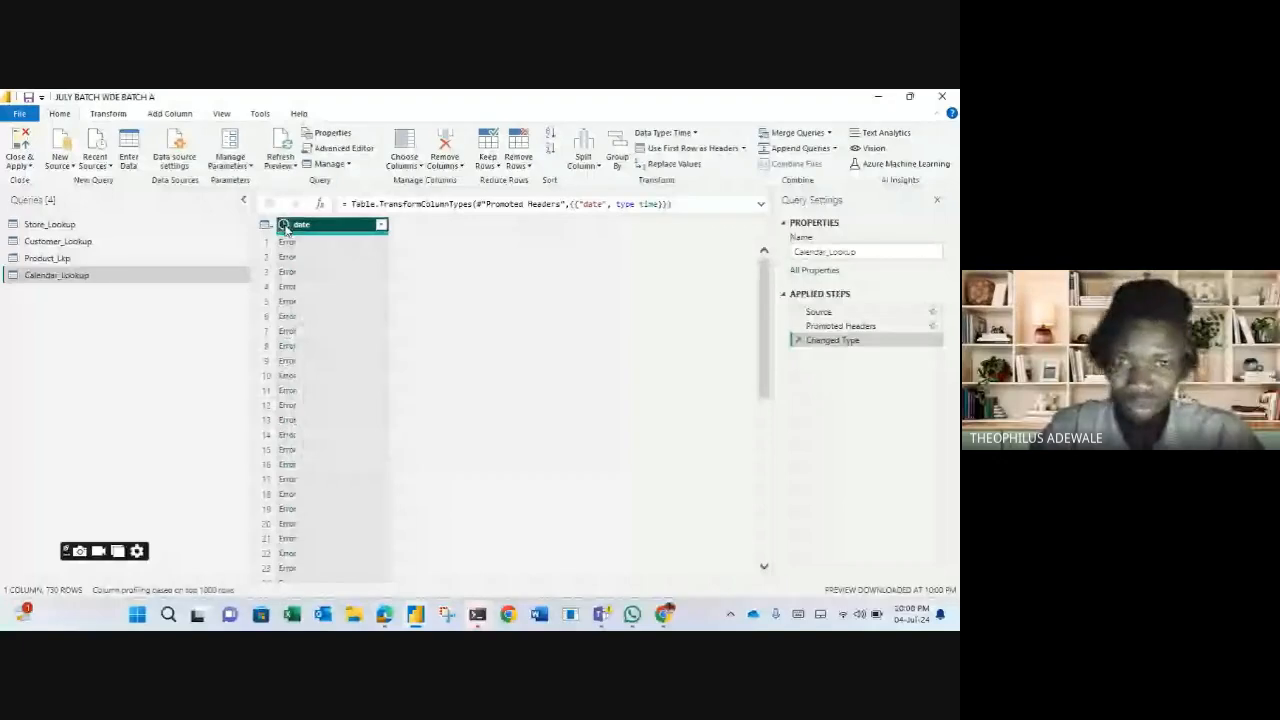
pyautogui.click(285, 228)
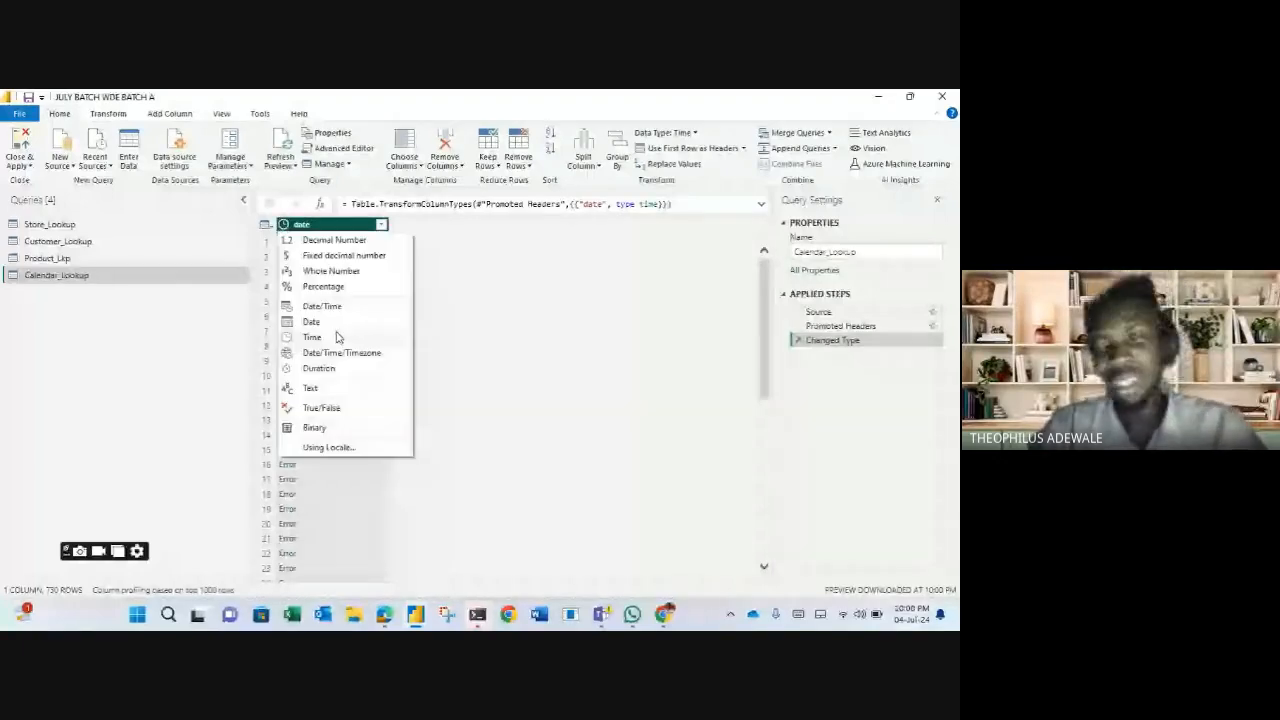
pyautogui.click(320, 352)
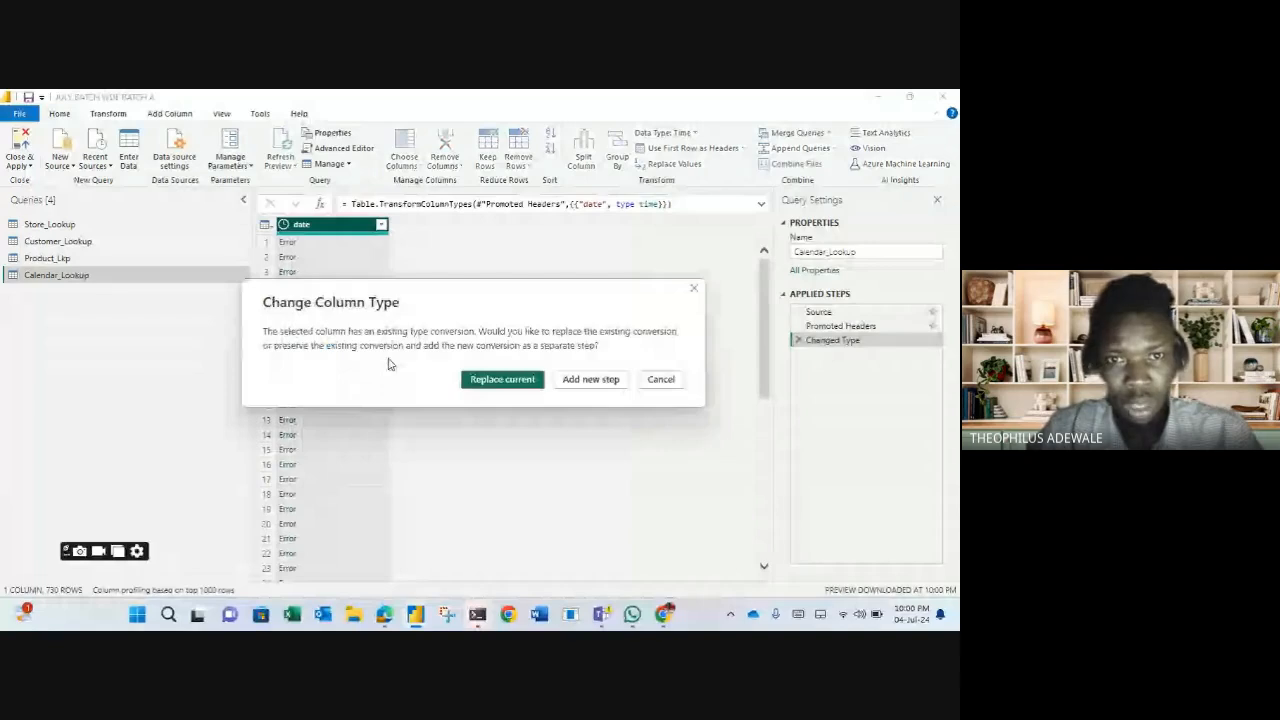
pyautogui.click(501, 383)
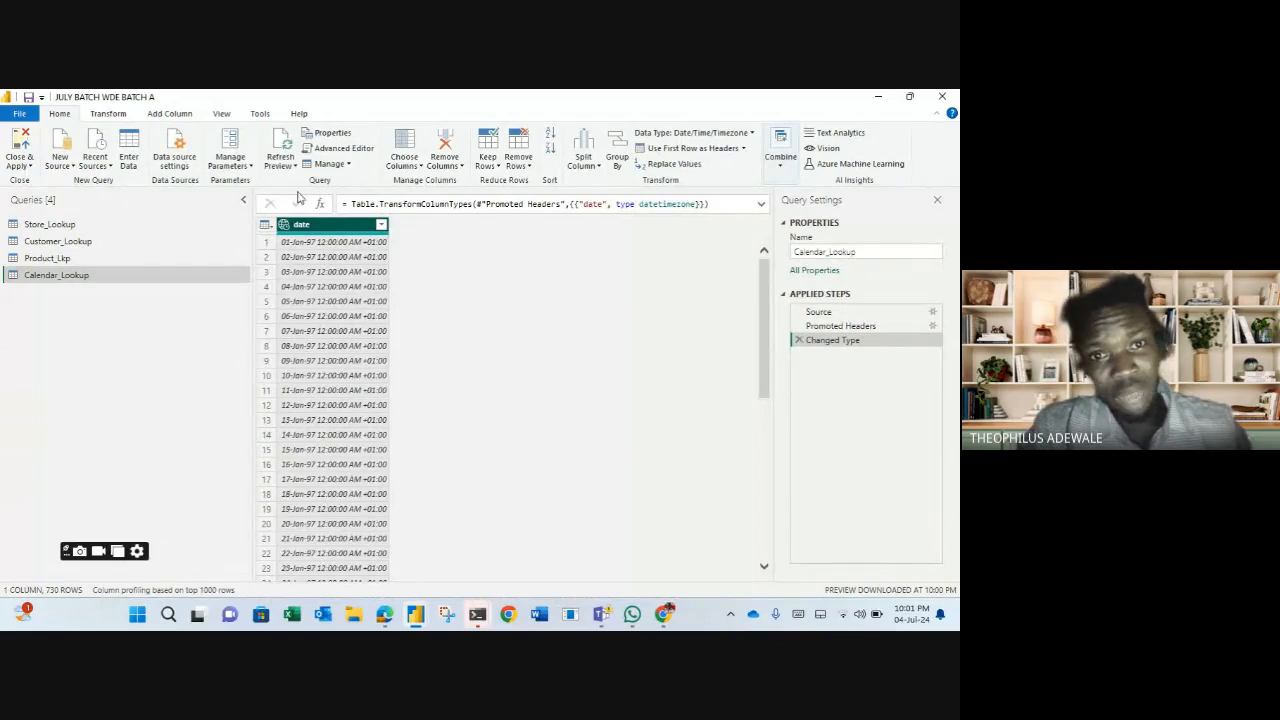
# Set the Calendar_Lookup date column to the Date type, replacing the current conversion
pyautogui.click(286, 225)
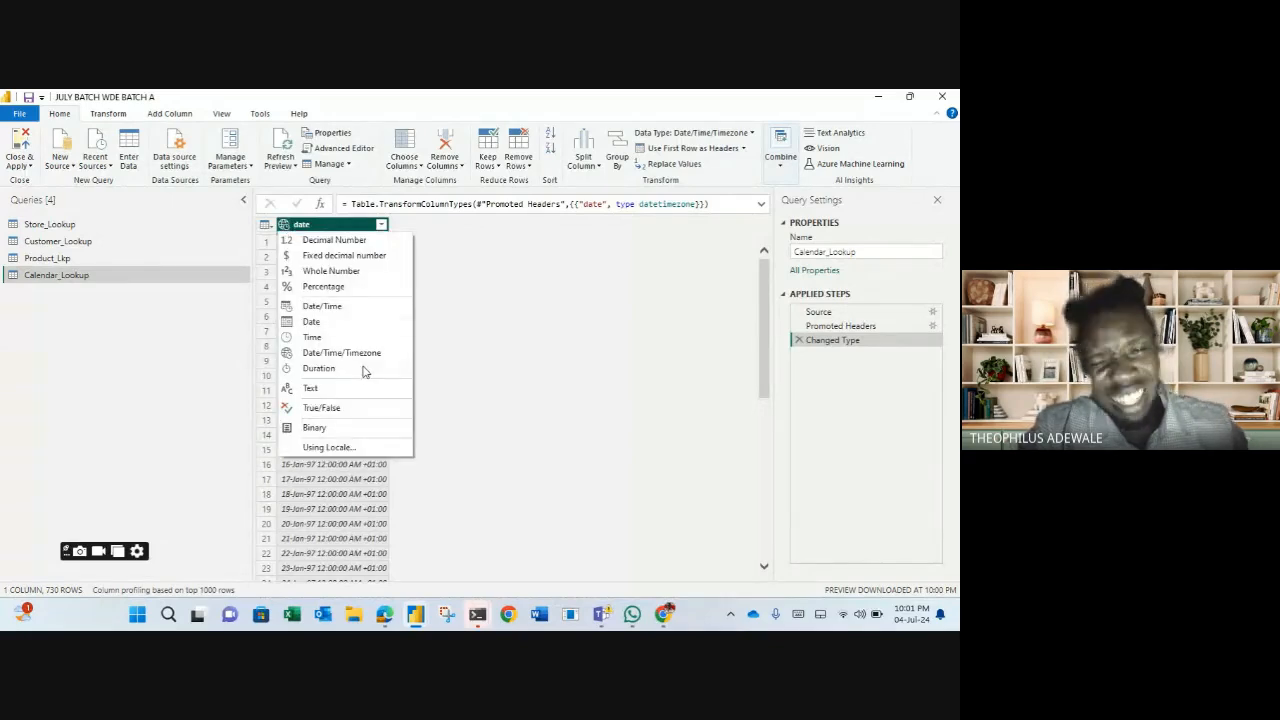
pyautogui.click(327, 323)
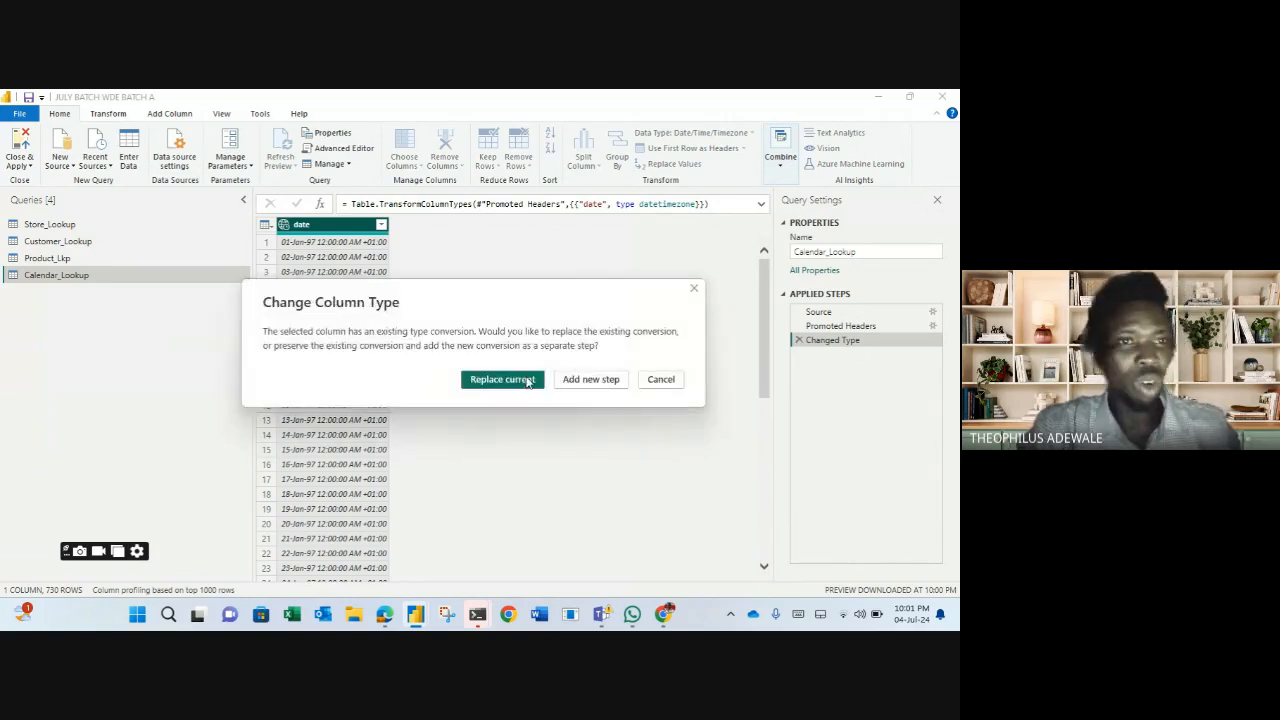
pyautogui.click(527, 381)
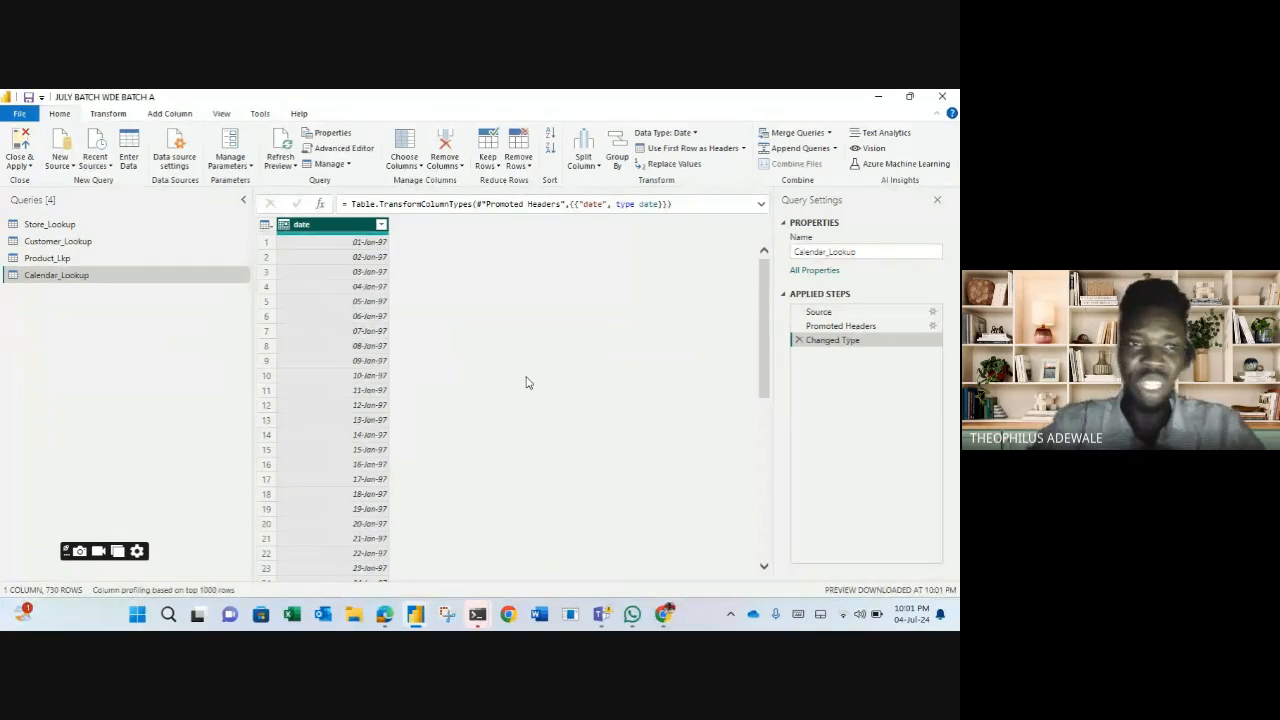
# Choose Text as the data type for the product_id column in Product_Lkp
pyautogui.click(47, 258)
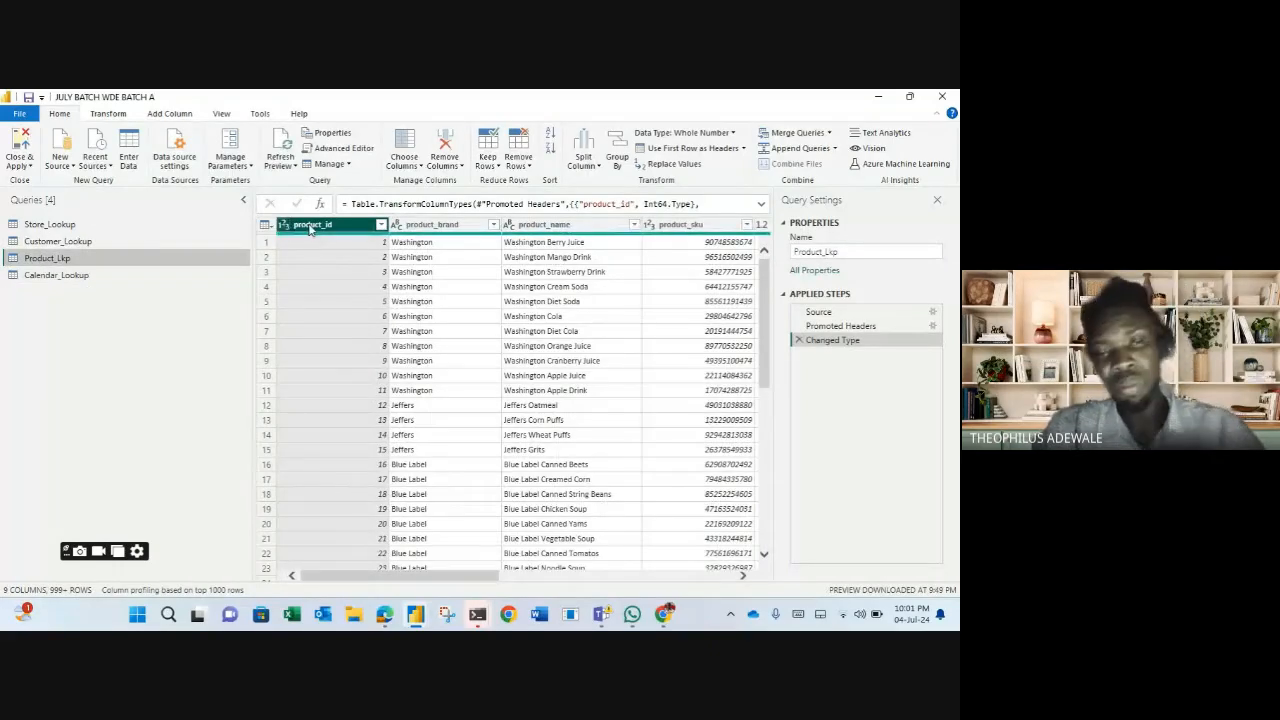
pyautogui.rightClick(311, 229)
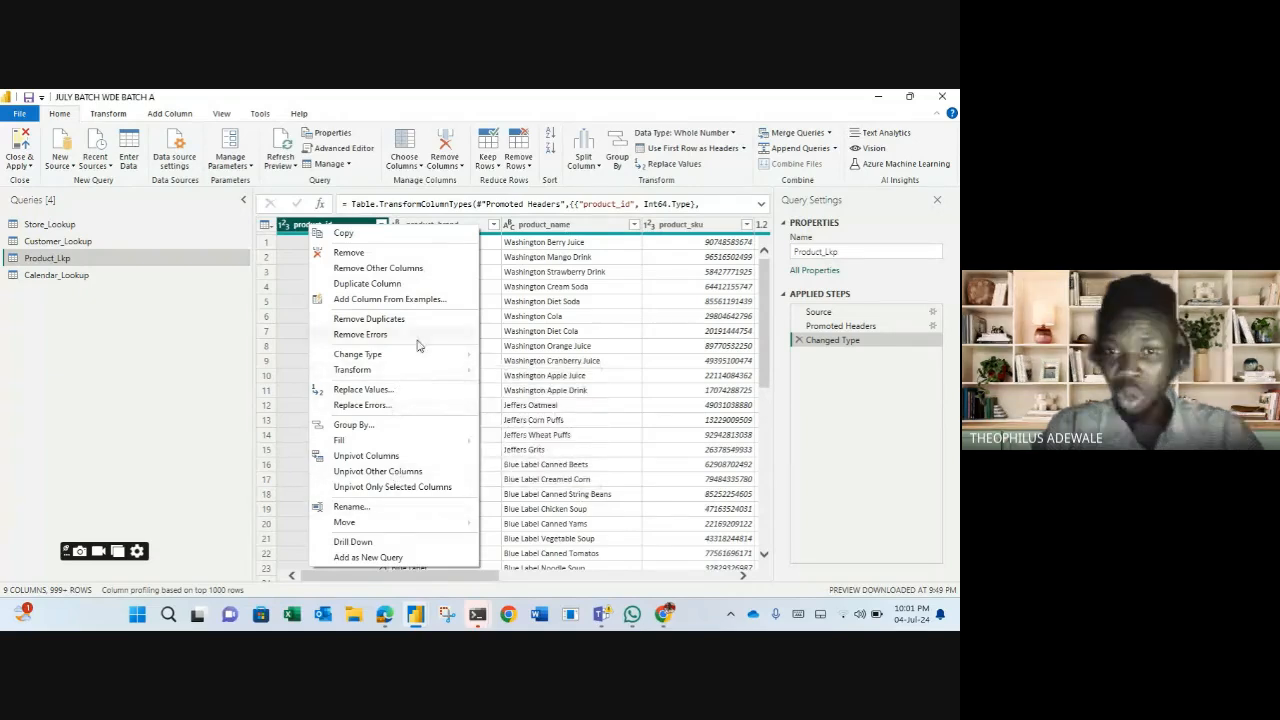
pyautogui.moveTo(399, 358)
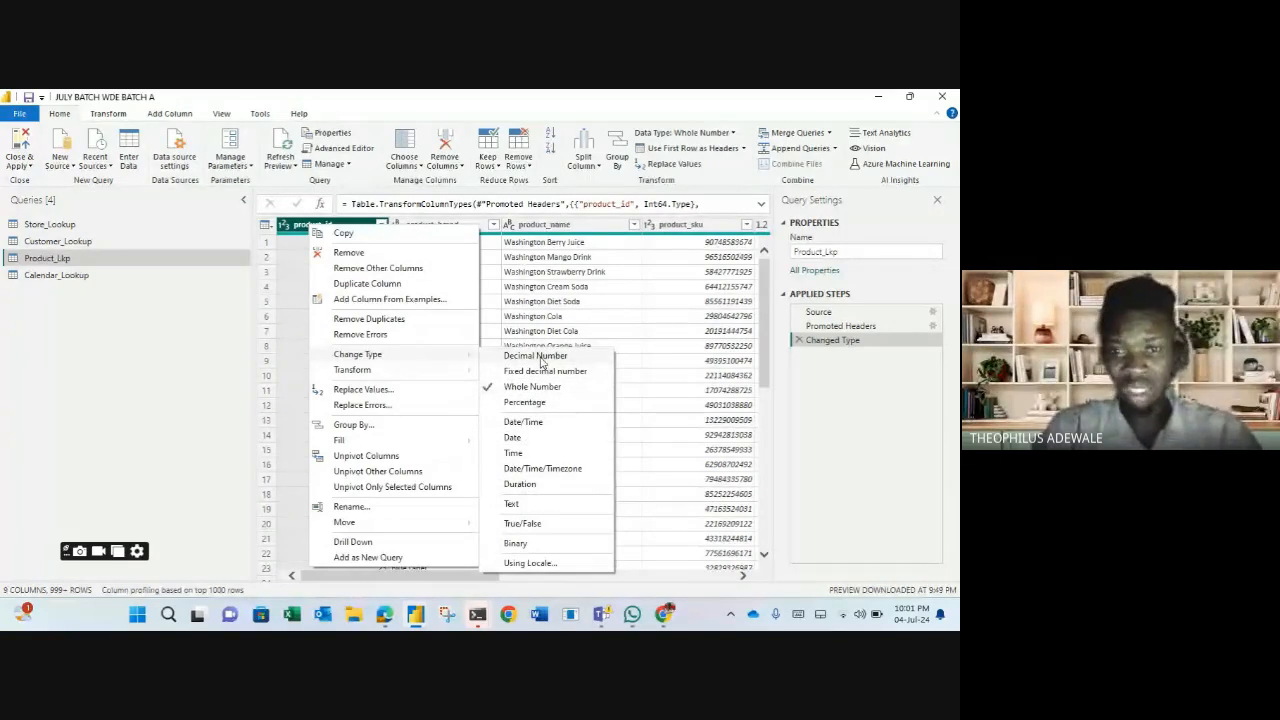
pyautogui.click(538, 507)
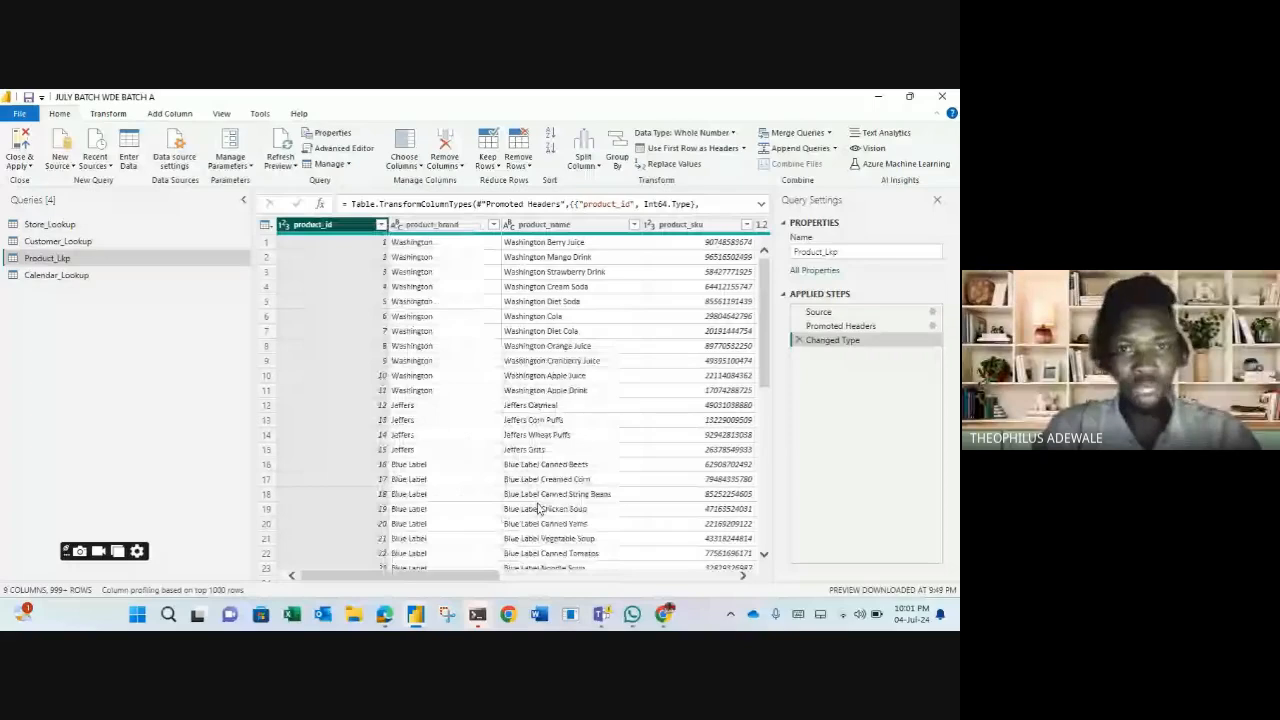
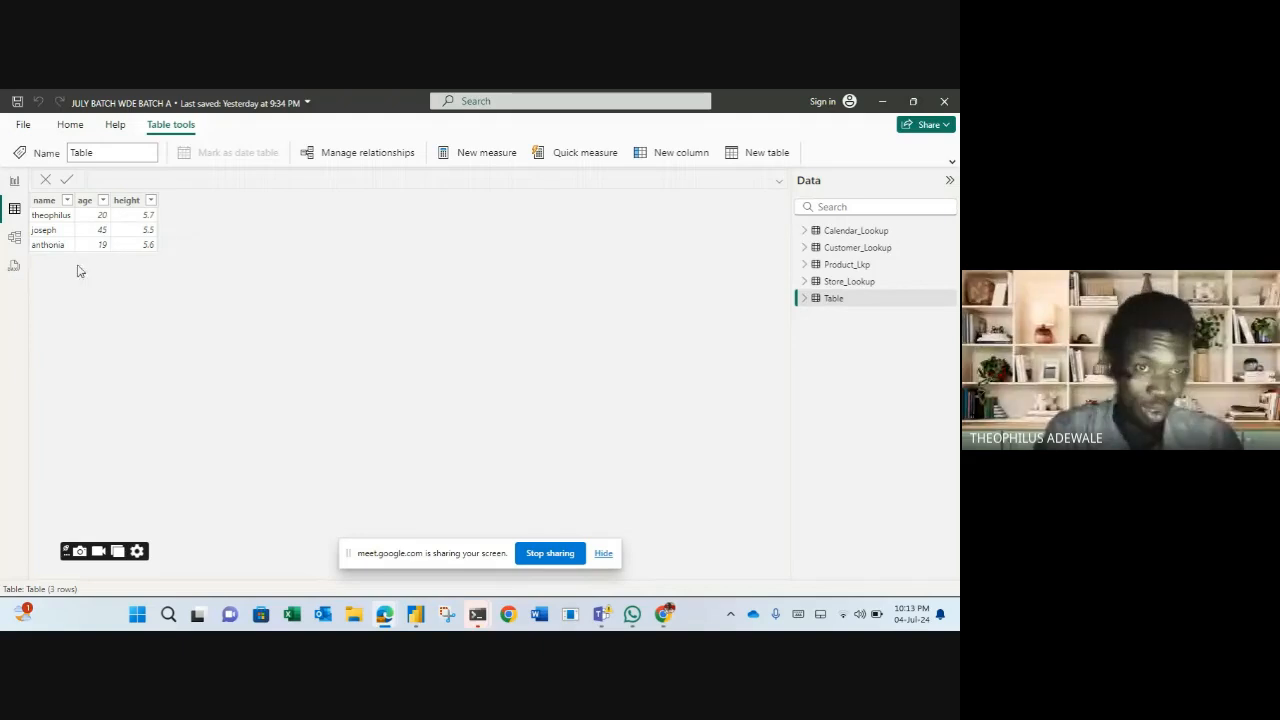
# Open the query of the table named Table for editing and include null values in its age column filter
pyautogui.rightClick(853, 299)
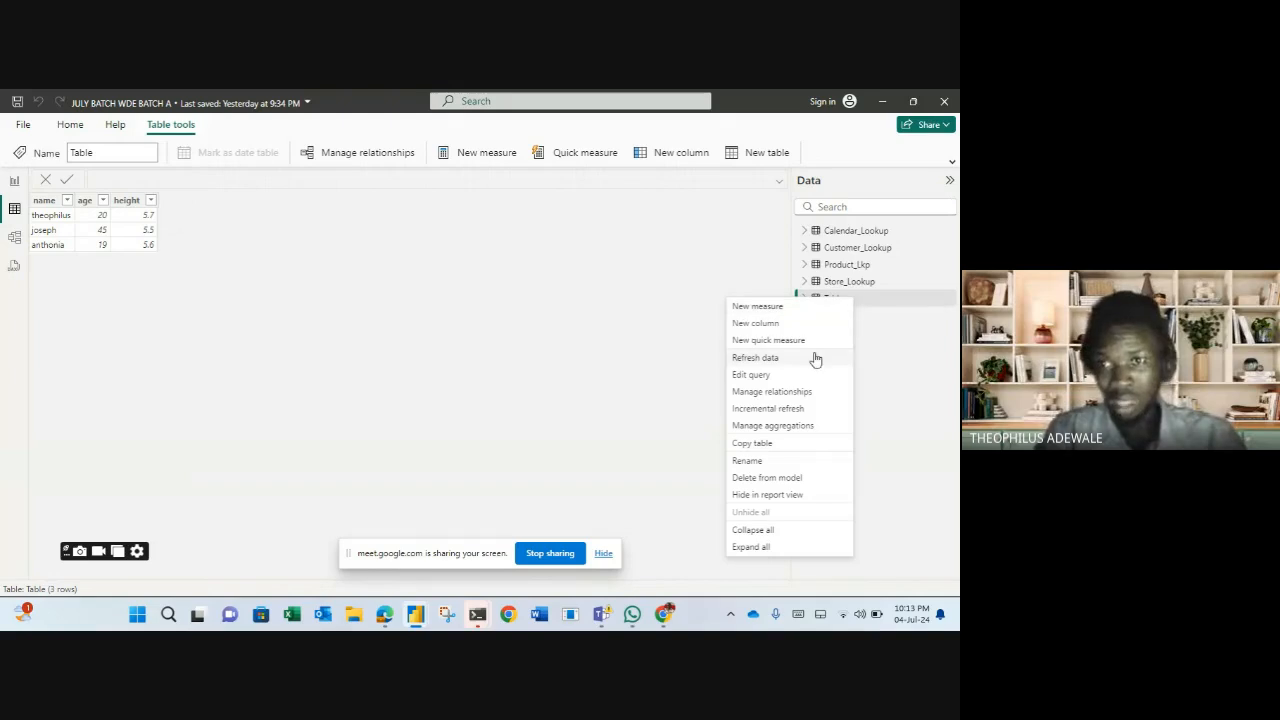
pyautogui.click(752, 375)
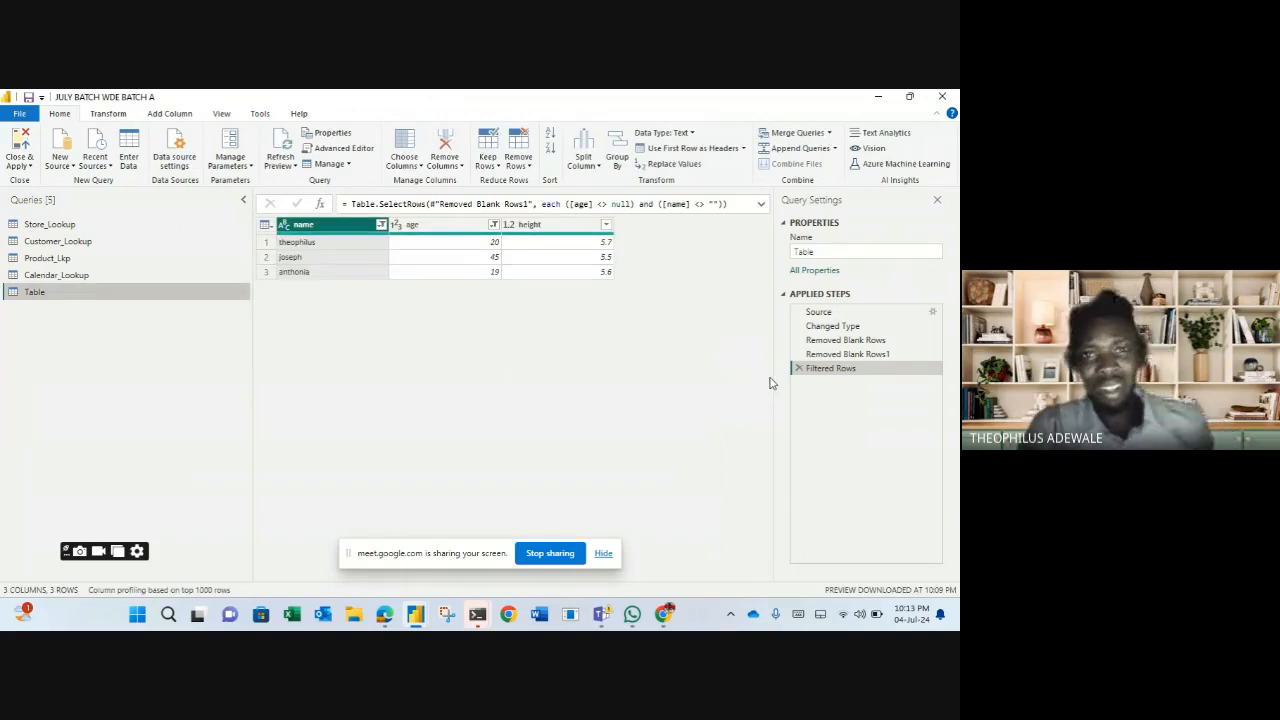
pyautogui.click(495, 226)
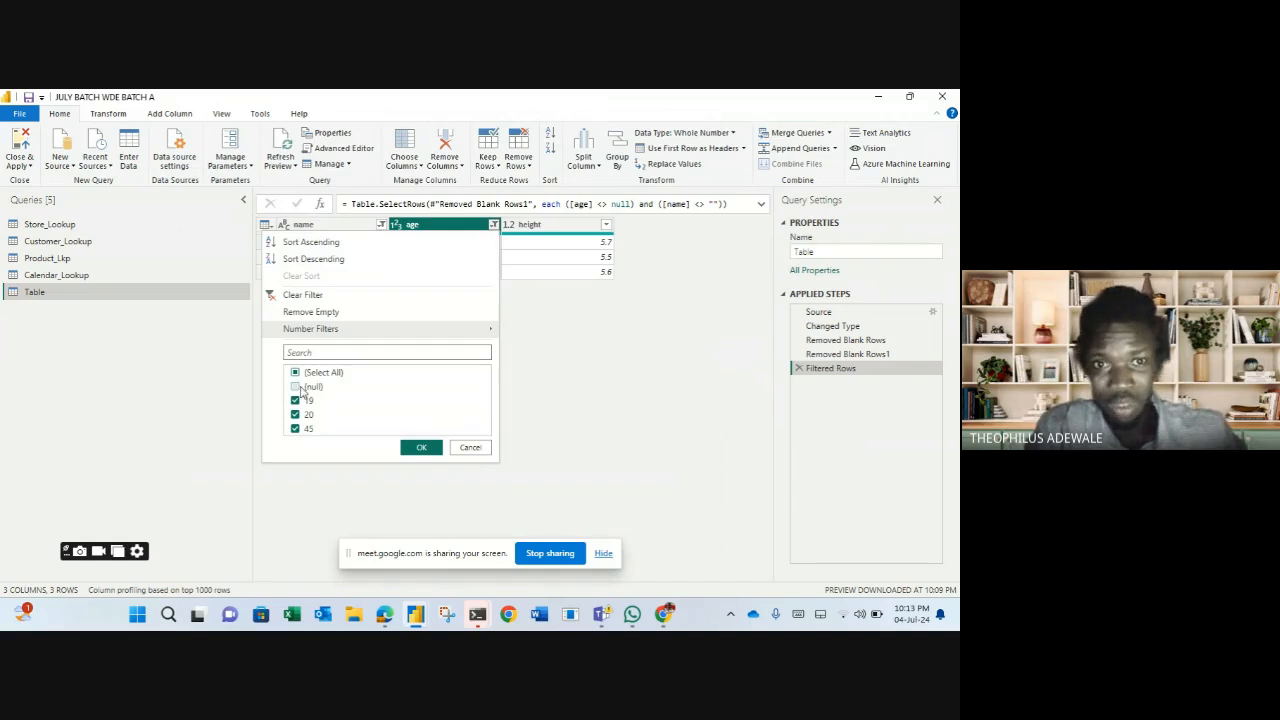
pyautogui.click(296, 389)
pyautogui.click(420, 447)
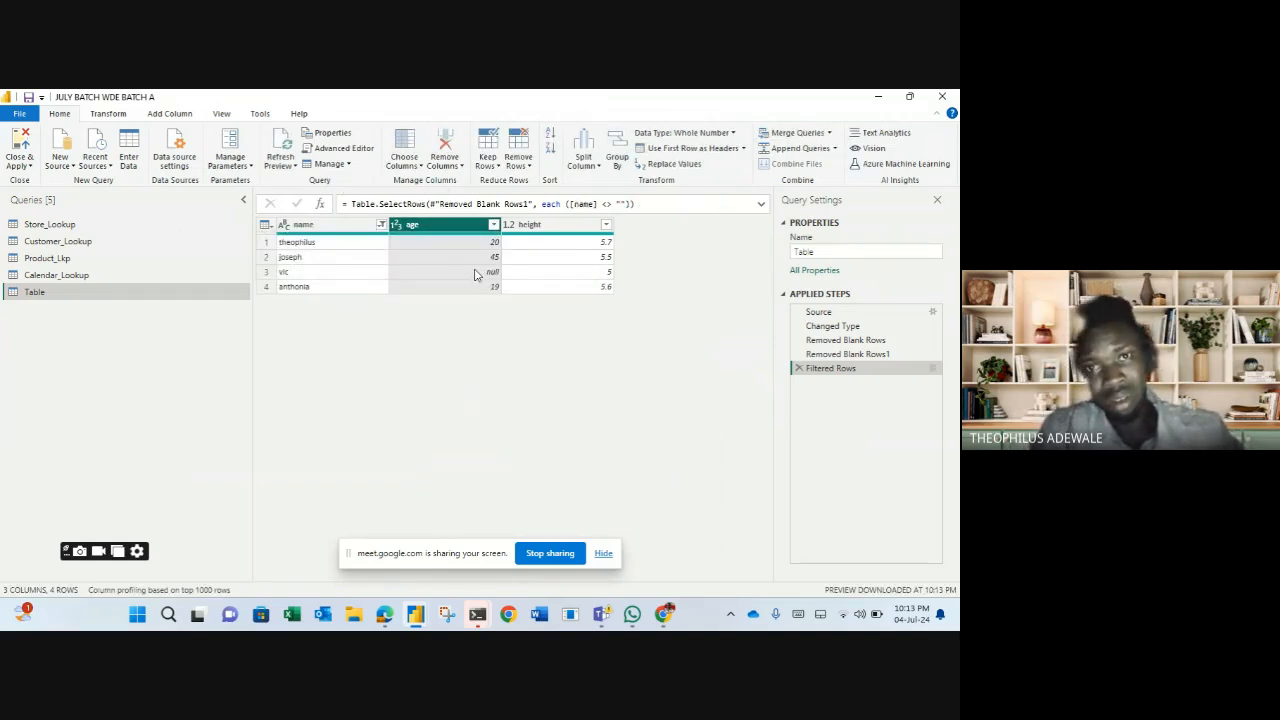
# Include blank values in the name column's filter
pyautogui.click(381, 224)
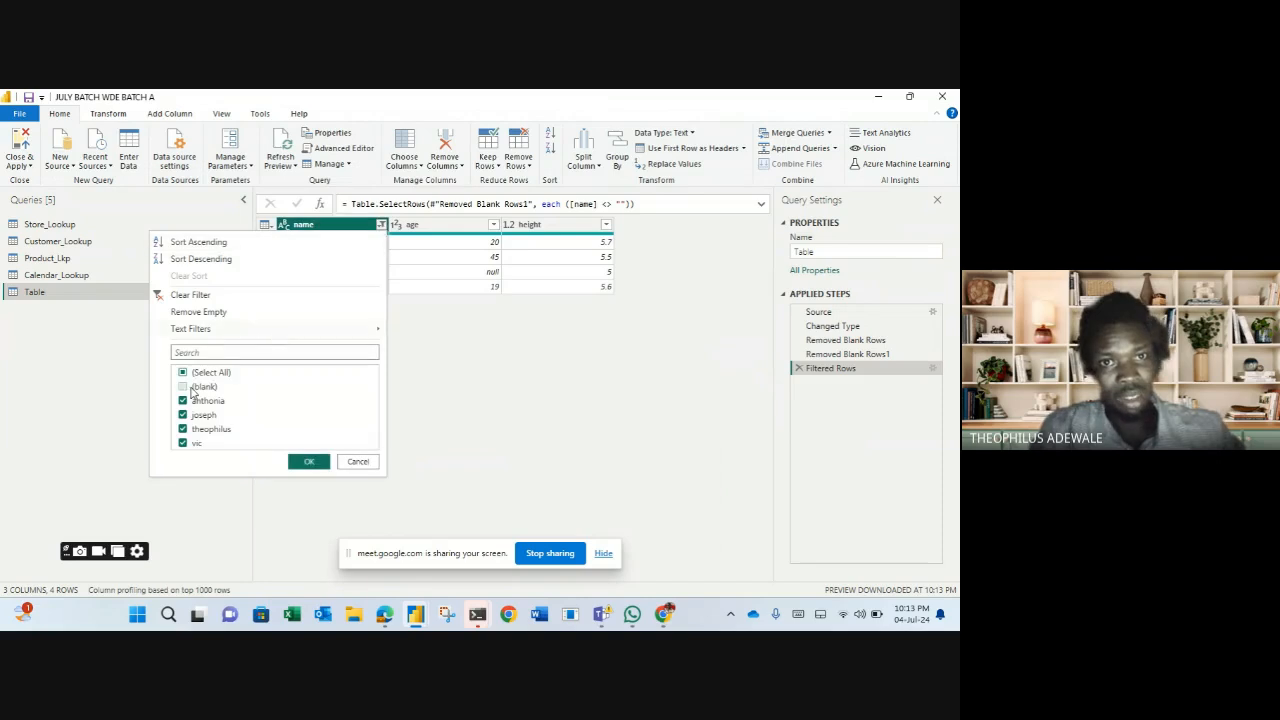
pyautogui.click(190, 389)
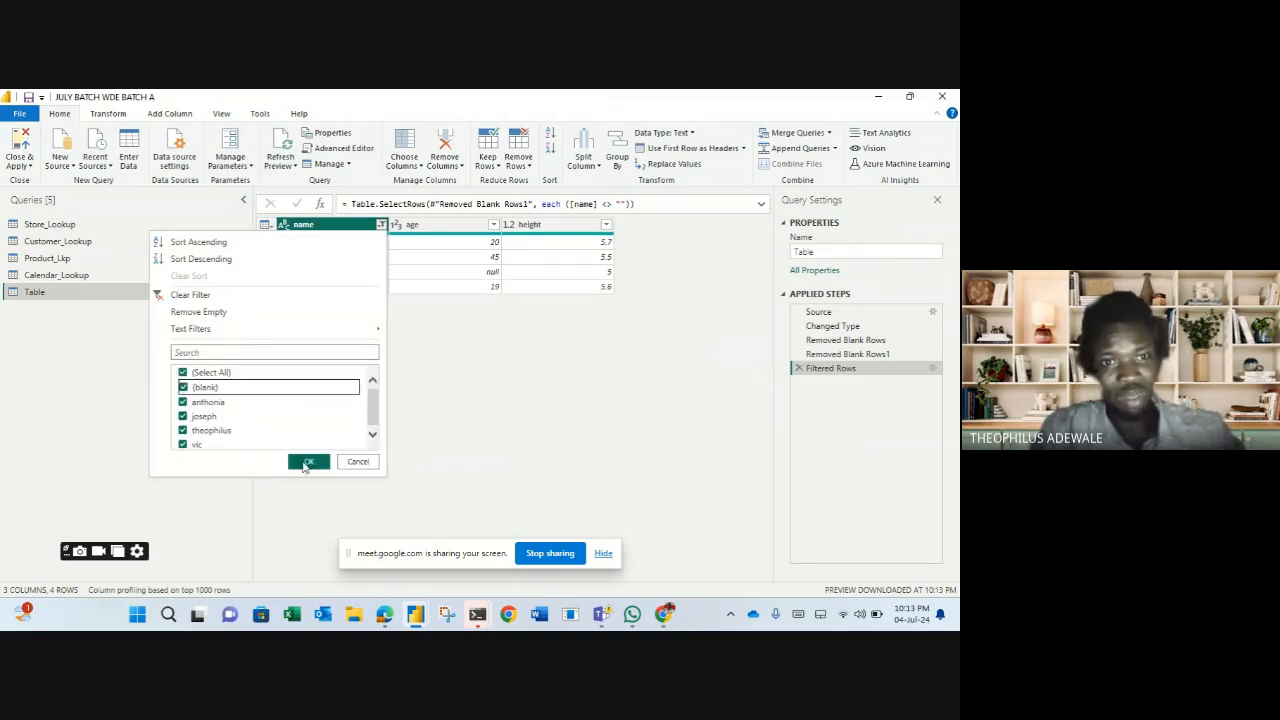
pyautogui.click(305, 467)
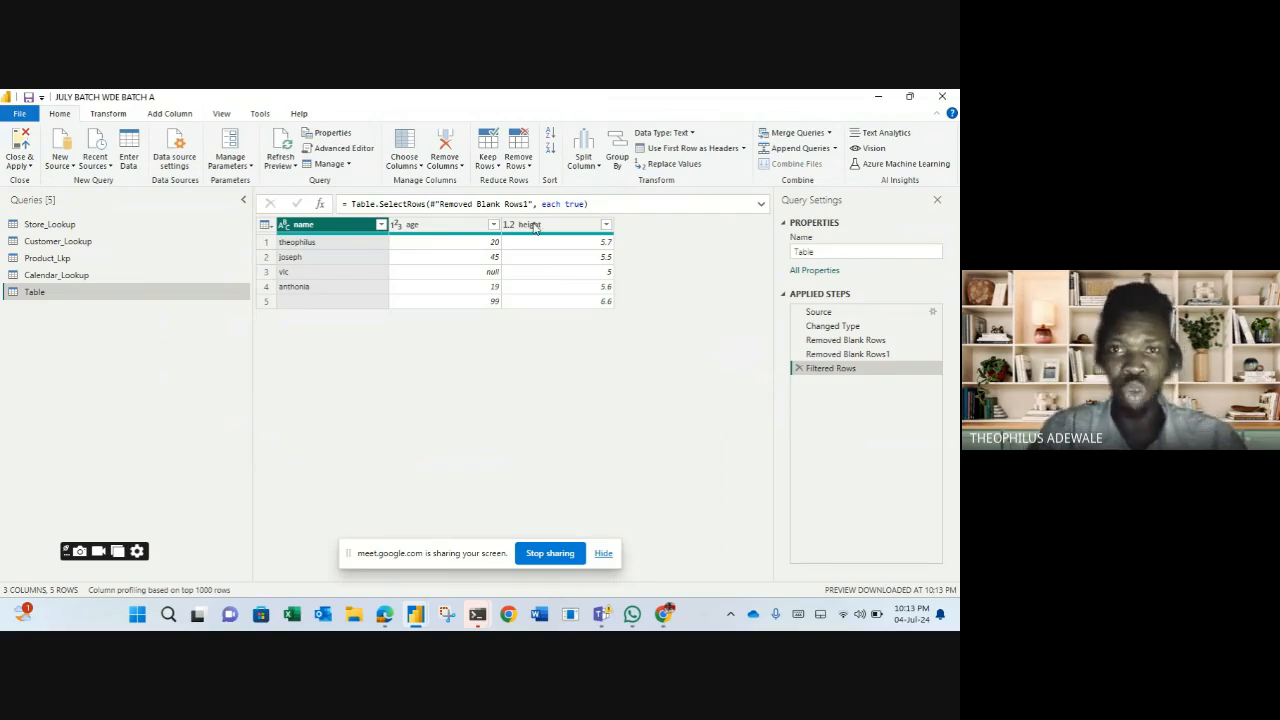
# Remove blank rows from the table and check the age column's filter list for null values without changing it
pyautogui.click(525, 166)
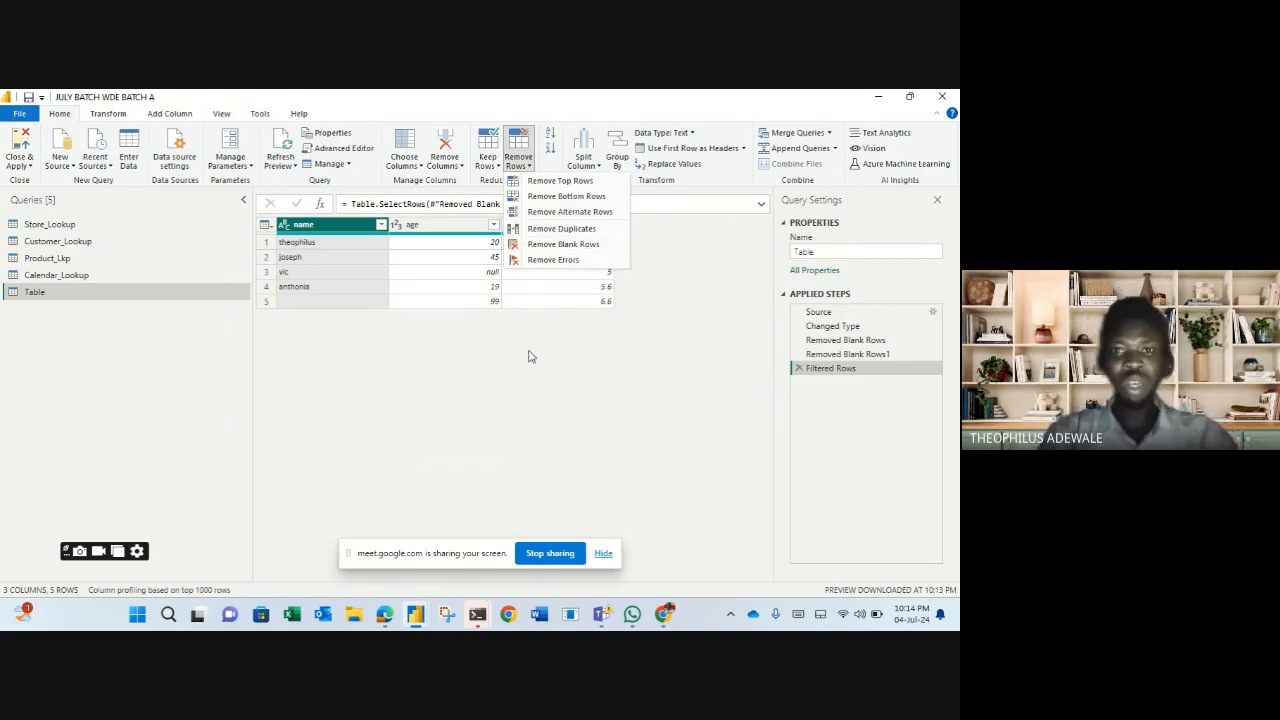
pyautogui.click(556, 244)
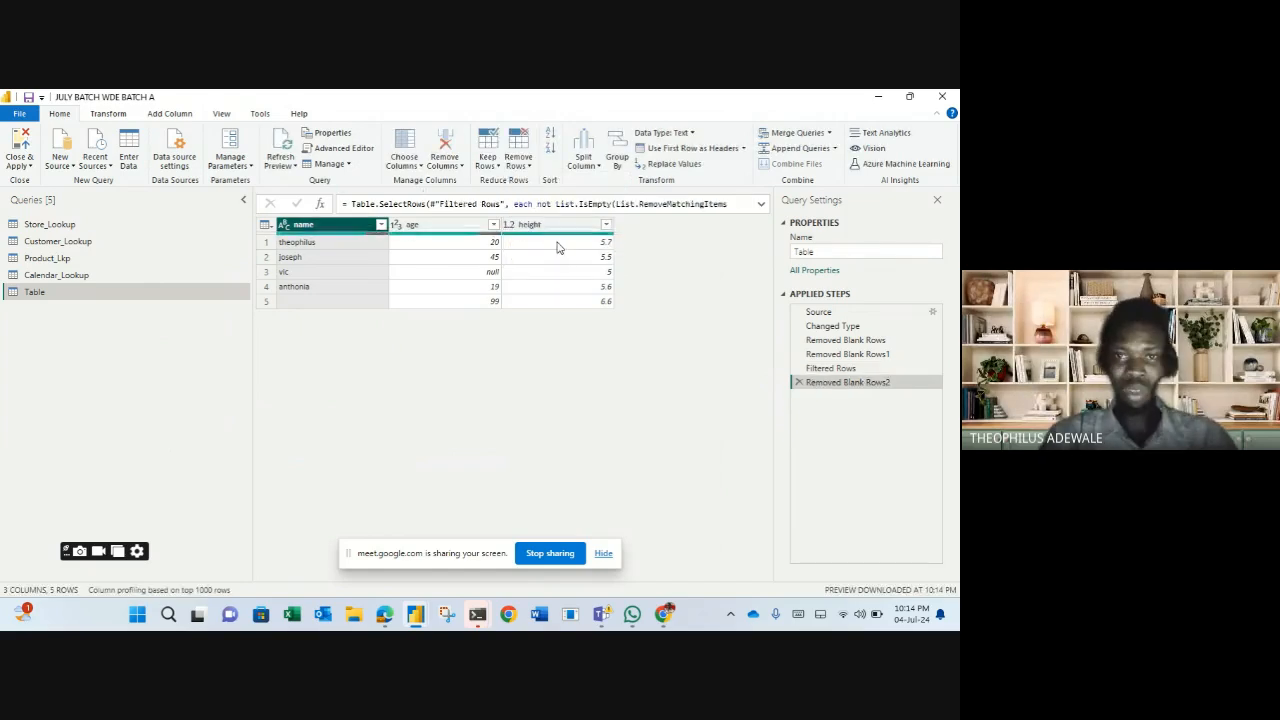
pyautogui.click(494, 227)
pyautogui.click(494, 226)
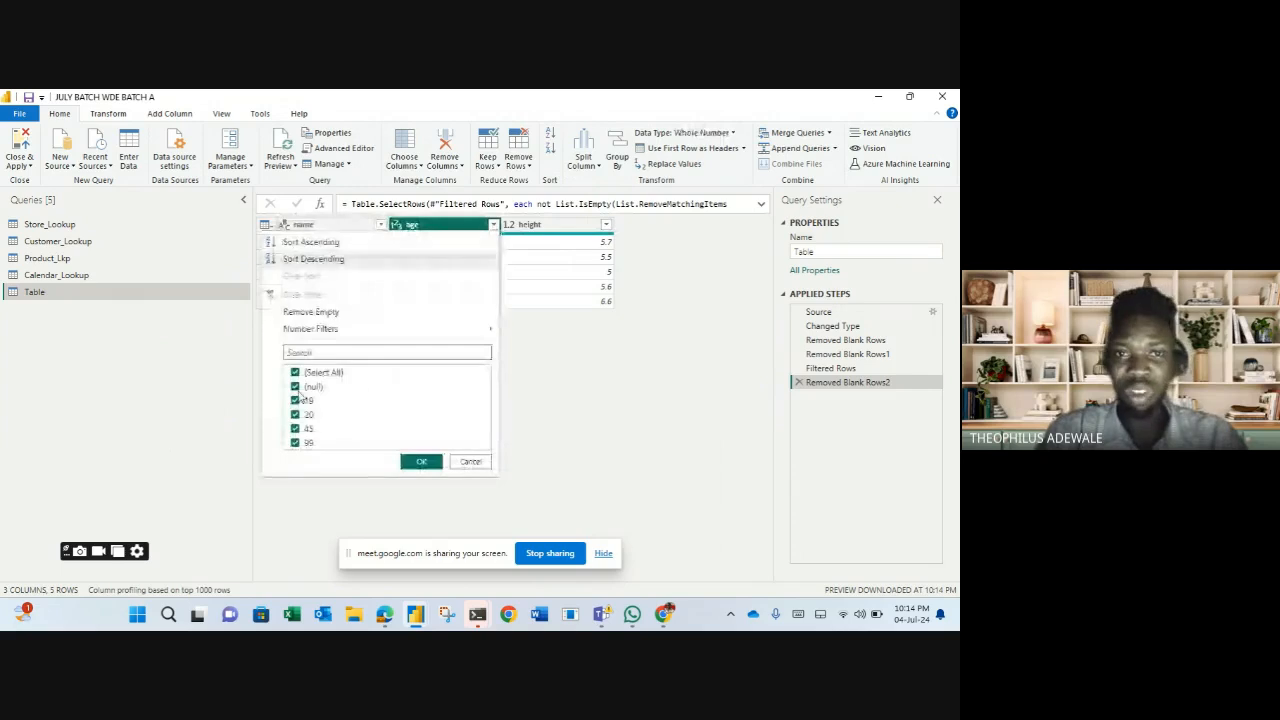
pyautogui.click(471, 461)
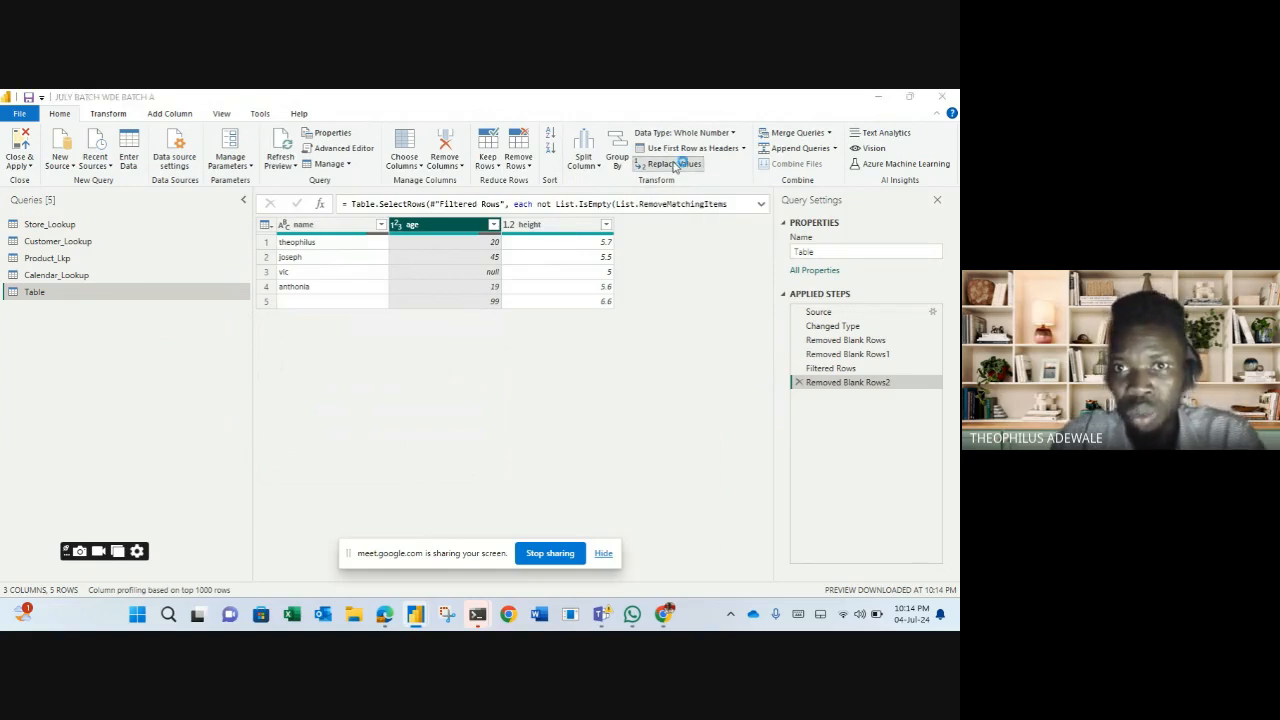
# Replace null values in the age column with 50
pyautogui.click(674, 165)
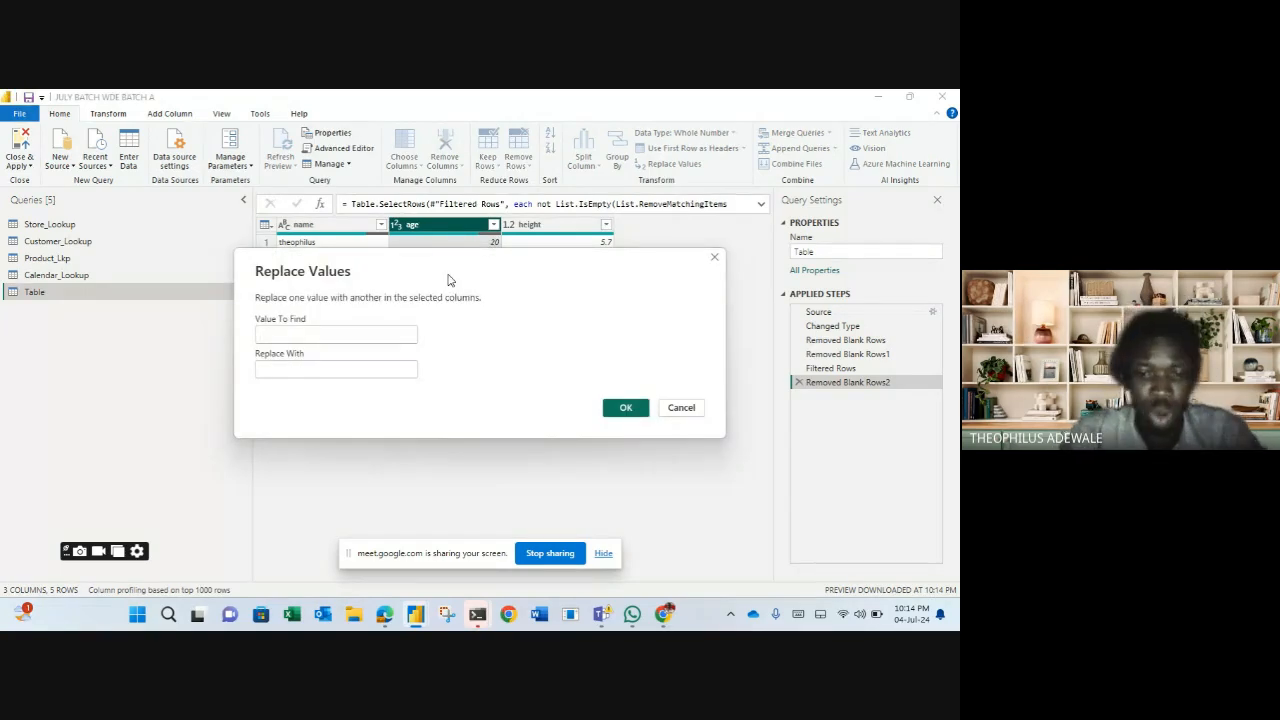
pyautogui.write('null')
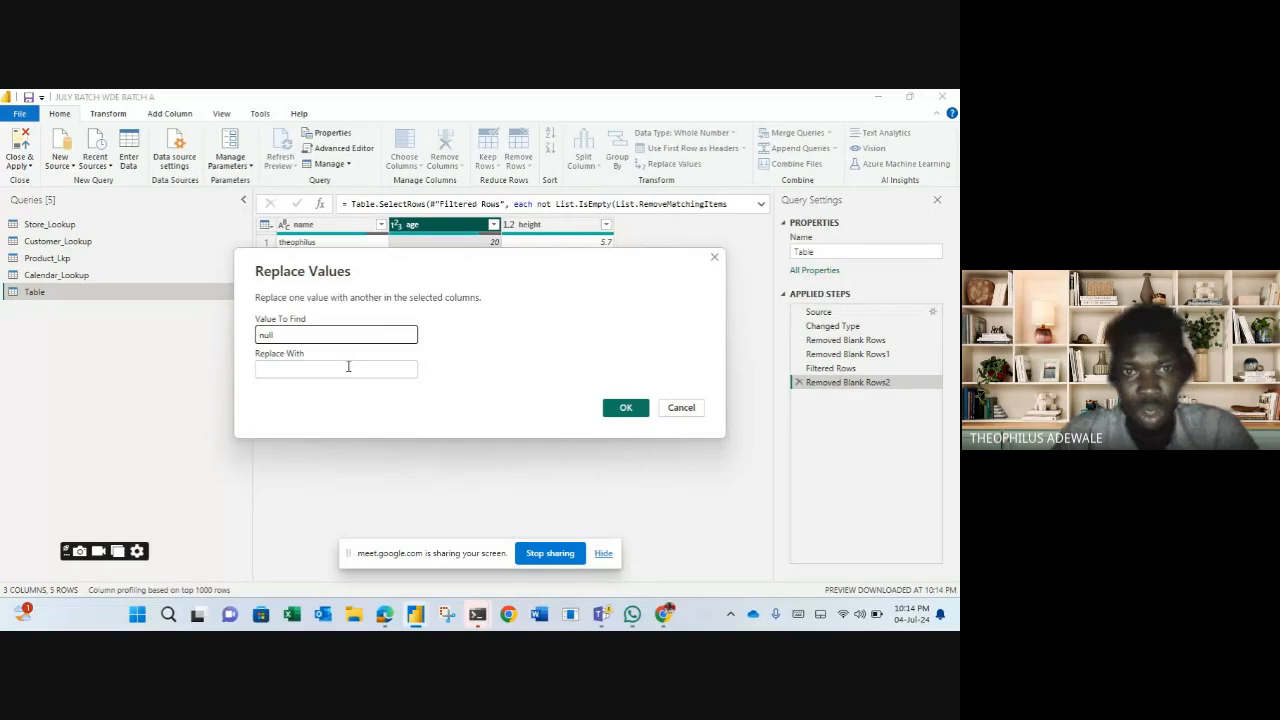
pyautogui.click(348, 367)
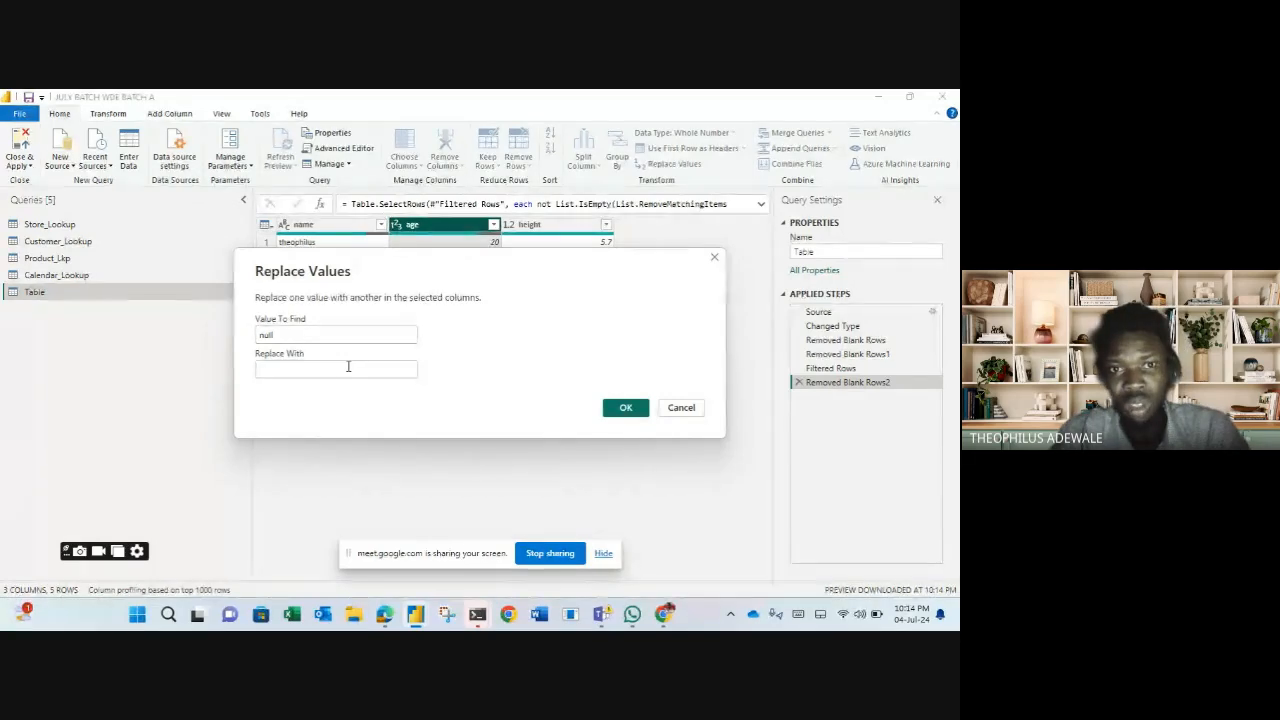
pyautogui.moveTo(515, 265); pyautogui.dragTo(557, 345)
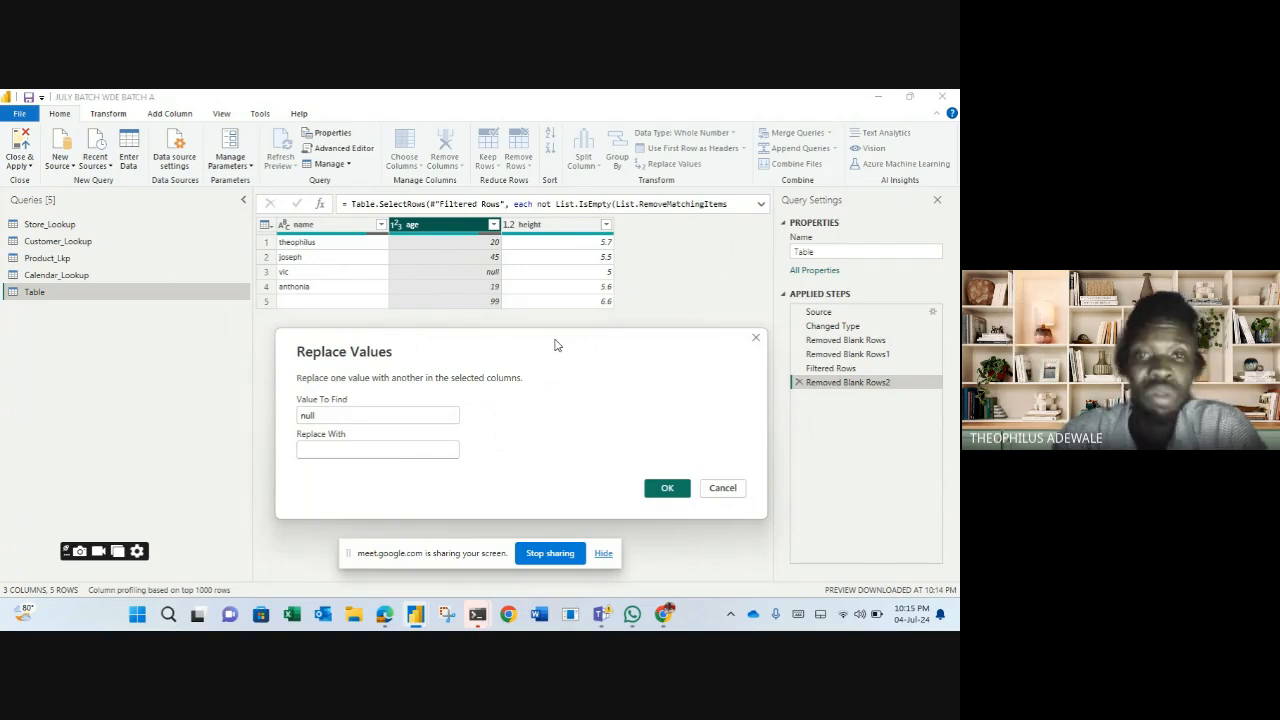
pyautogui.click(323, 451)
pyautogui.write('50')
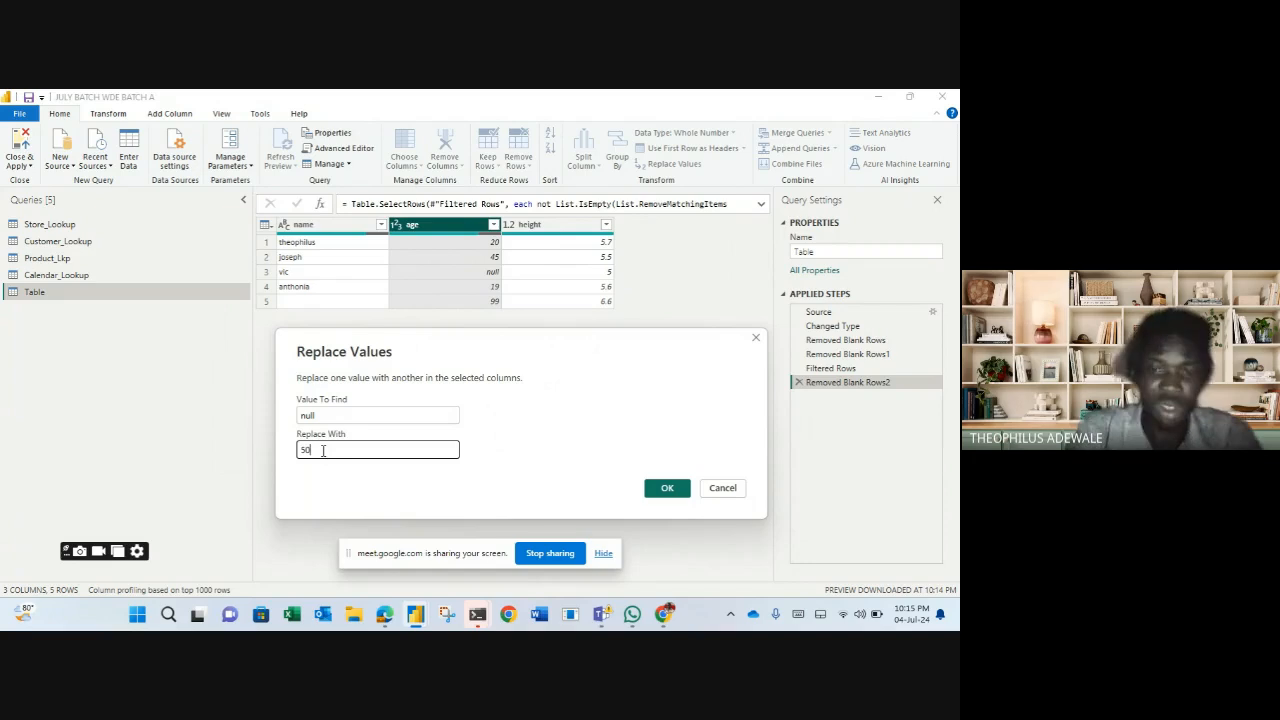
pyautogui.click(671, 491)
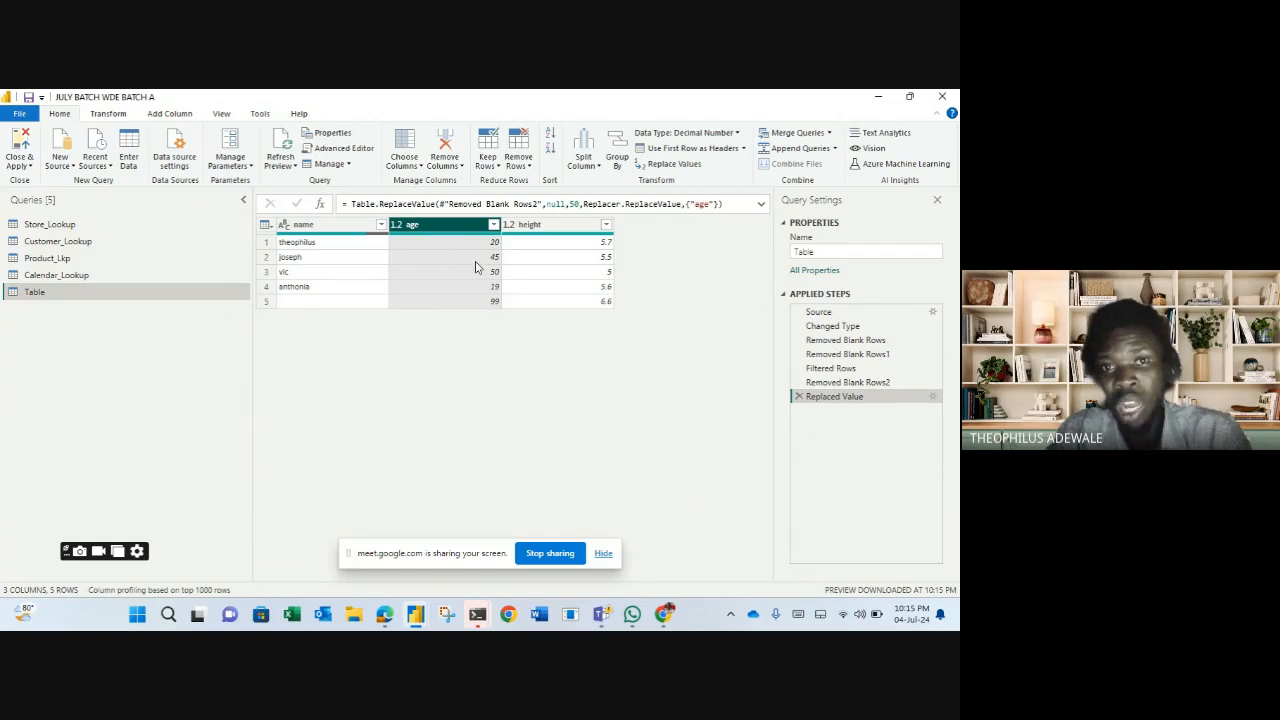
# Replace empty values in the name column with Unknown
pyautogui.click(366, 230)
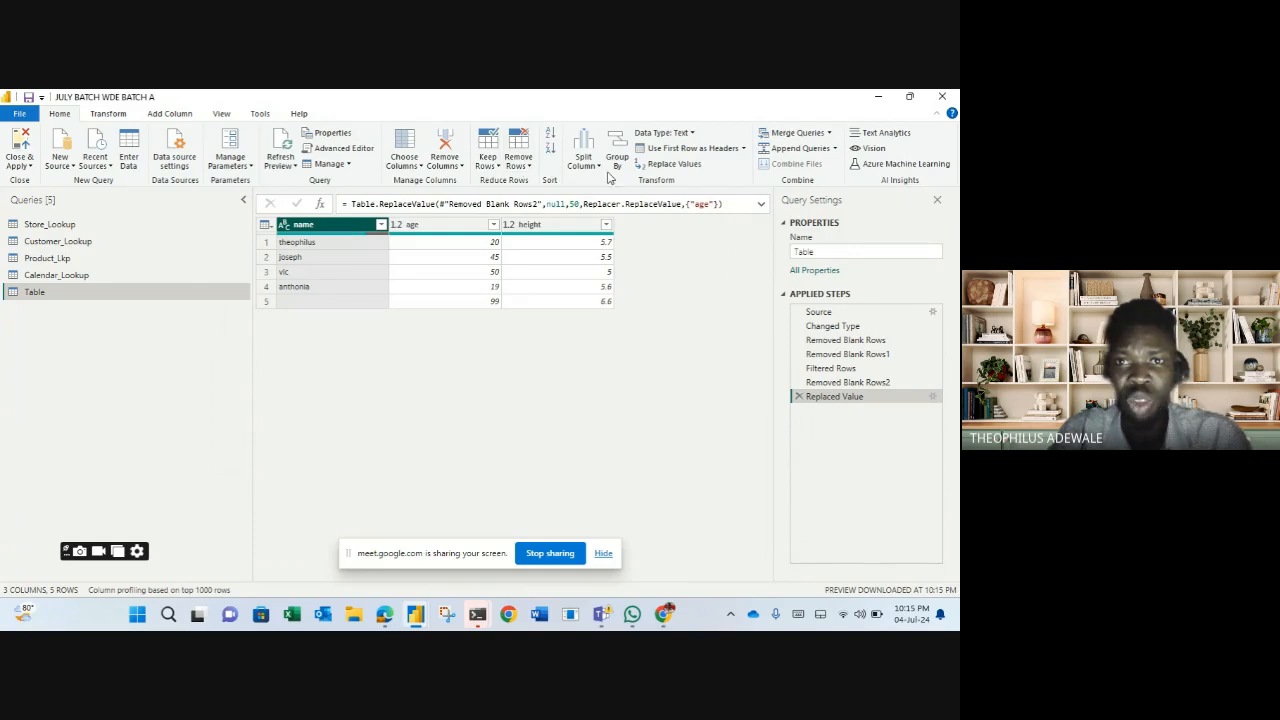
pyautogui.click(668, 168)
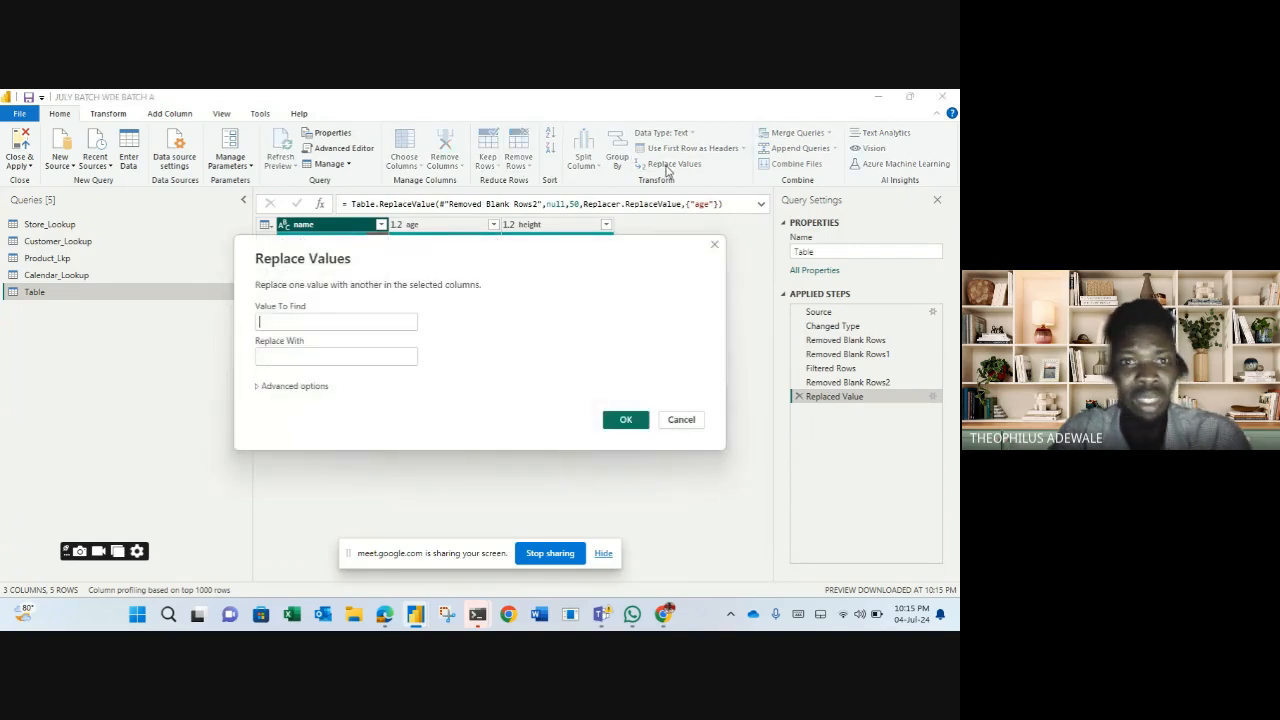
pyautogui.click(369, 361)
pyautogui.write('Unknown')
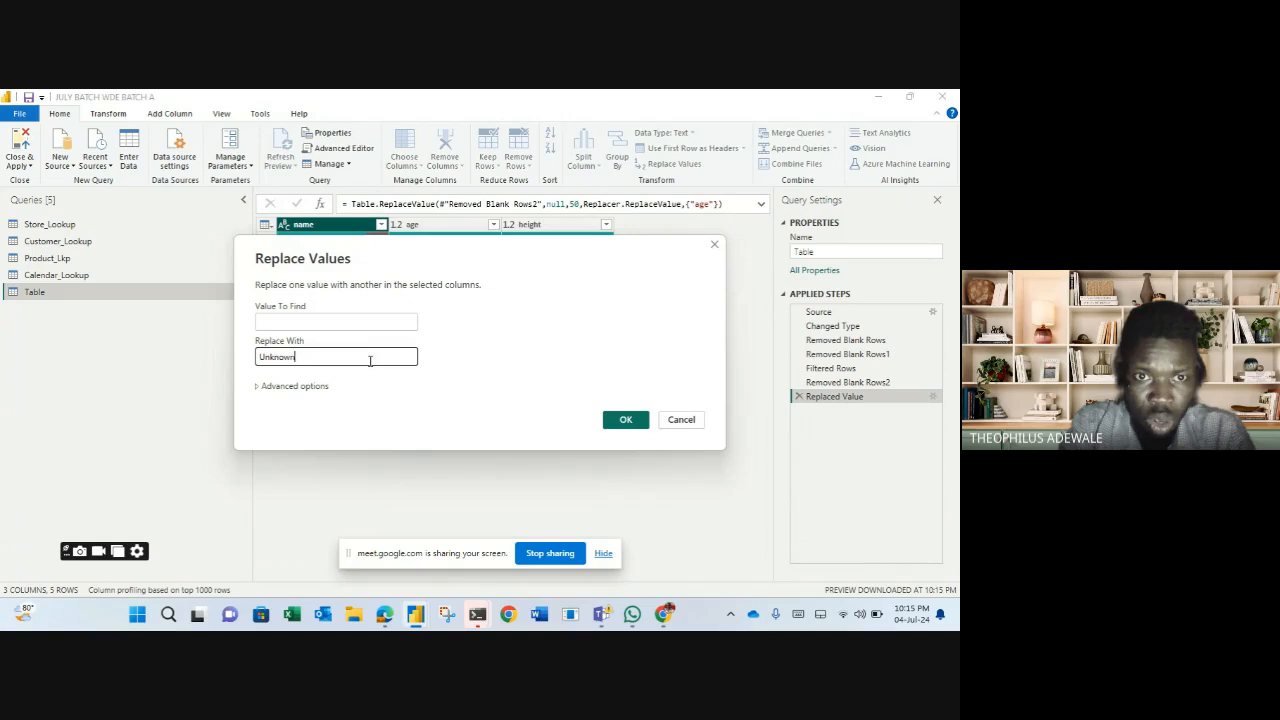
pyautogui.moveTo(422, 254); pyautogui.dragTo(565, 368)
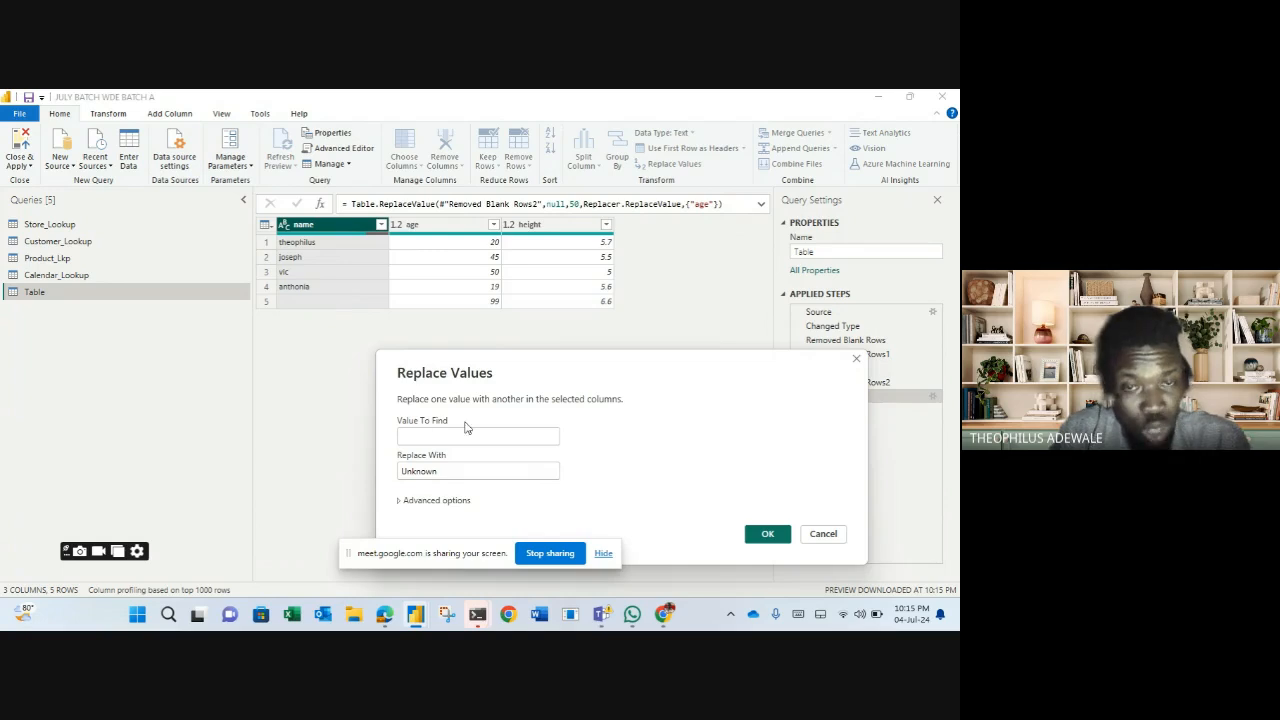
pyautogui.moveTo(517, 375); pyautogui.dragTo(472, 341)
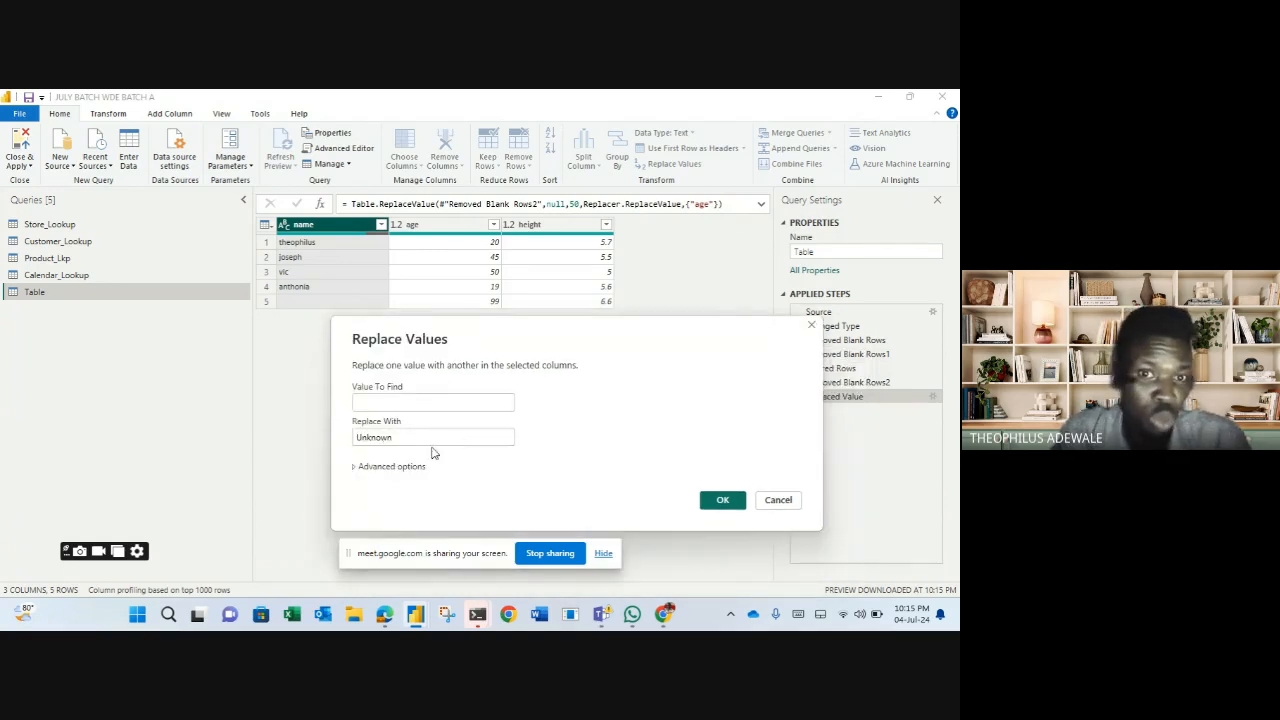
pyautogui.click(723, 501)
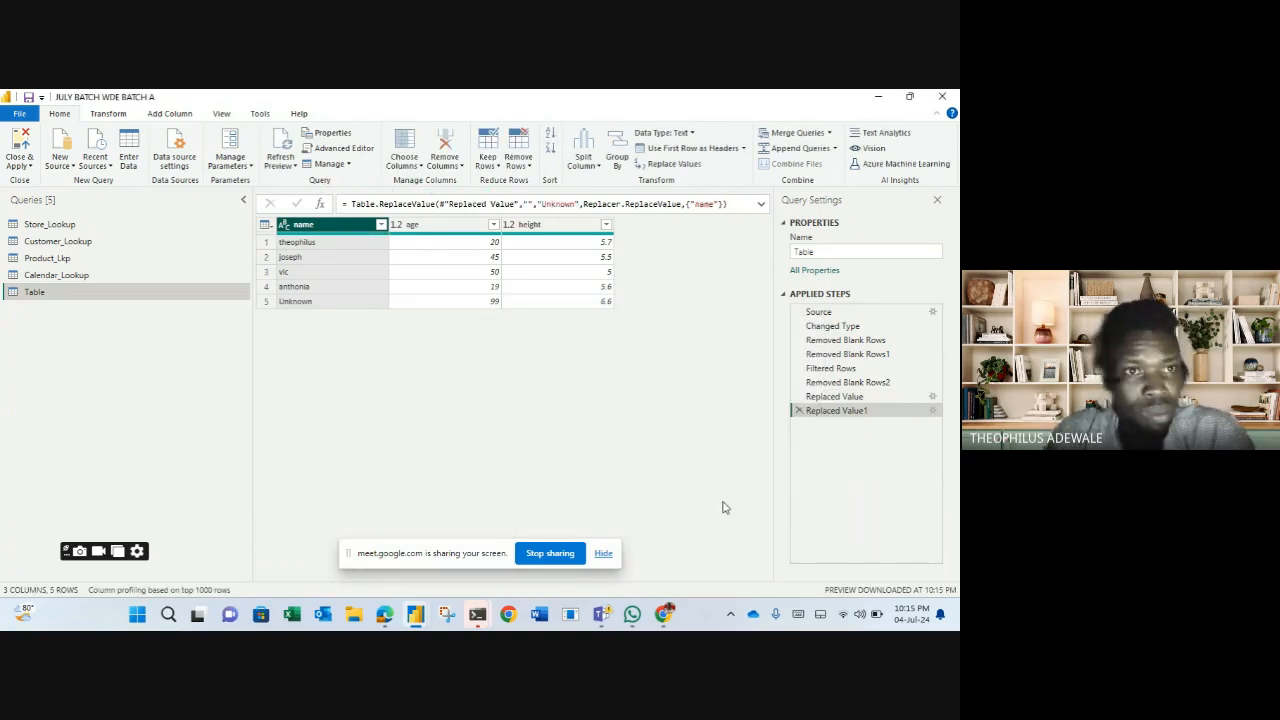
# Apply the query changes to the report and reopen the query of the table named Table for editing
pyautogui.click(22, 145)
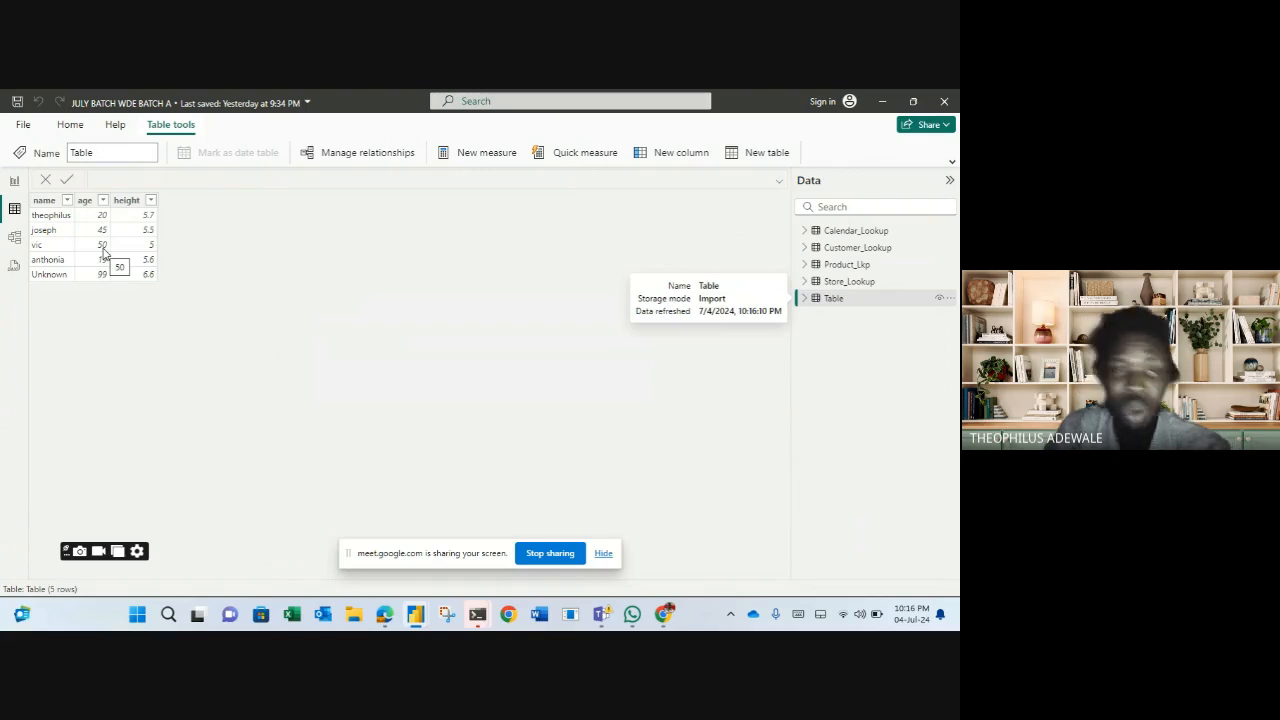
pyautogui.click(58, 281)
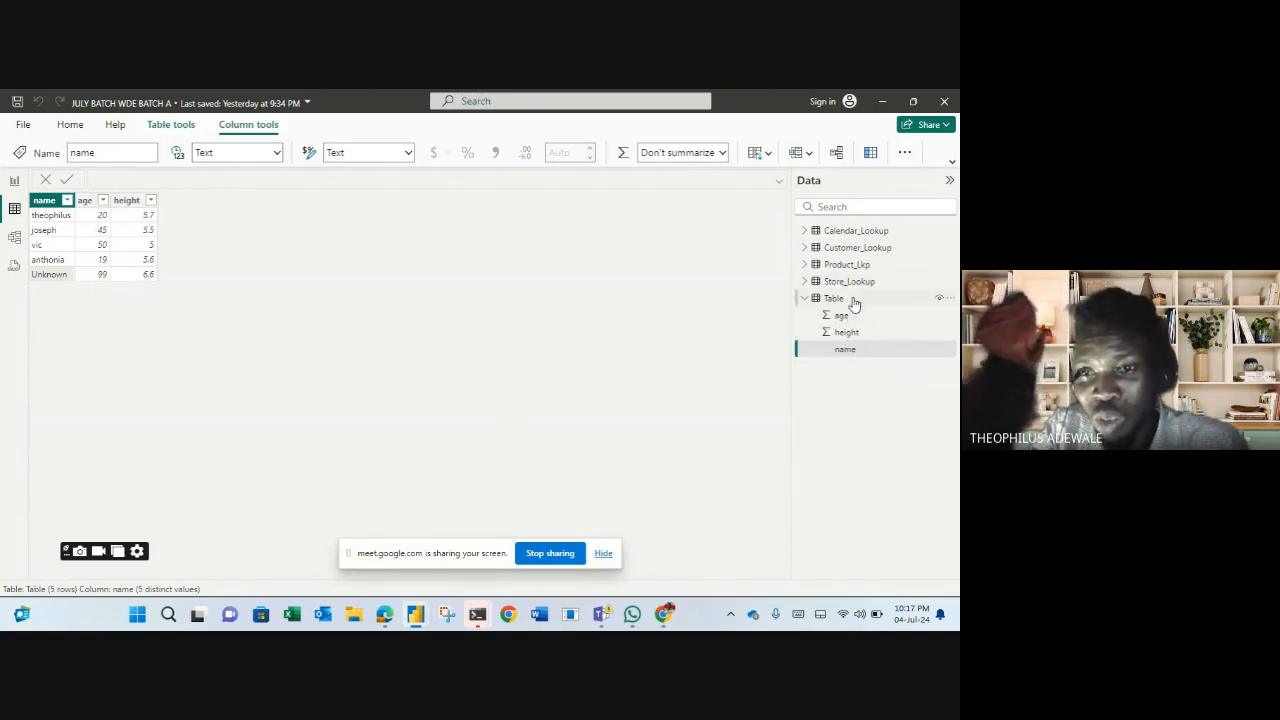
pyautogui.click(801, 302)
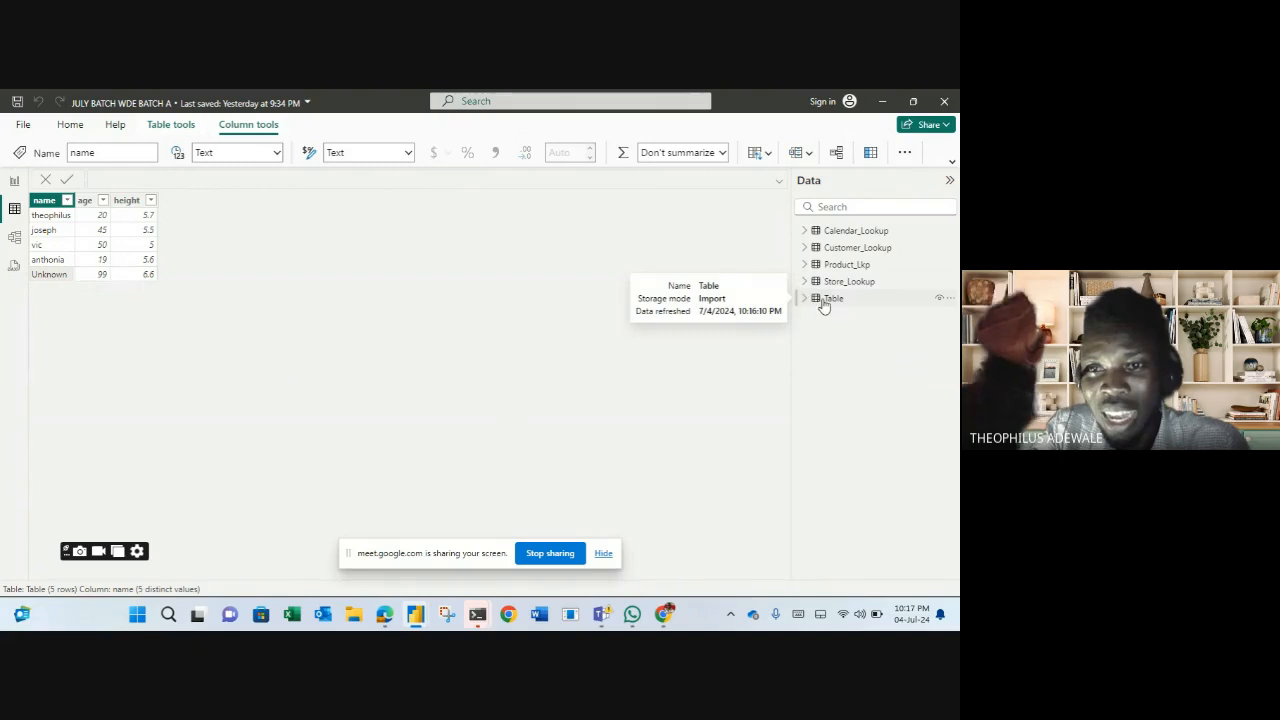
pyautogui.rightClick(835, 302)
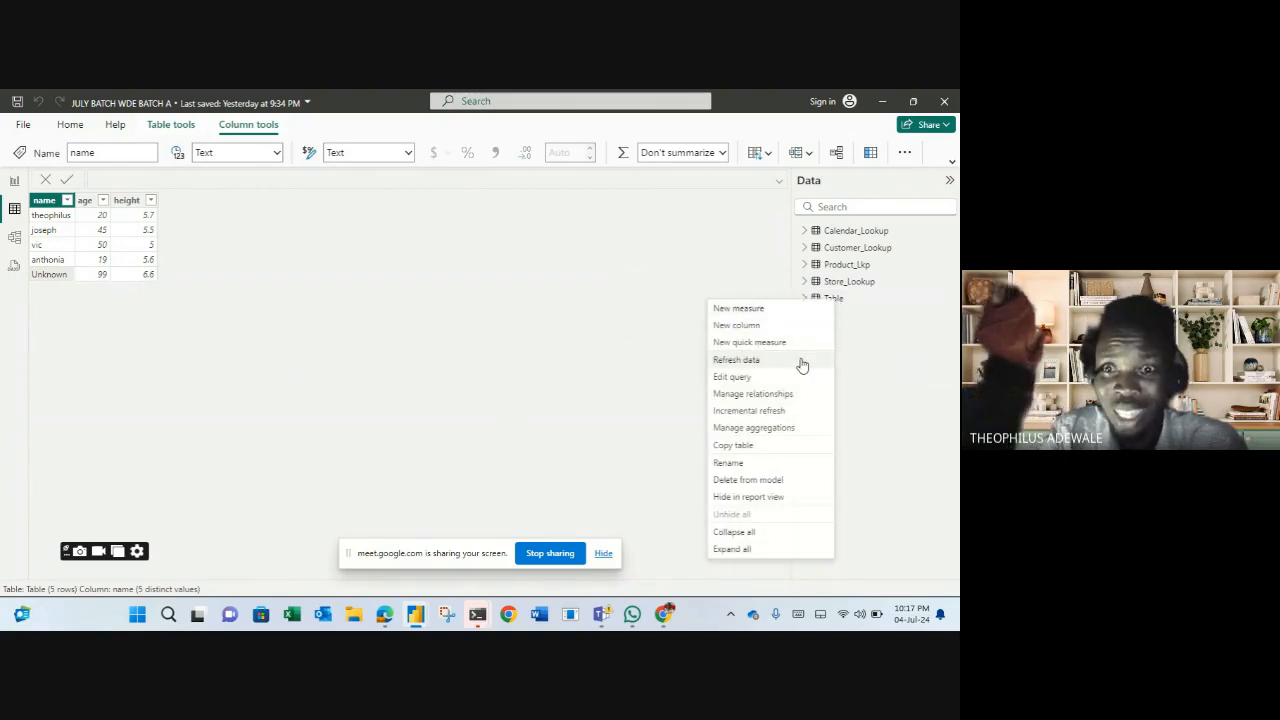
pyautogui.click(733, 377)
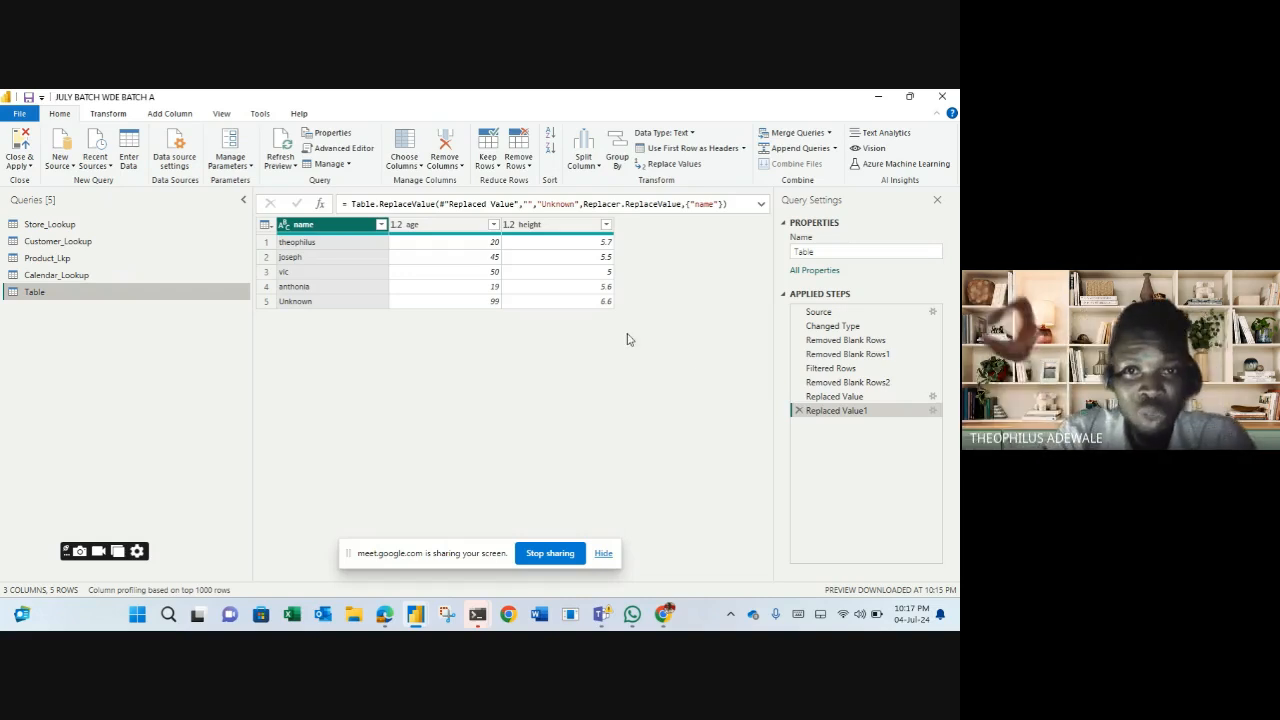
# Remove the height column, and restore it by deleting the resulting applied step
pyautogui.click(550, 241)
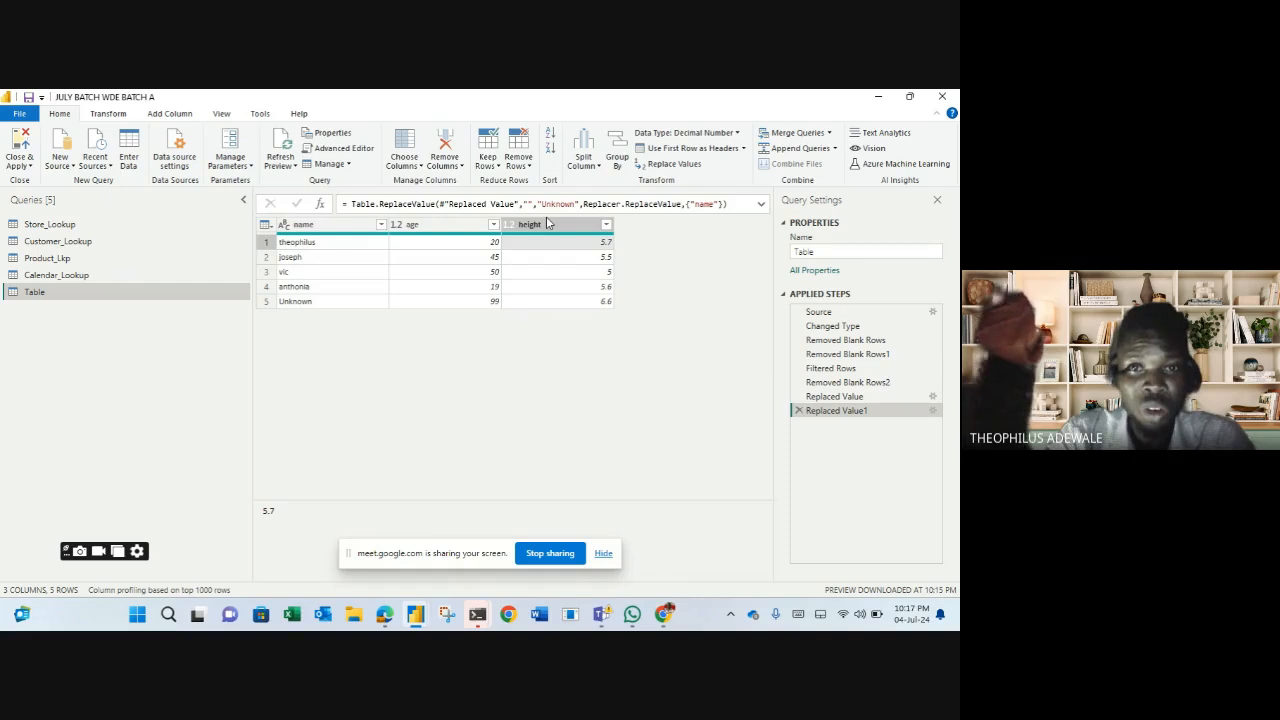
pyautogui.click(549, 224)
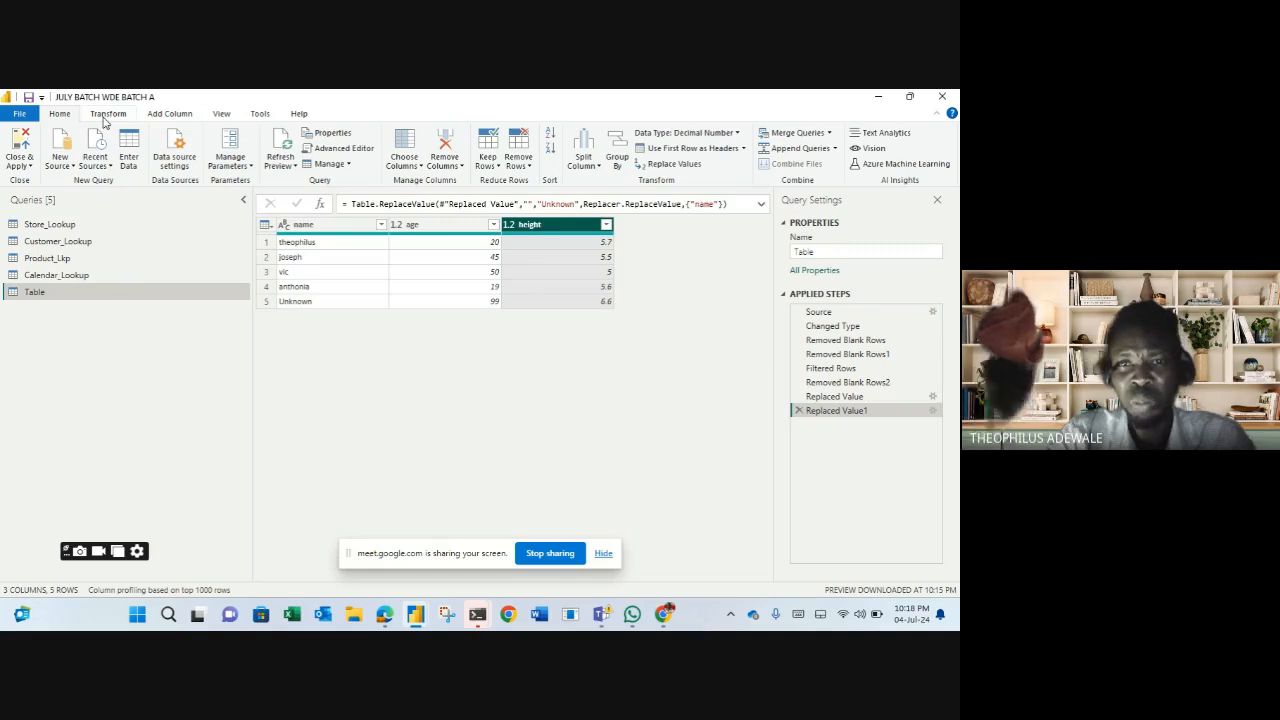
pyautogui.click(445, 145)
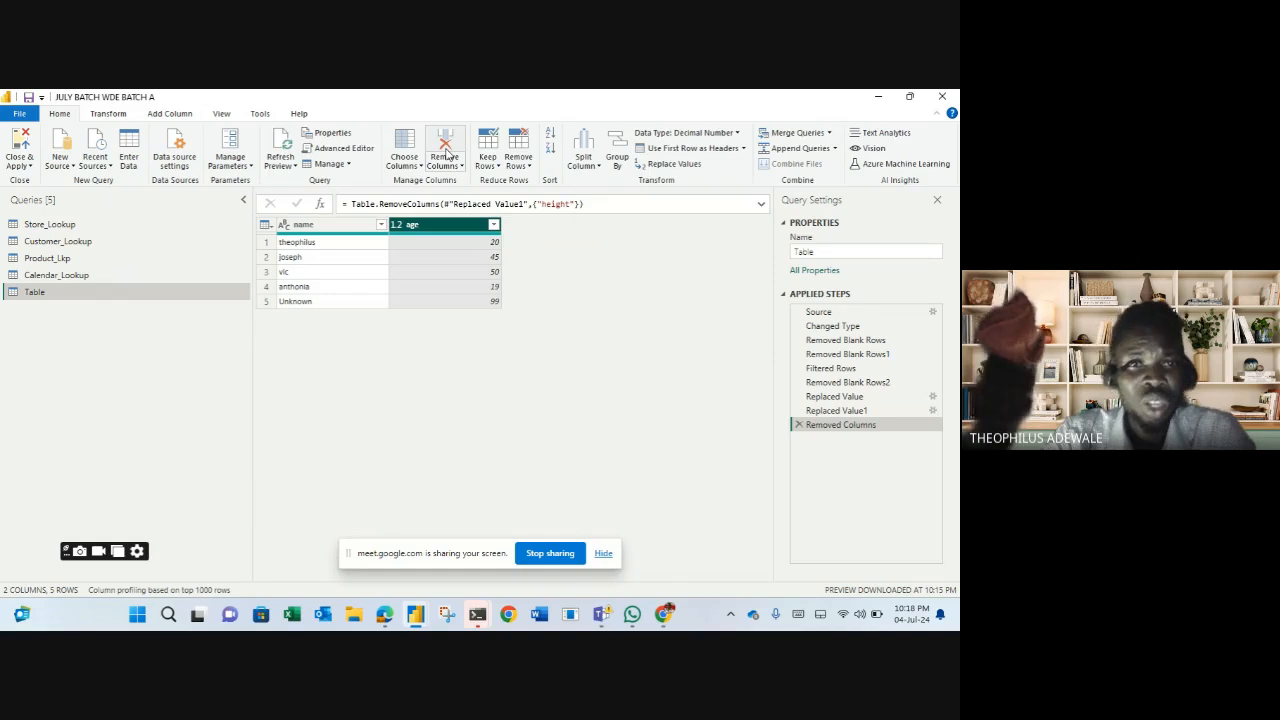
pyautogui.click(798, 425)
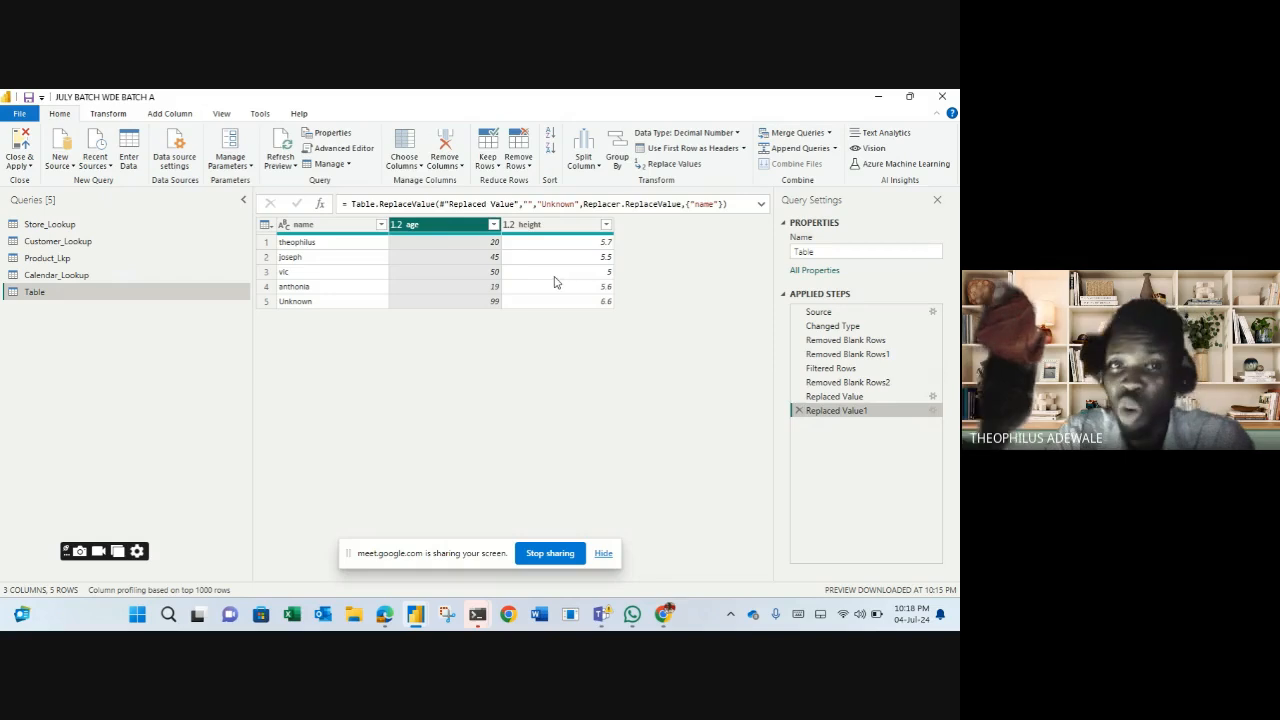
# Remove the age and height columns together, and restore them by deleting the resulting applied step
pyautogui.click(305, 226)
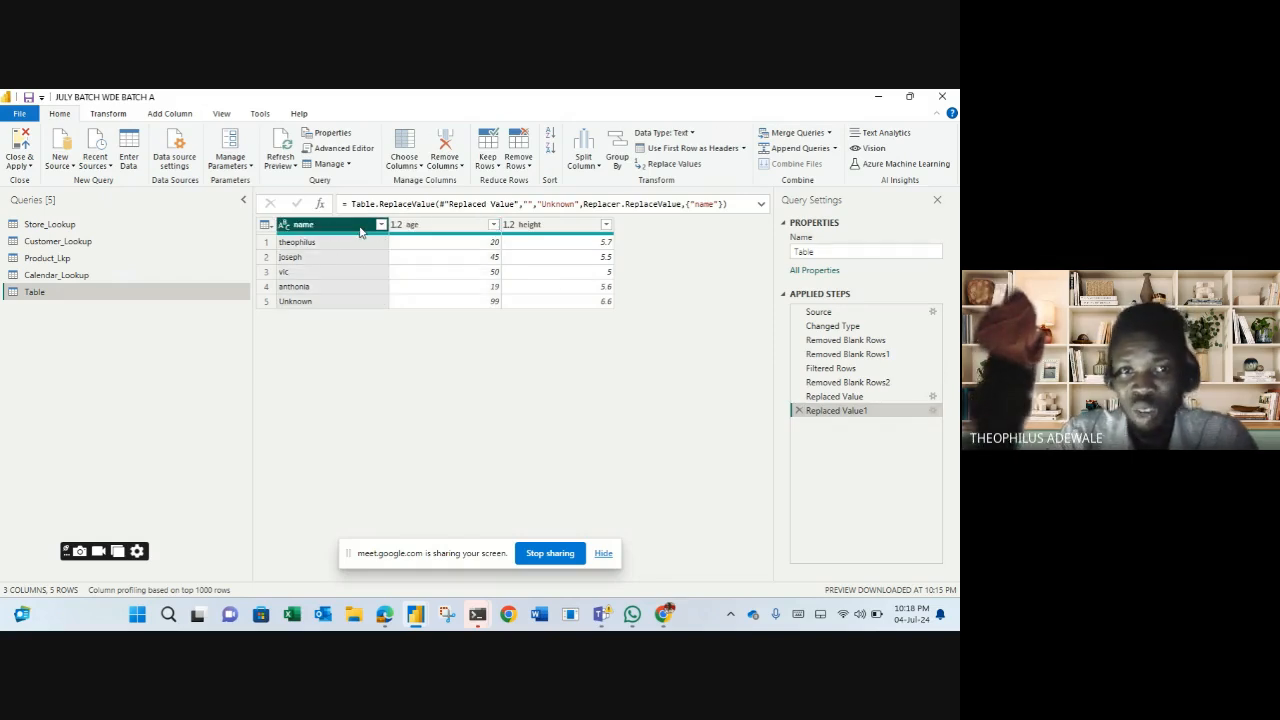
pyautogui.click(468, 240)
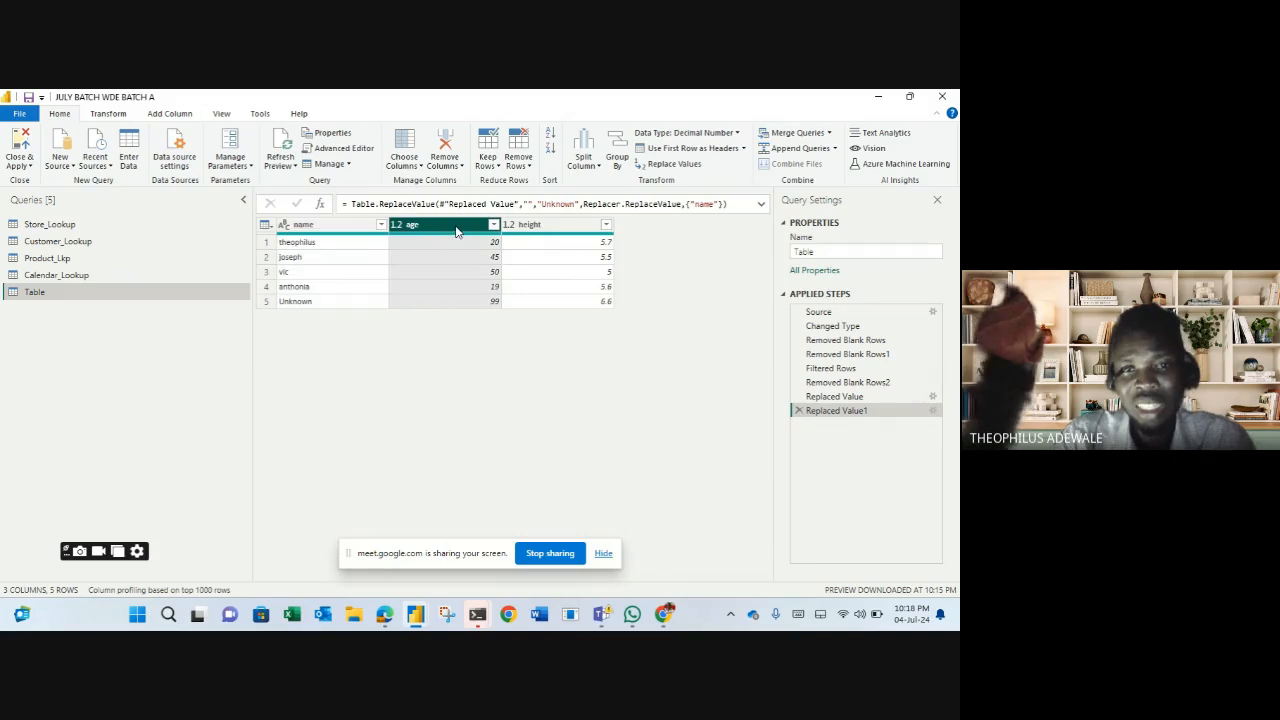
pyautogui.keyDown('ctrl'); pyautogui.click(515, 228); pyautogui.keyUp('ctrl')
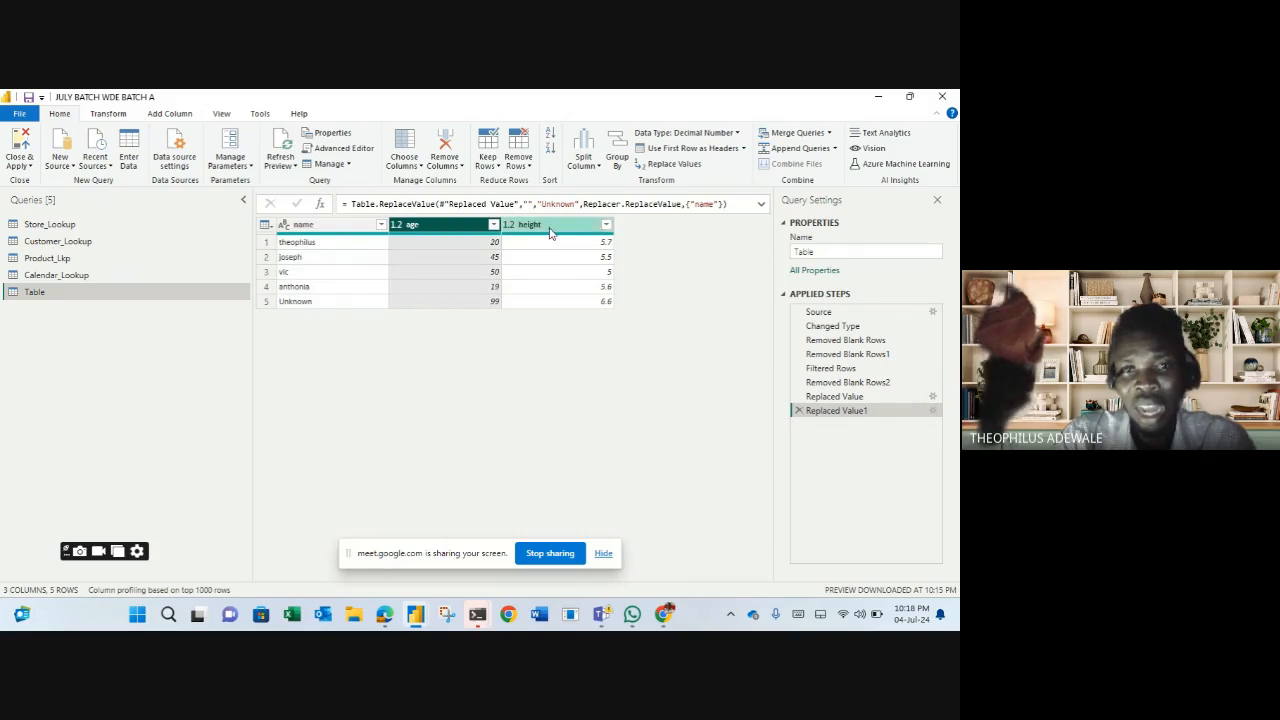
pyautogui.click(448, 143)
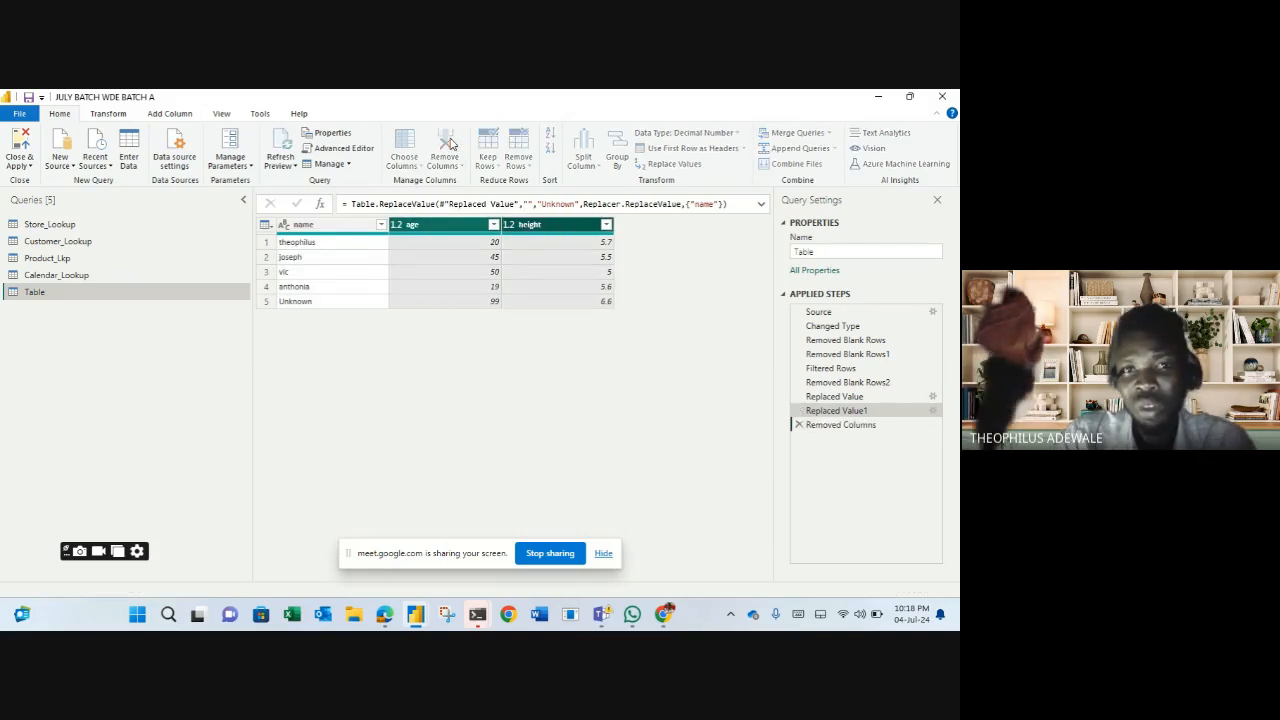
pyautogui.click(798, 424)
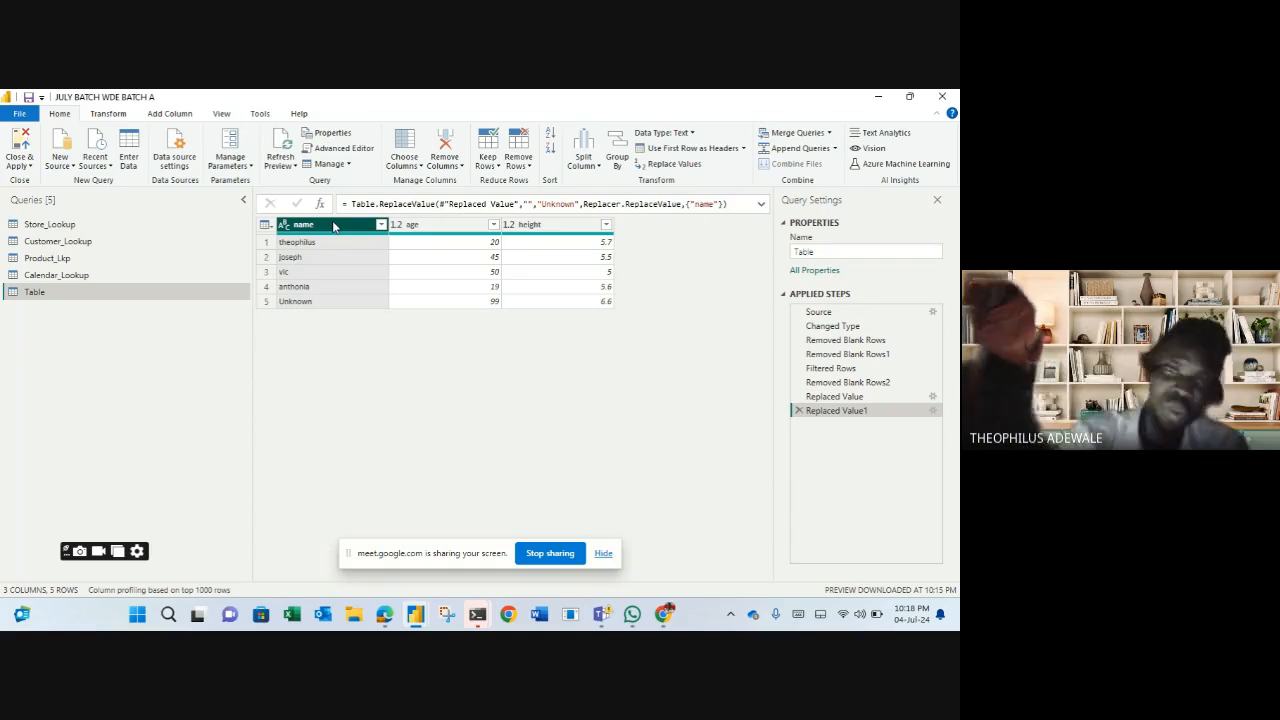
# Remove all columns other than the name column
pyautogui.click(460, 167)
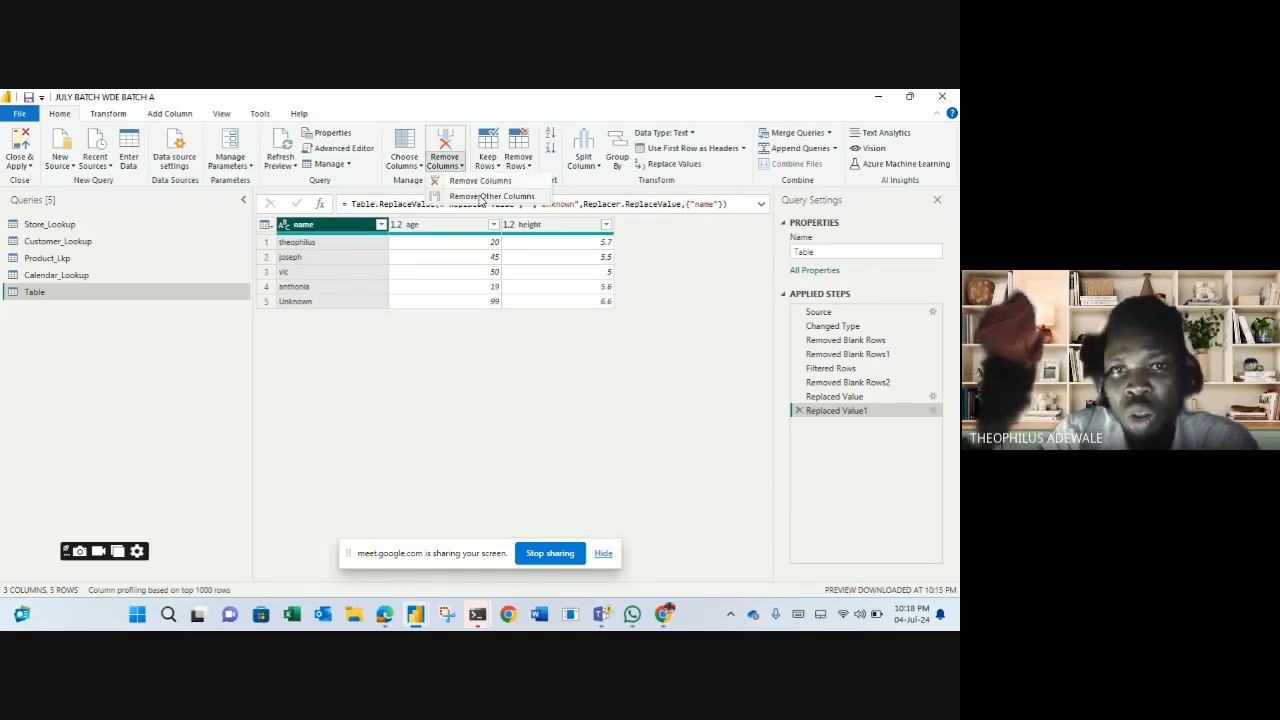
pyautogui.click(481, 197)
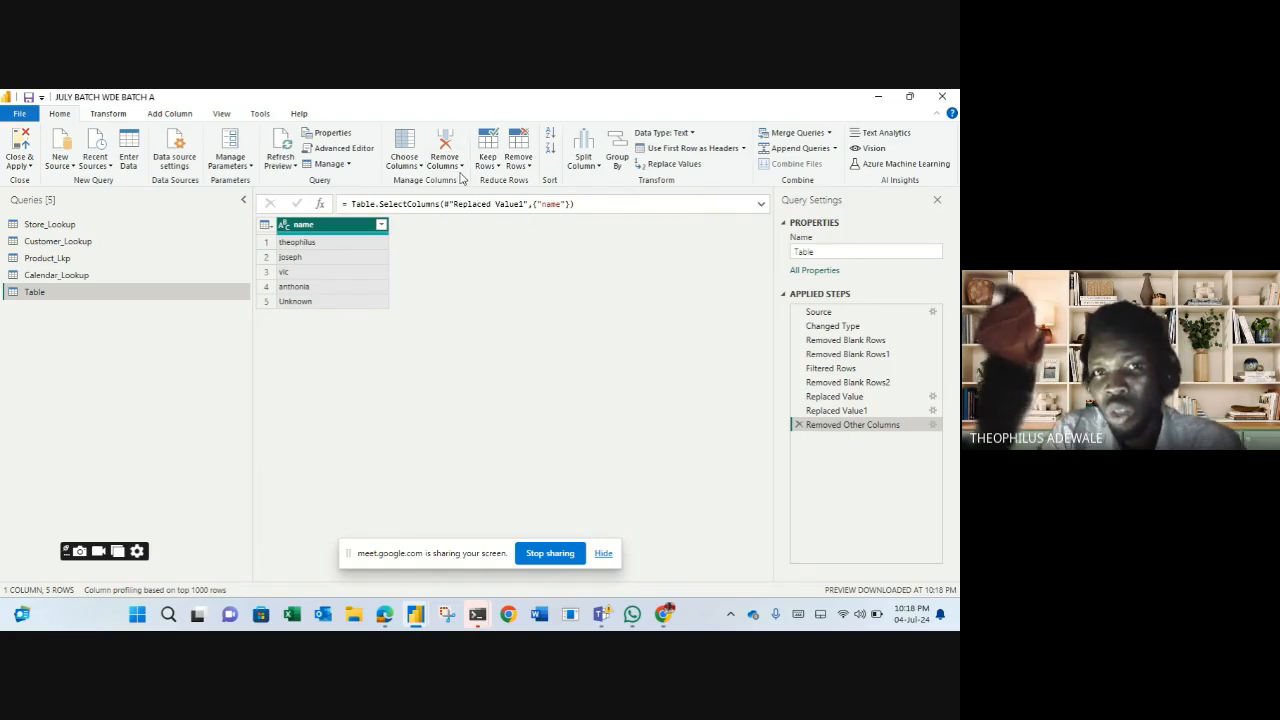
# Restore the age and height columns of the table by deleting the Removed Other Columns applied step
pyautogui.click(522, 167)
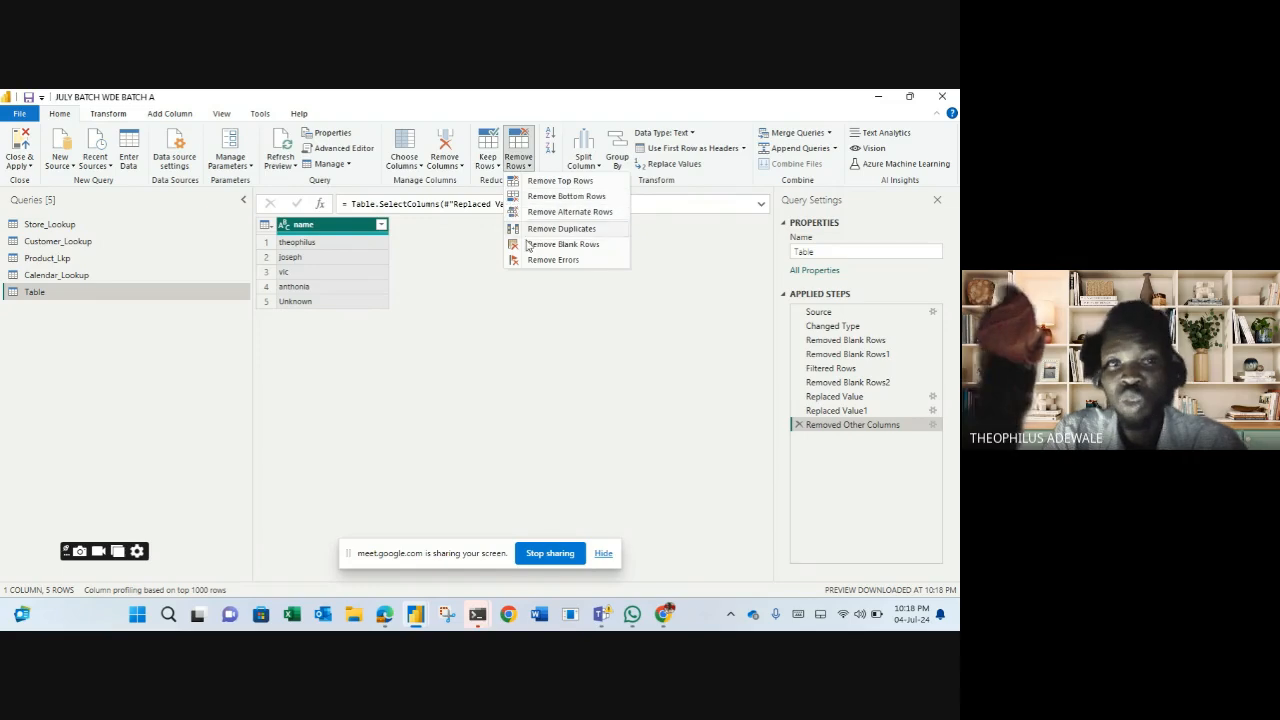
pyautogui.click(474, 275)
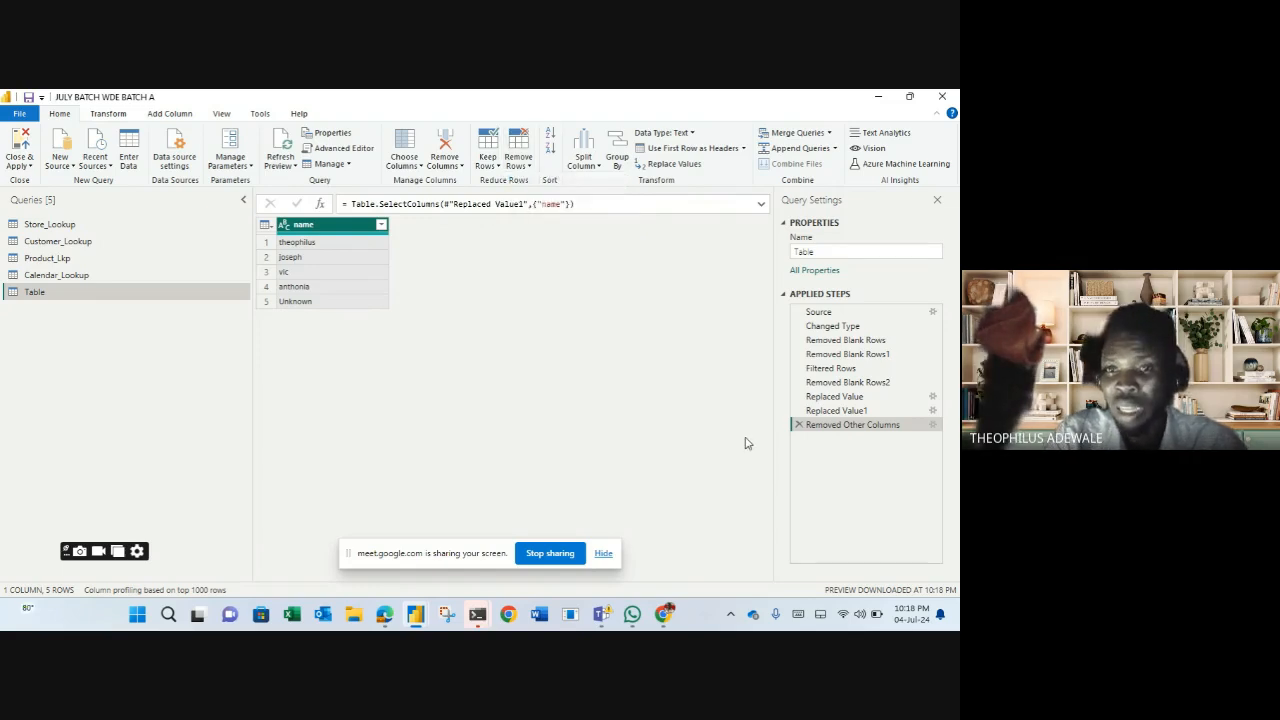
pyautogui.click(799, 426)
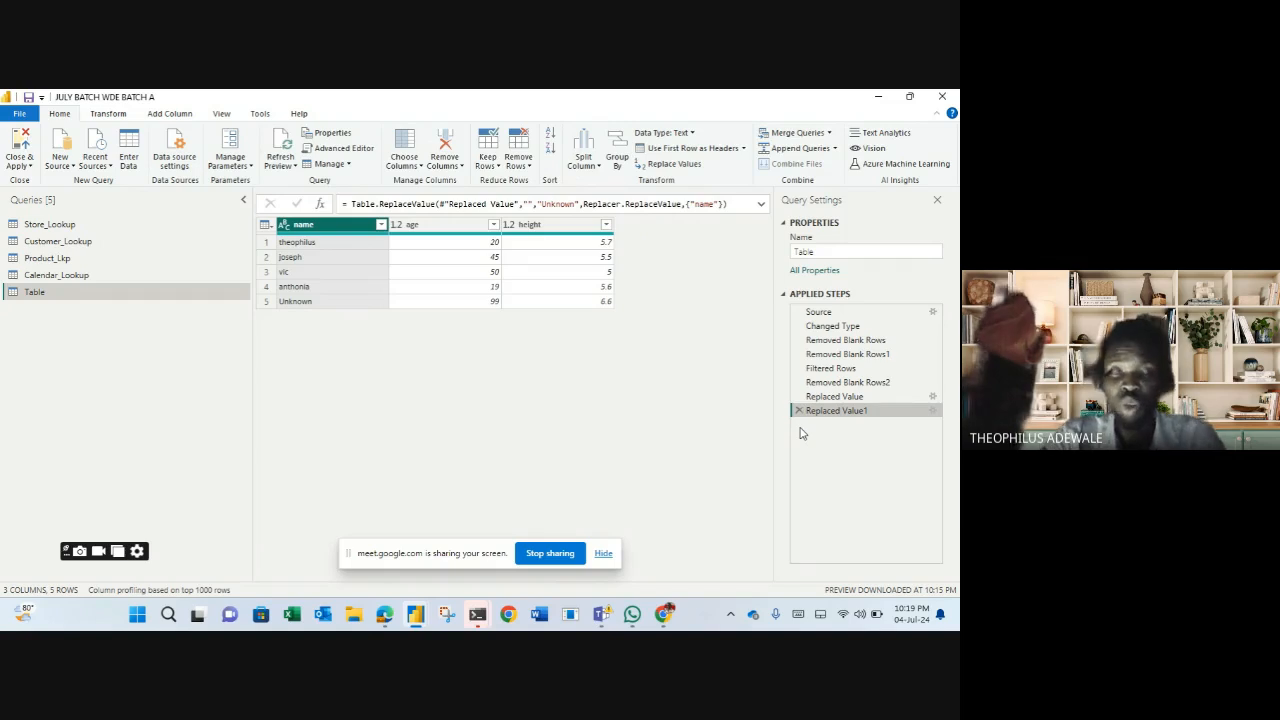
pyautogui.click(688, 168)
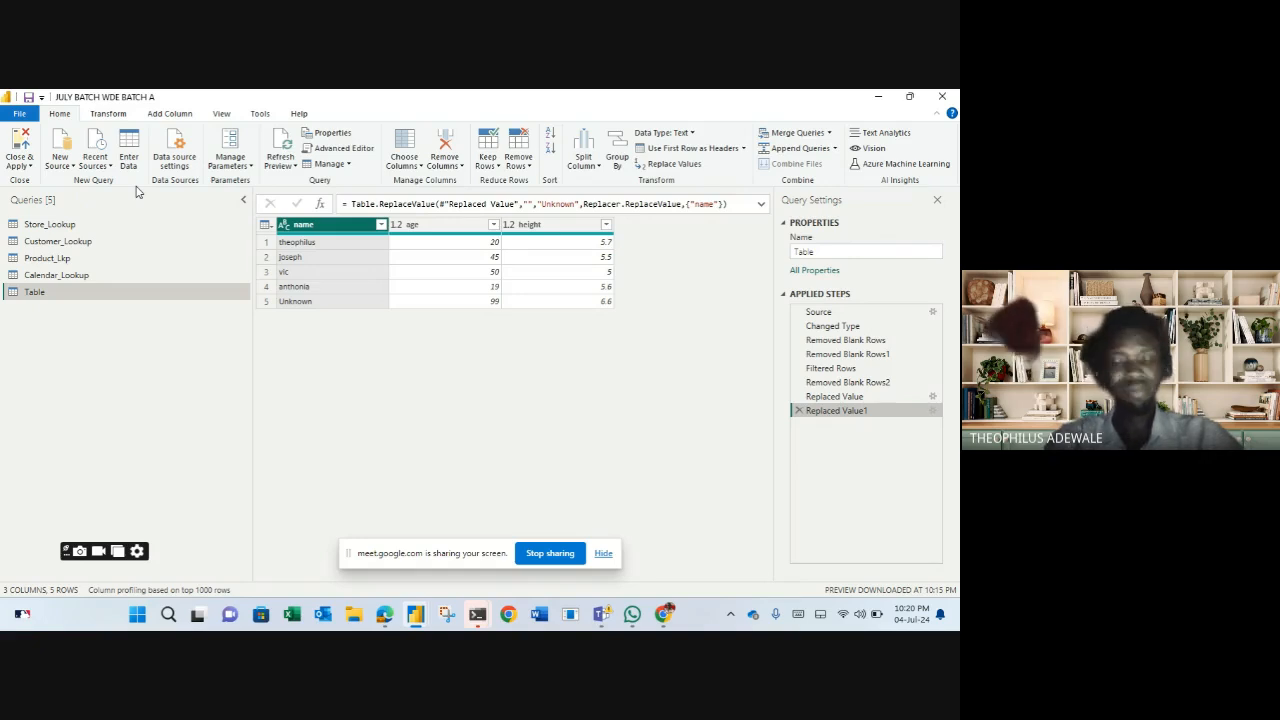
# Switch to File Explorer and examine the CSV files in the FoodMart_CSV_Files folder and its Transactions subfolder
pyautogui.click(356, 618)
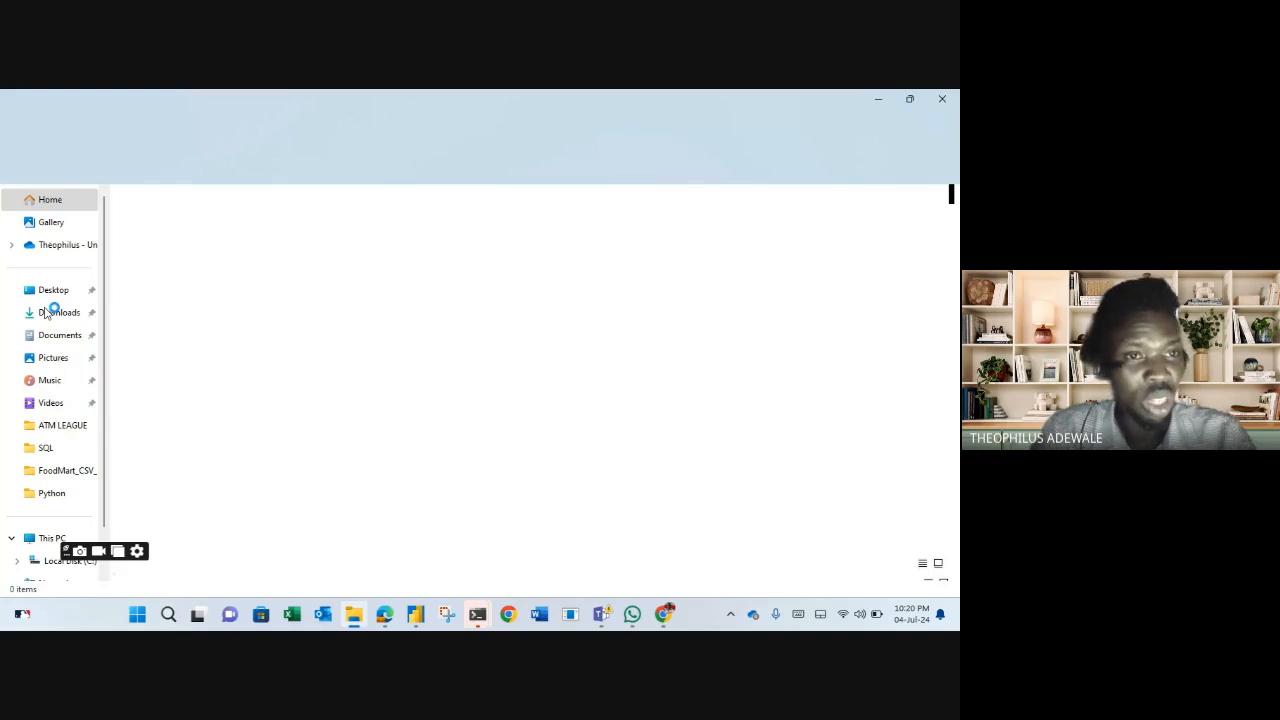
pyautogui.click(46, 313)
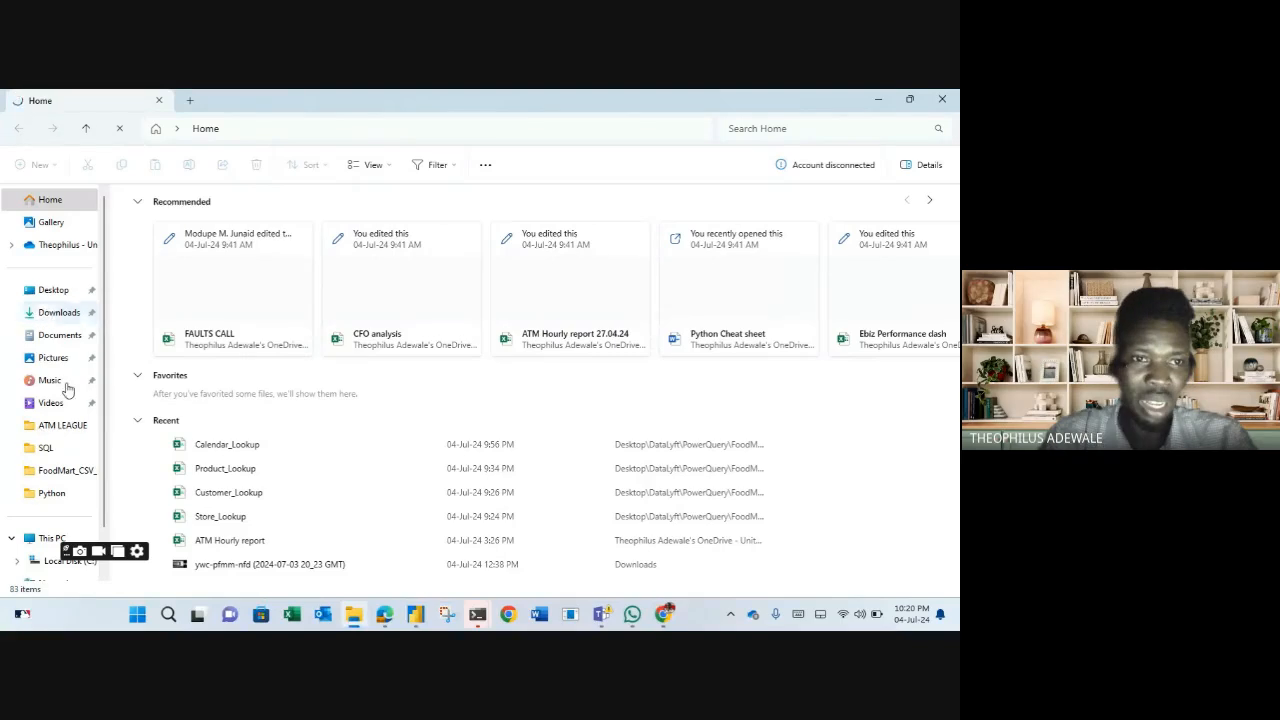
pyautogui.click(65, 472)
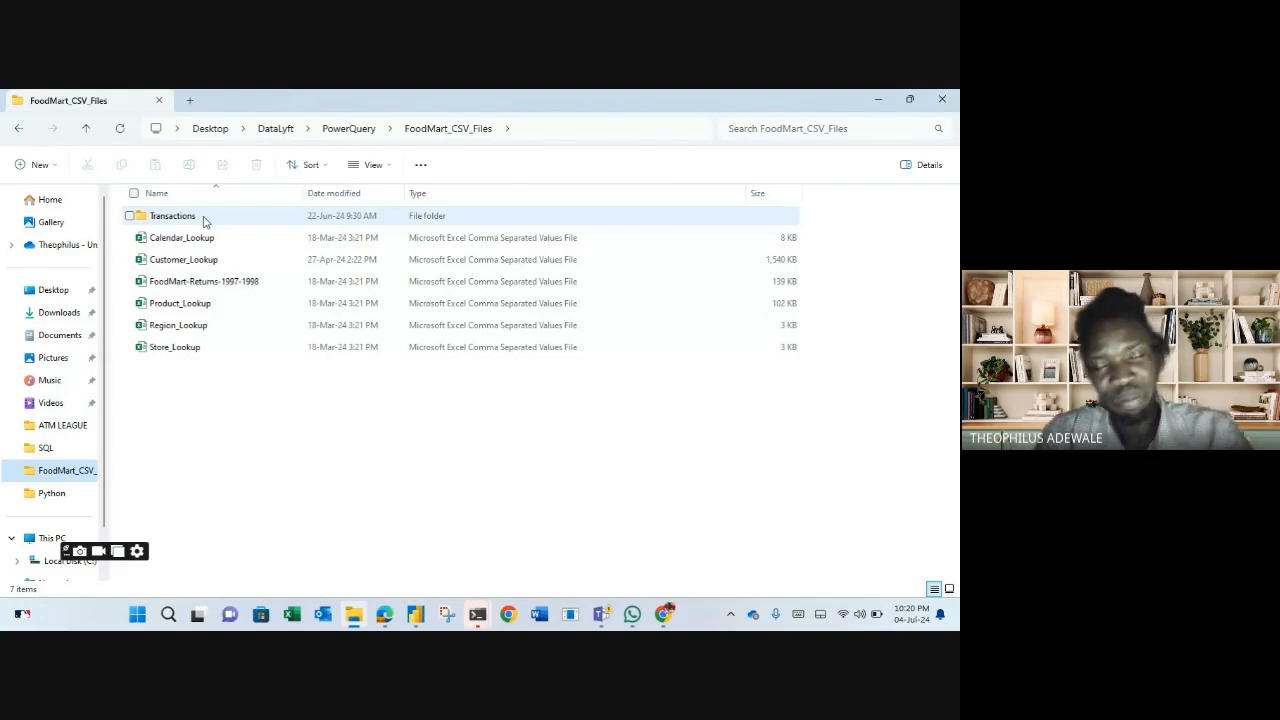
pyautogui.click(204, 221)
pyautogui.doubleClick(204, 221)
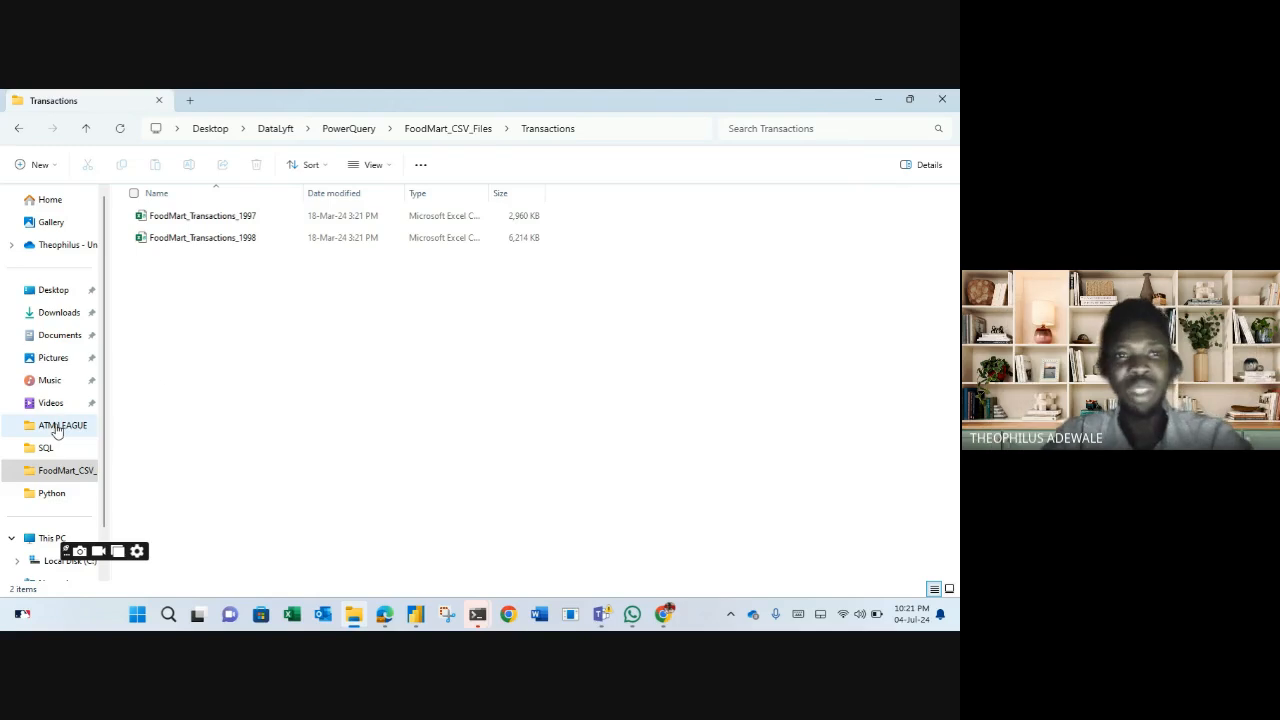
pyautogui.click(443, 128)
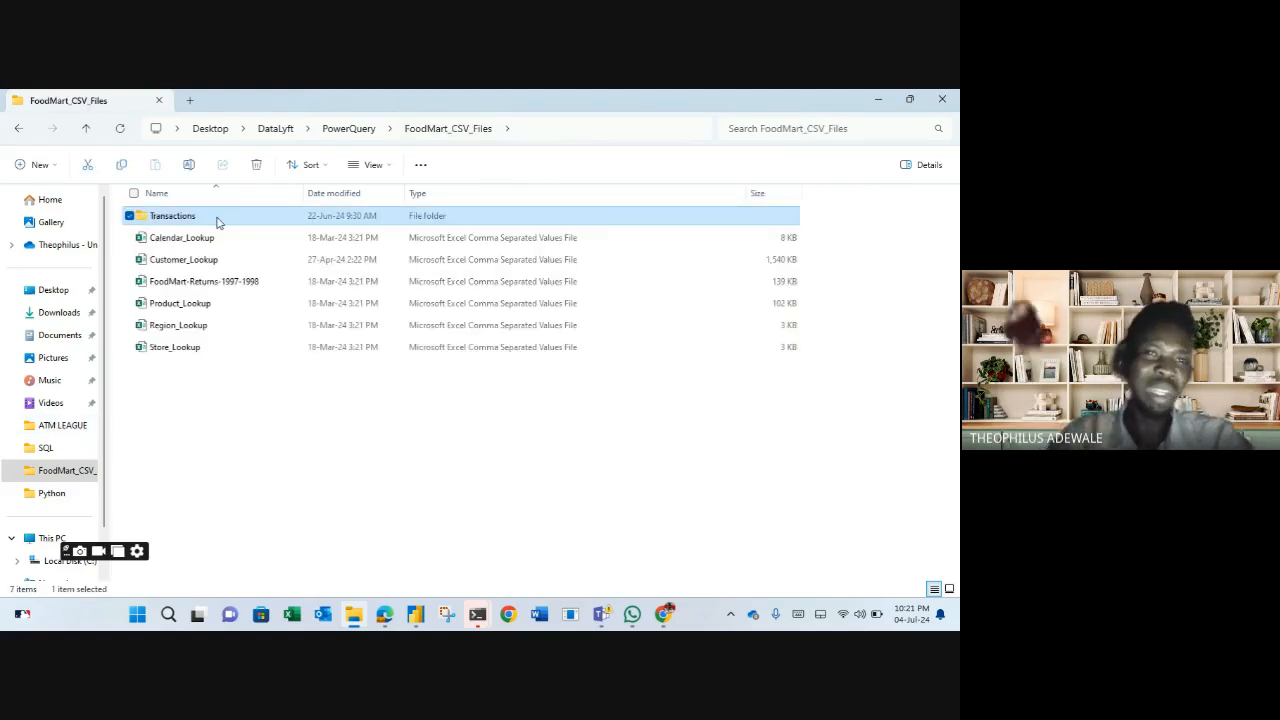
pyautogui.doubleClick(217, 222)
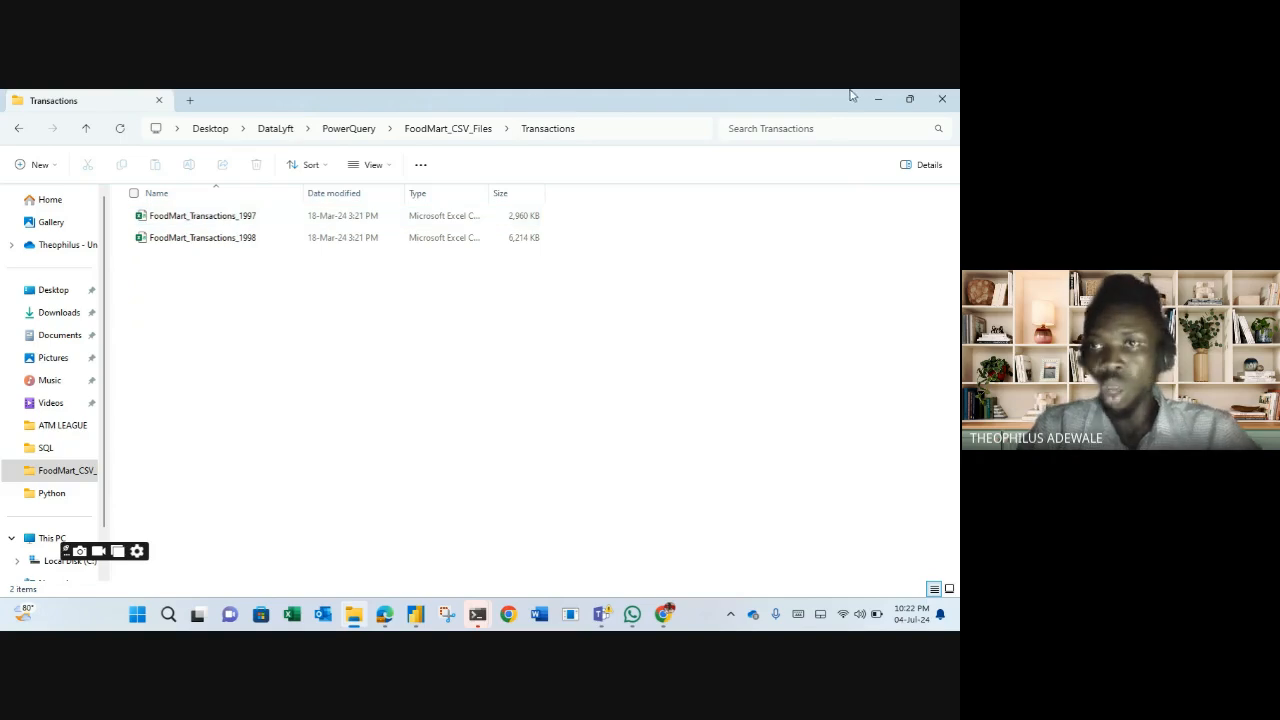
# Switch back to Power Query Editor and import FoodMart_Transactions_1997 from the Transactions folder as a new Text/CSV source
pyautogui.click(412, 622)
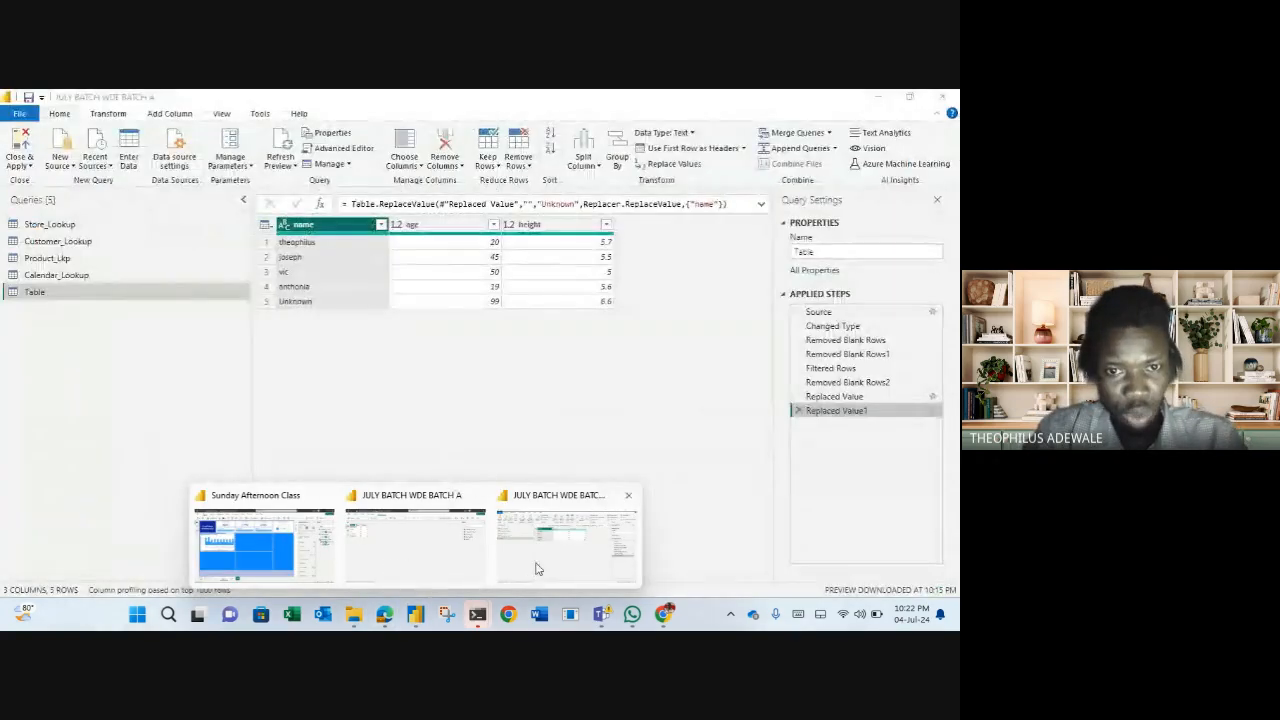
pyautogui.click(535, 568)
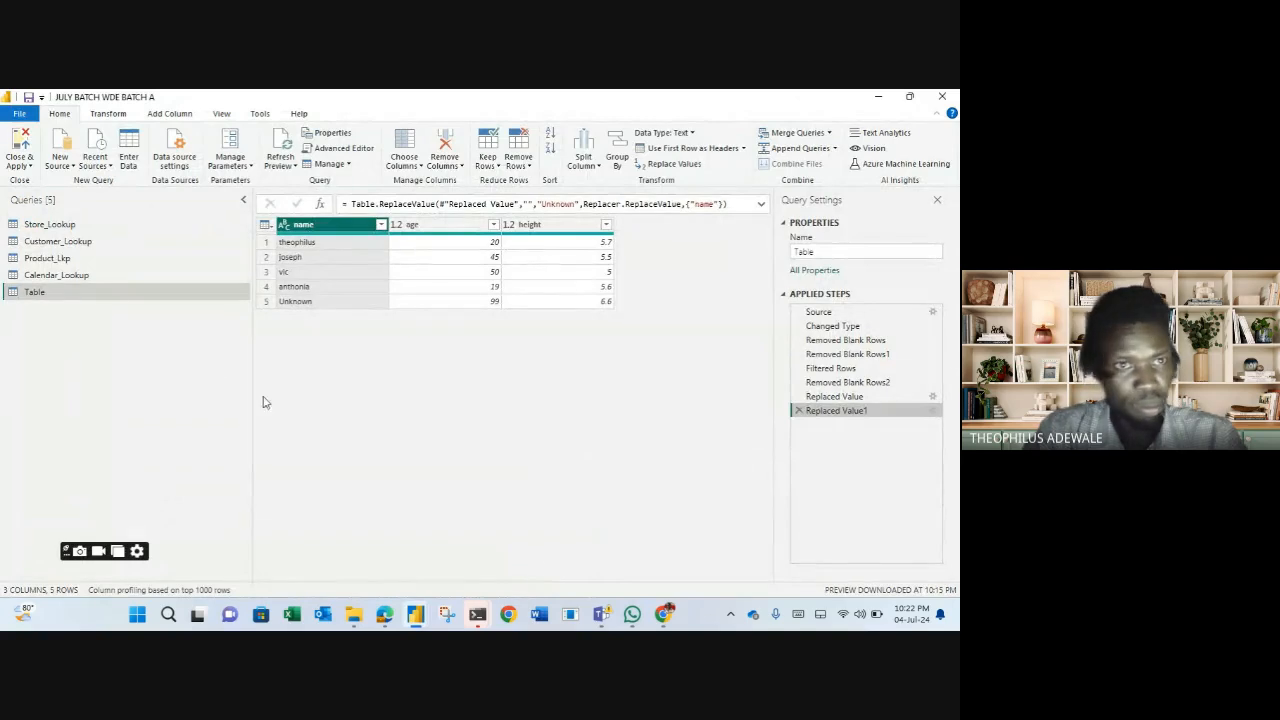
pyautogui.click(62, 160)
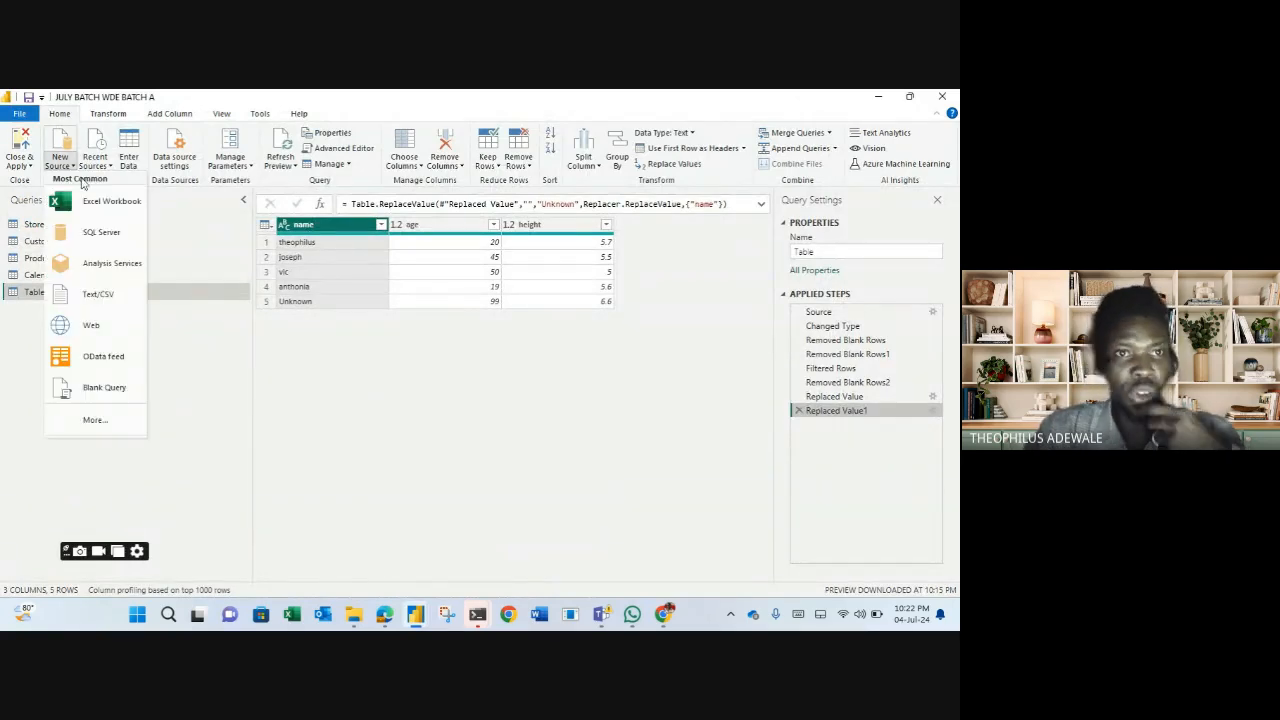
pyautogui.click(97, 300)
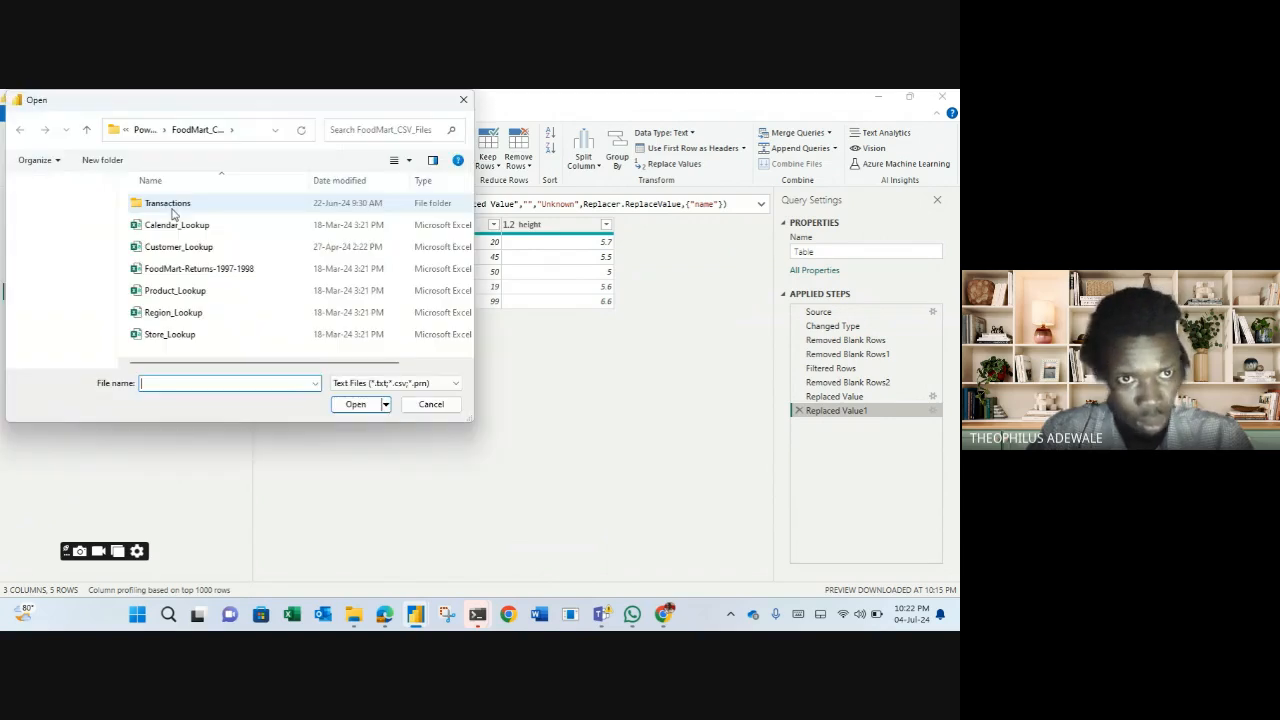
pyautogui.doubleClick(183, 205)
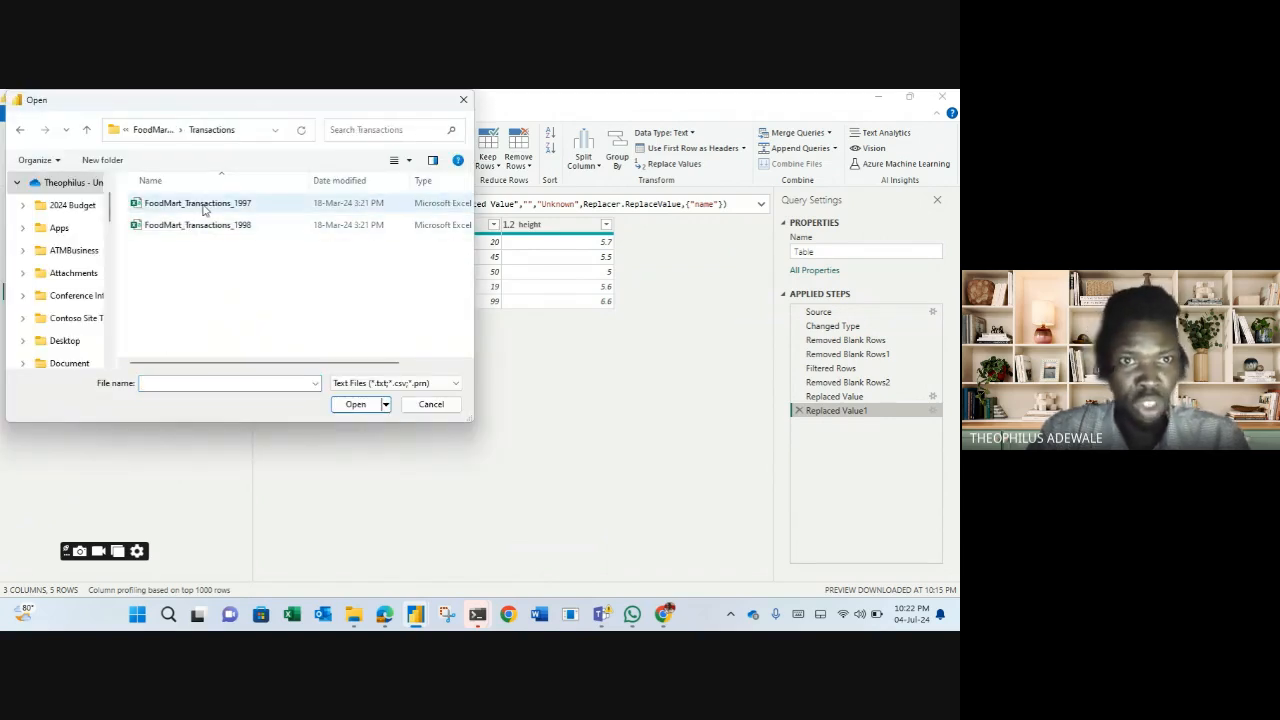
pyautogui.doubleClick(203, 205)
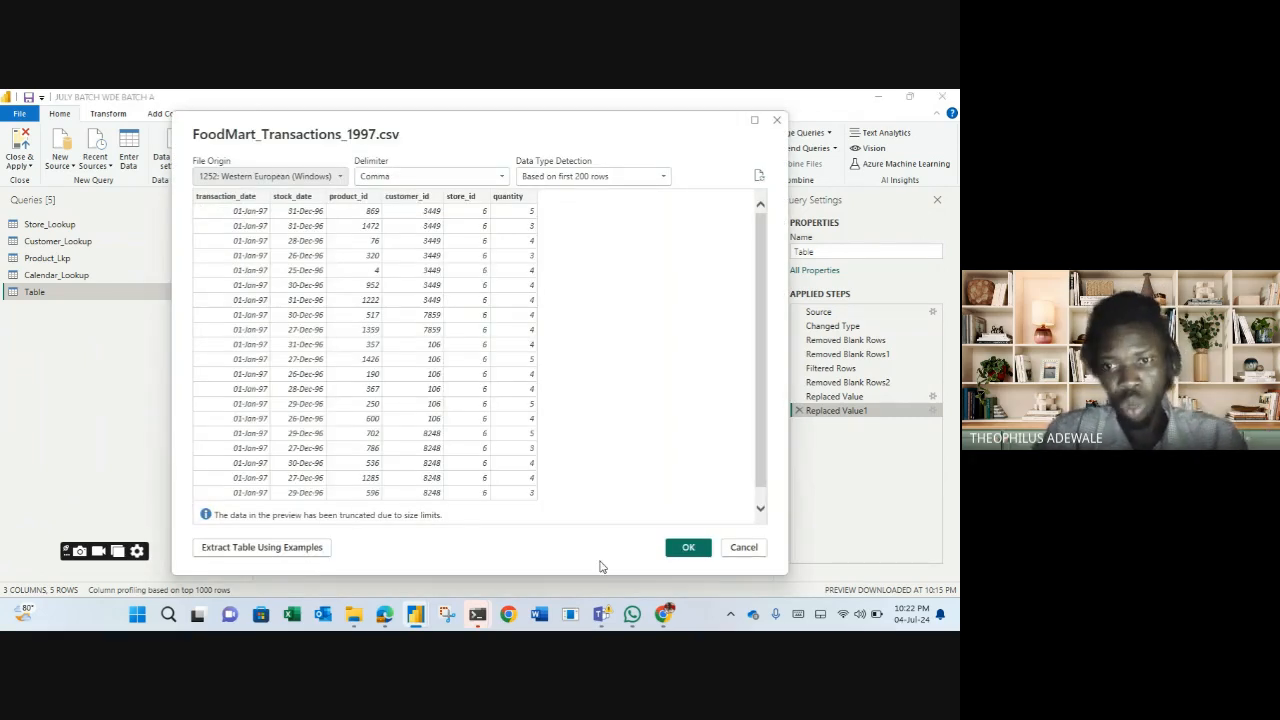
pyautogui.click(703, 553)
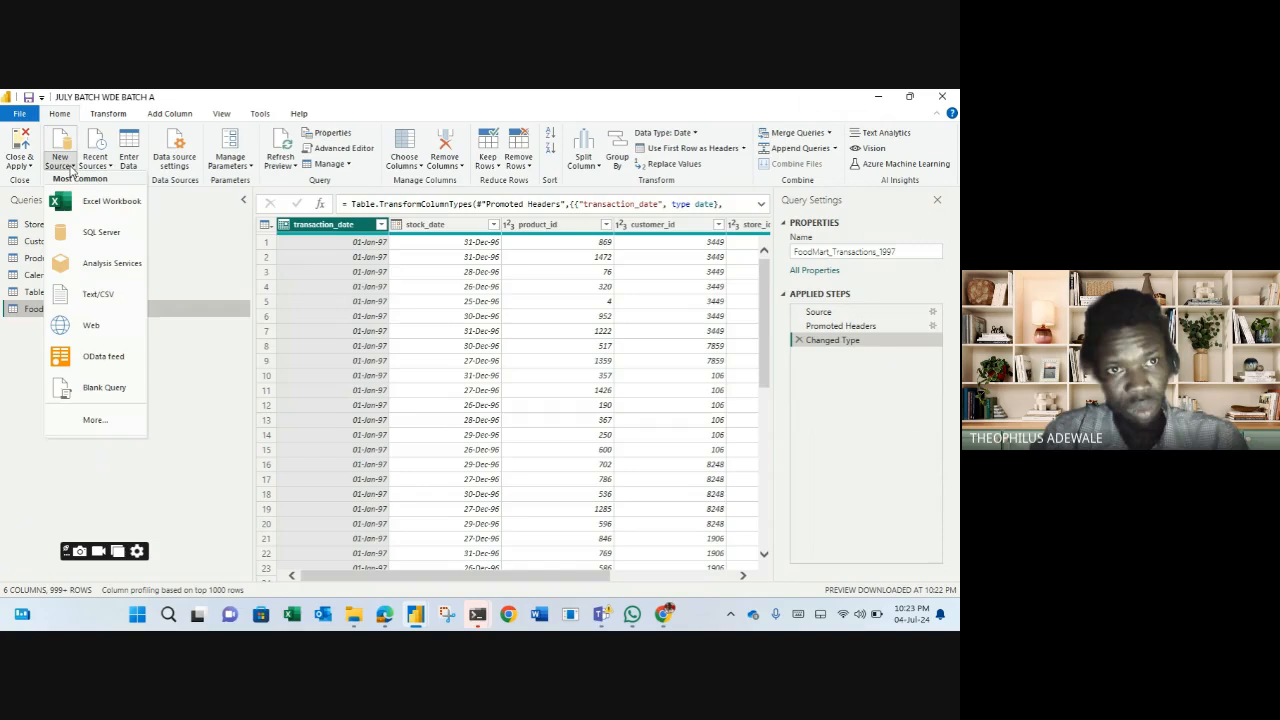
# Import FoodMart_Transactions_1998 from the Transactions folder as another Text/CSV source
pyautogui.click(98, 294)
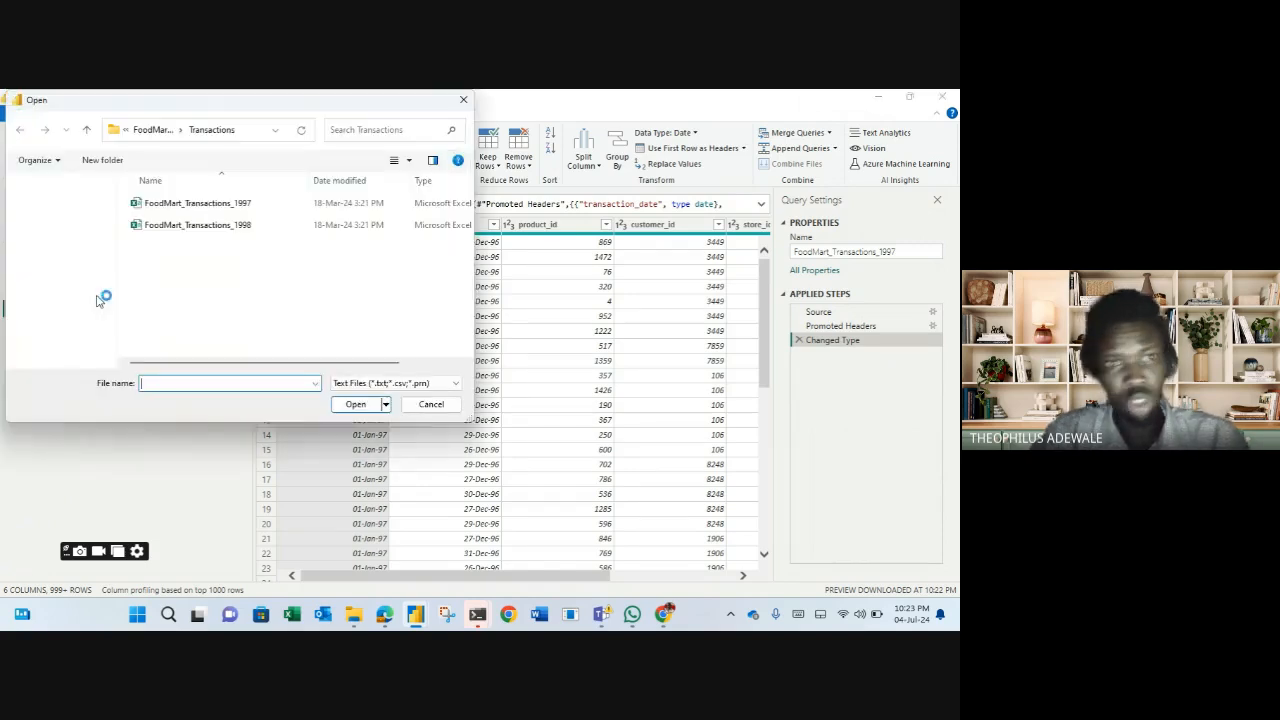
pyautogui.press('Escape')
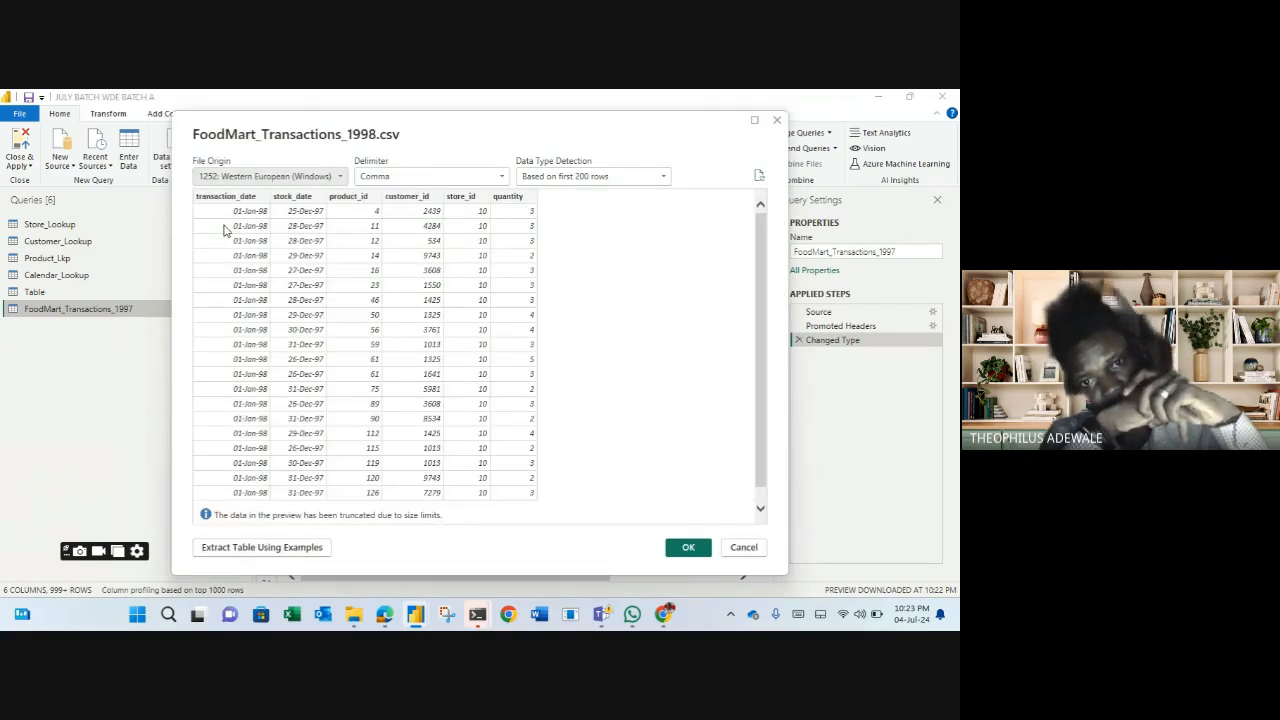
pyautogui.click(688, 547)
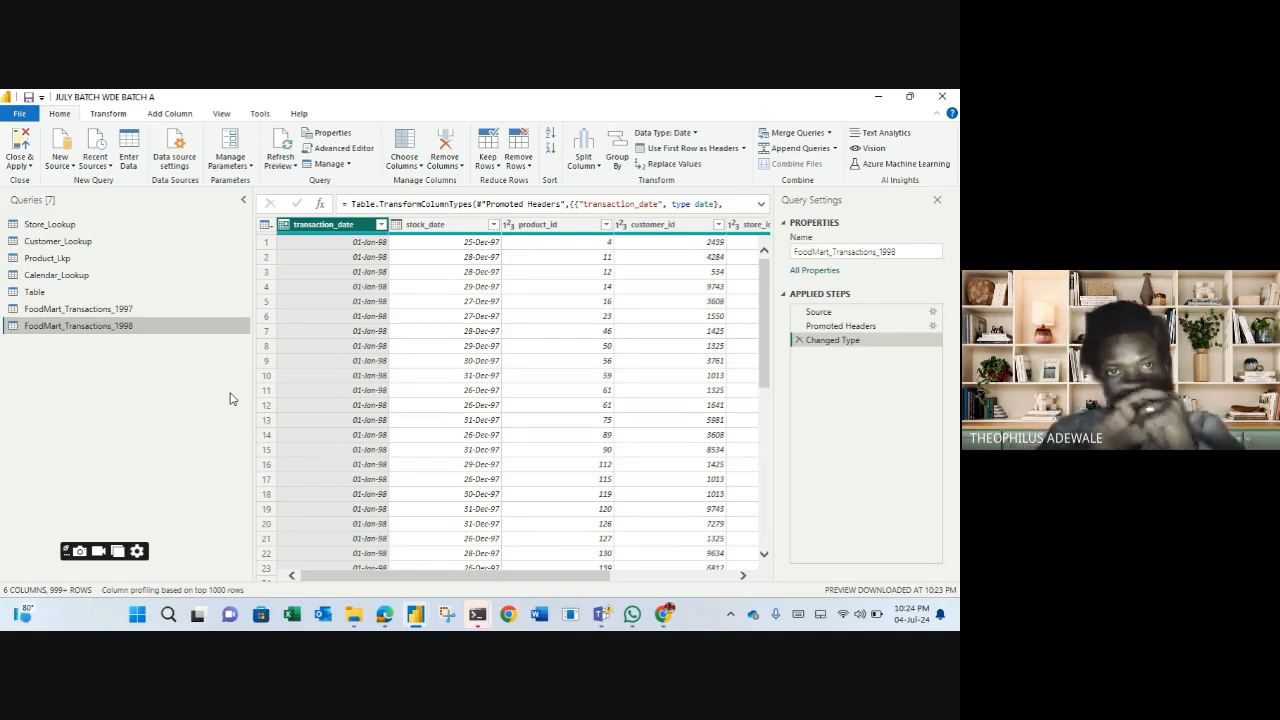
# Examine the transaction_date filter values in the FoodMart_Transactions_1997 and FoodMart_Transactions_1998 queries without applying a filter
pyautogui.click(95, 311)
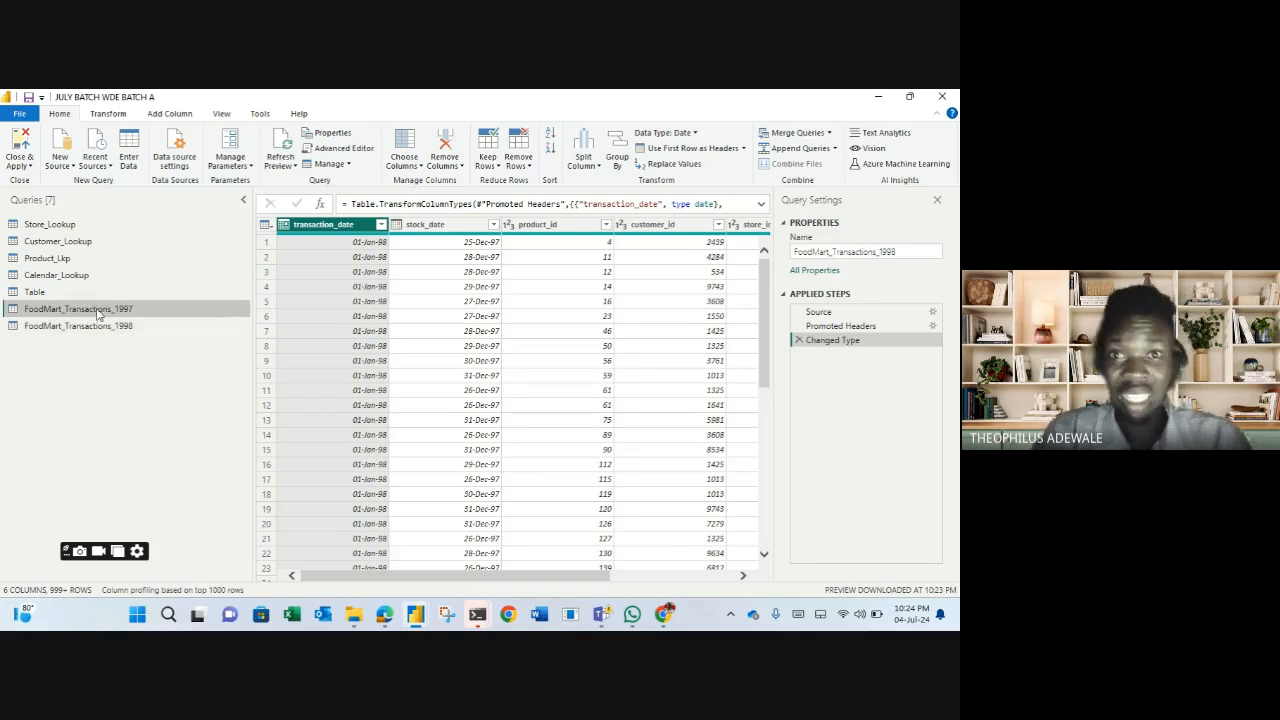
pyautogui.moveTo(95, 316); pyautogui.dragTo(386, 230)
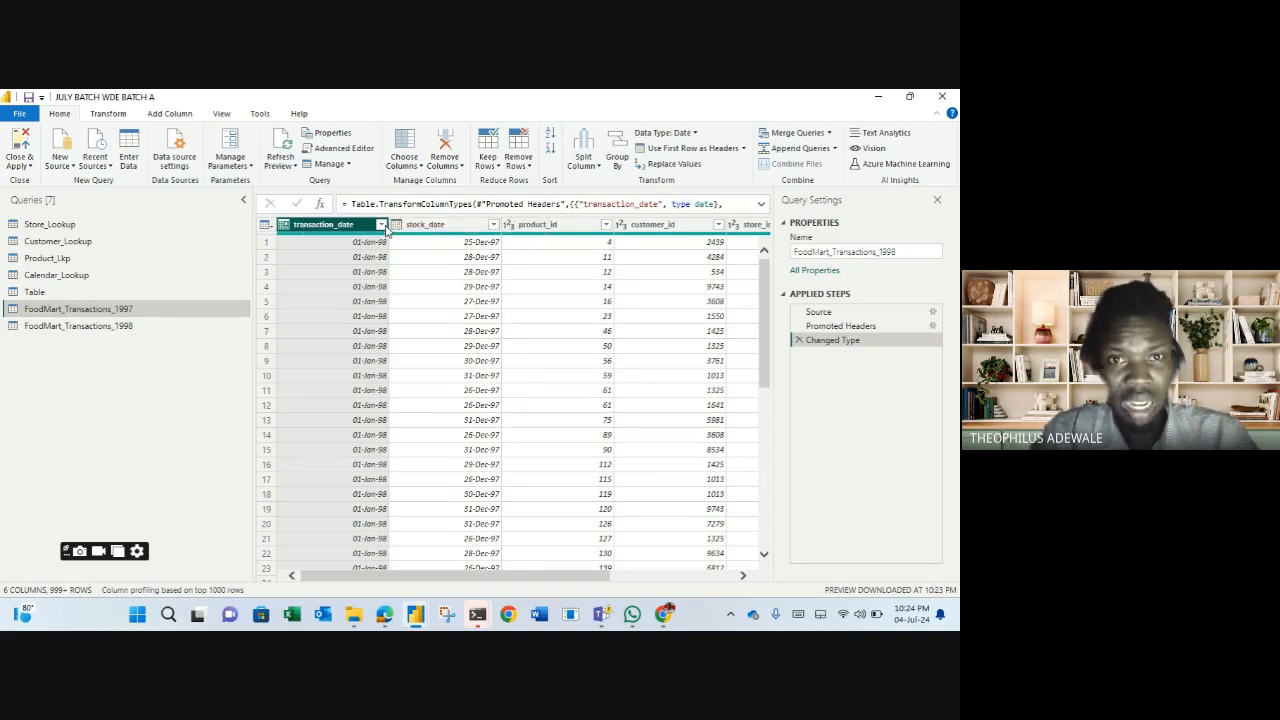
pyautogui.click(381, 225)
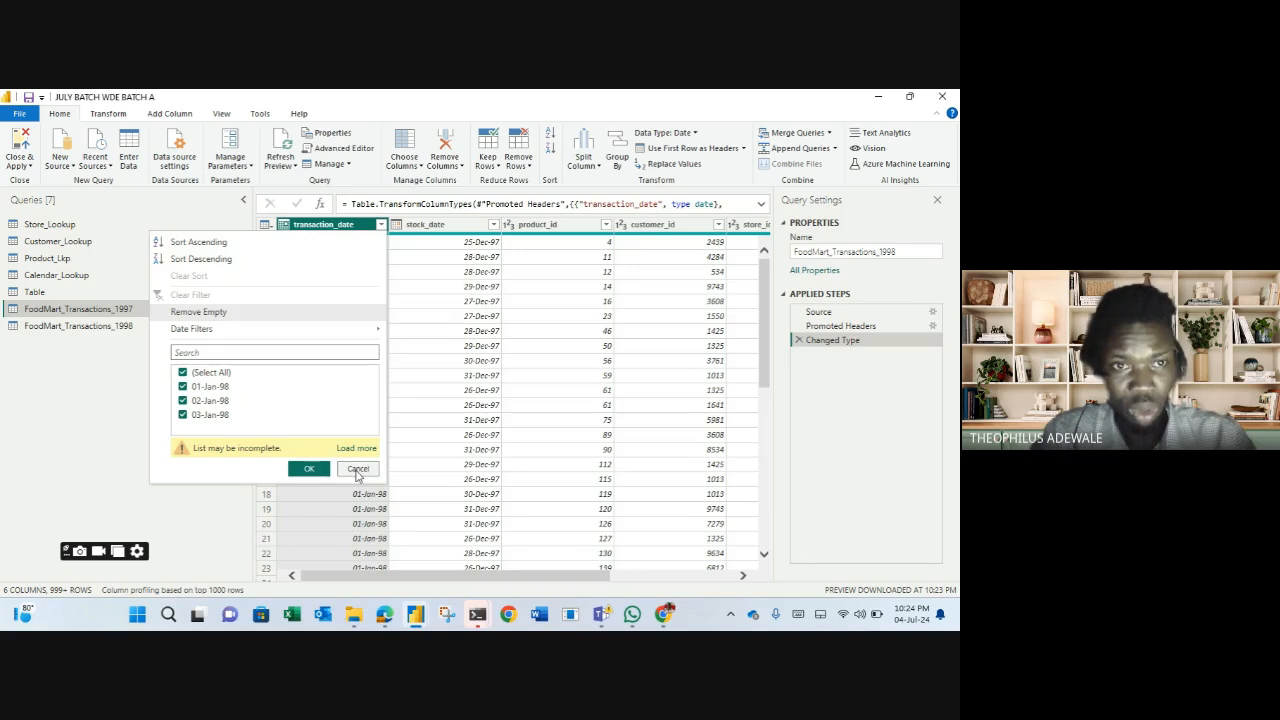
pyautogui.click(358, 469)
pyautogui.click(130, 327)
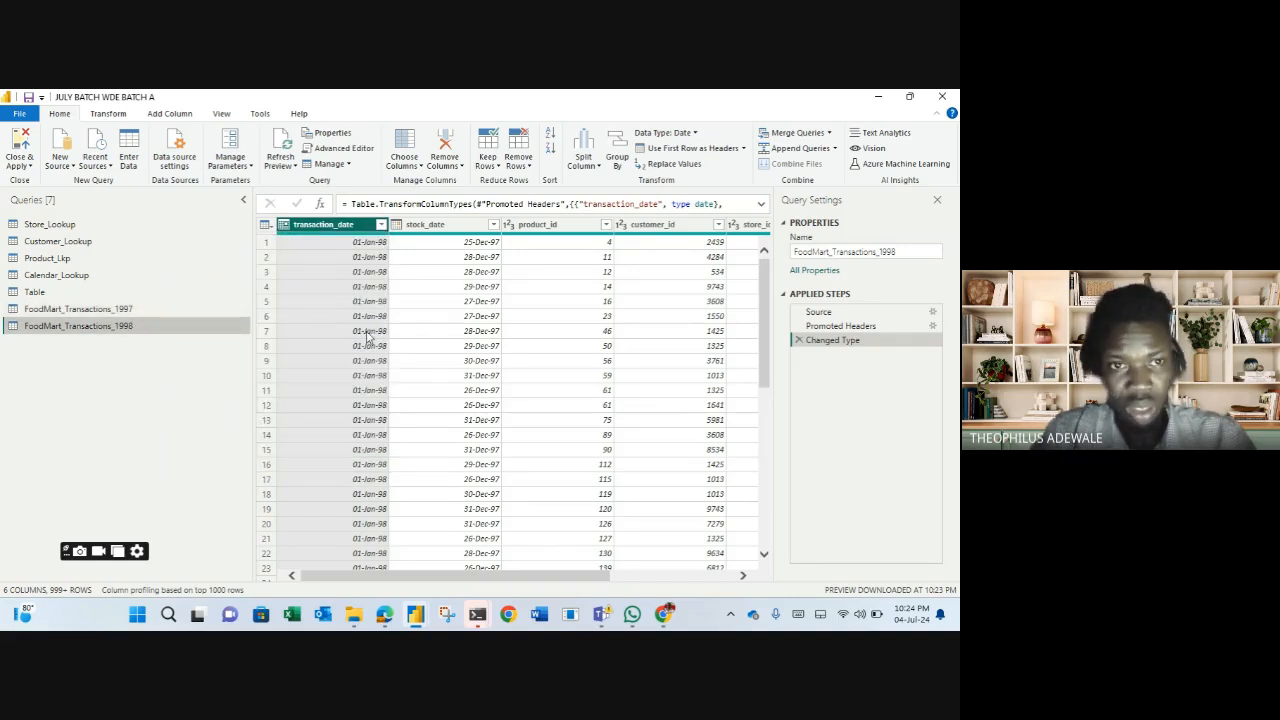
pyautogui.click(120, 310)
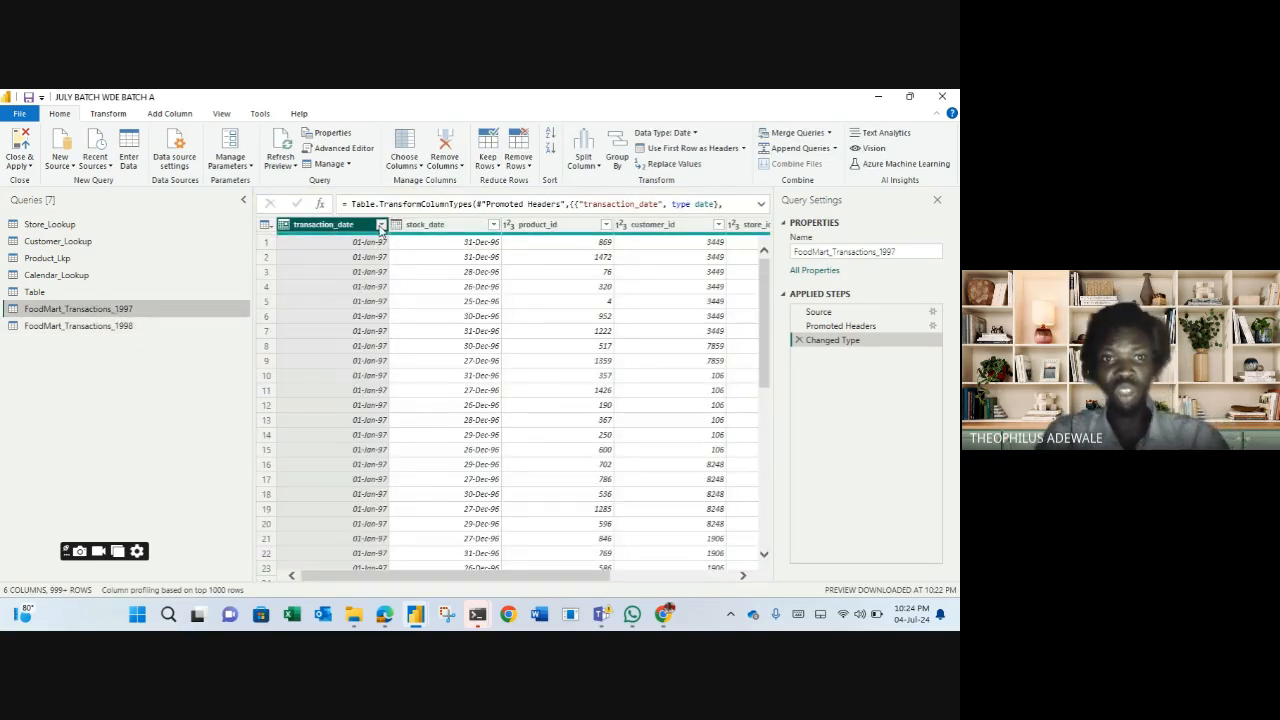
pyautogui.click(380, 225)
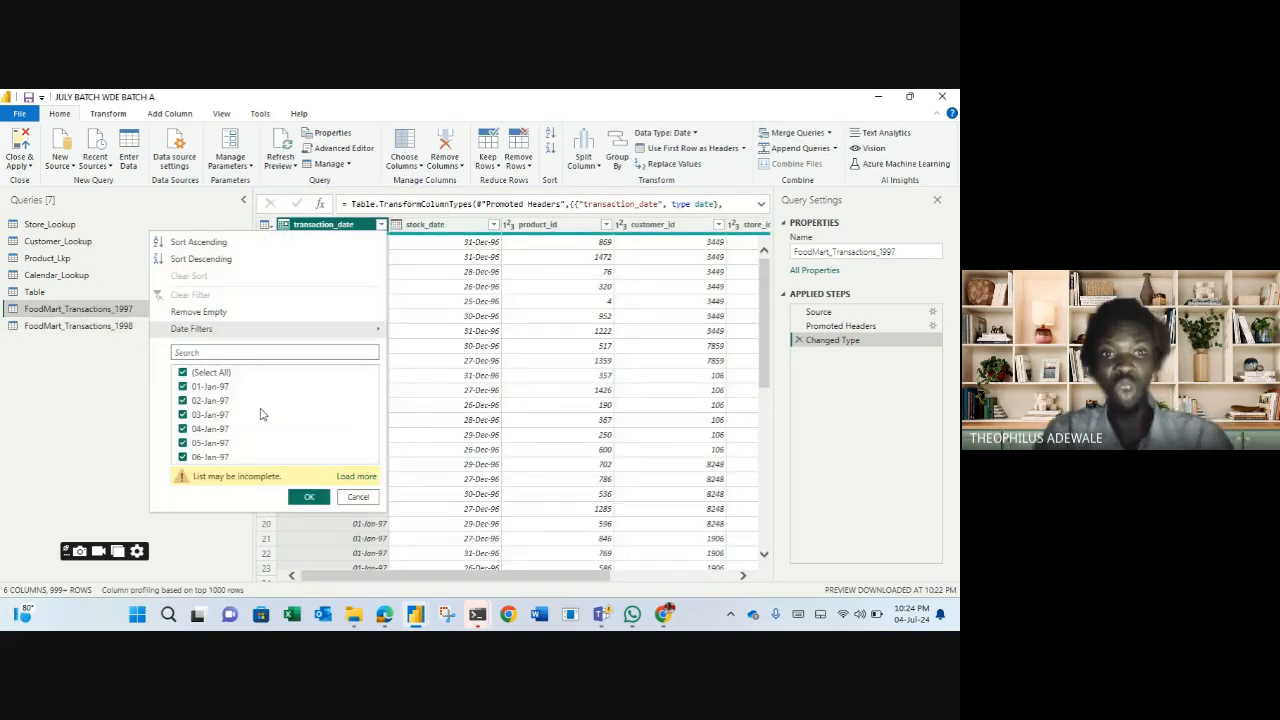
pyautogui.click(359, 498)
pyautogui.click(72, 327)
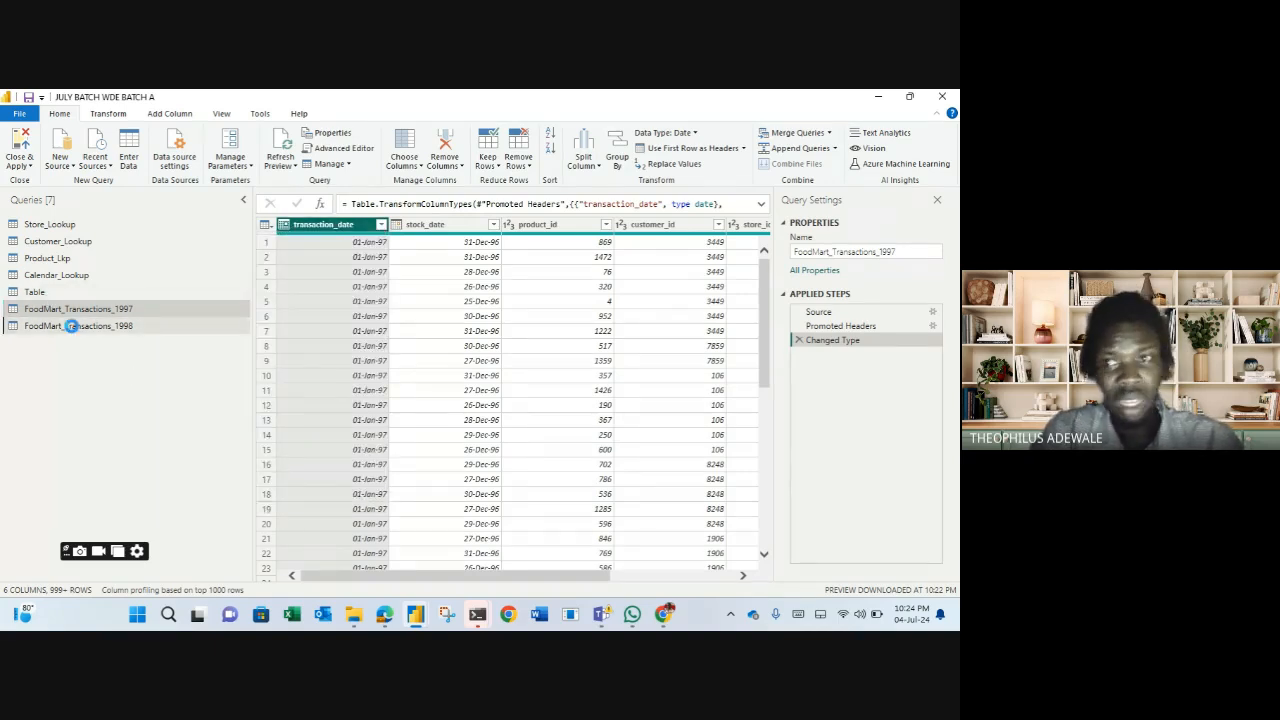
pyautogui.click(381, 227)
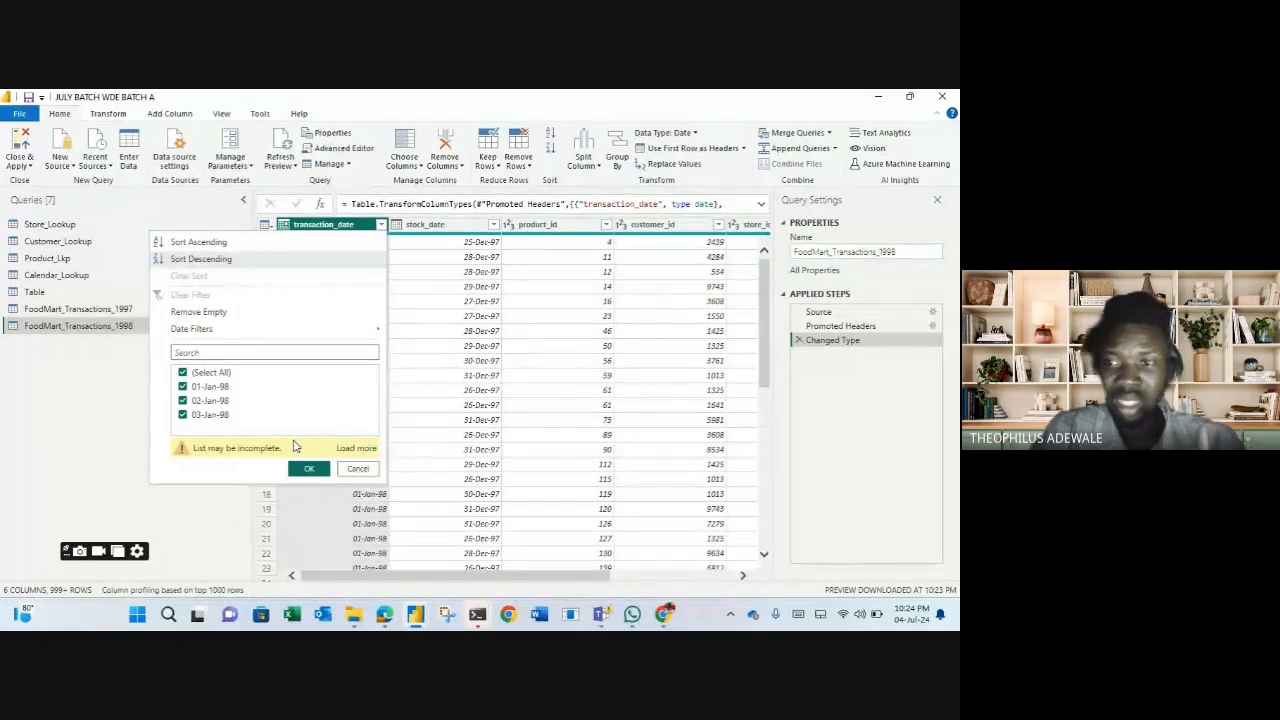
pyautogui.click(359, 470)
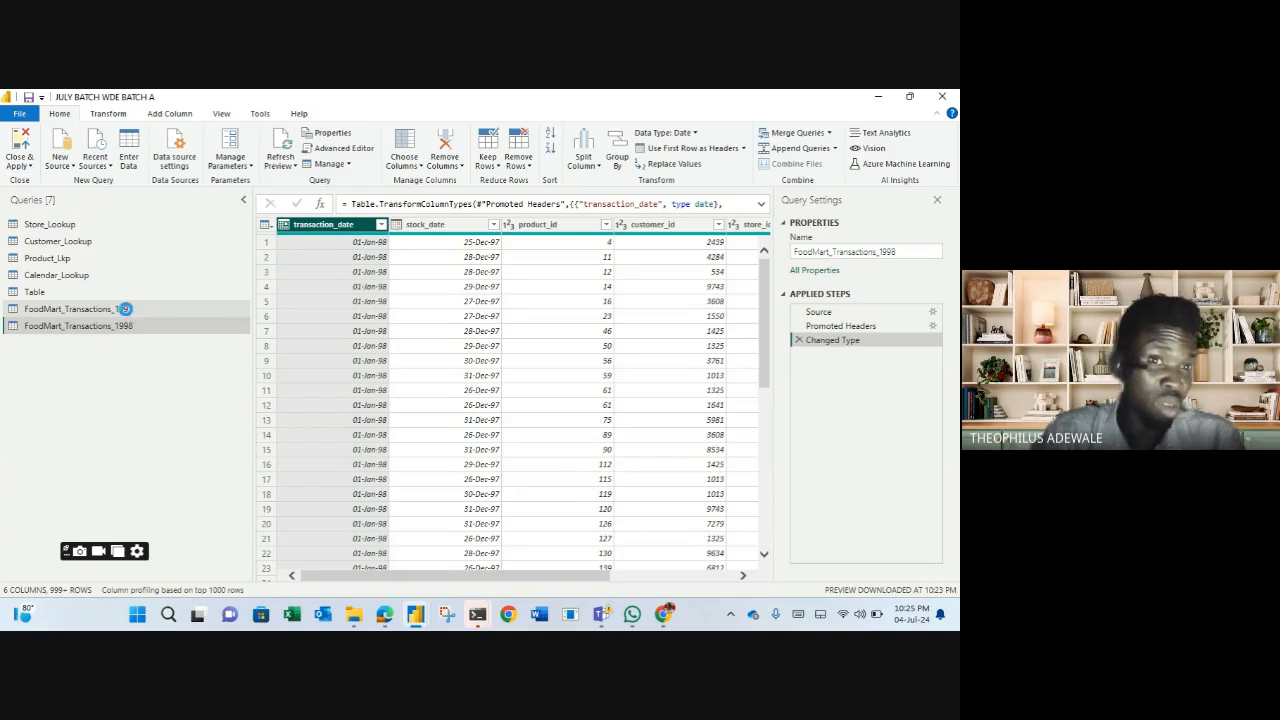
# Count the rows of the FoodMart_Transactions_1997 query, and restore its table by deleting the Counted Rows applied step
pyautogui.click(125, 310)
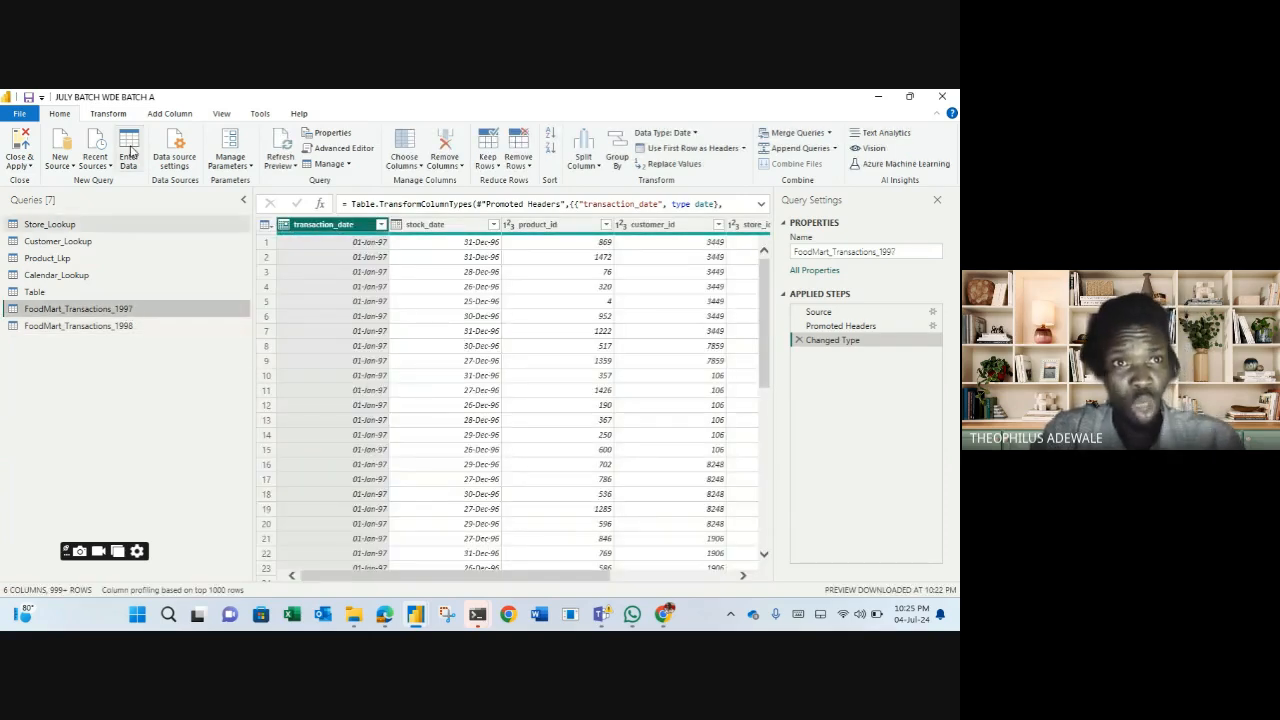
pyautogui.click(113, 117)
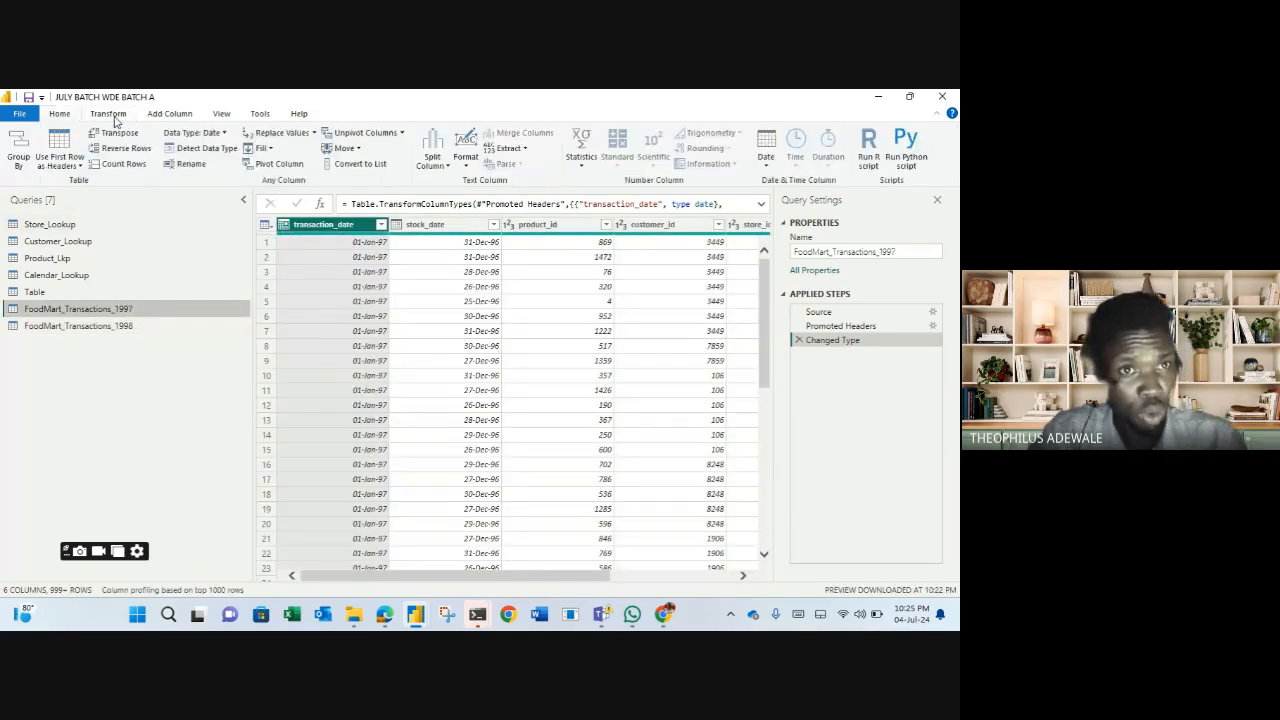
pyautogui.click(61, 116)
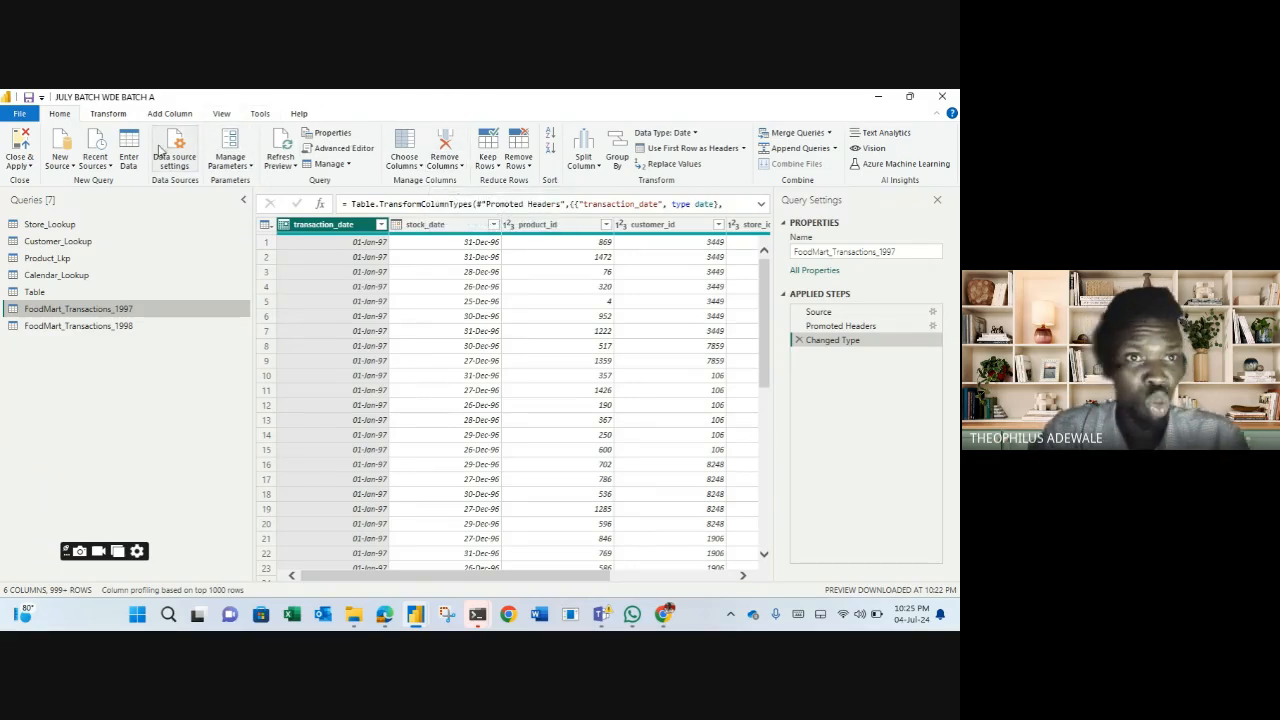
pyautogui.click(105, 115)
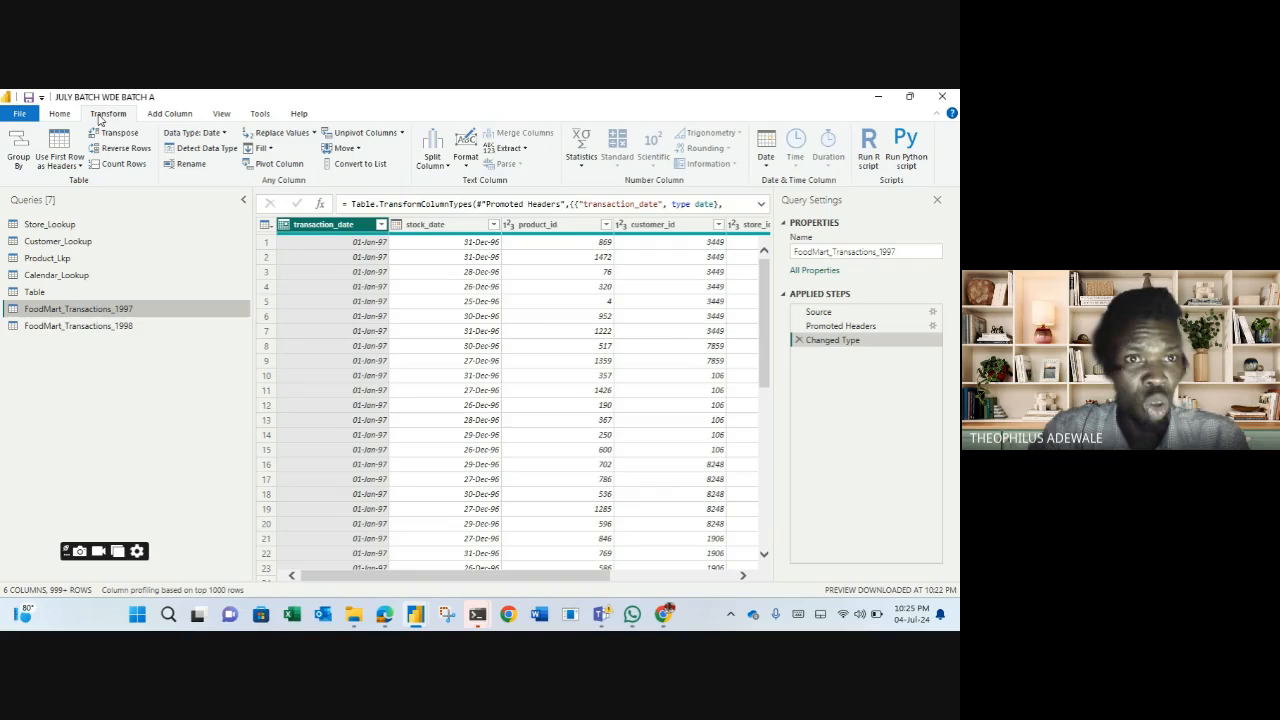
pyautogui.click(128, 167)
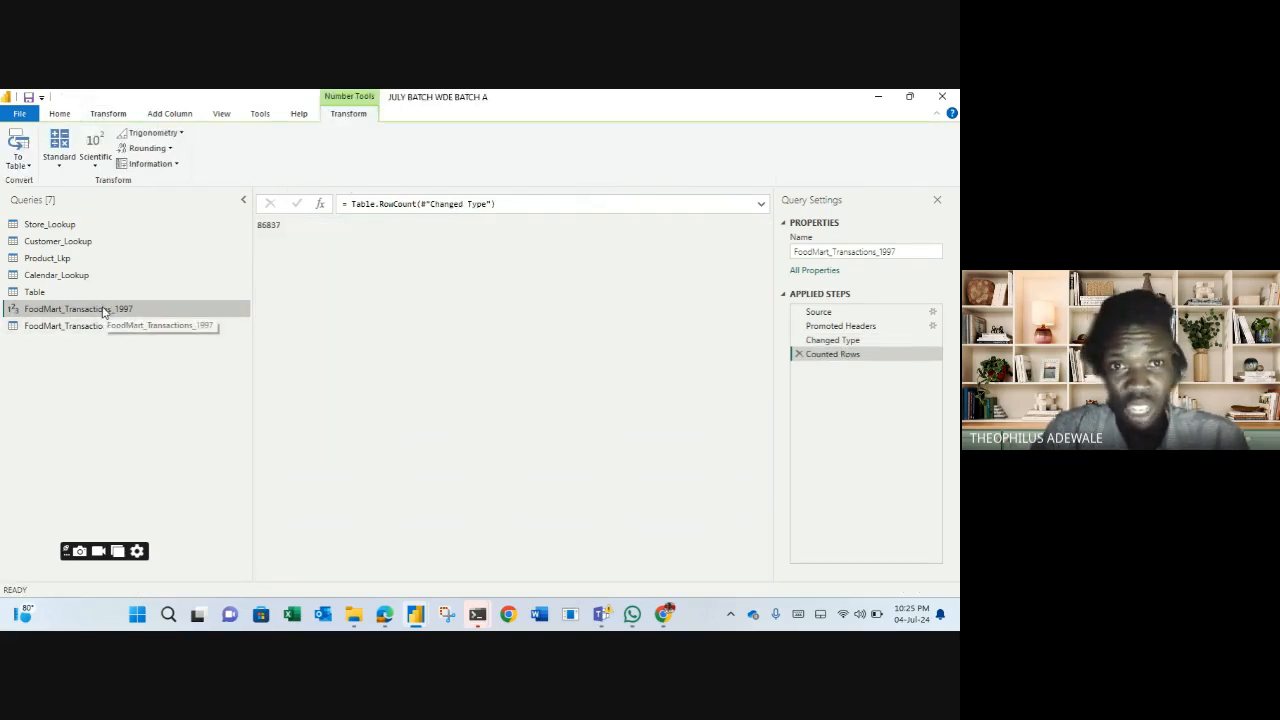
pyautogui.click(798, 355)
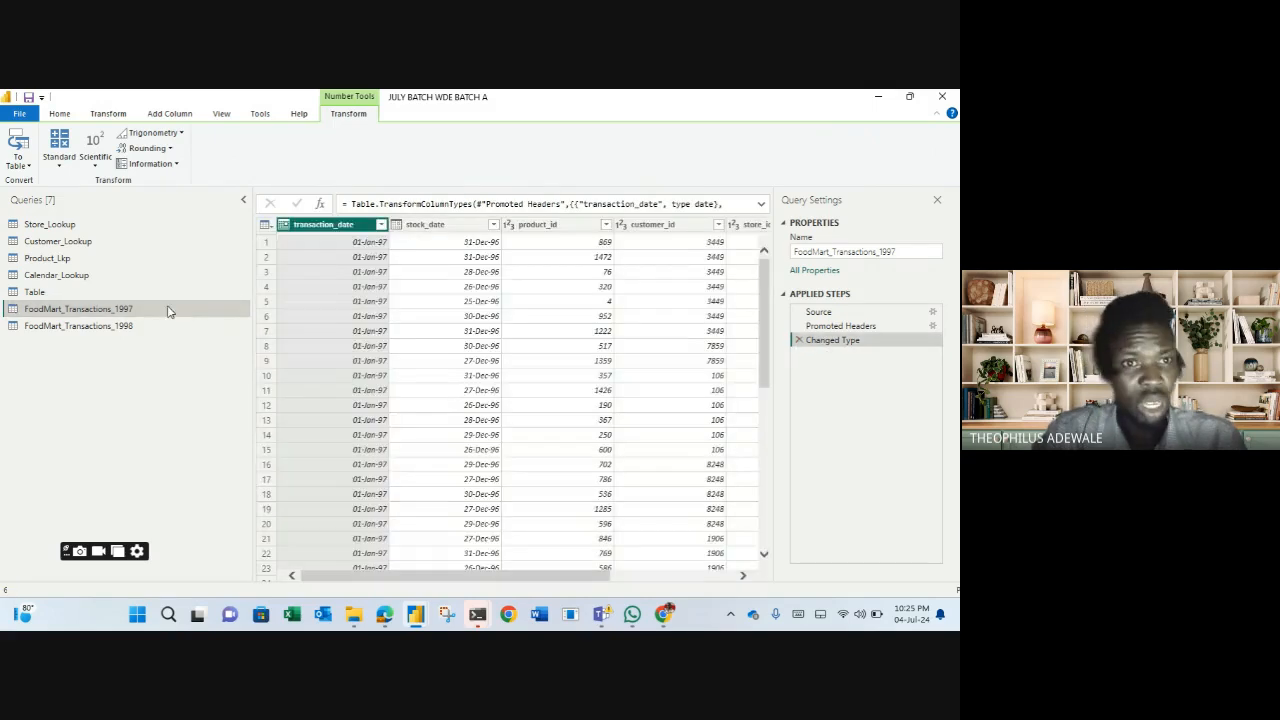
# Count the rows of the FoodMart_Transactions_1998 query, and restore its table by deleting the Counted Rows applied step
pyautogui.click(127, 326)
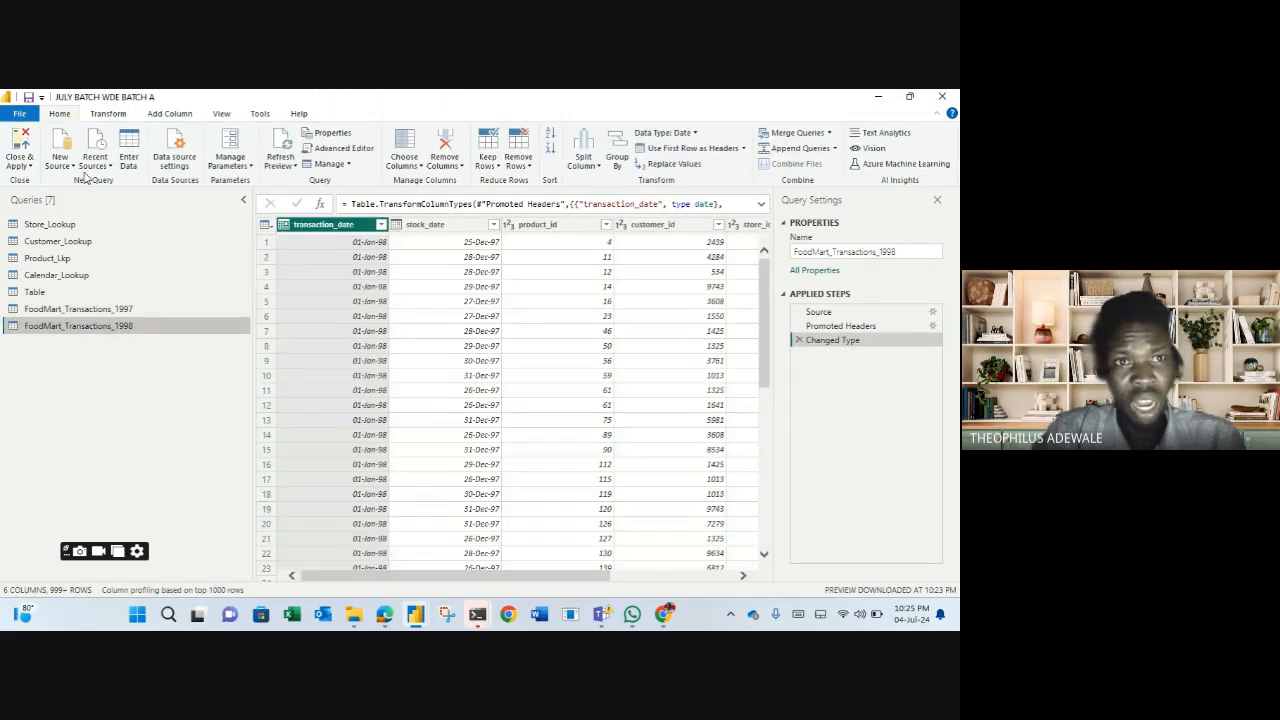
pyautogui.click(108, 114)
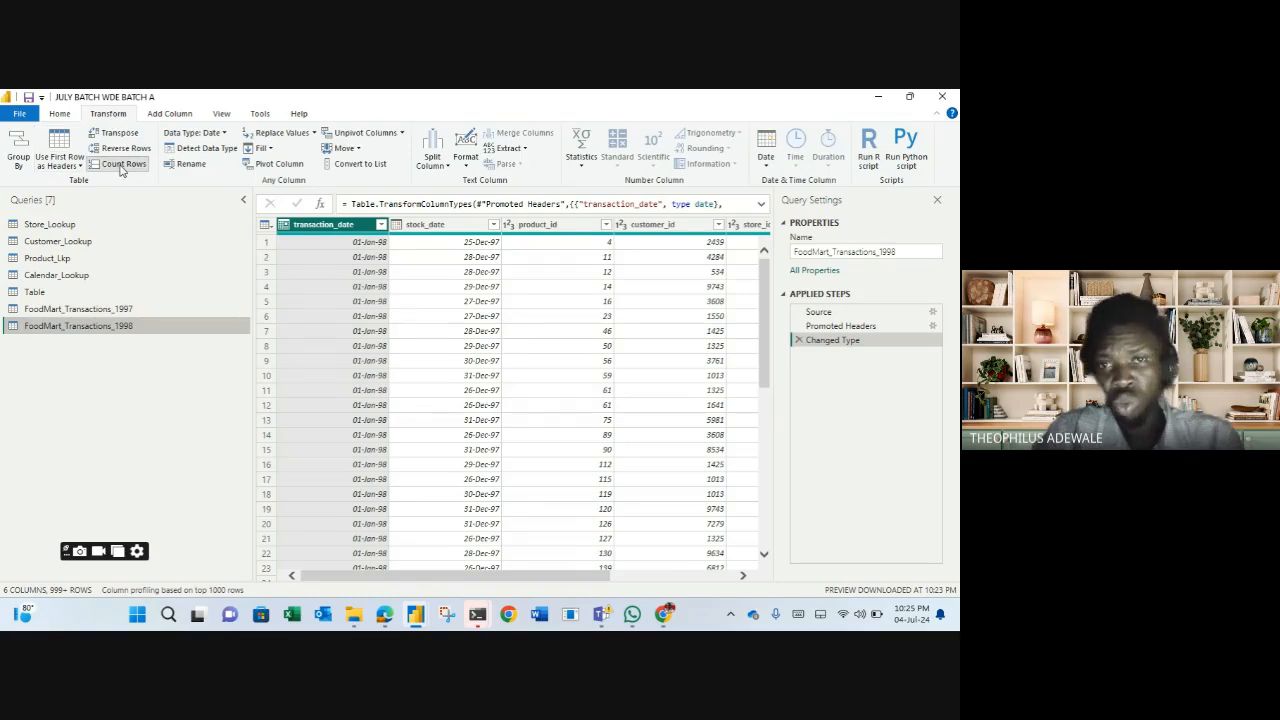
pyautogui.click(121, 165)
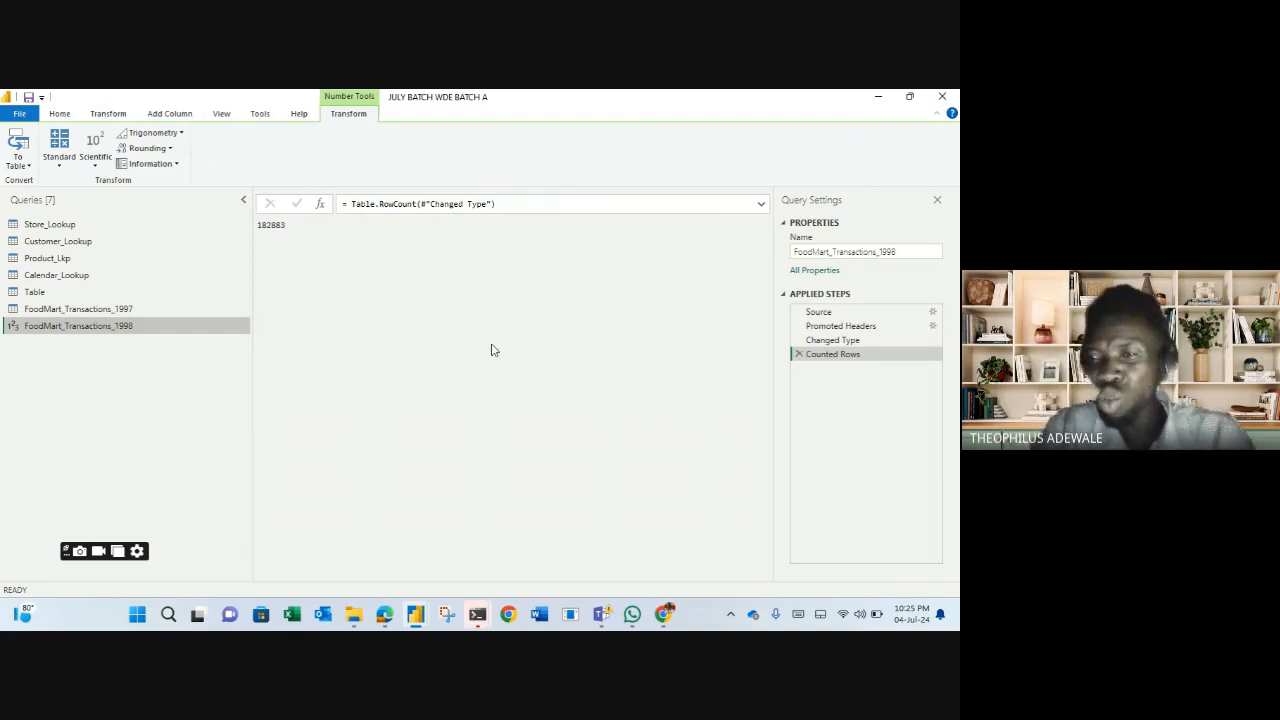
pyautogui.click(798, 354)
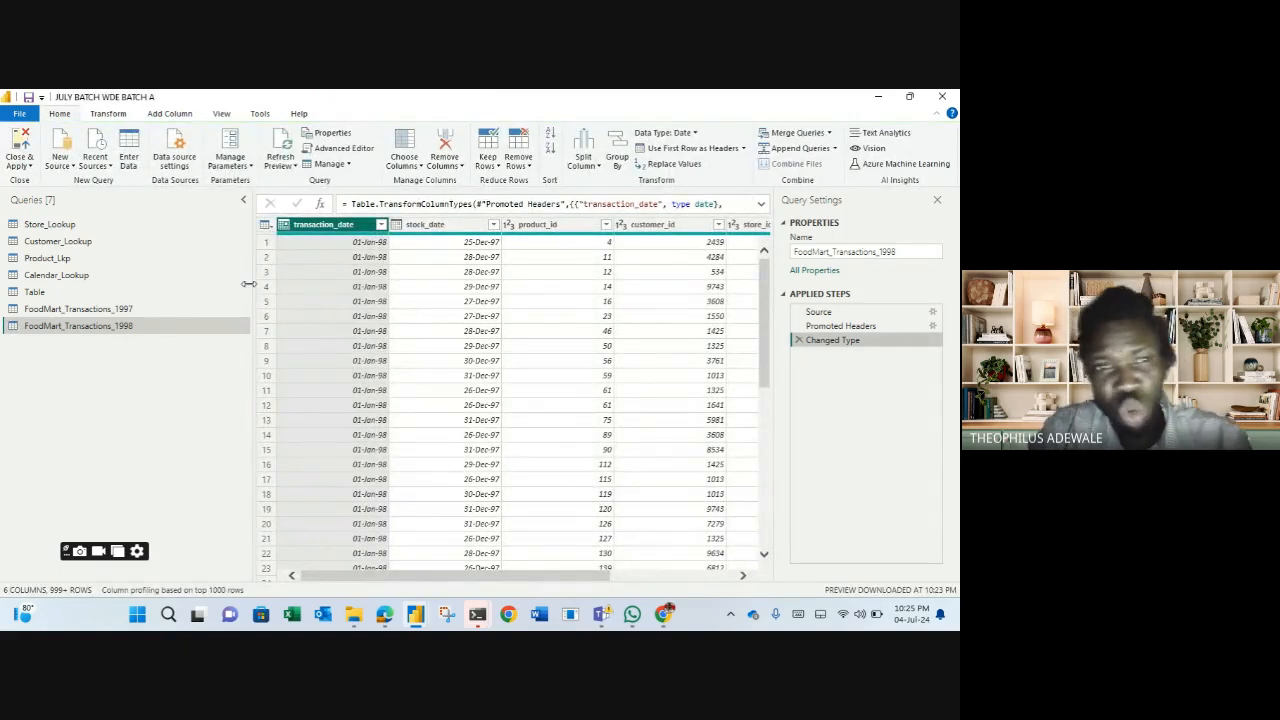
# Append the FoodMart_Transactions_1998 table to the existing FoodMart_Transactions_1997 query using the two-table option
pyautogui.click(135, 309)
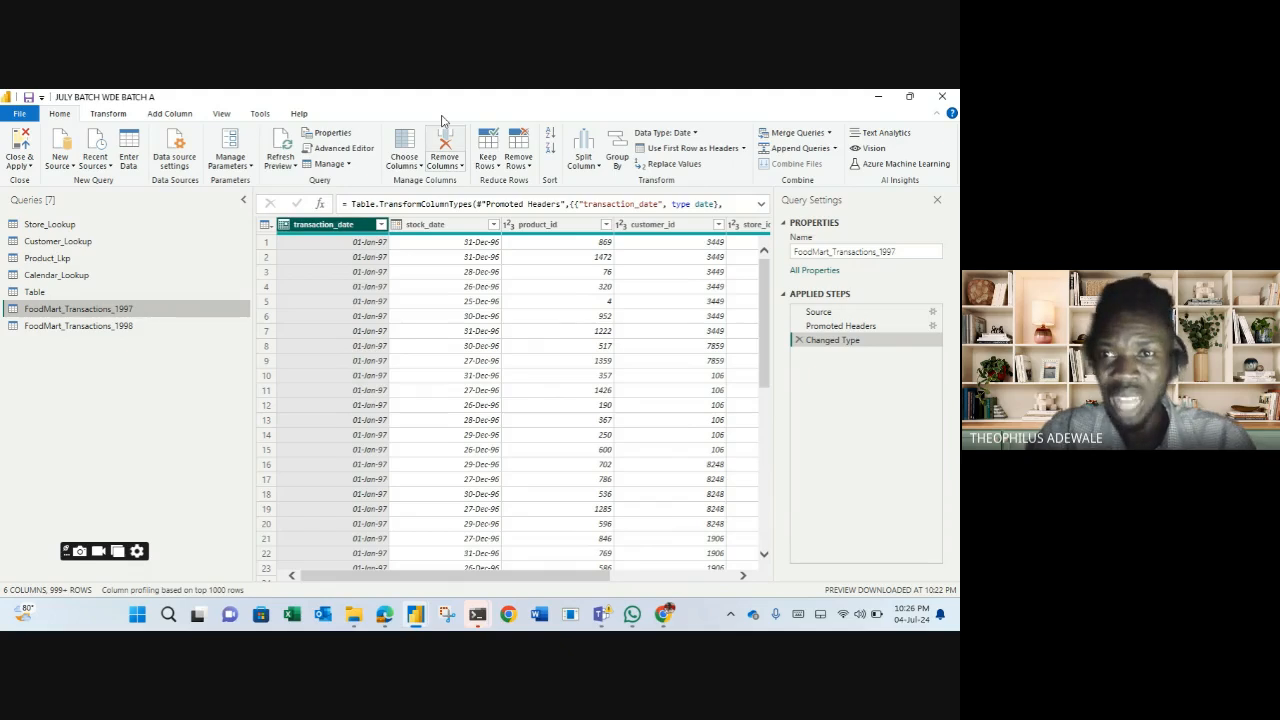
pyautogui.click(800, 148)
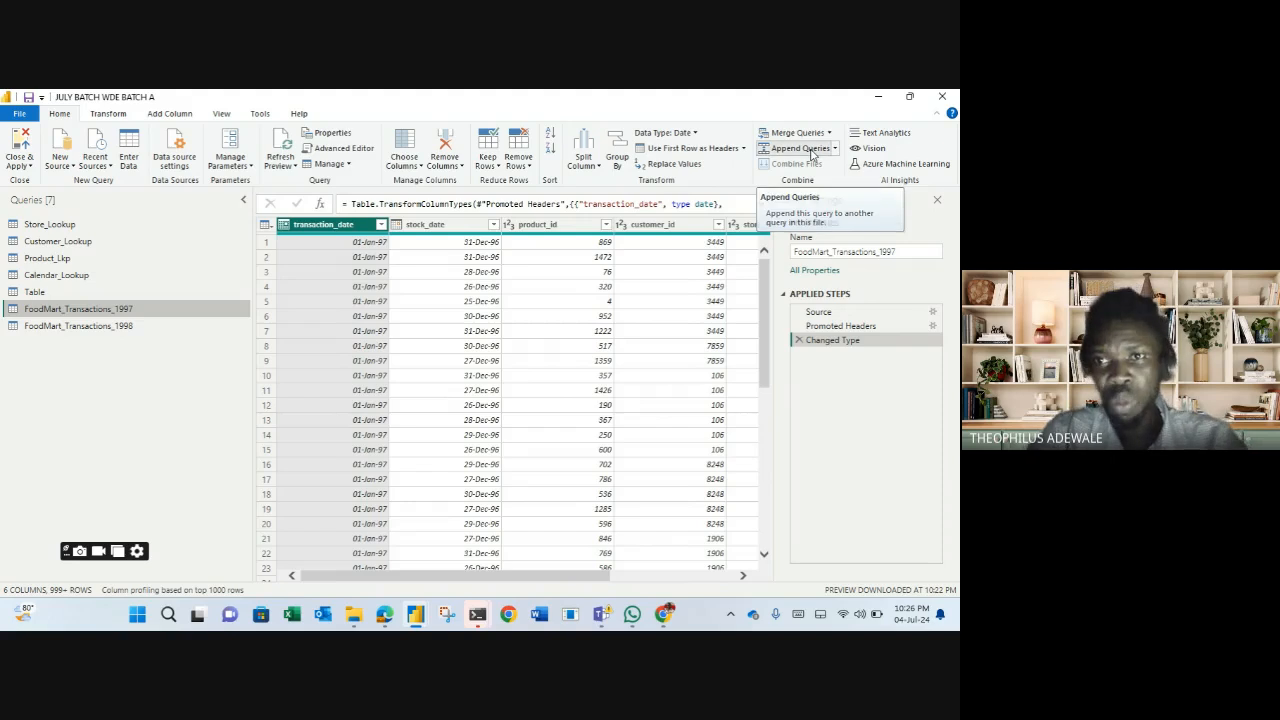
pyautogui.click(812, 154)
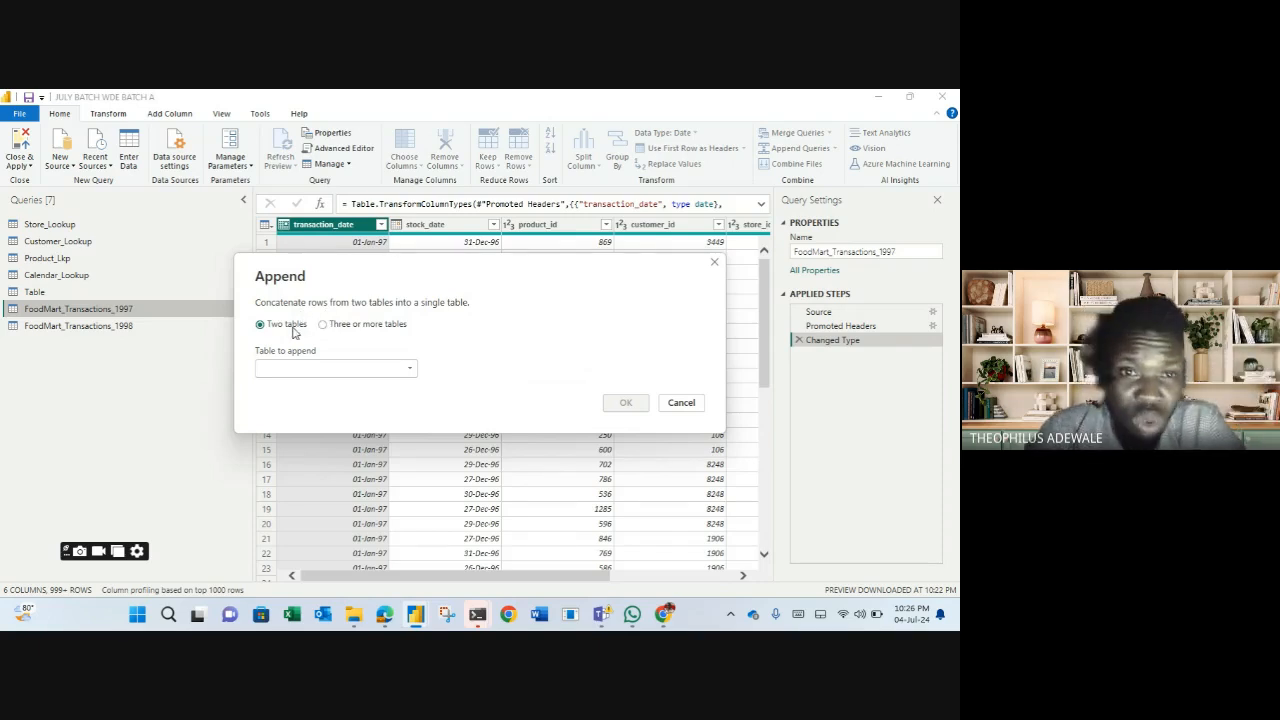
pyautogui.click(323, 371)
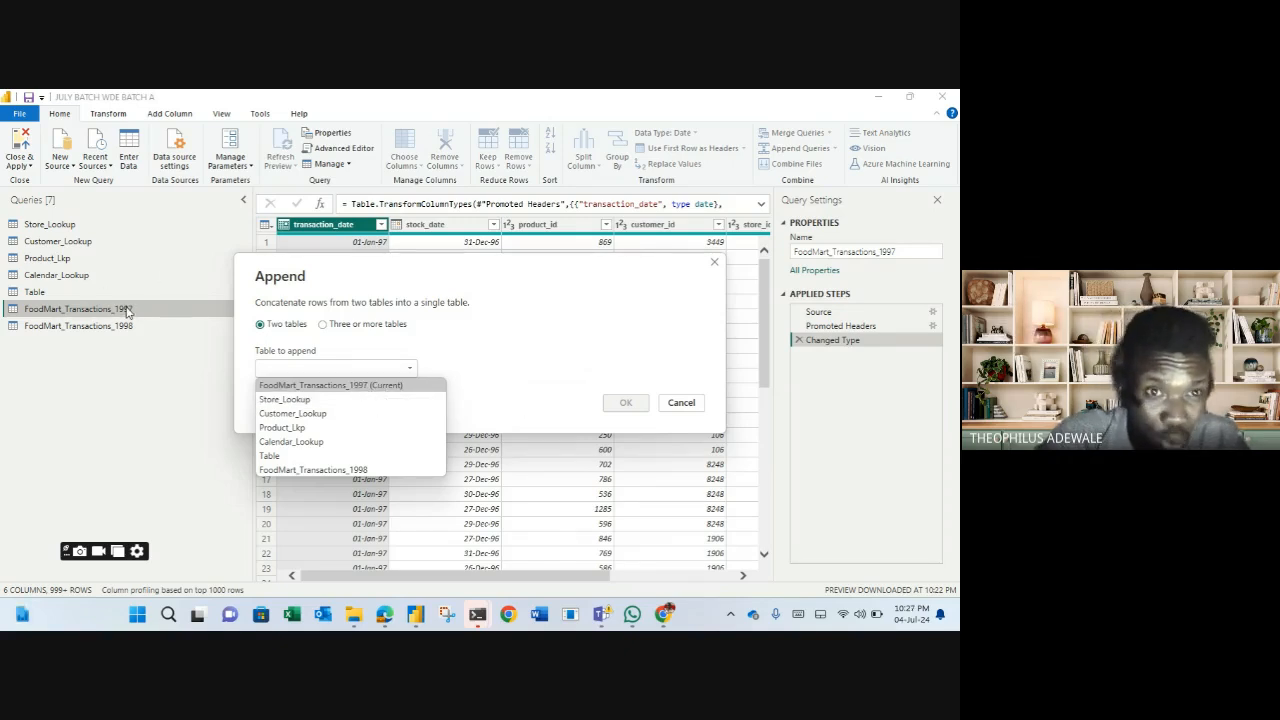
pyautogui.click(350, 472)
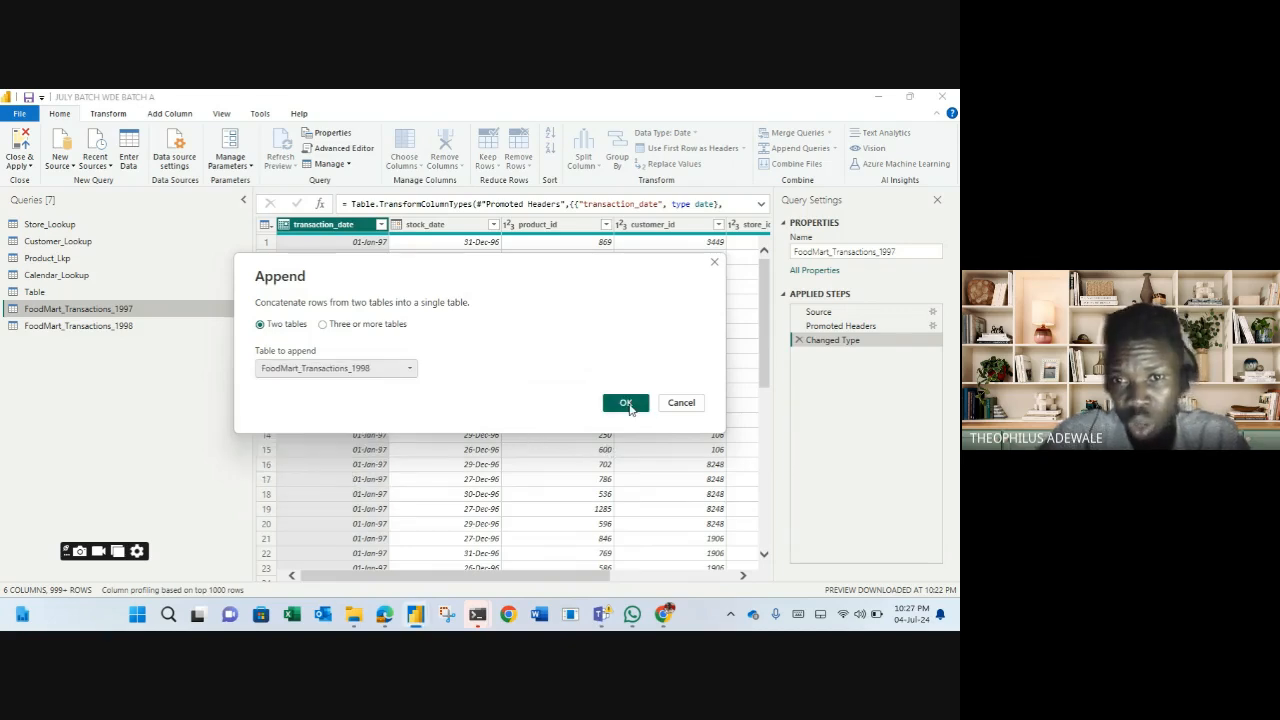
pyautogui.click(628, 403)
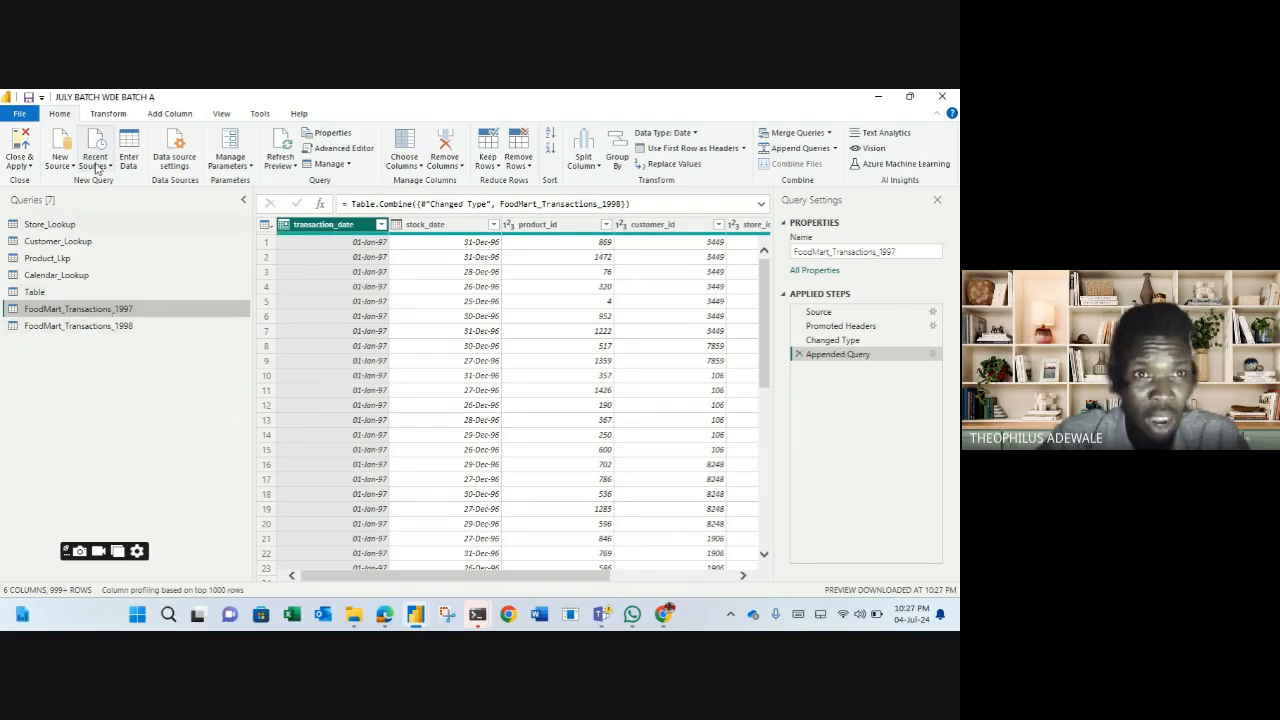
# Count the rows of the combined FoodMart_Transactions_1997 query, and delete its Counted Rows and Appended Query applied steps
pyautogui.click(108, 115)
pyautogui.click(124, 164)
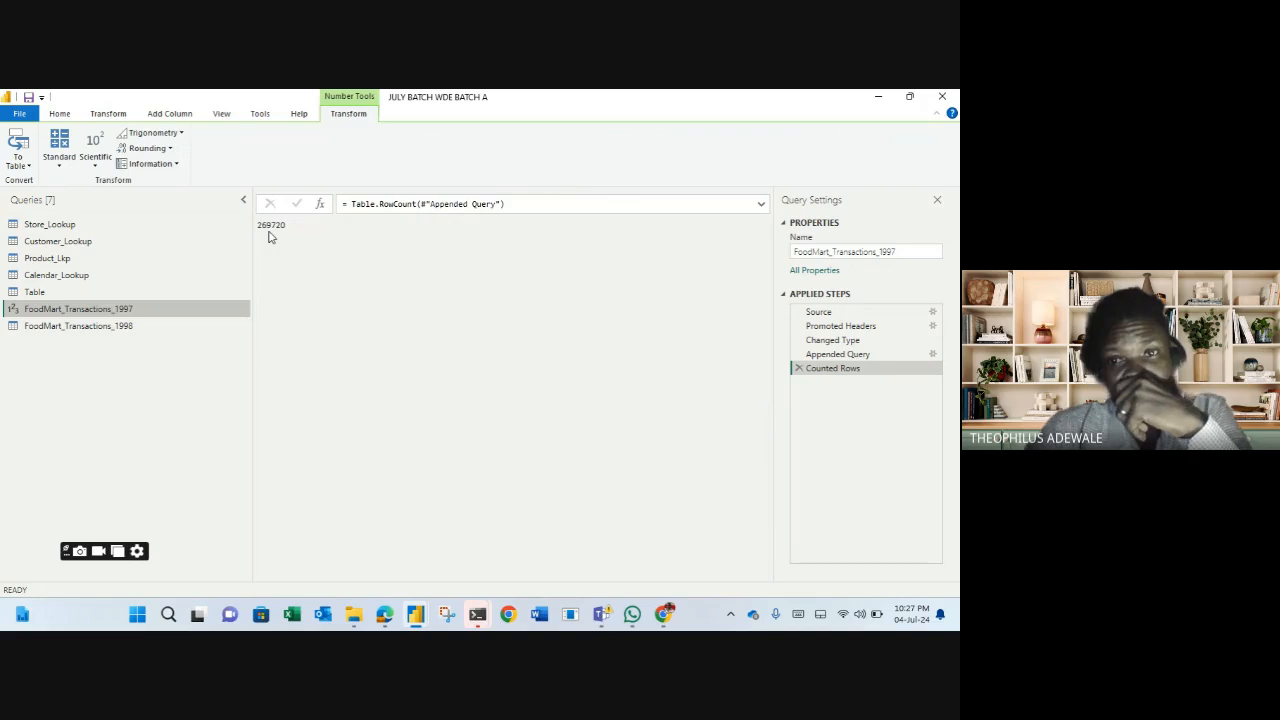
pyautogui.click(798, 368)
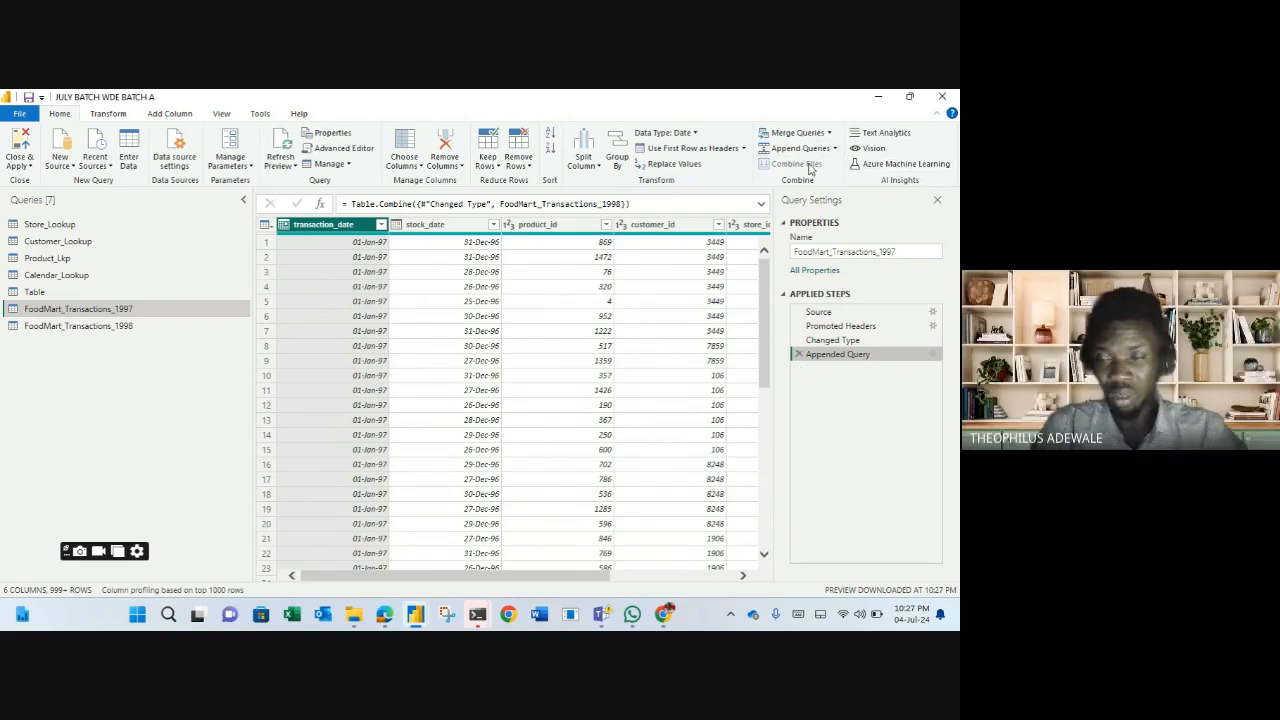
pyautogui.click(799, 355)
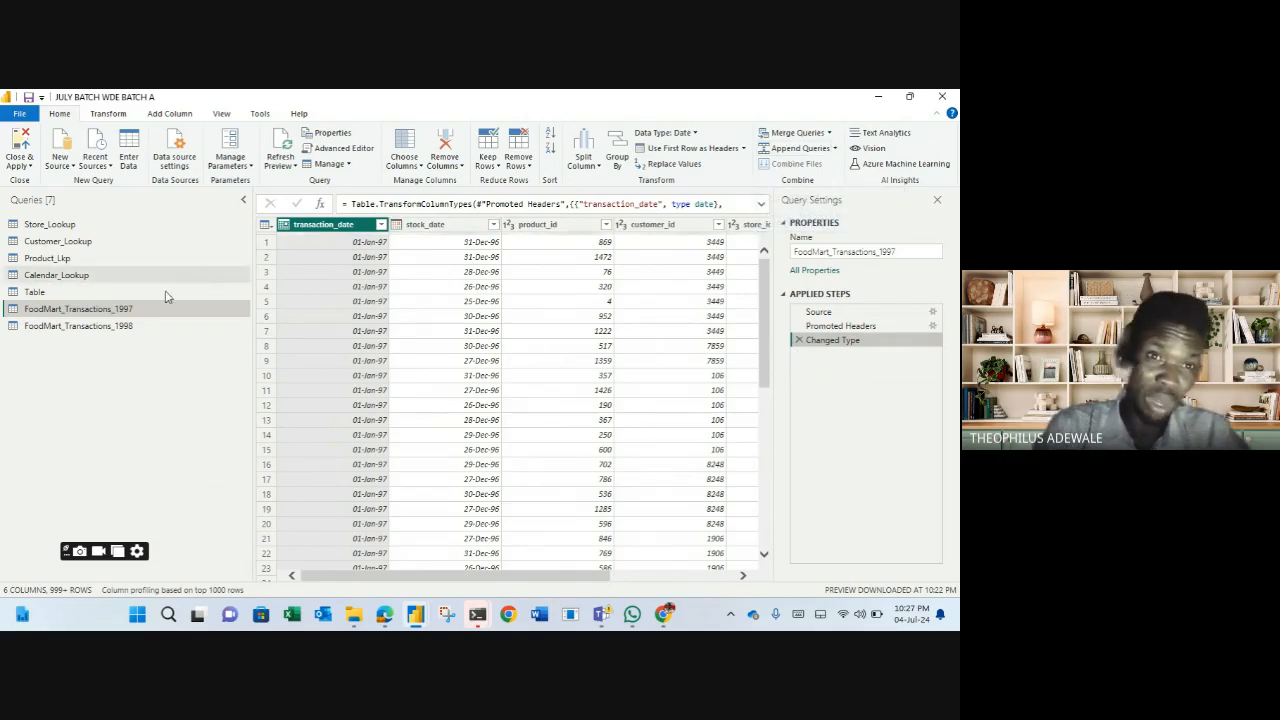
# Repeat the two-table append of FoodMart_Transactions_1998 into the FoodMart_Transactions_1997 query
pyautogui.click(795, 151)
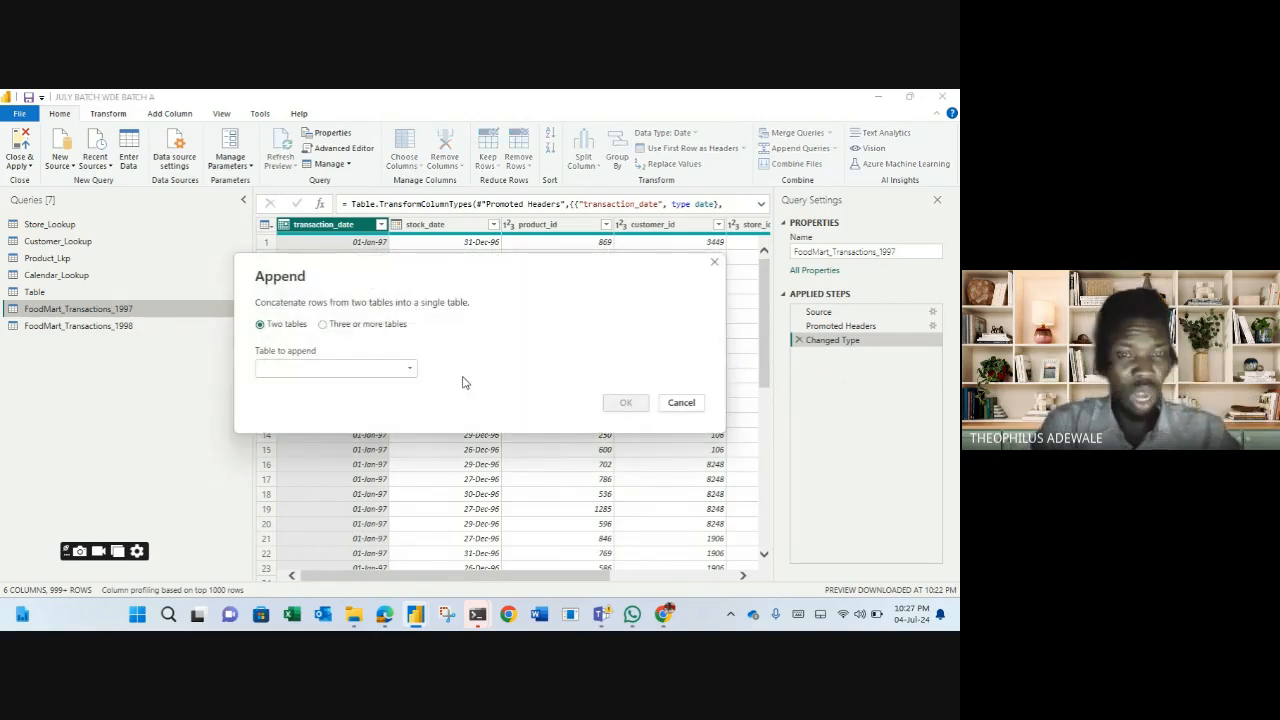
pyautogui.click(311, 369)
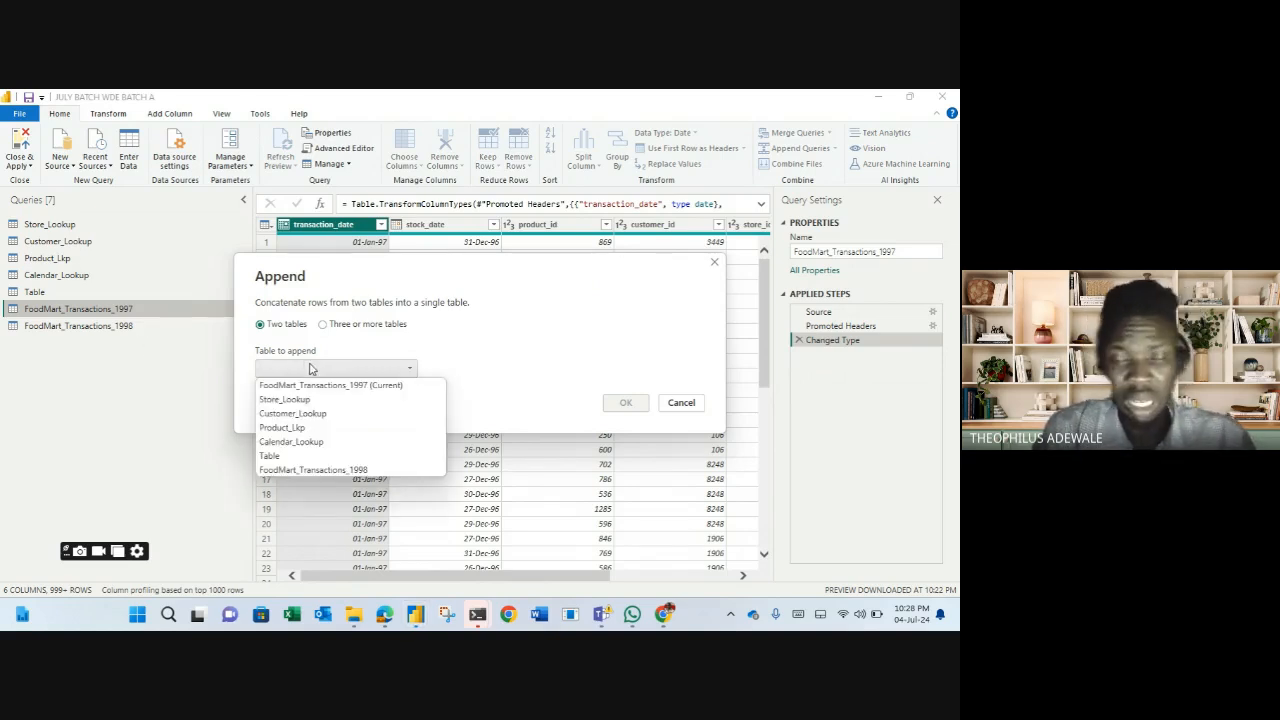
pyautogui.click(313, 469)
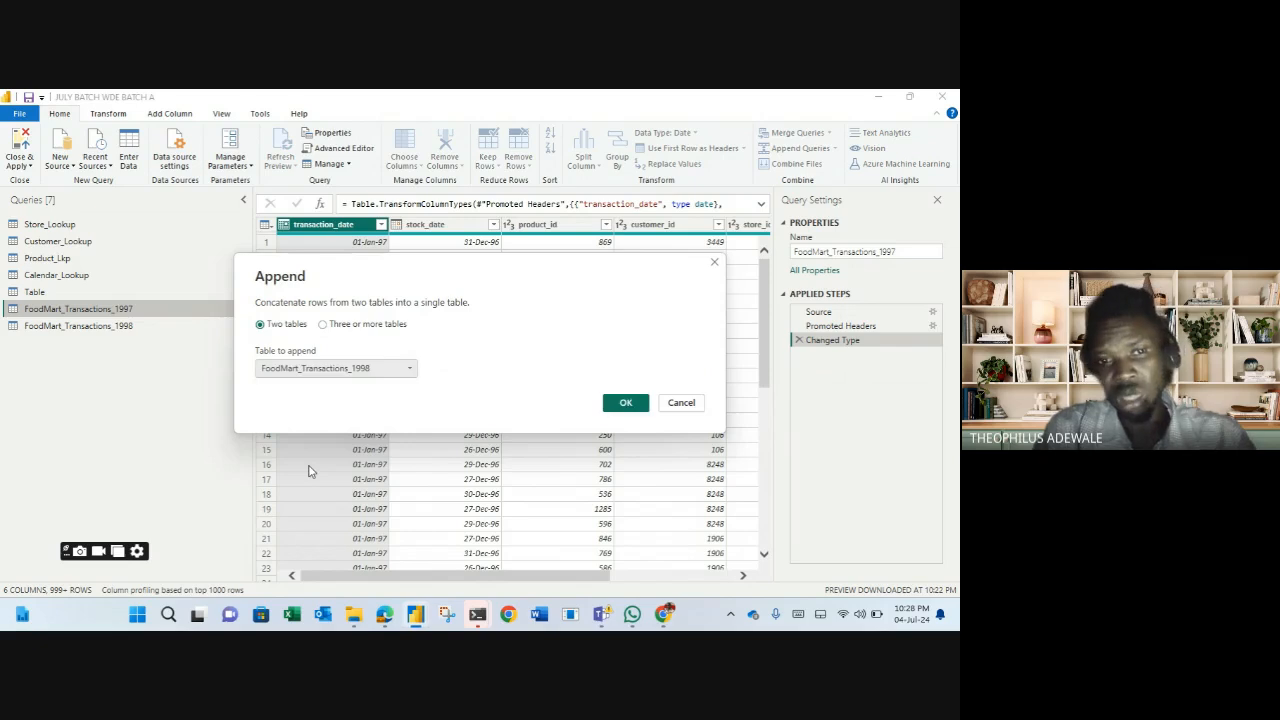
pyautogui.click(623, 404)
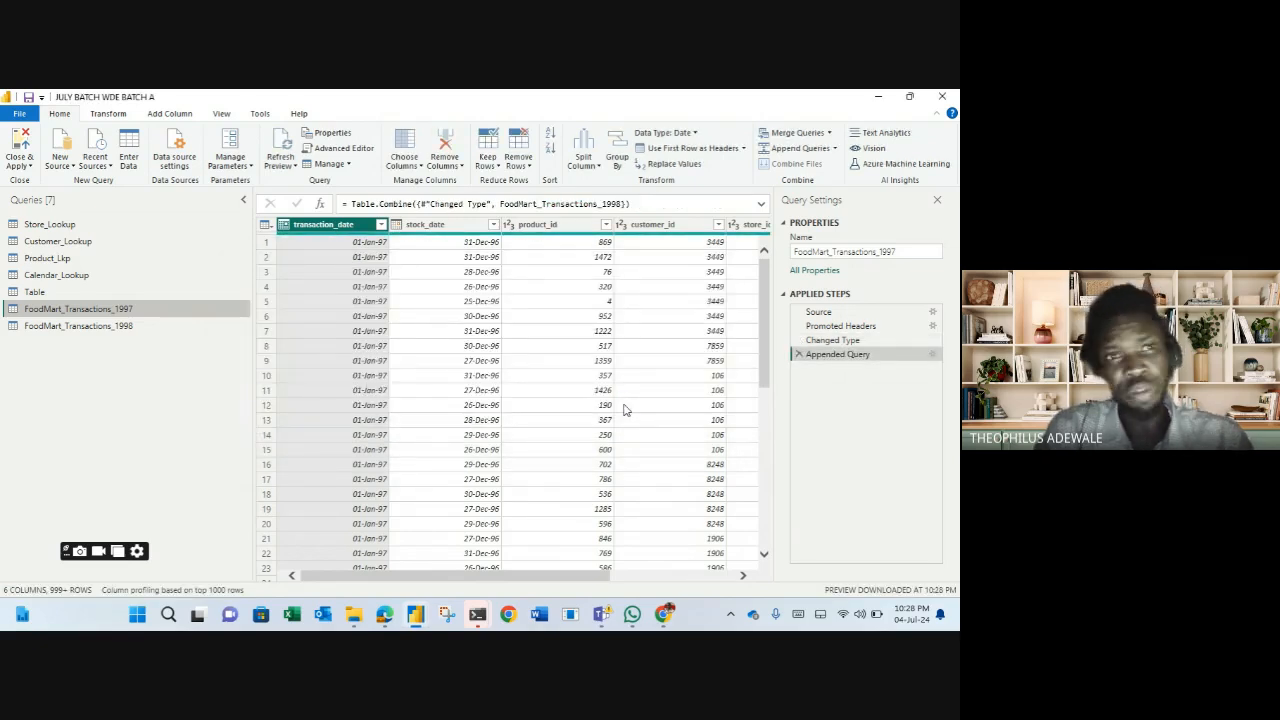
# Recount the rows of the appended FoodMart_Transactions_1997 query, and remove both the row count and the append from its applied steps
pyautogui.click(110, 113)
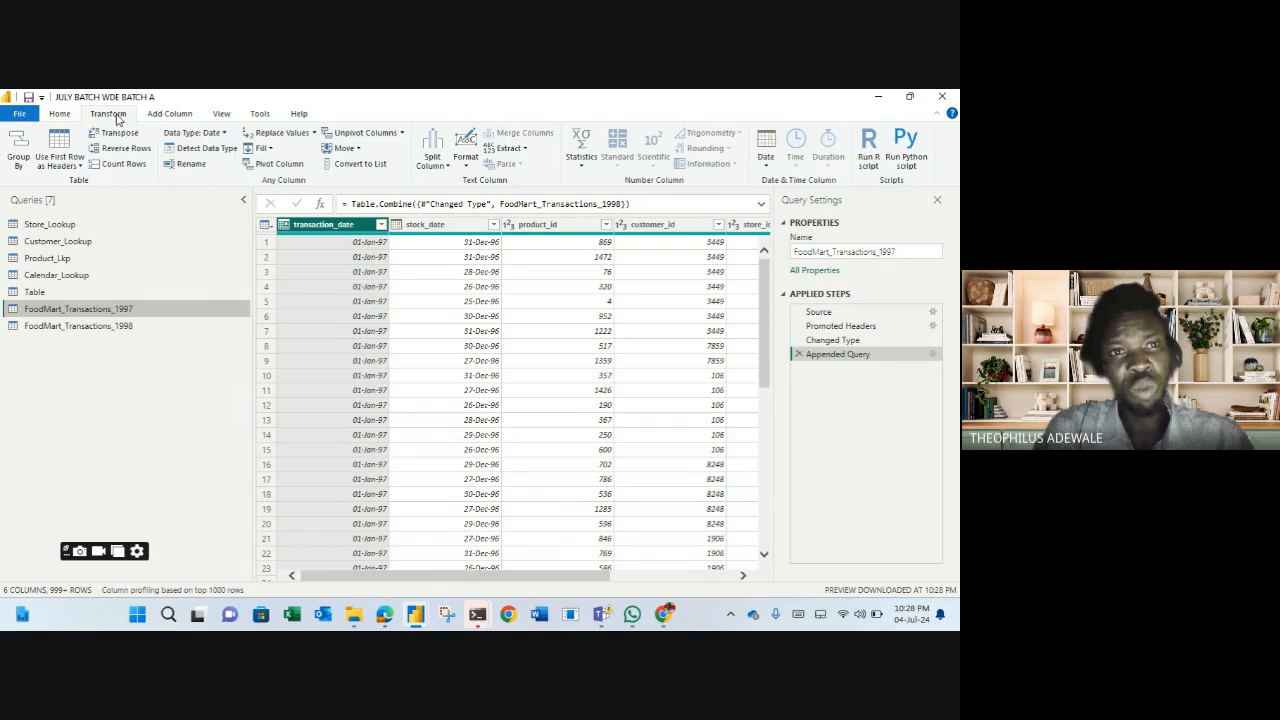
pyautogui.click(123, 166)
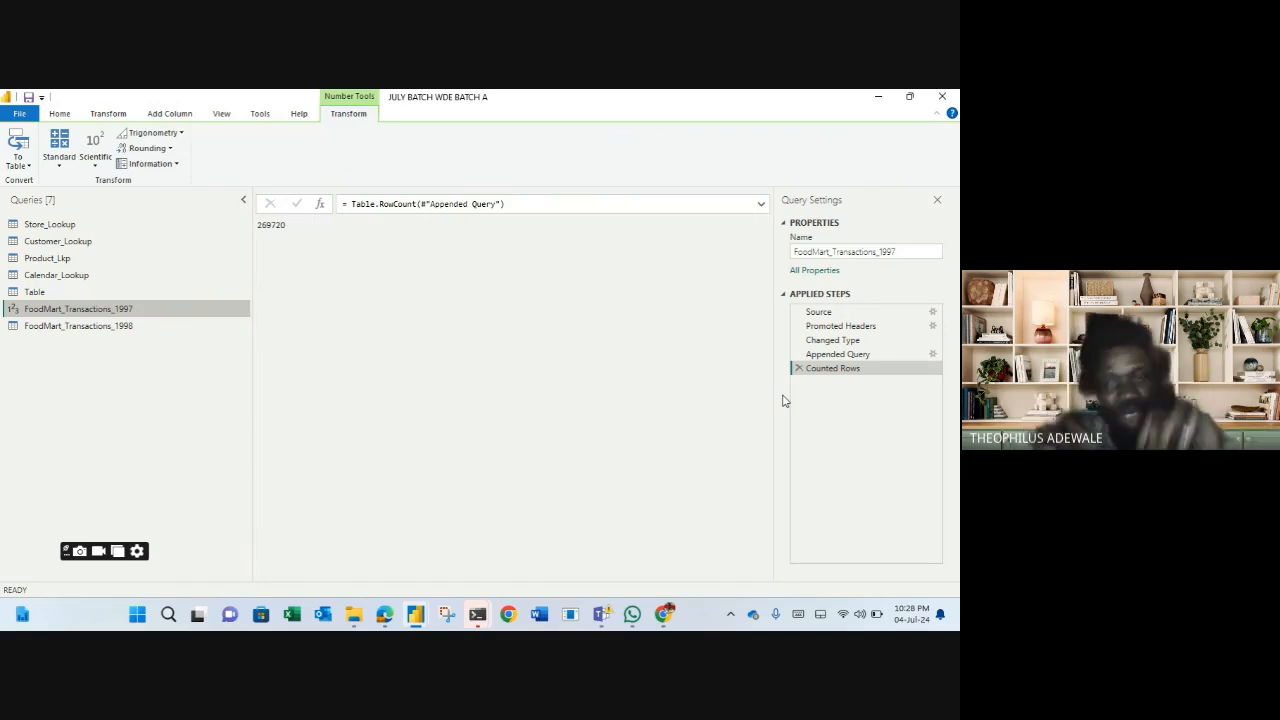
pyautogui.click(798, 368)
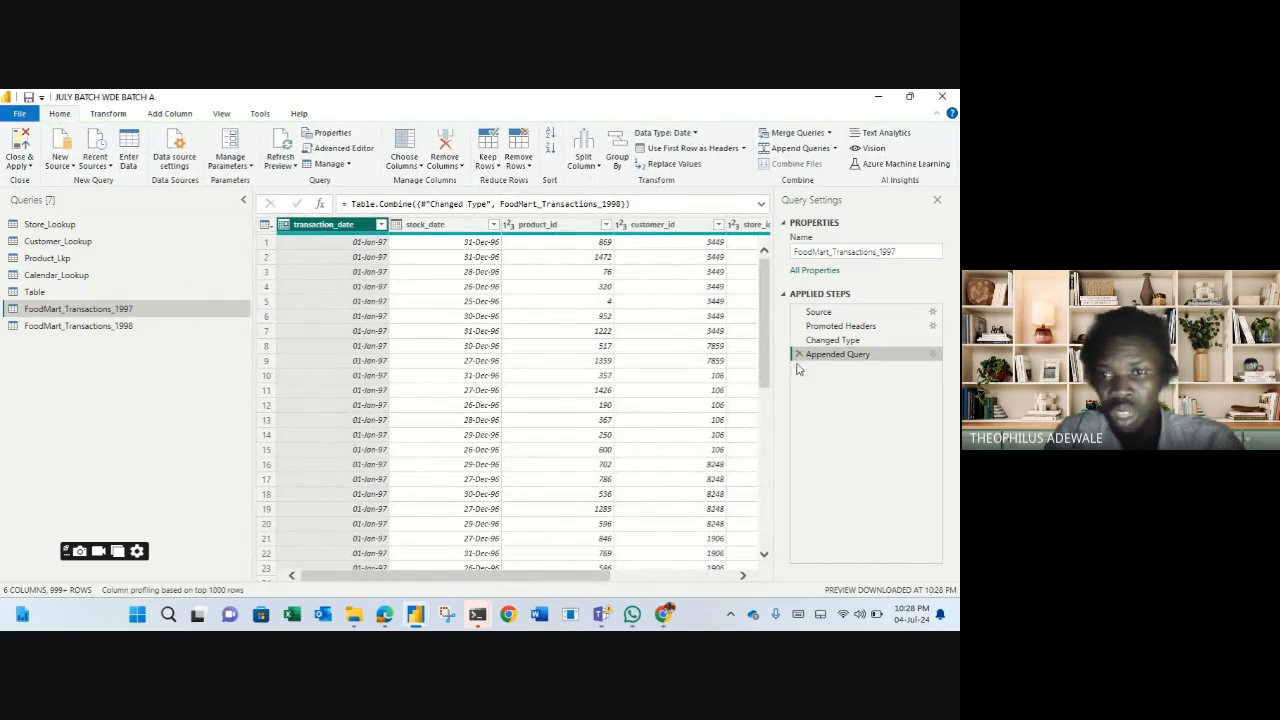
pyautogui.click(798, 357)
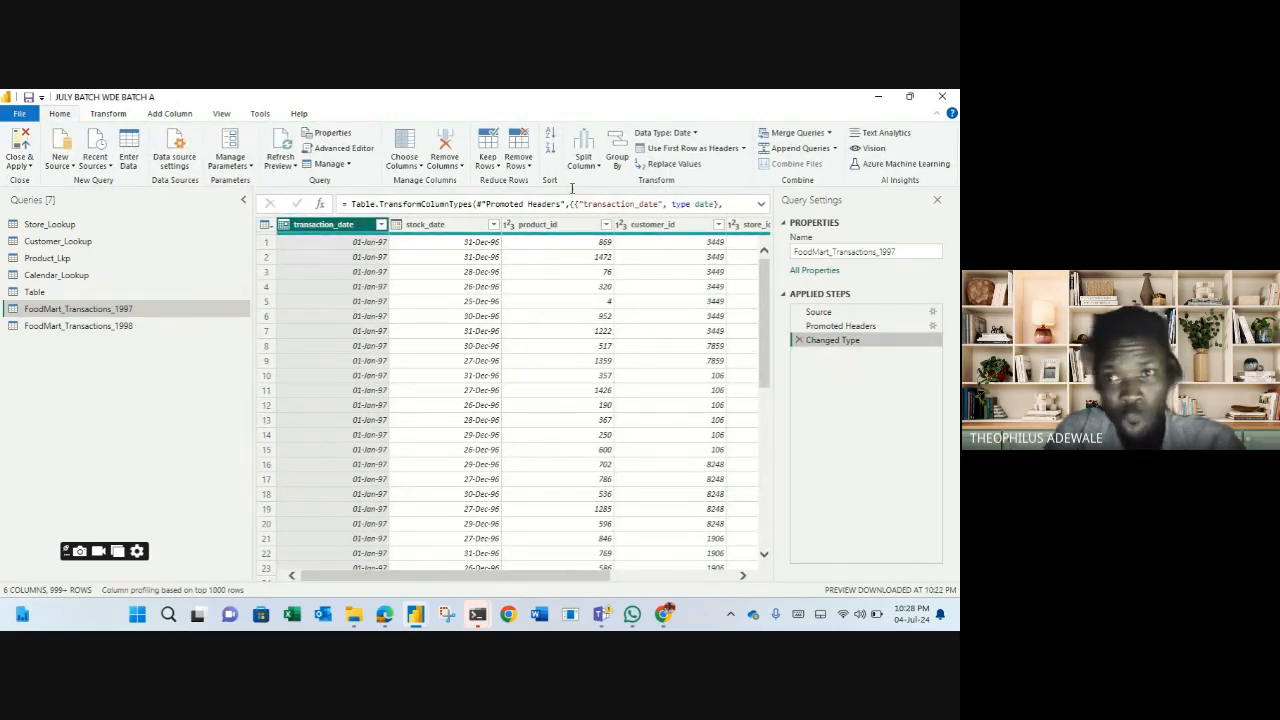
# Append FoodMart_Transactions_1997 and FoodMart_Transactions_1998 as a new query, with 1997 as the first table and 1998 as the second
pyautogui.click(835, 149)
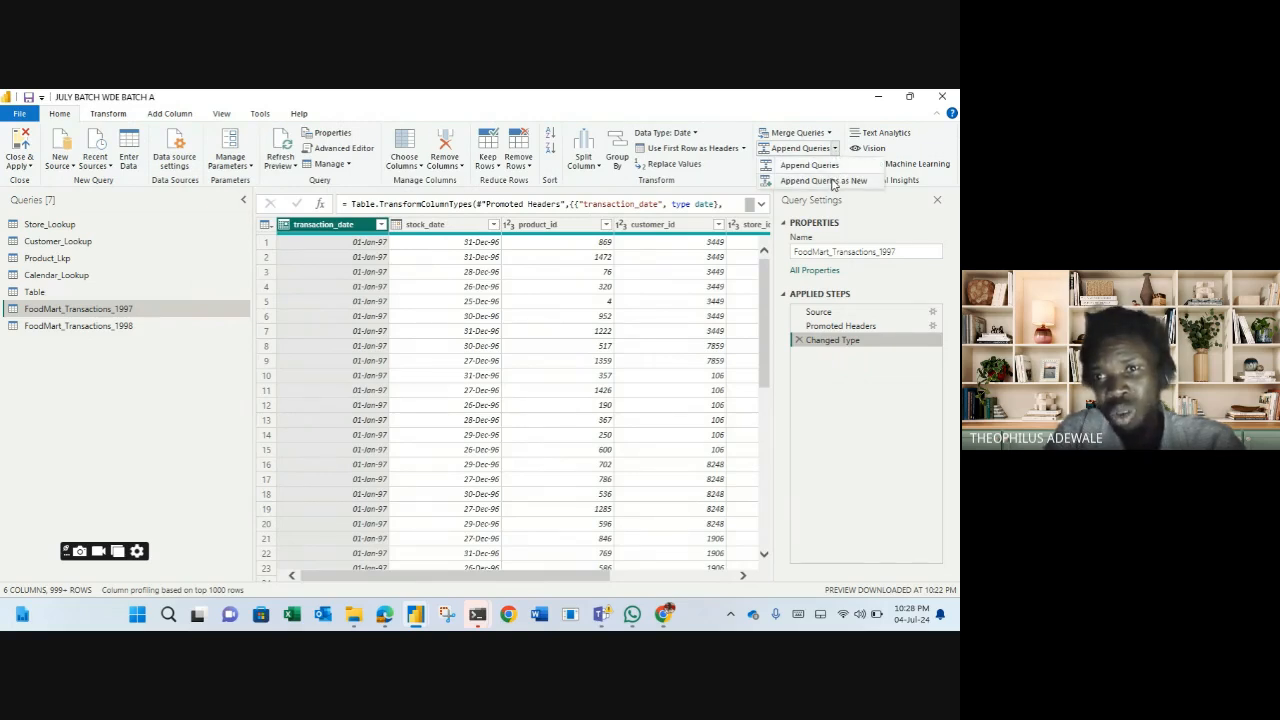
pyautogui.click(832, 181)
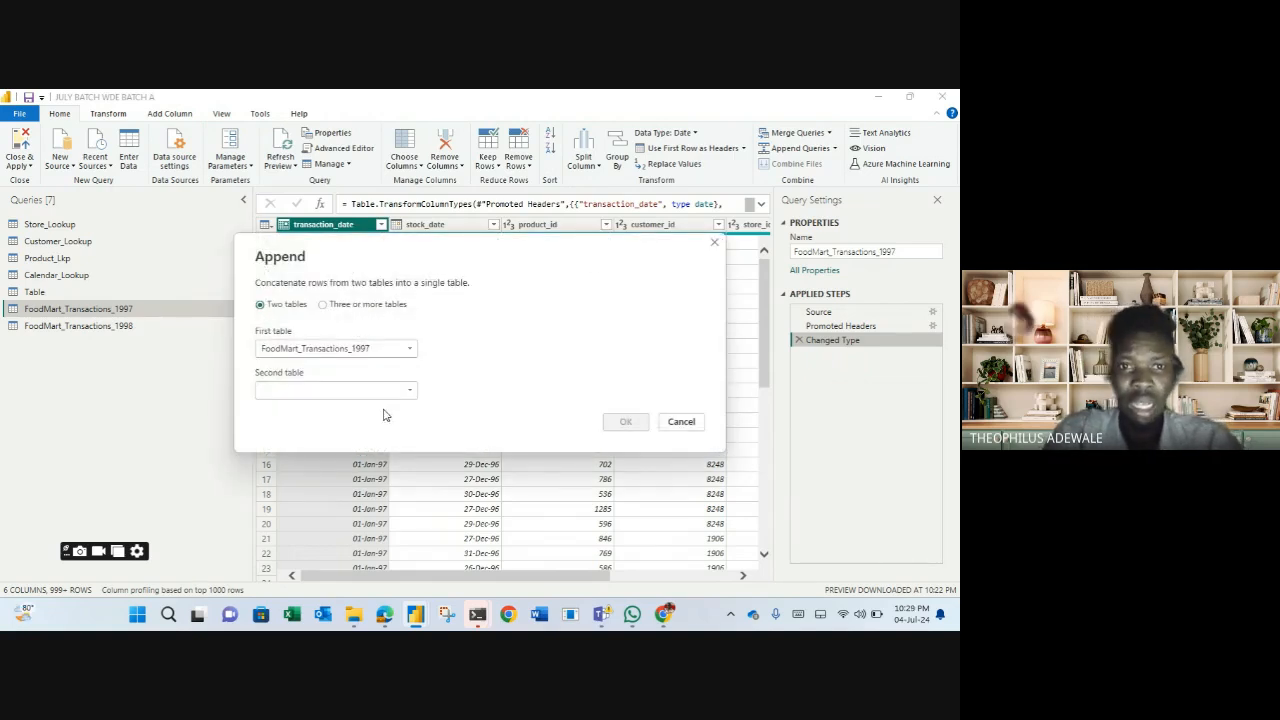
pyautogui.click(336, 392)
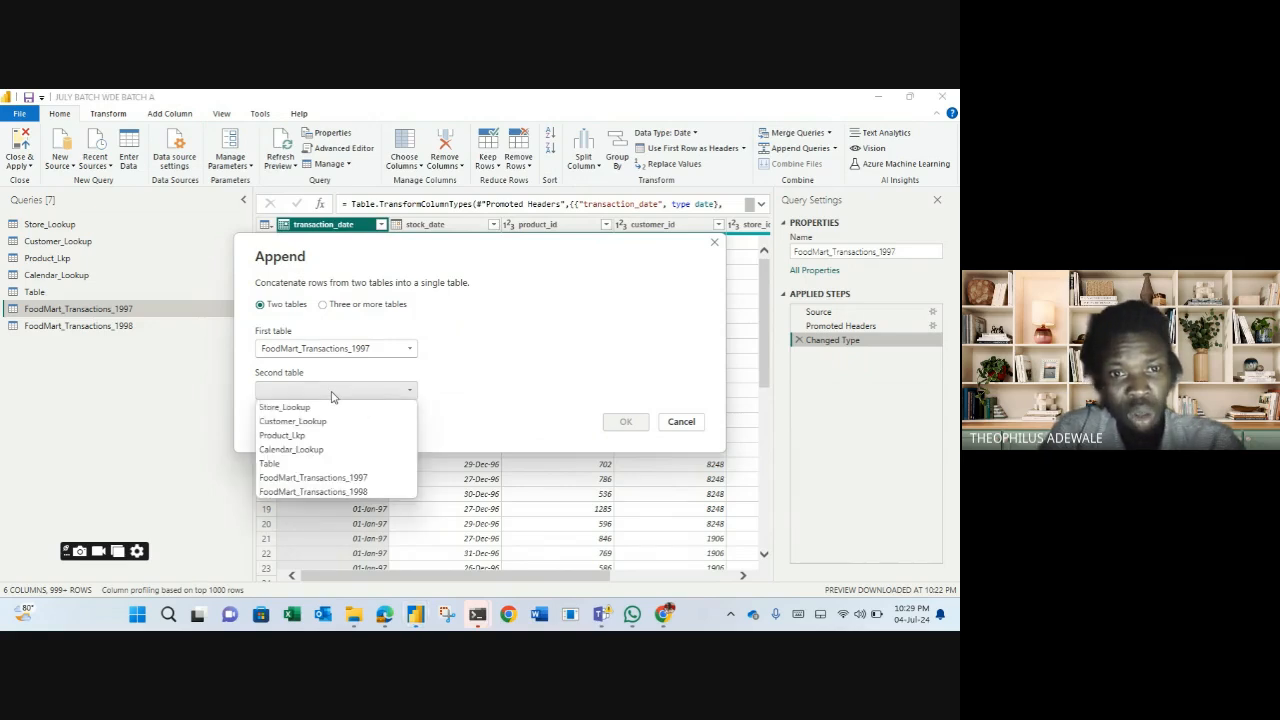
pyautogui.click(331, 492)
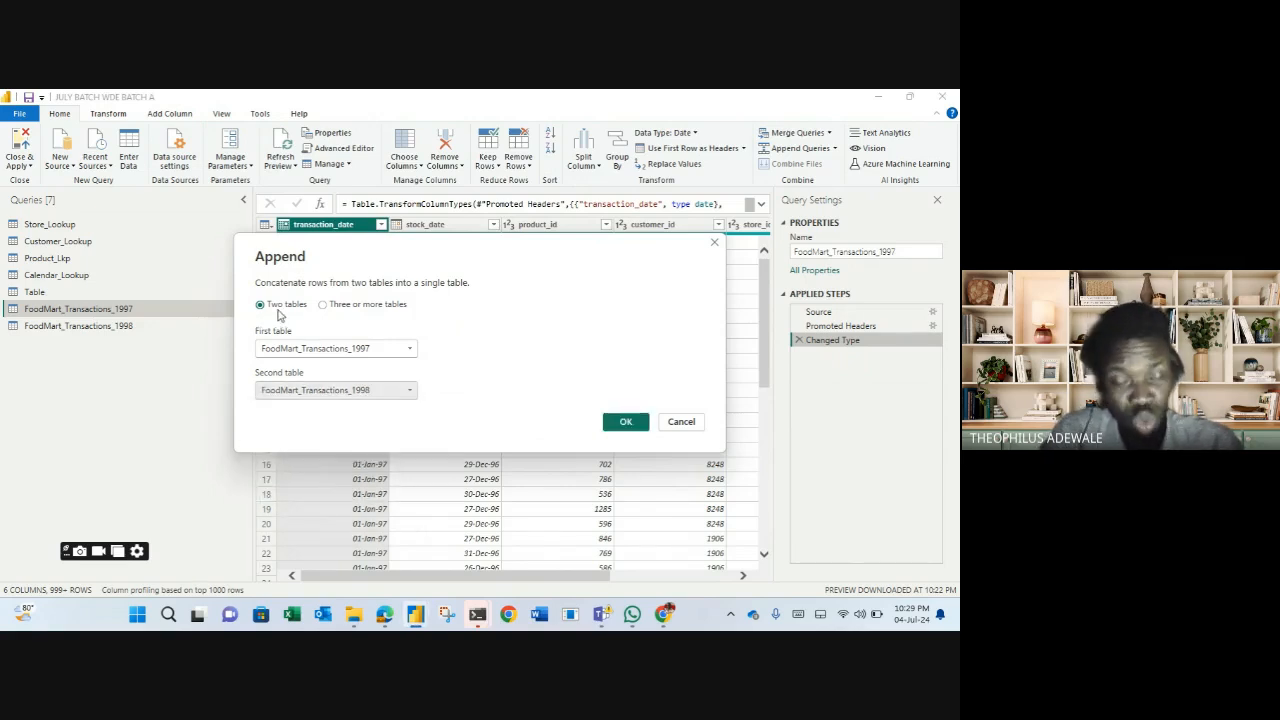
pyautogui.click(354, 306)
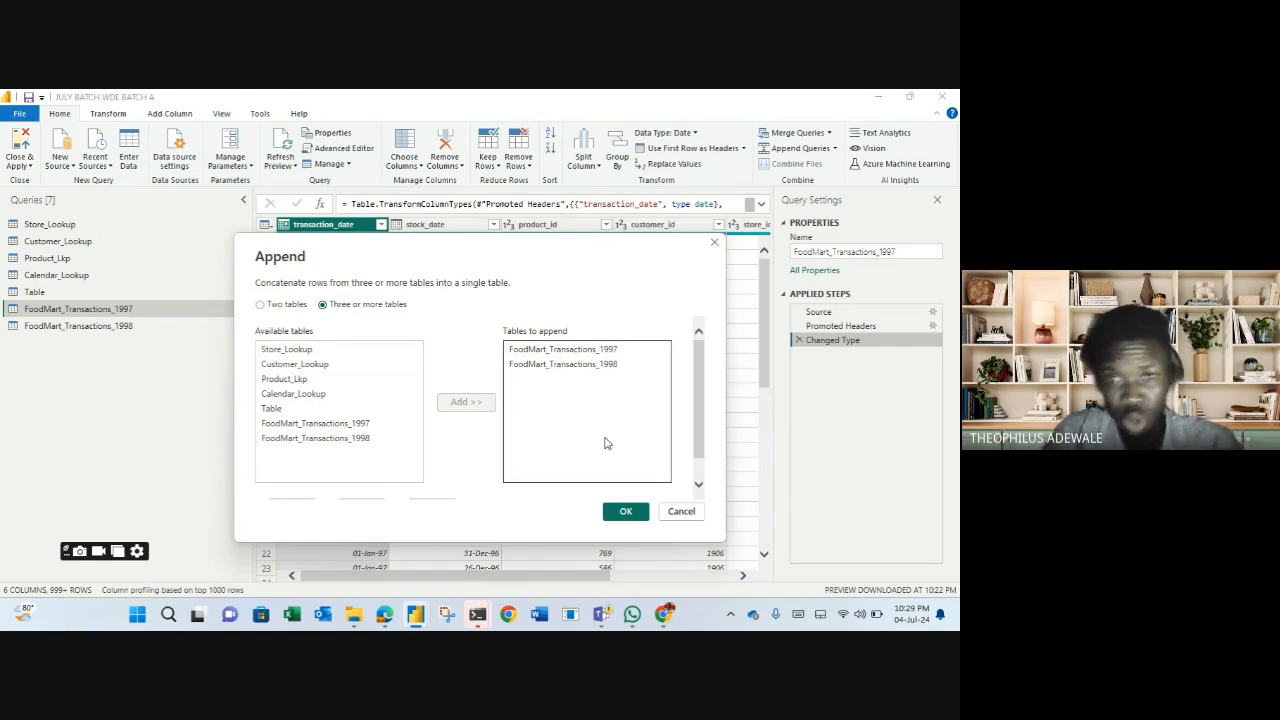
pyautogui.click(284, 308)
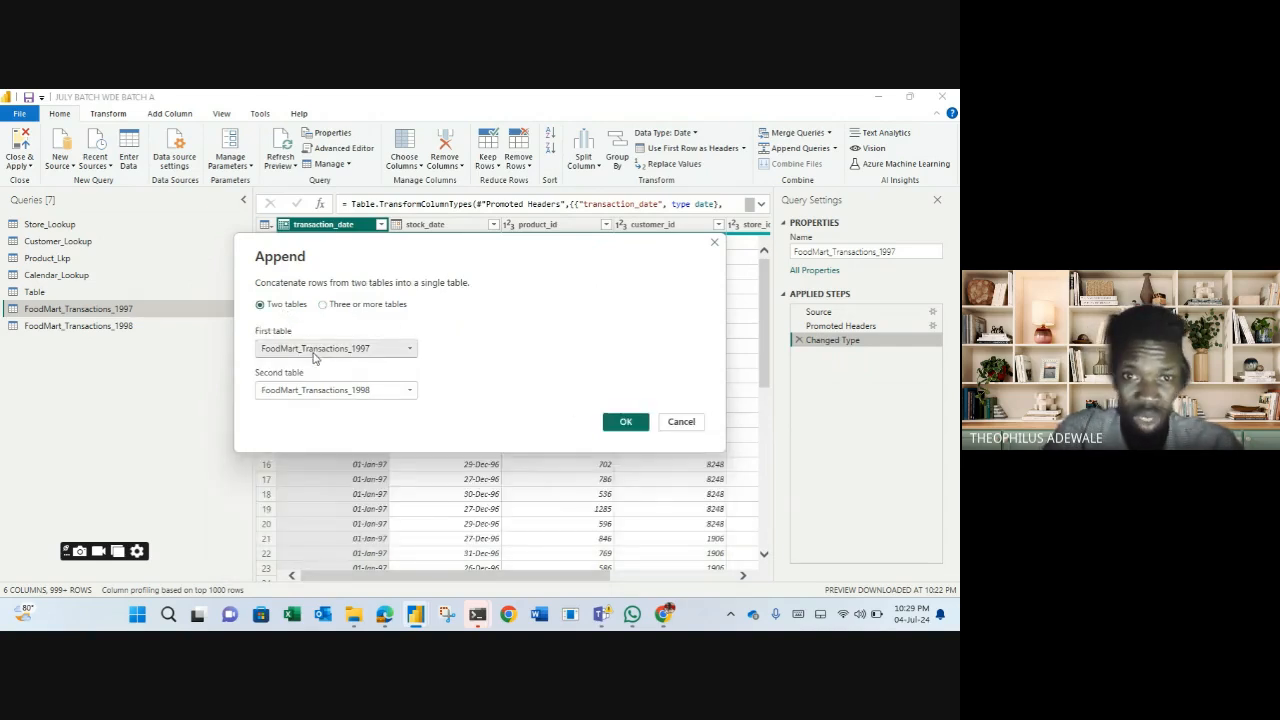
pyautogui.click(625, 421)
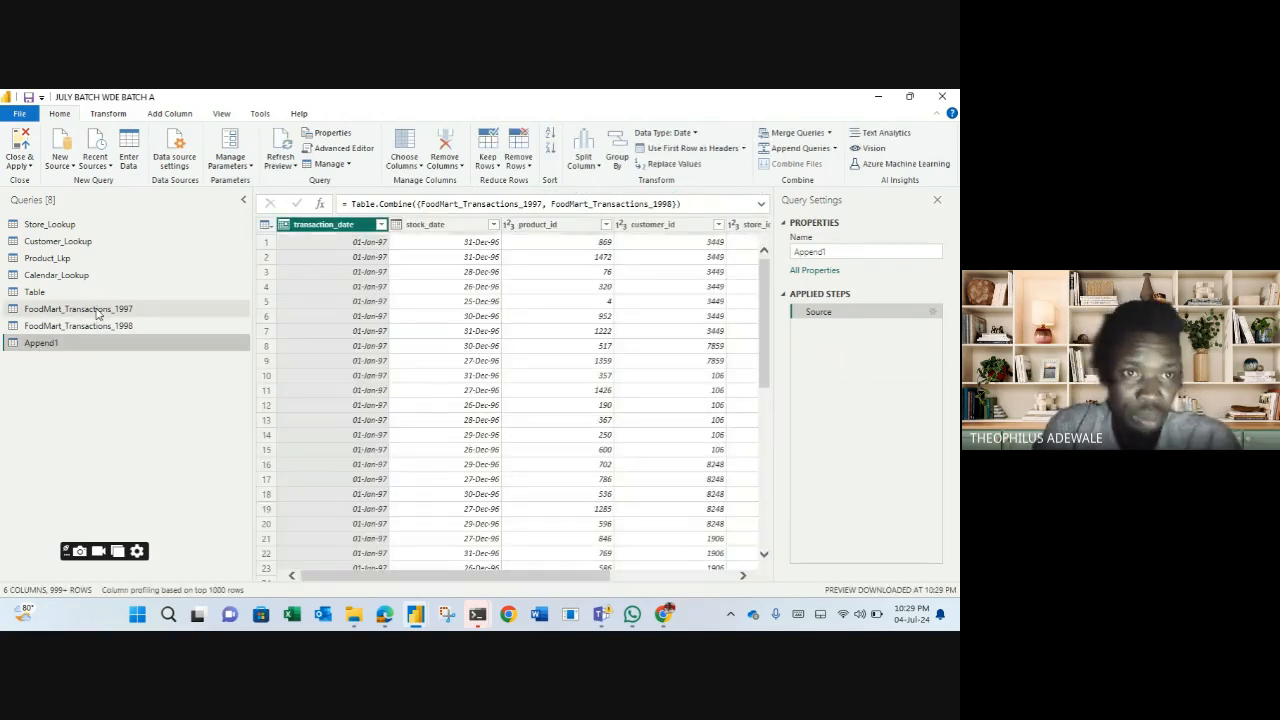
# Count the rows of the original FoodMart_Transactions_1997 query
pyautogui.click(91, 312)
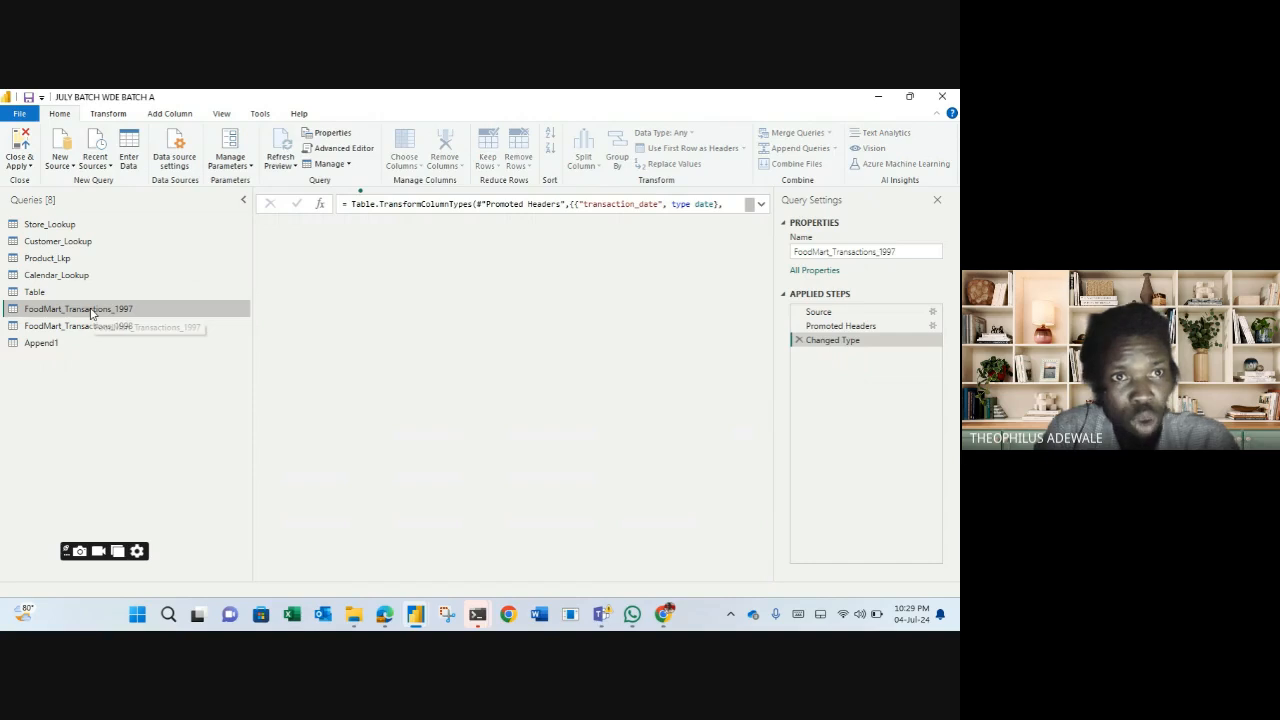
pyautogui.click(108, 113)
pyautogui.click(120, 164)
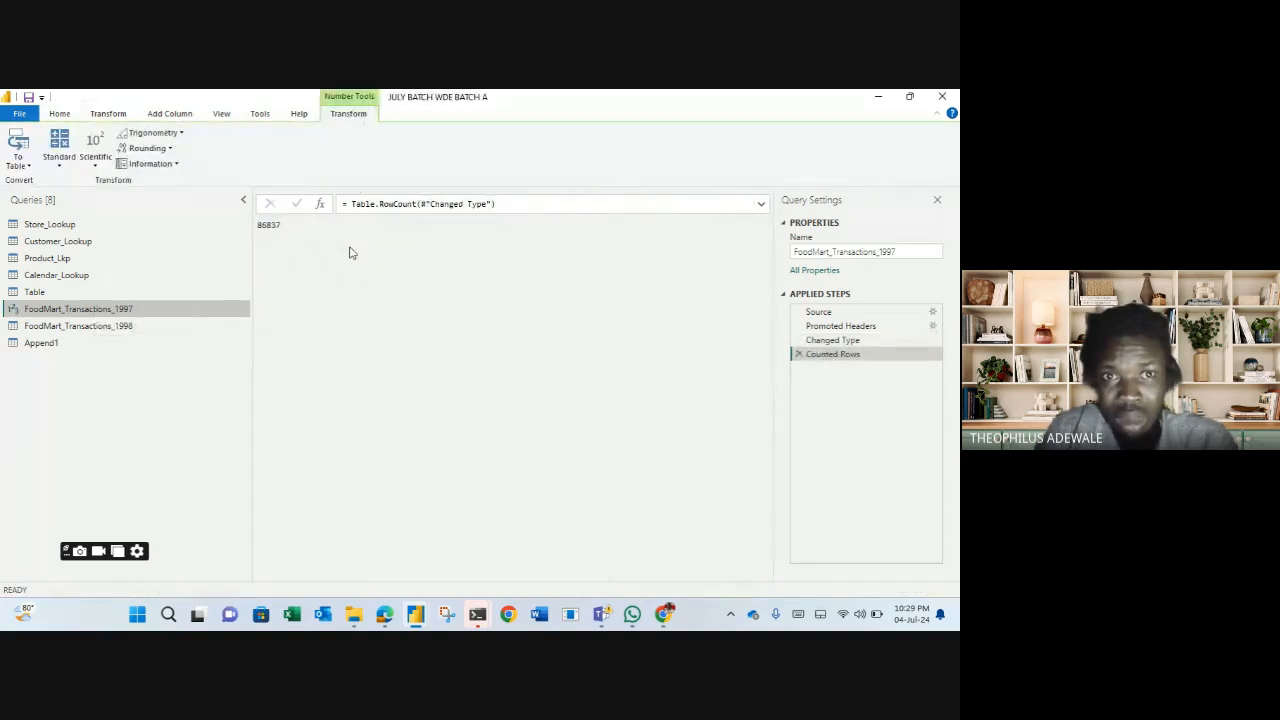
# Count the rows of FoodMart_Transactions_1998, and delete the Counted Rows applied step from both the 1998 and 1997 transaction queries
pyautogui.click(104, 326)
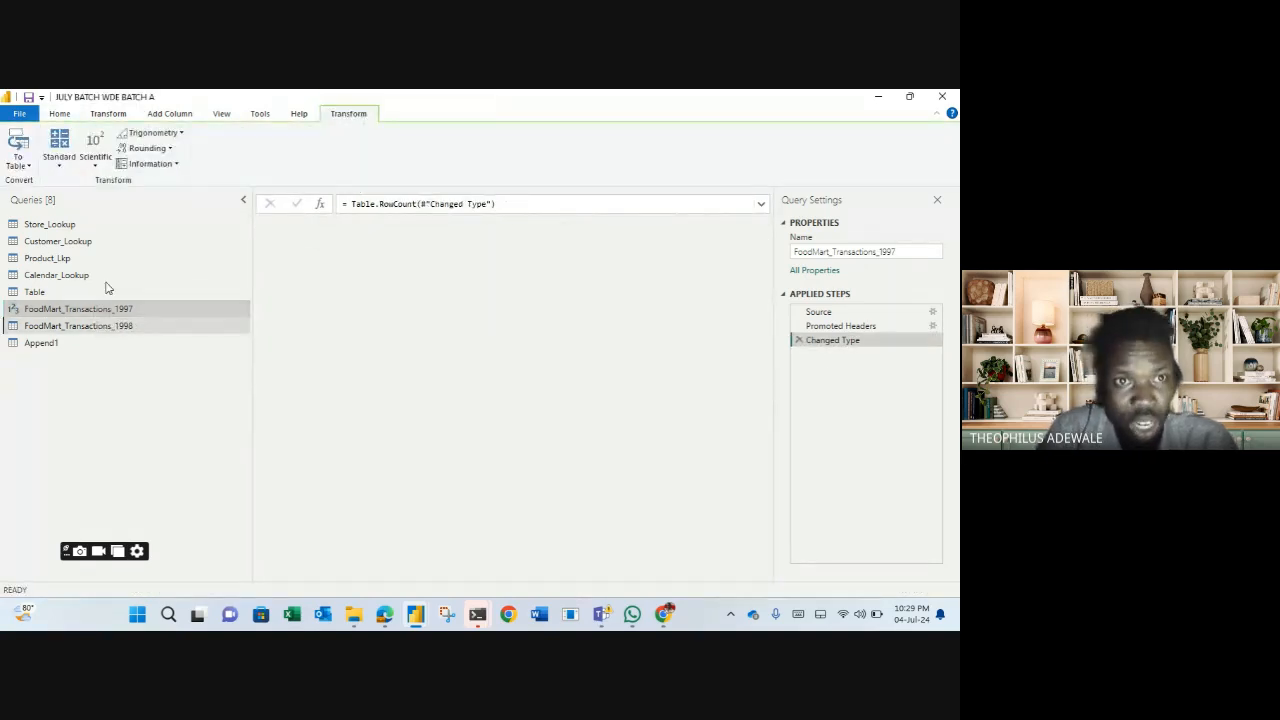
pyautogui.click(100, 116)
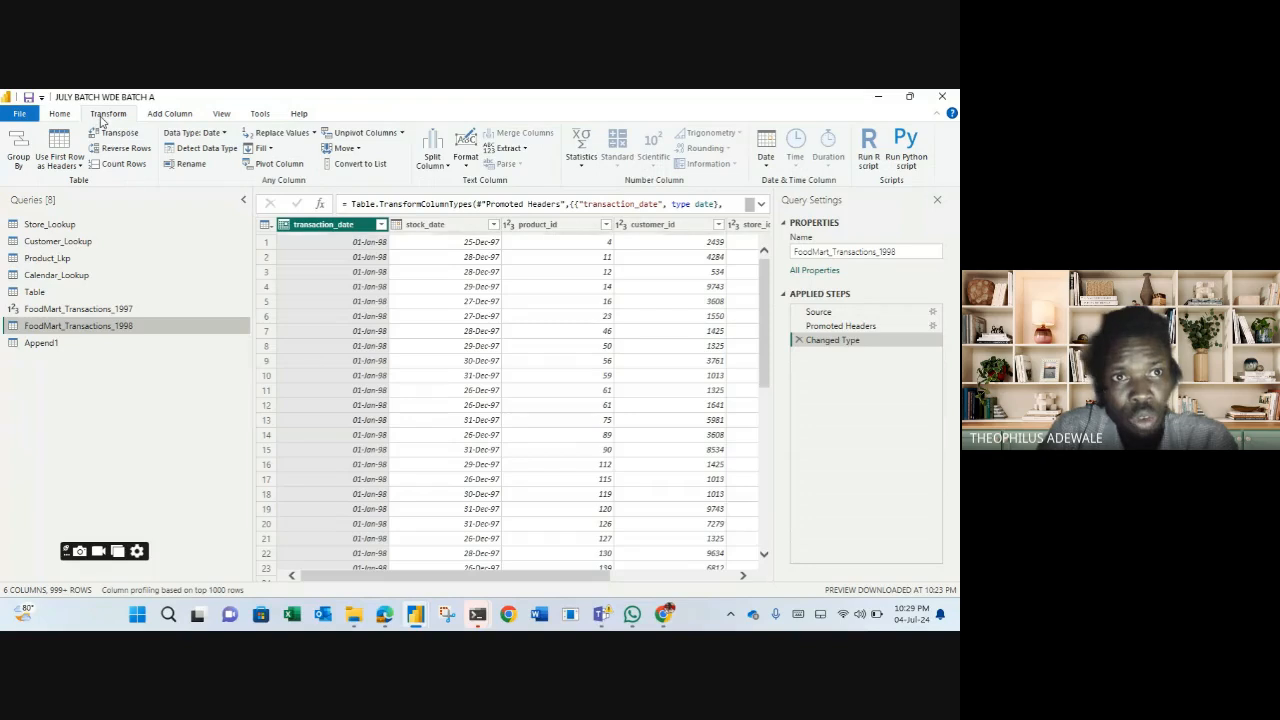
pyautogui.click(120, 164)
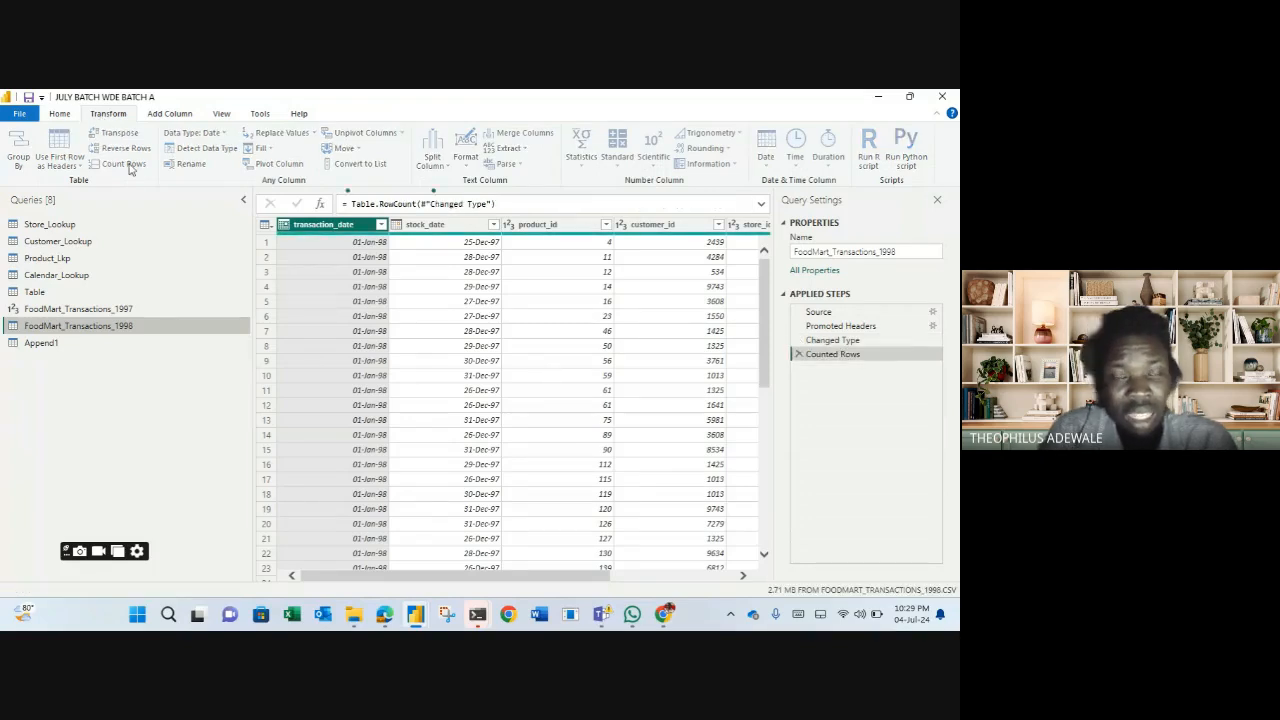
pyautogui.click(799, 354)
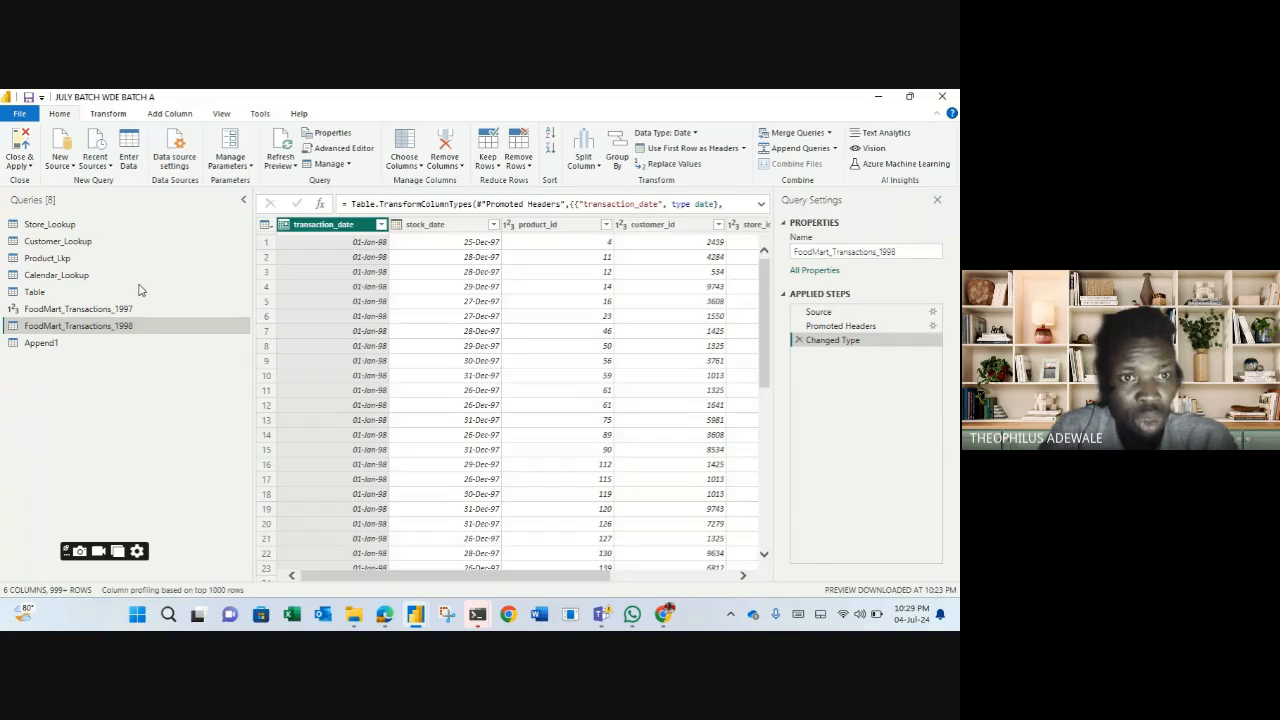
pyautogui.click(135, 309)
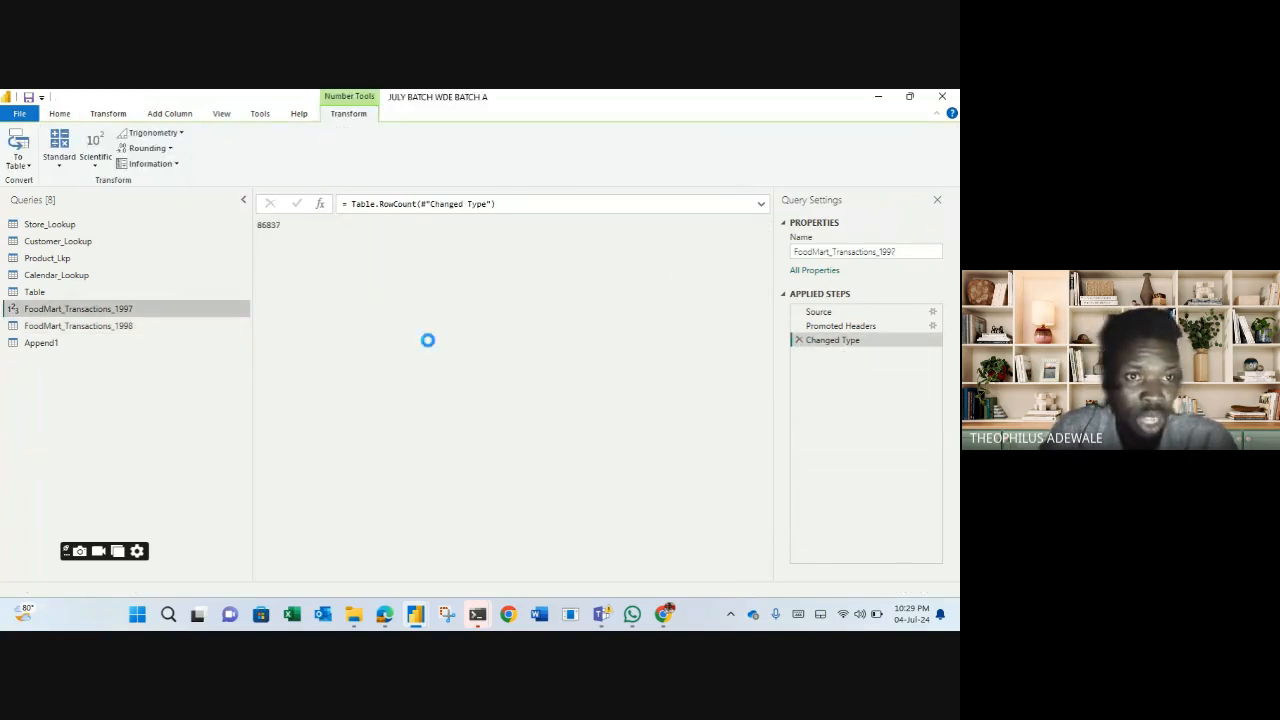
# Rename the Append1 query as Transaction append
pyautogui.click(42, 343)
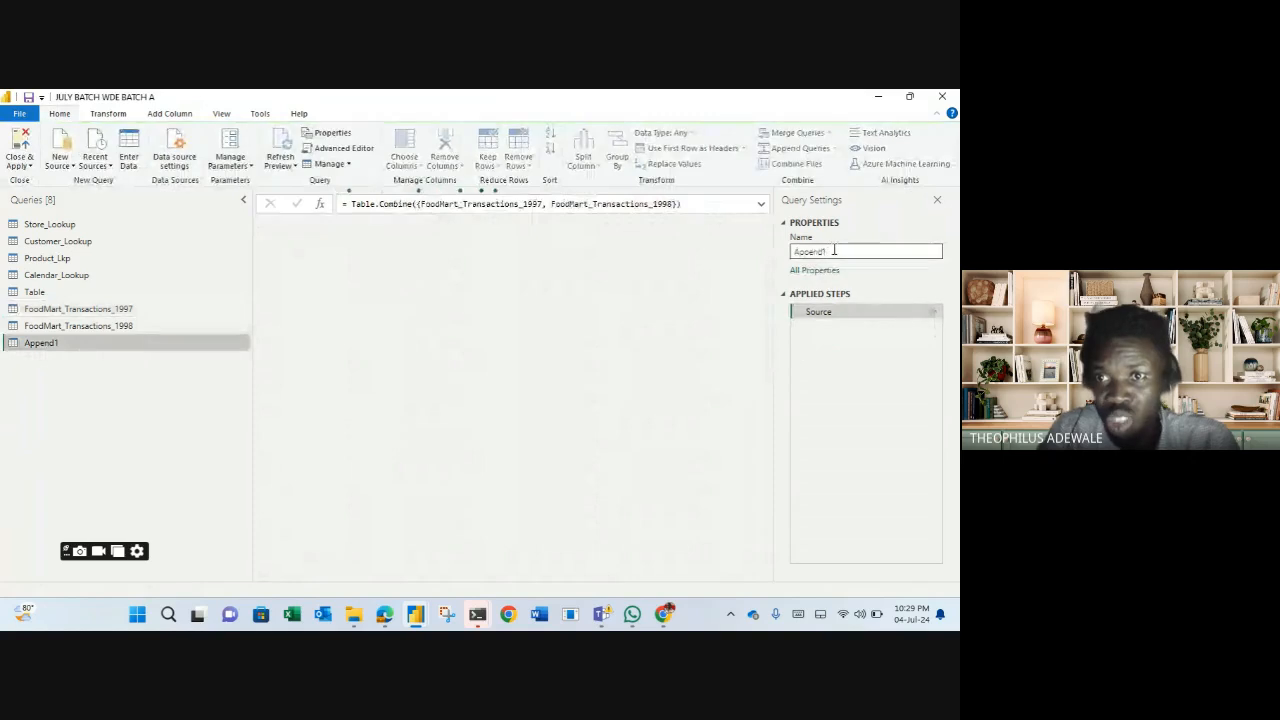
pyautogui.moveTo(834, 251); pyautogui.dragTo(696, 257)
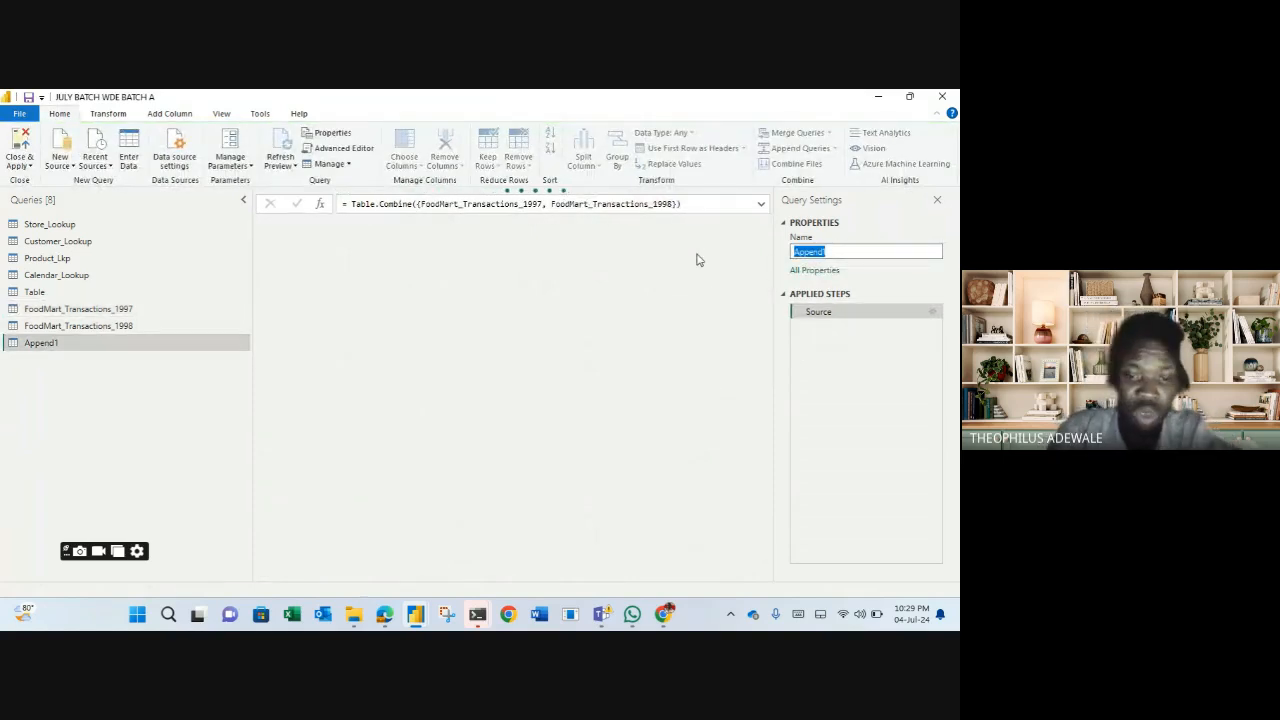
pyautogui.write('T')
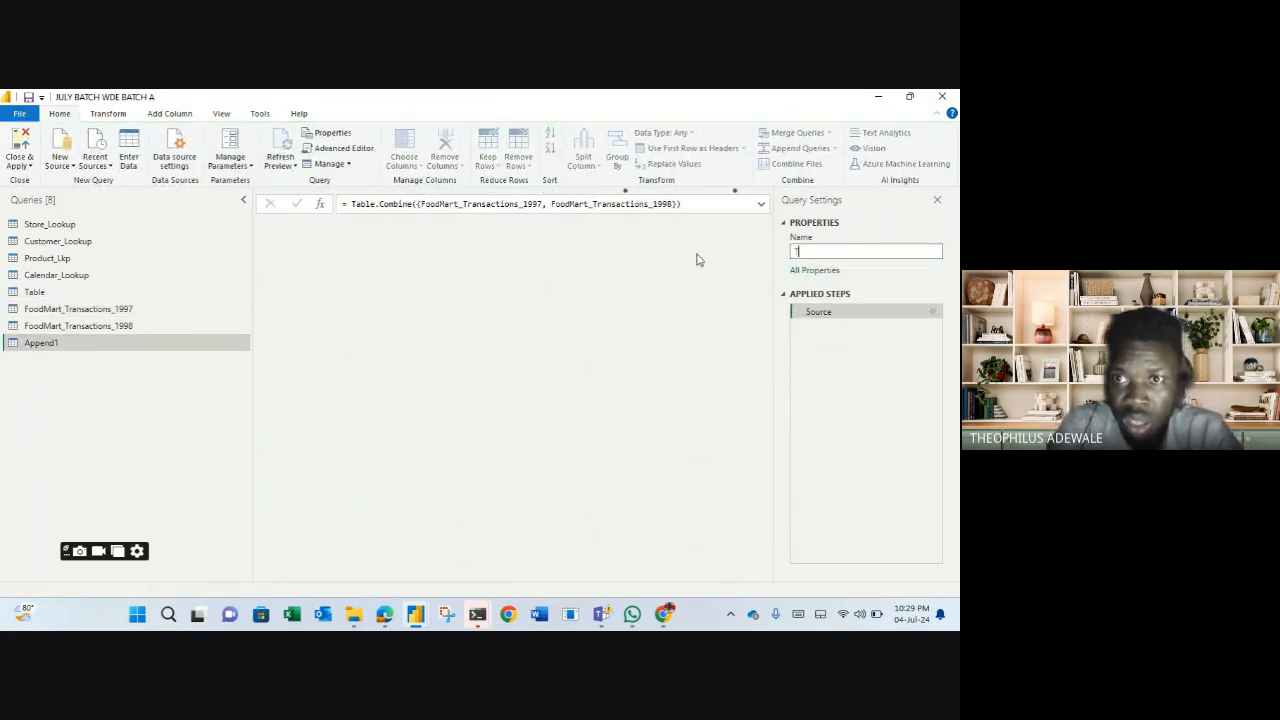
pyautogui.write('ransaction')
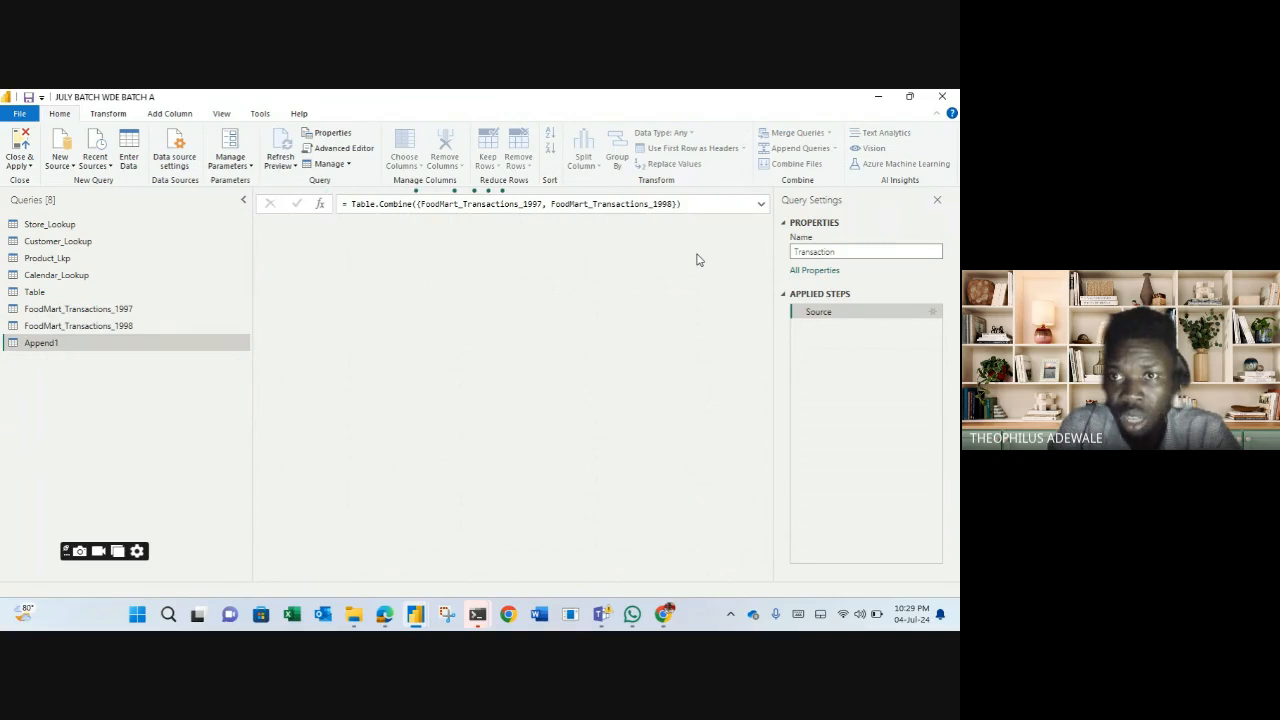
pyautogui.write(' append')
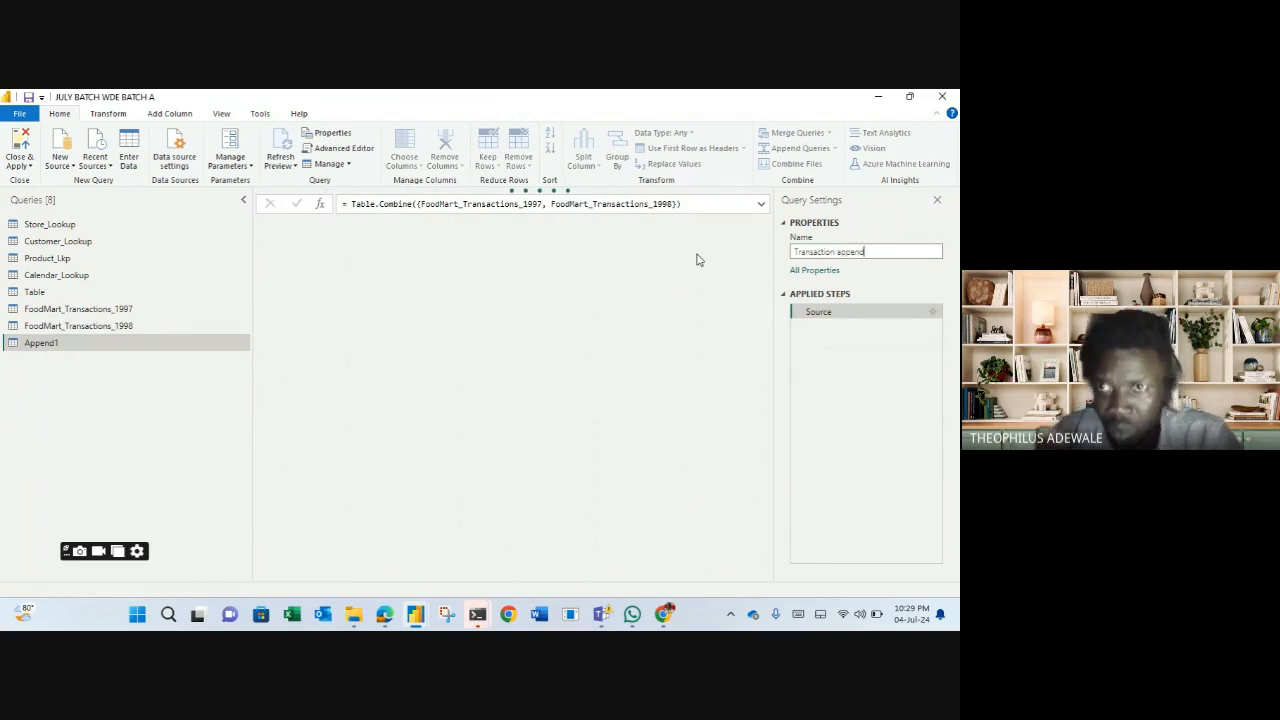
pyautogui.press('Return')
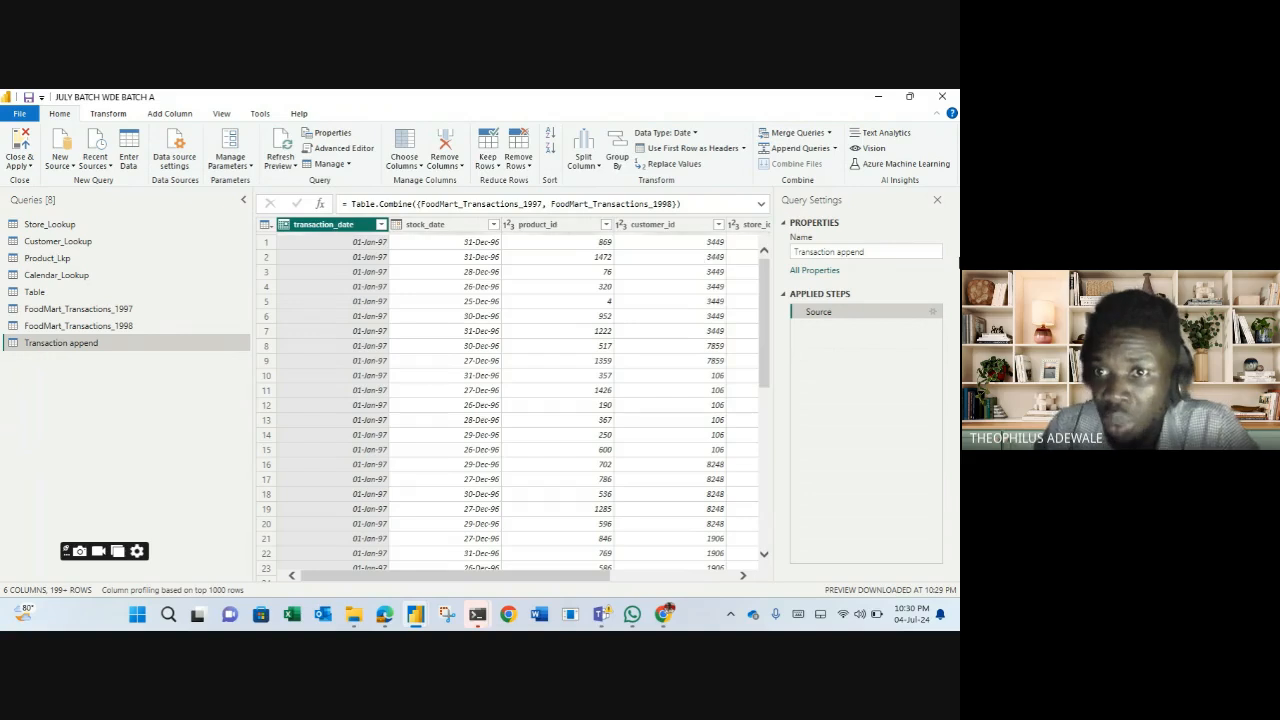
# Correct the appended query's name to Transactions_append
pyautogui.click(880, 251)
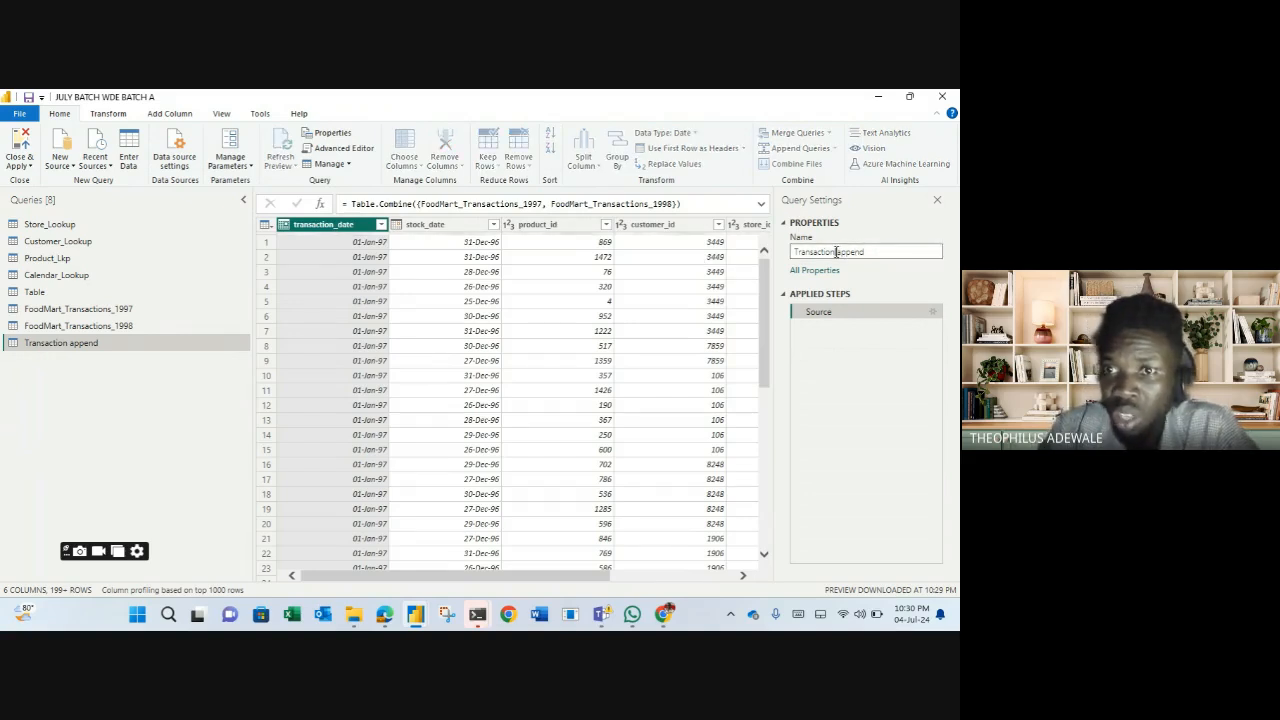
pyautogui.write('s')
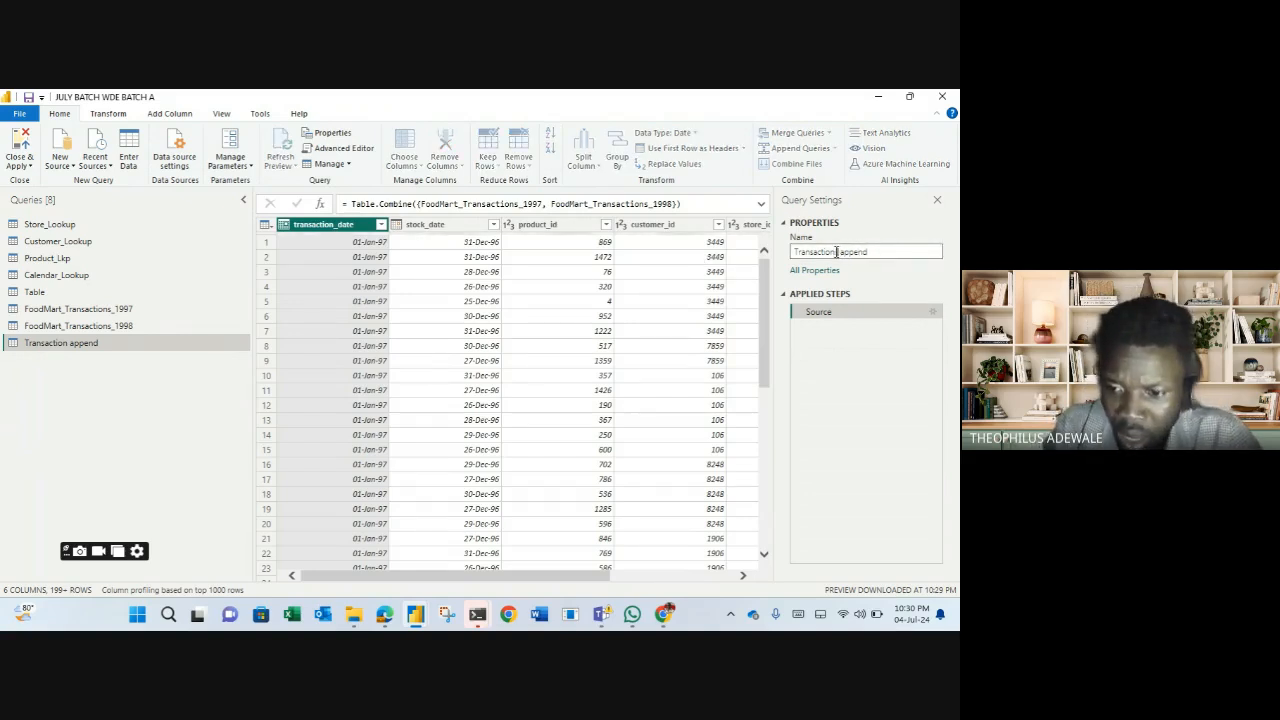
pyautogui.write('_')
pyautogui.press('Delete')
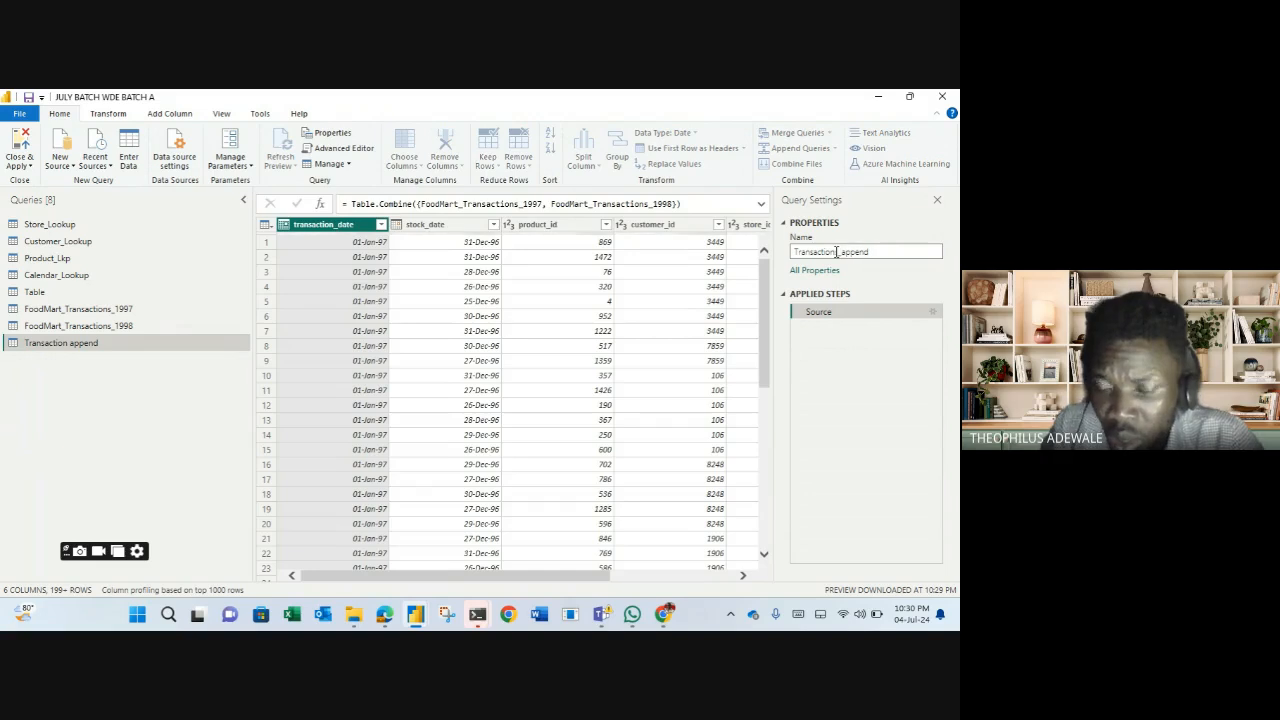
pyautogui.press('Return')
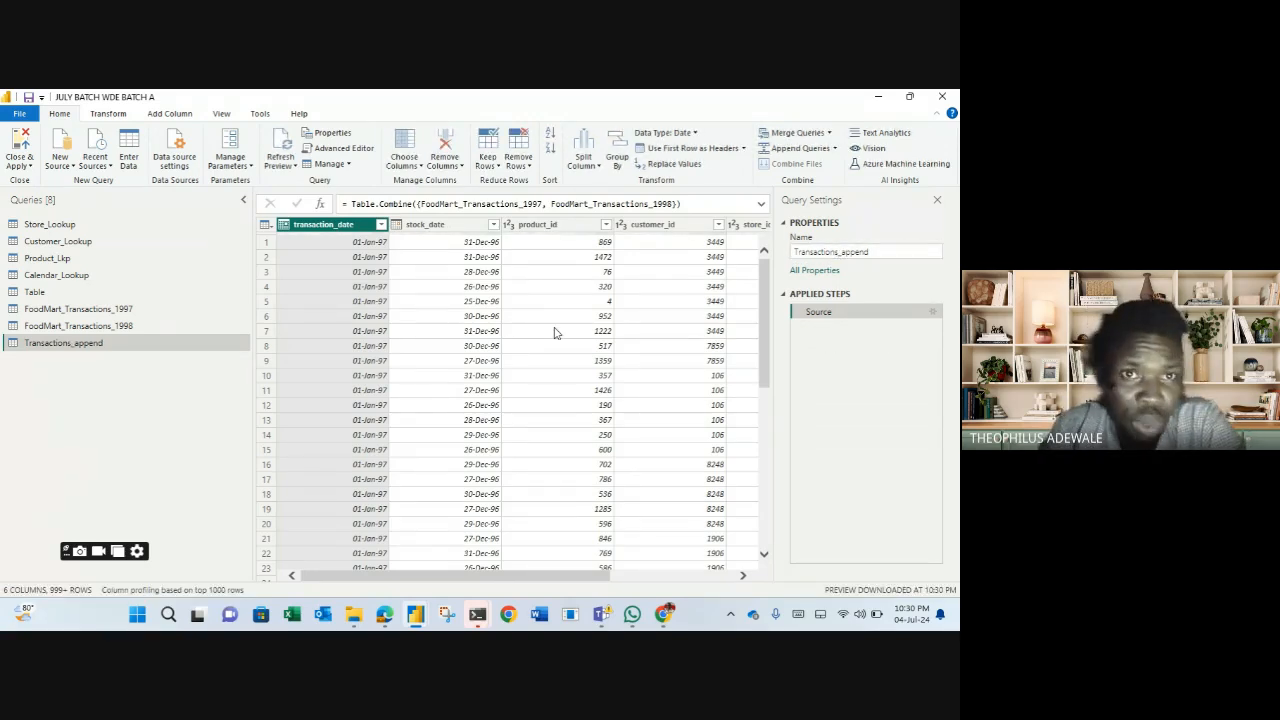
# Count the rows of Transactions_append and delete the Counted Rows applied step
pyautogui.click(107, 115)
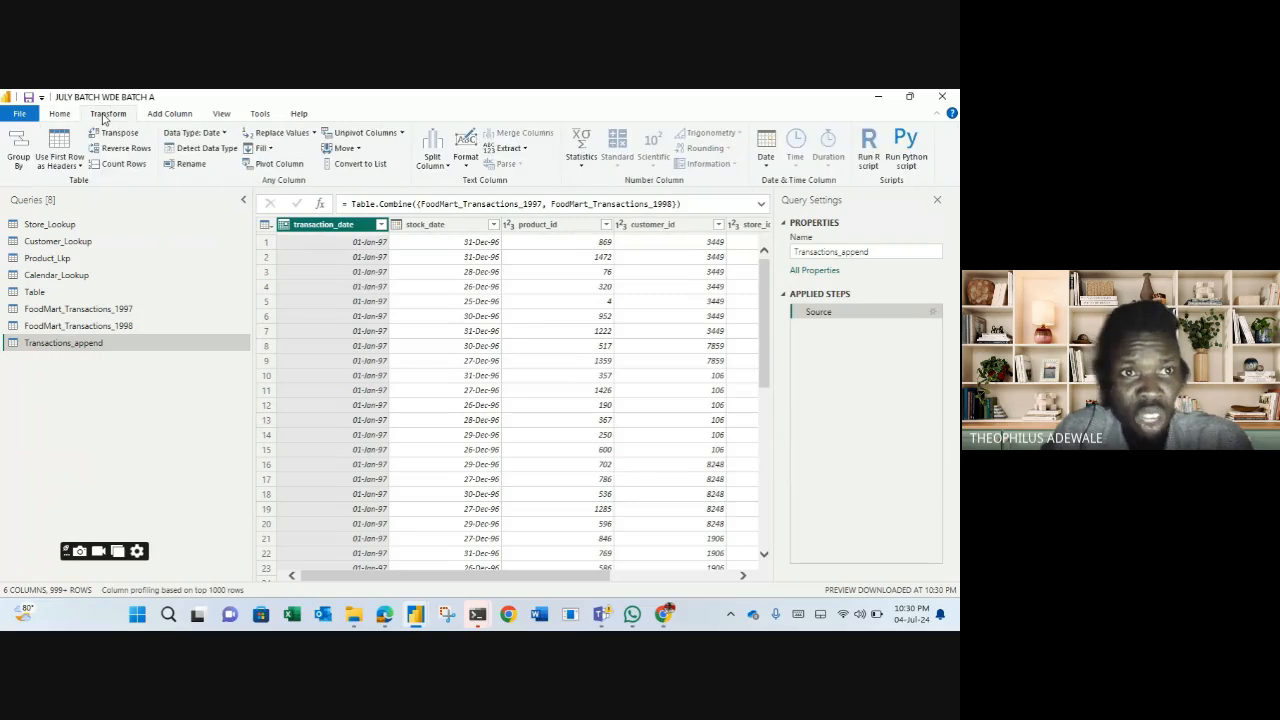
pyautogui.click(123, 165)
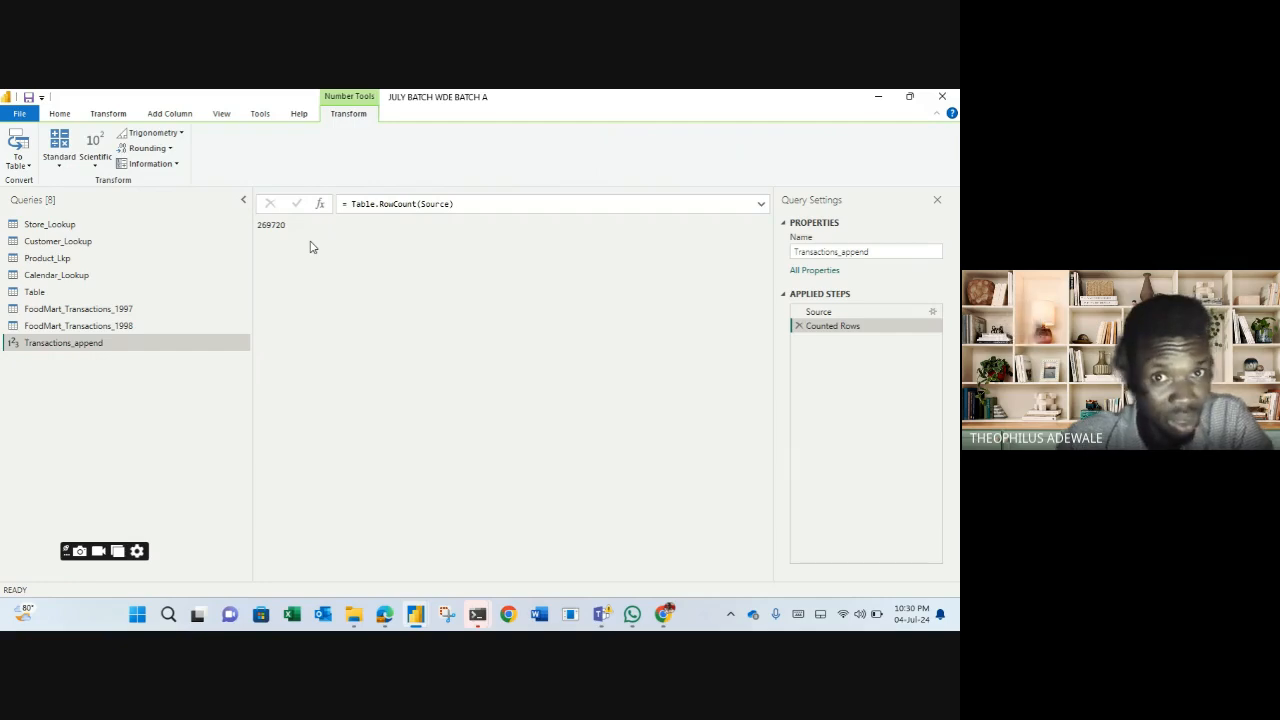
pyautogui.click(799, 326)
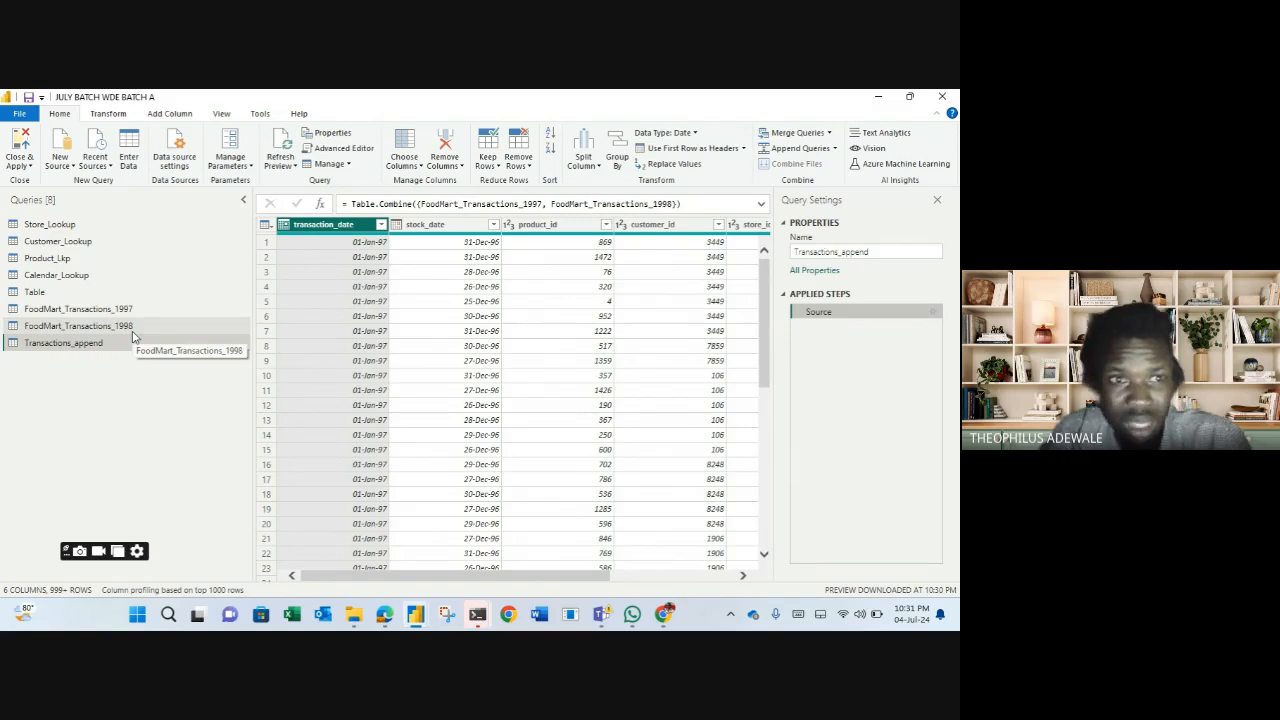
# Start a new data source import with the Folder connector from the File category
pyautogui.click(152, 312)
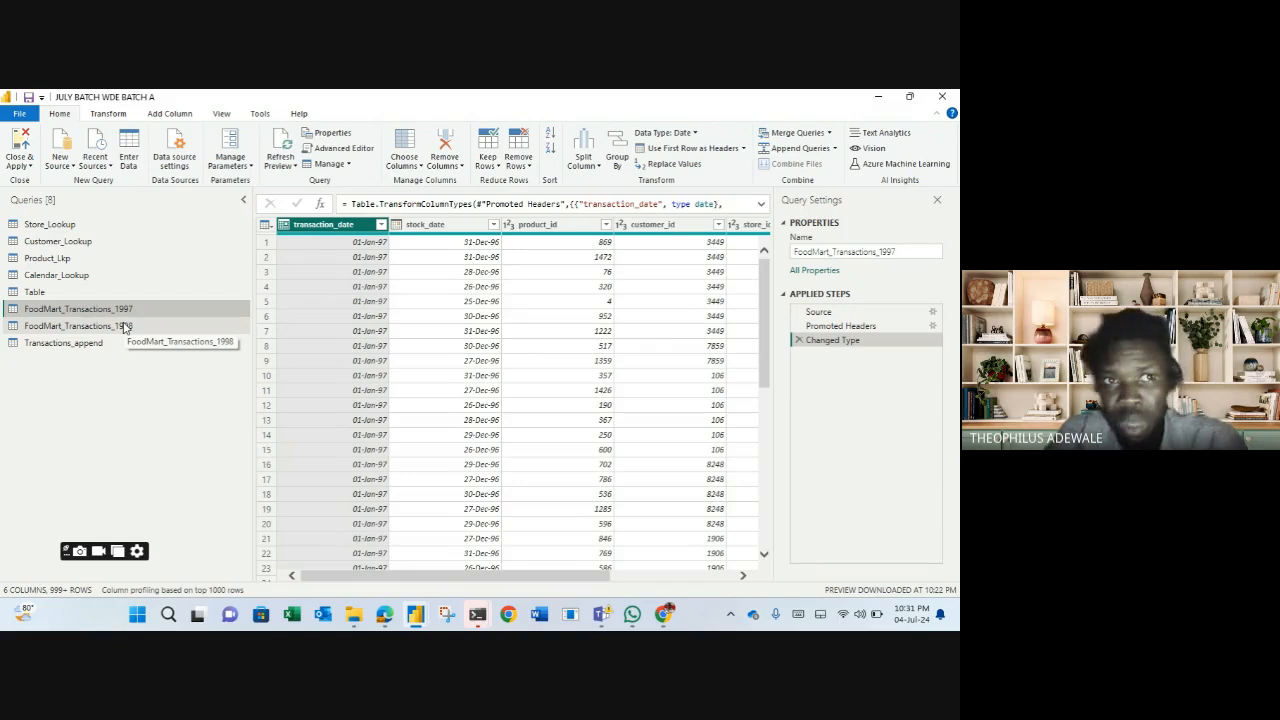
pyautogui.click(66, 166)
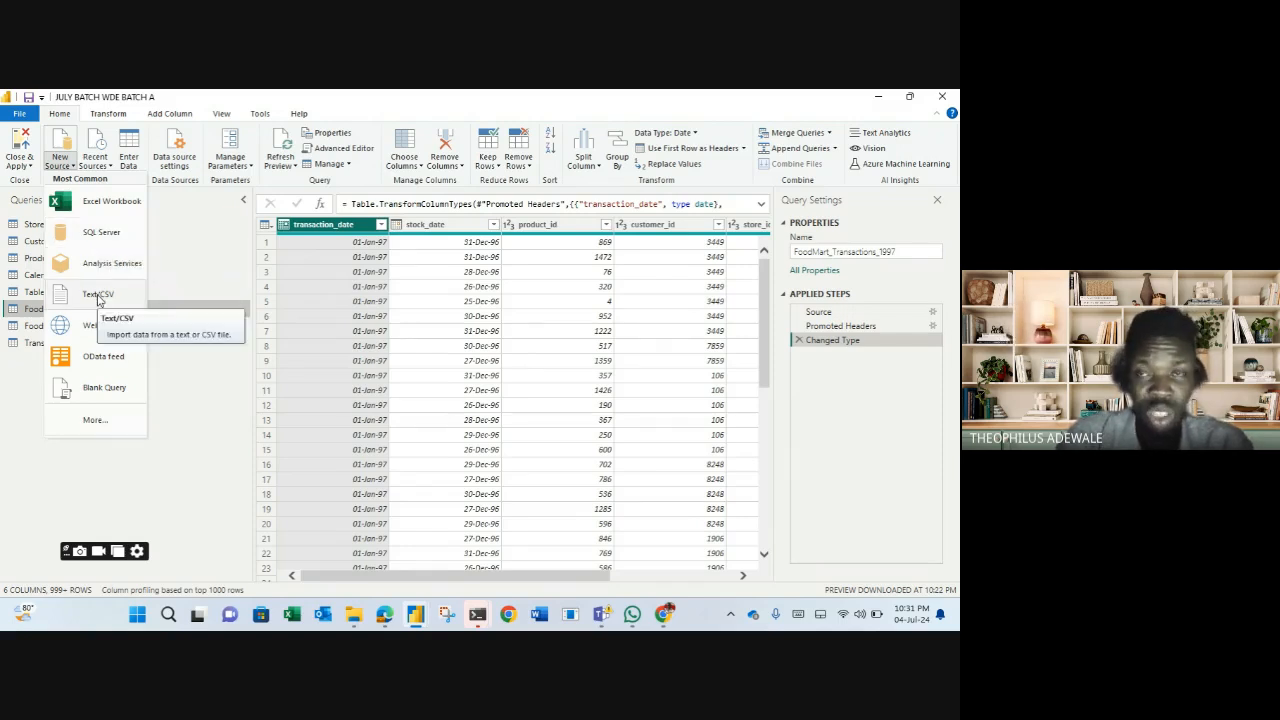
pyautogui.click(95, 420)
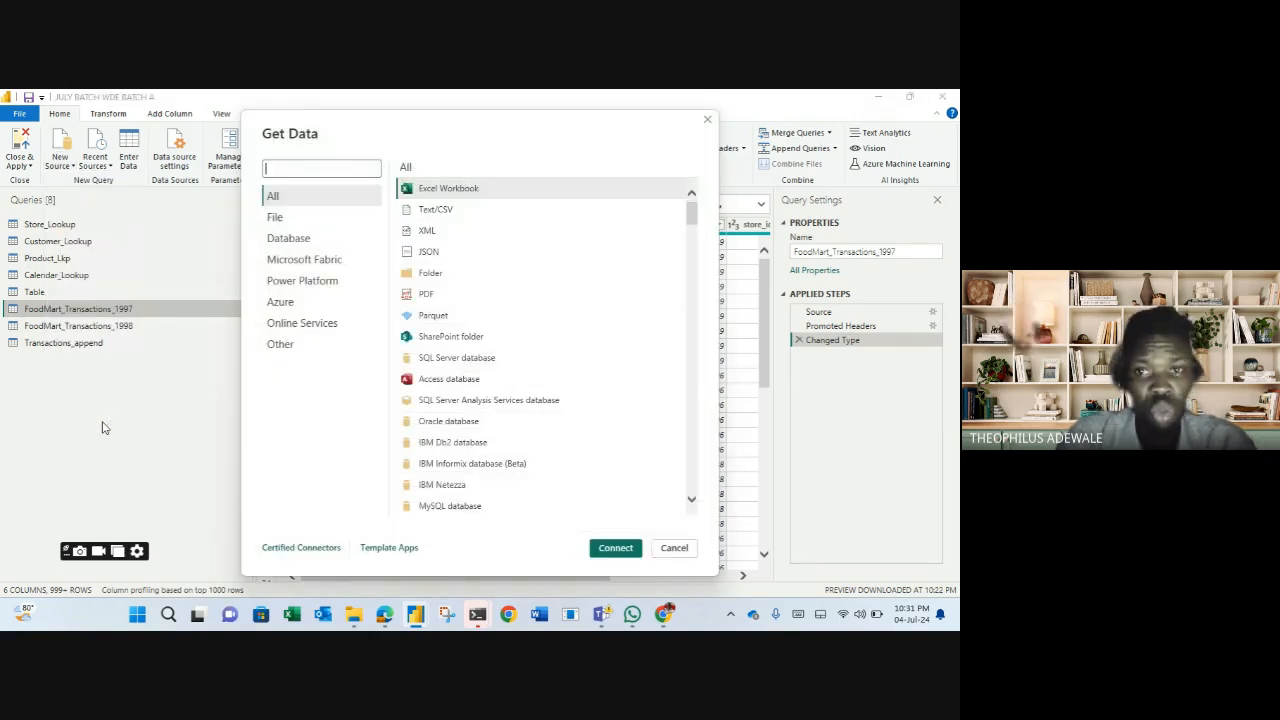
pyautogui.click(284, 216)
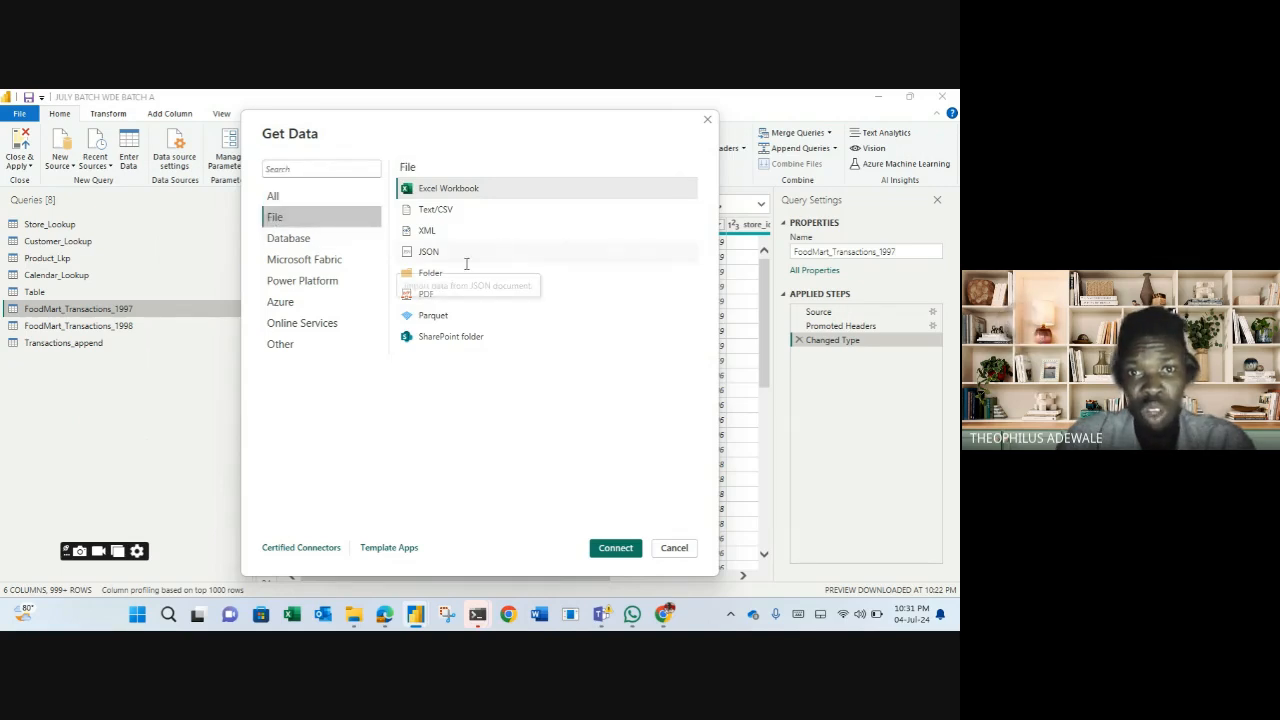
pyautogui.click(436, 282)
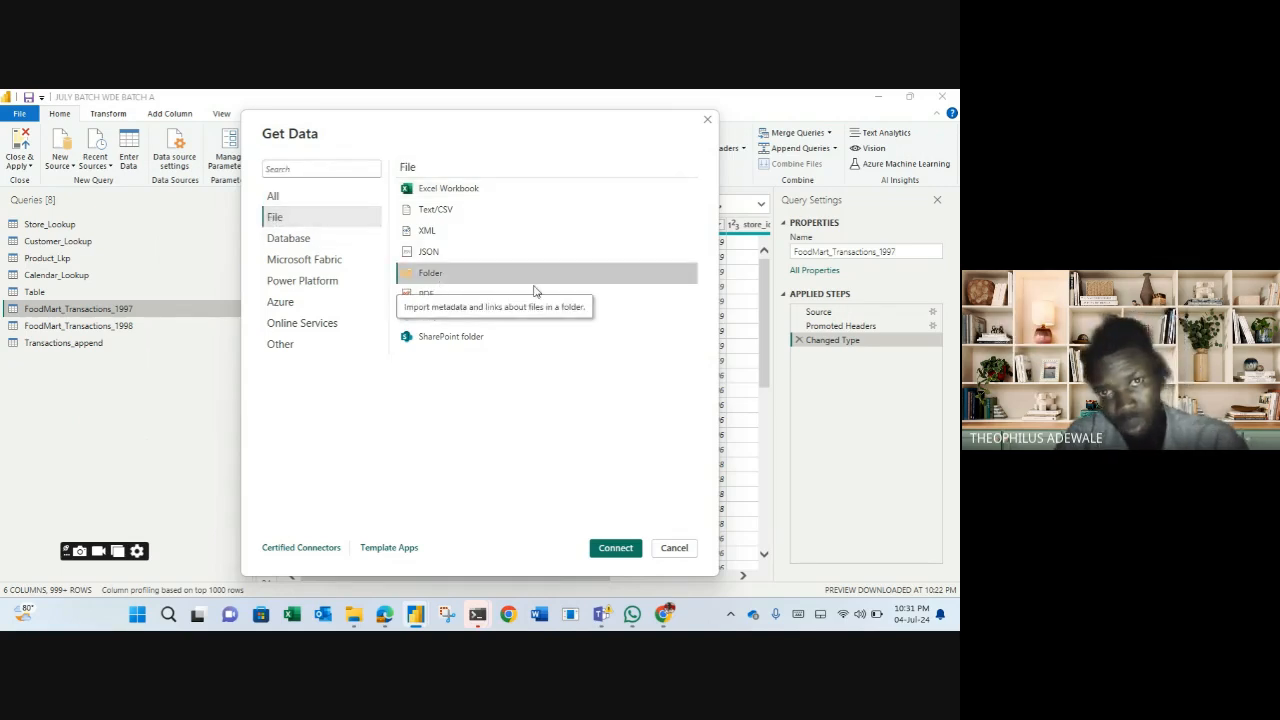
pyautogui.click(611, 550)
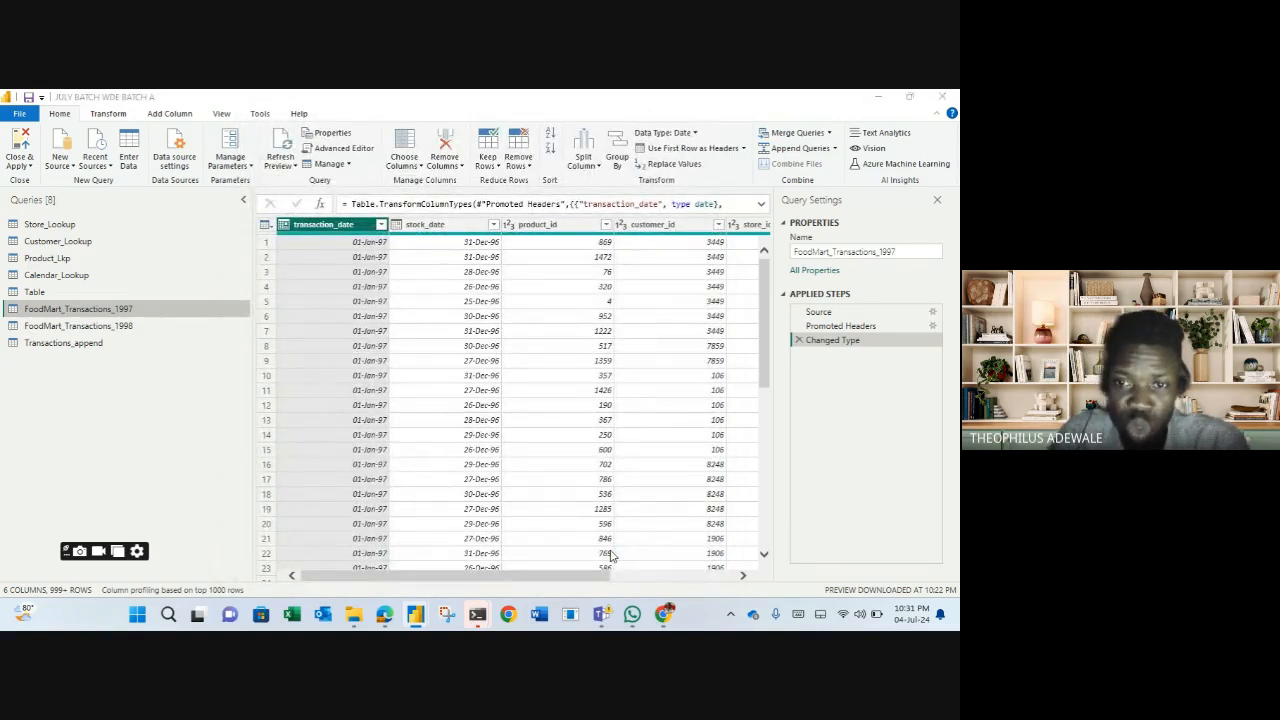
# Copy the path of the FoodMart_CSV_Files\Transactions folder from File Explorer and submit it as the folder path of the import
pyautogui.click(353, 614)
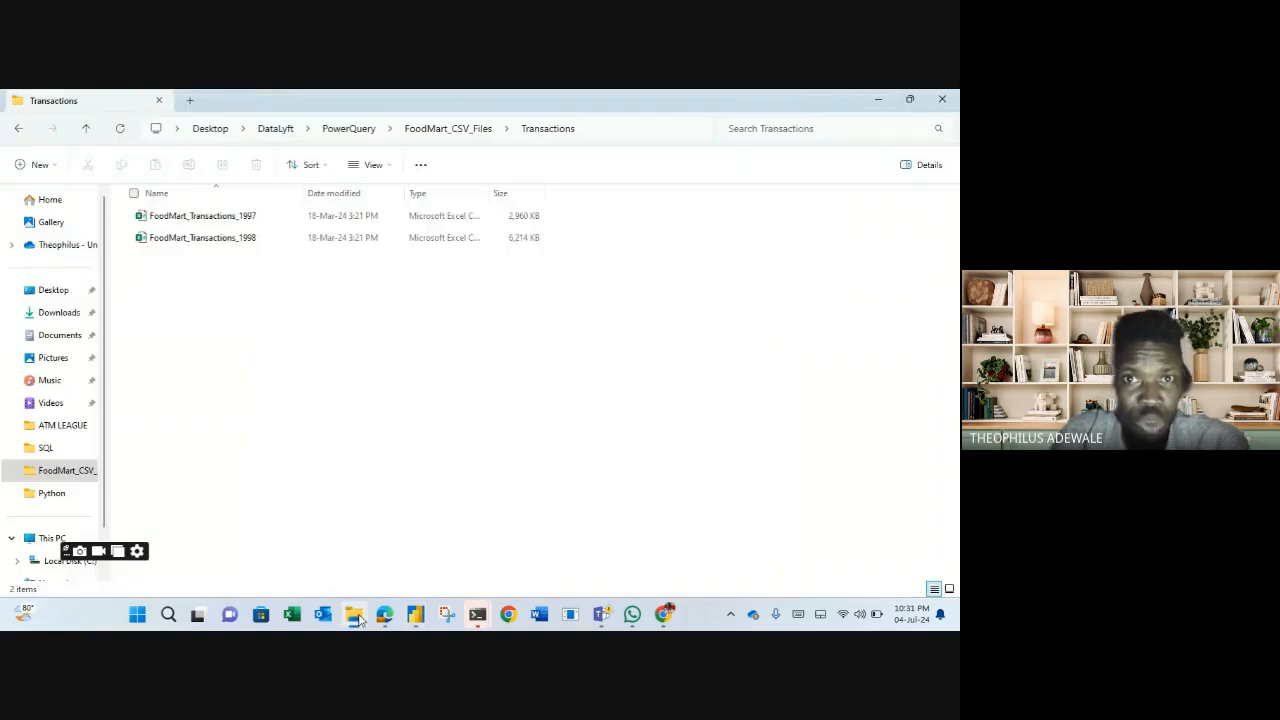
pyautogui.click(625, 122)
pyautogui.hotkey('ctrl', 'c')
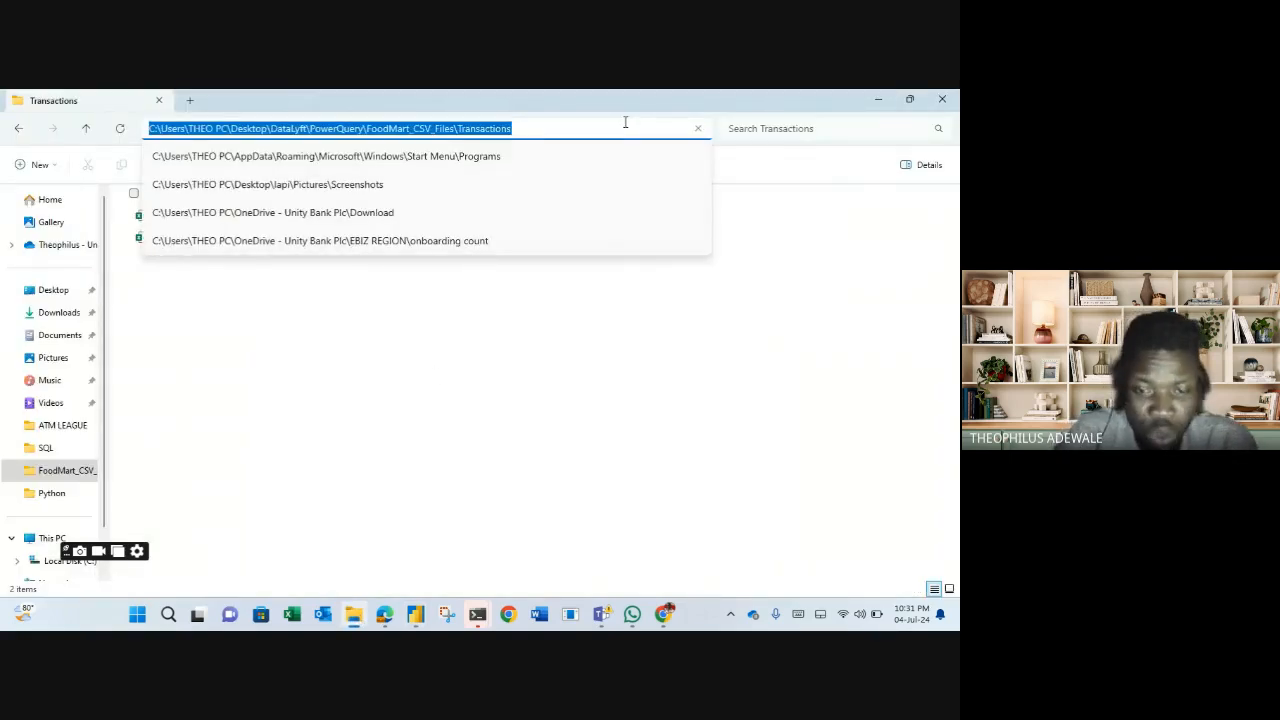
pyautogui.click(880, 99)
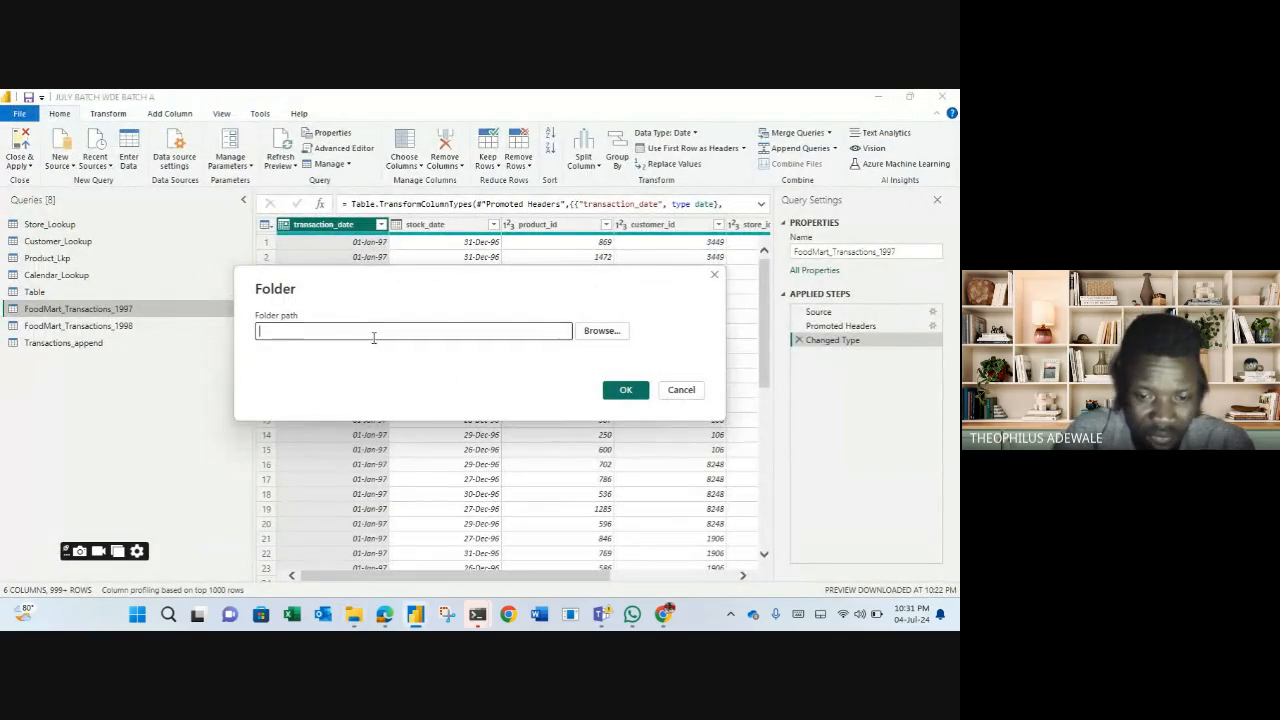
pyautogui.hotkey('ctrl', 'v')
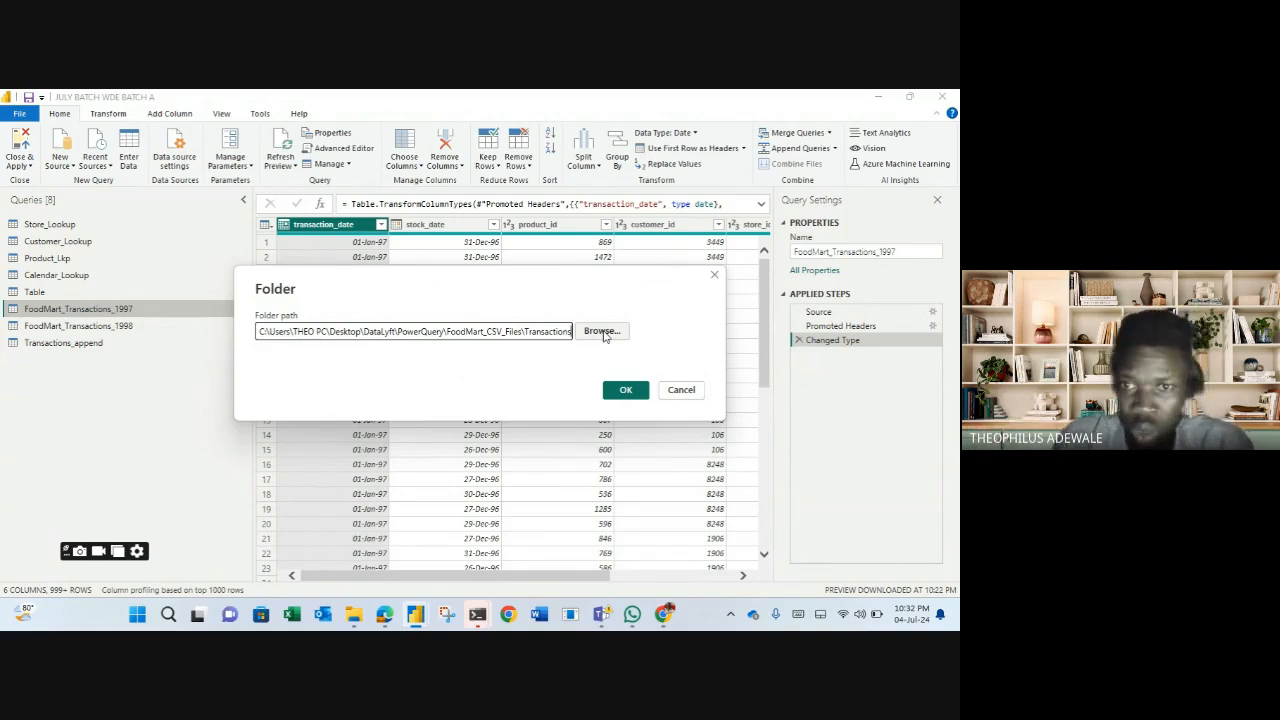
pyautogui.click(624, 391)
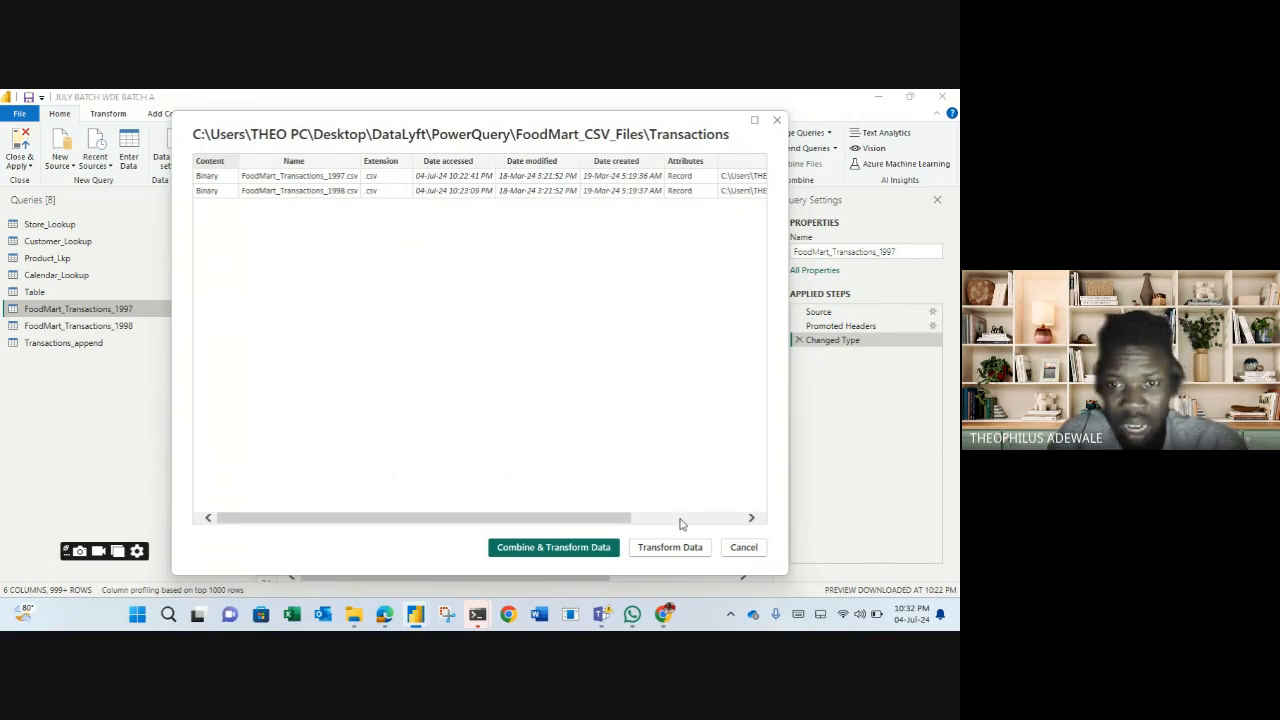
# Load the folder's file list for transformation and combine the Content binaries, using the first file as sample and comma as delimiter
pyautogui.click(670, 548)
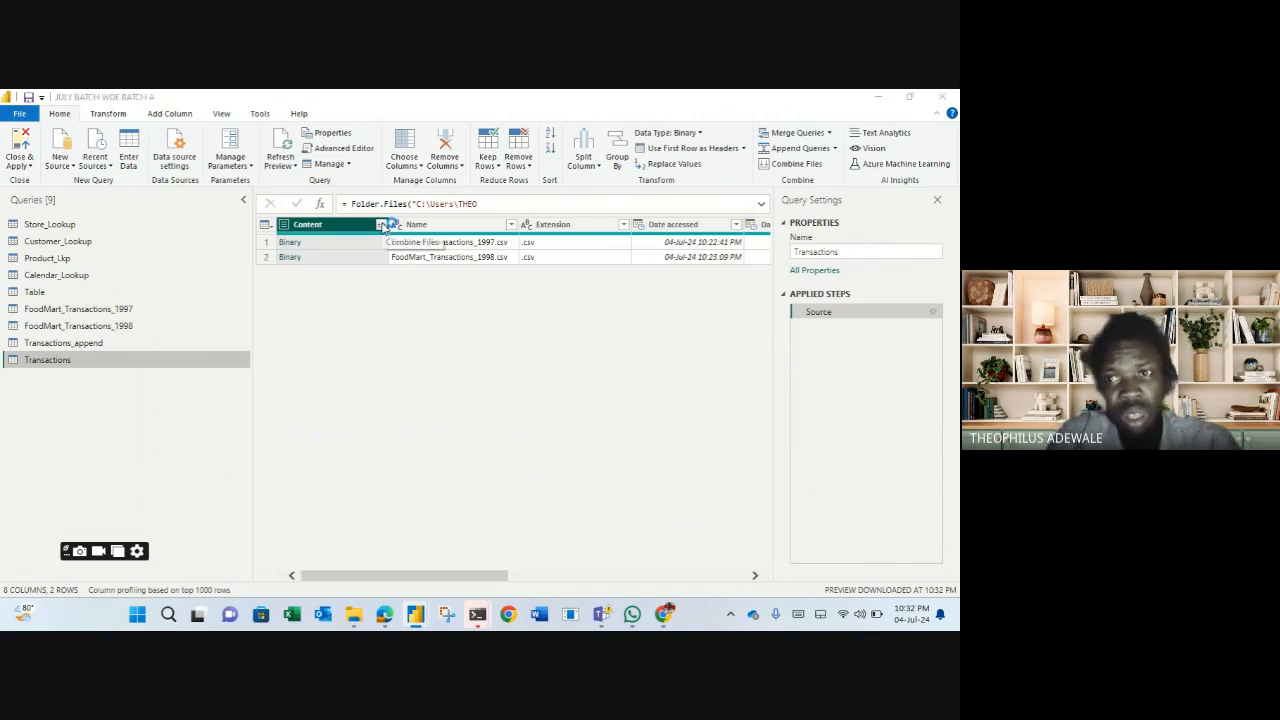
pyautogui.click(382, 225)
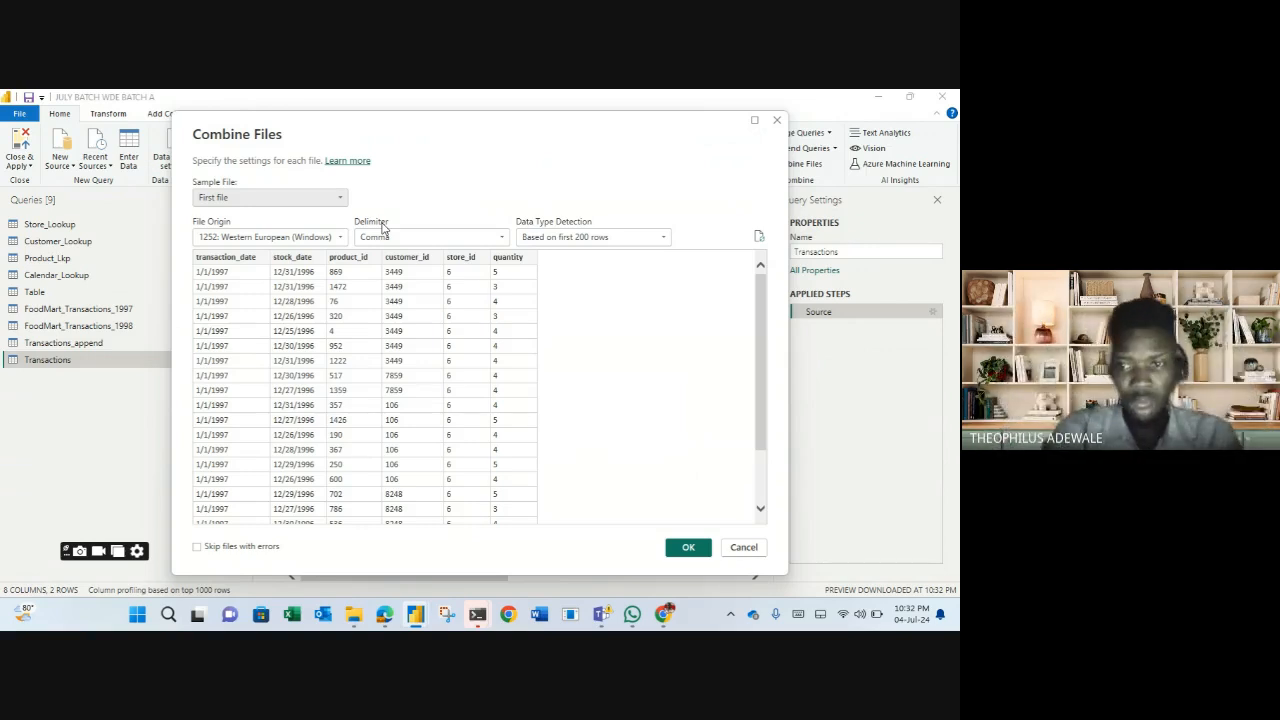
pyautogui.click(688, 548)
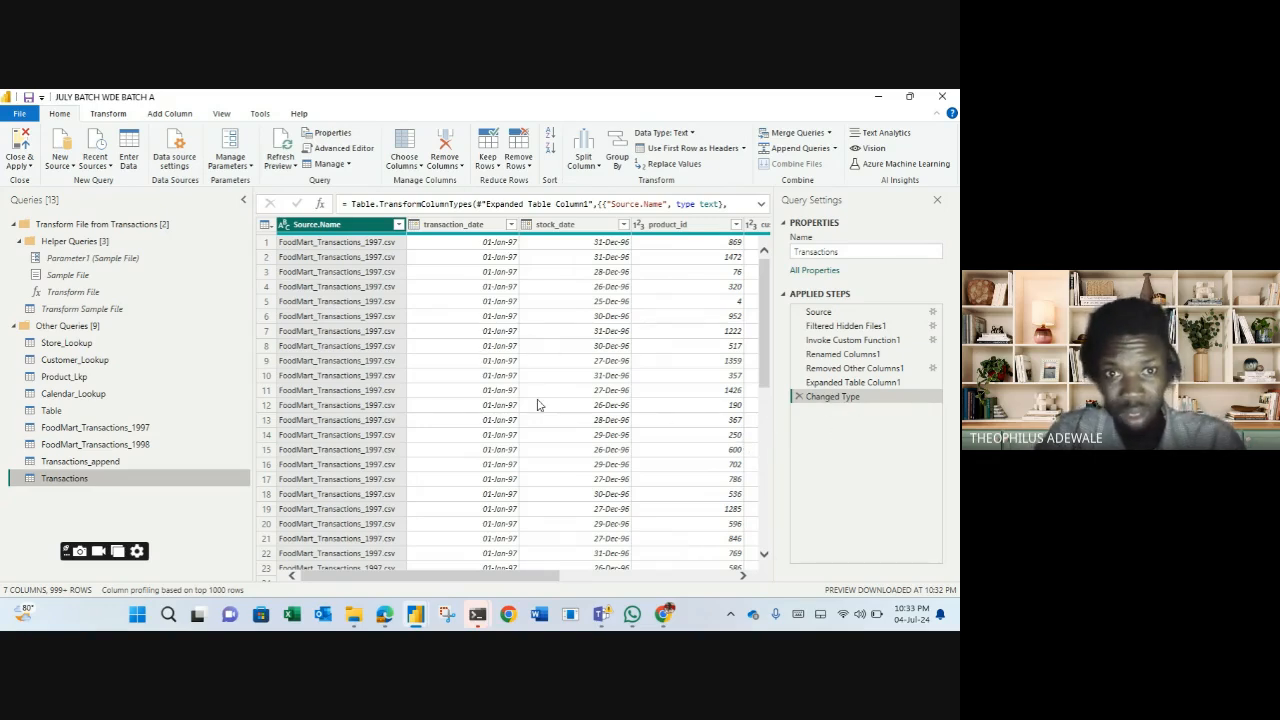
# Count the rows of the combined Transactions query
pyautogui.click(103, 115)
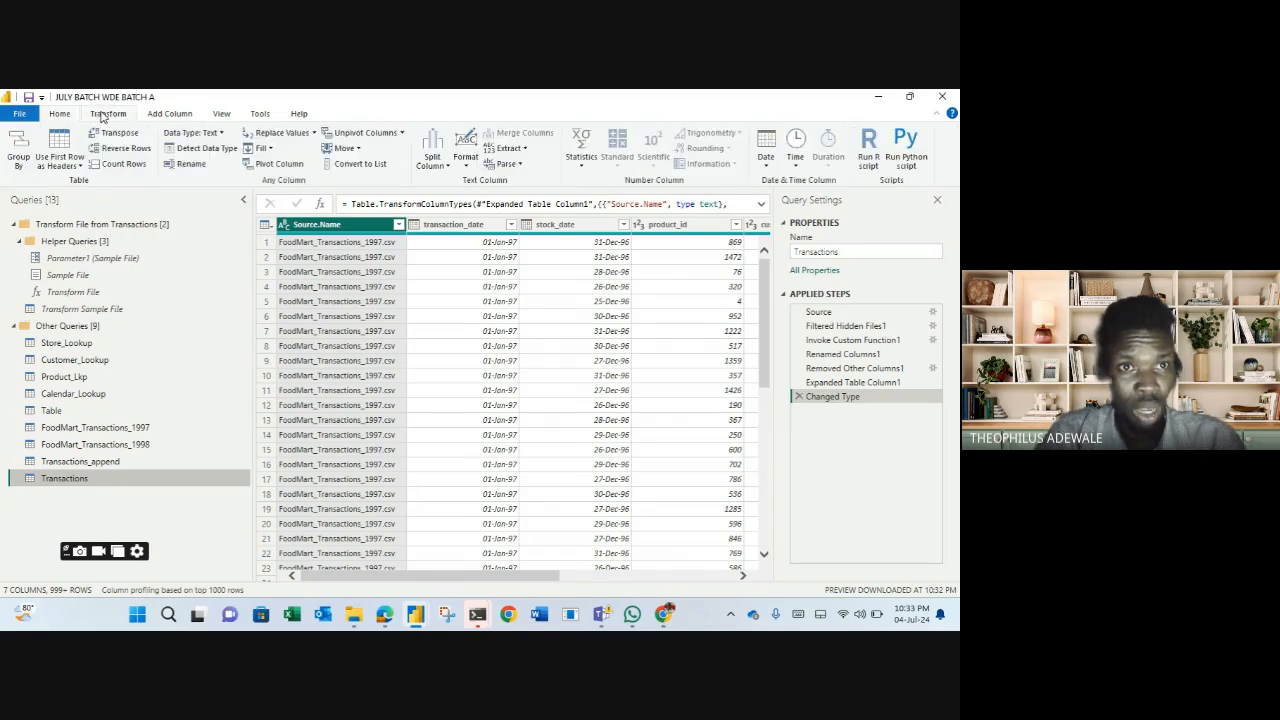
pyautogui.click(118, 164)
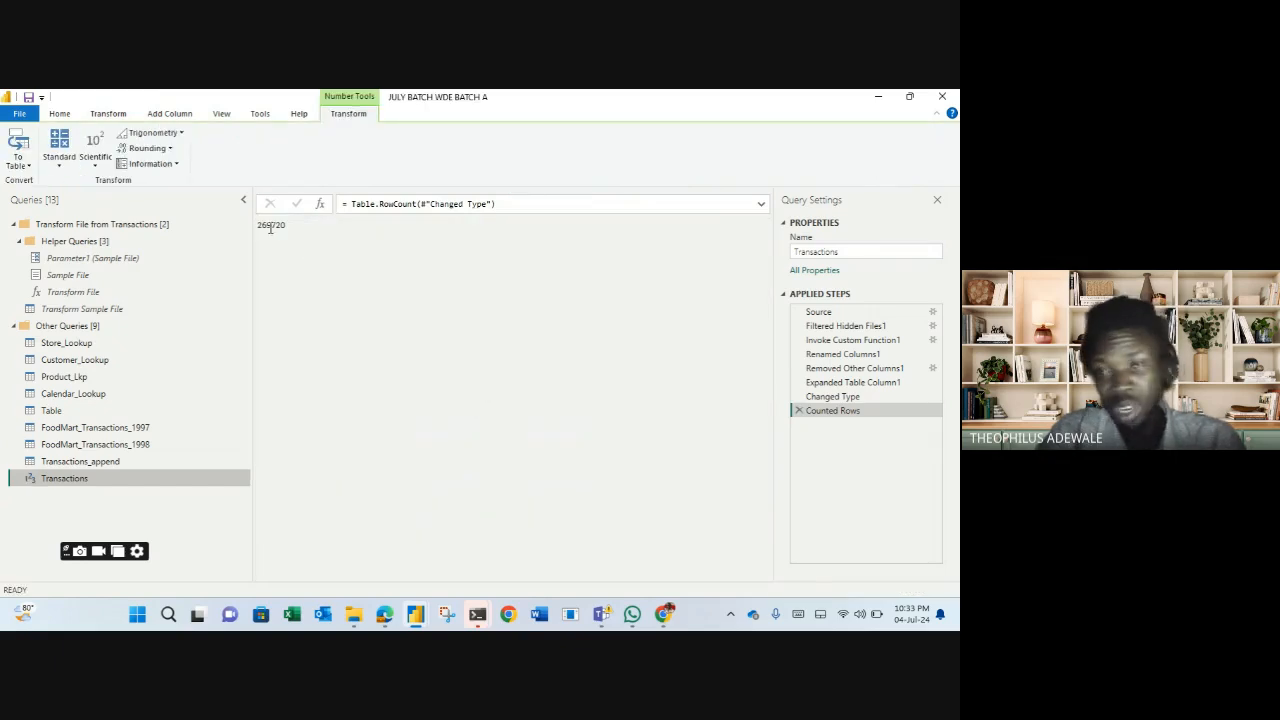
# Hide and restore the Query Settings pane, and delete the Counted Rows applied step from the Transactions query
pyautogui.click(937, 201)
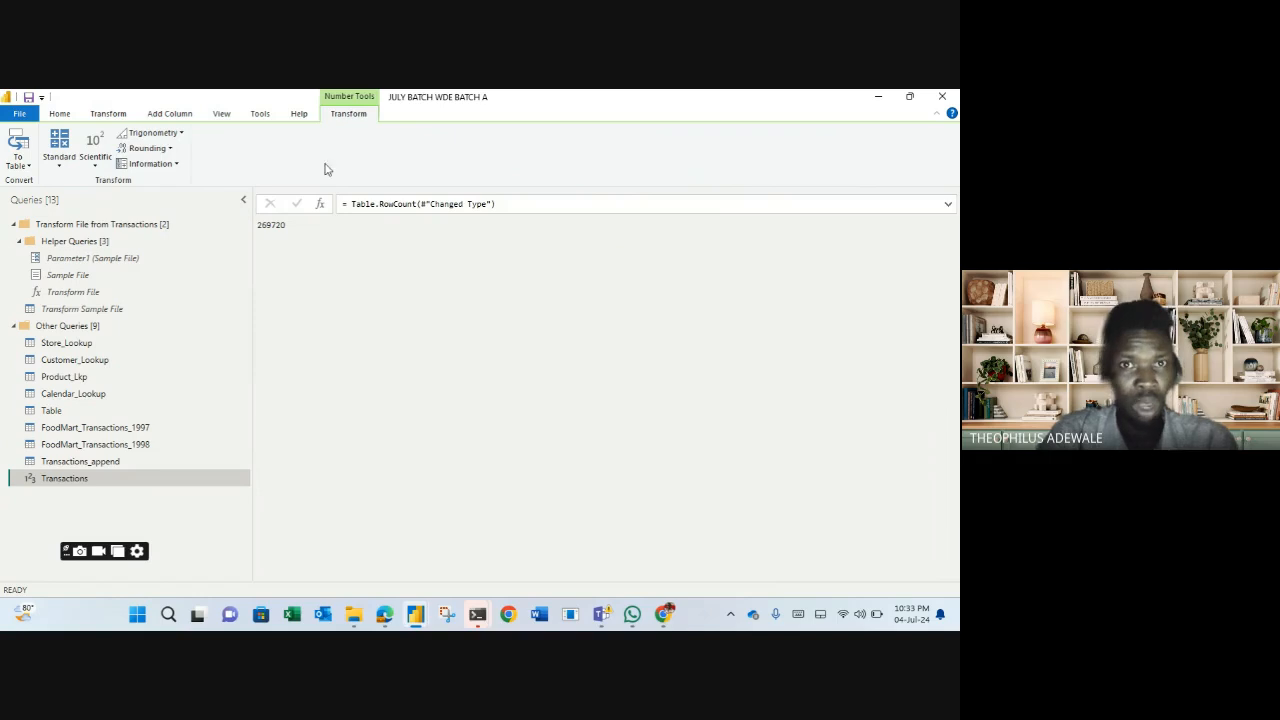
pyautogui.click(223, 116)
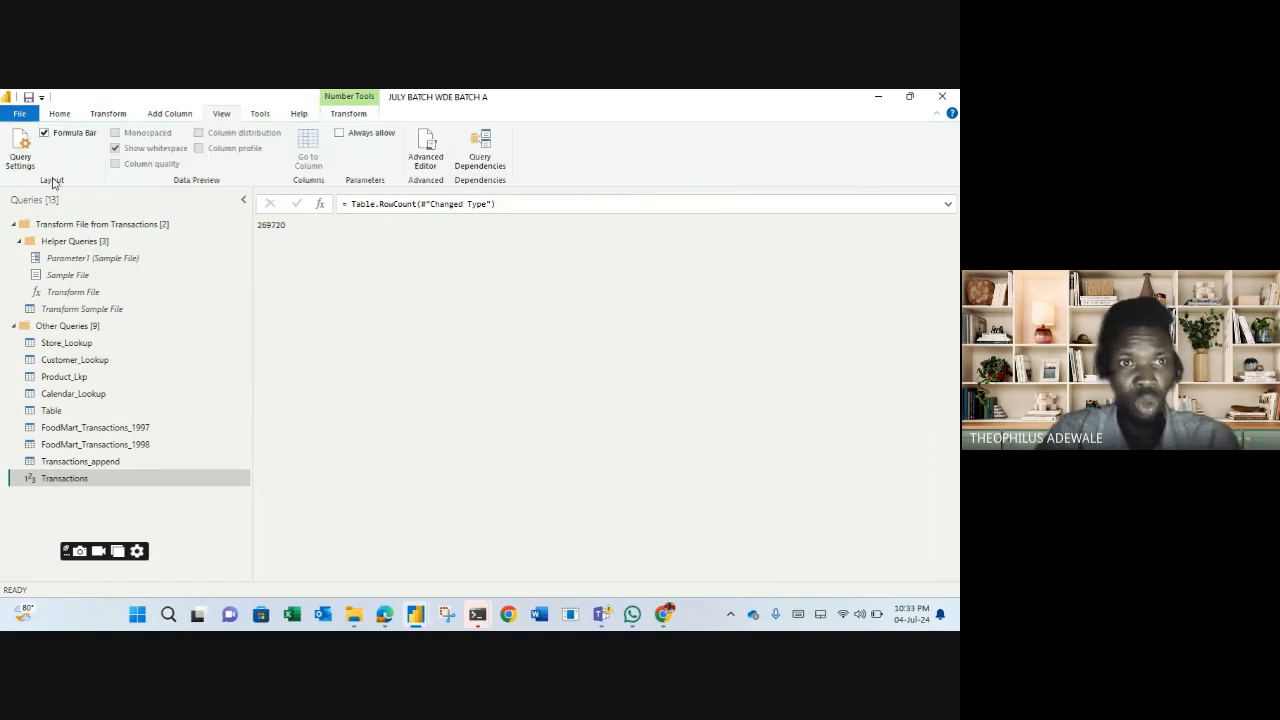
pyautogui.click(22, 162)
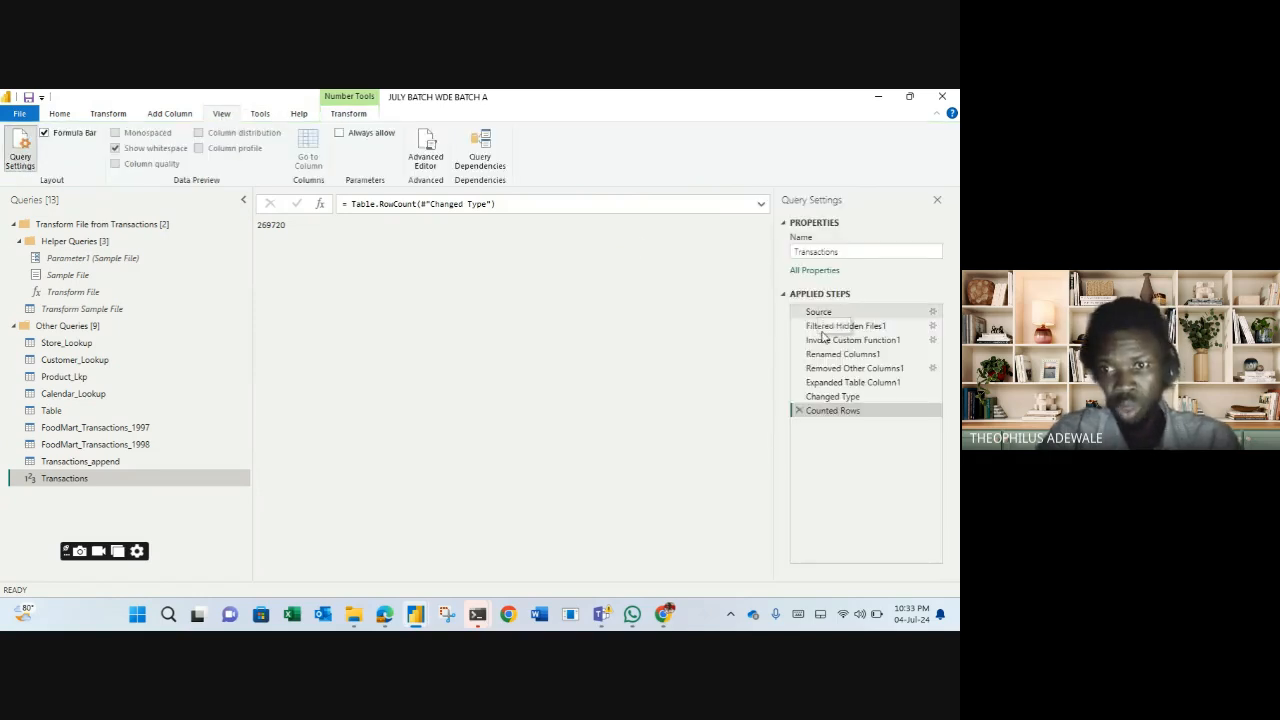
pyautogui.click(798, 412)
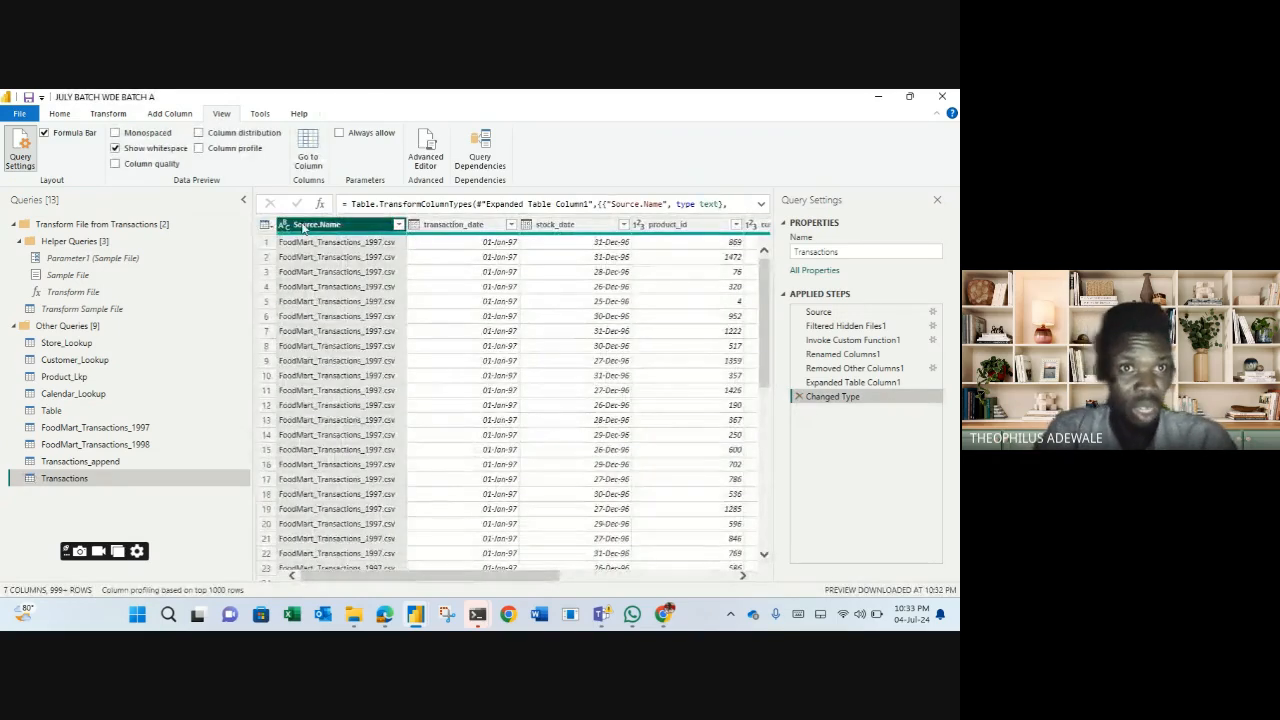
# Remove the Source.Name column from the Transactions query
pyautogui.click(105, 114)
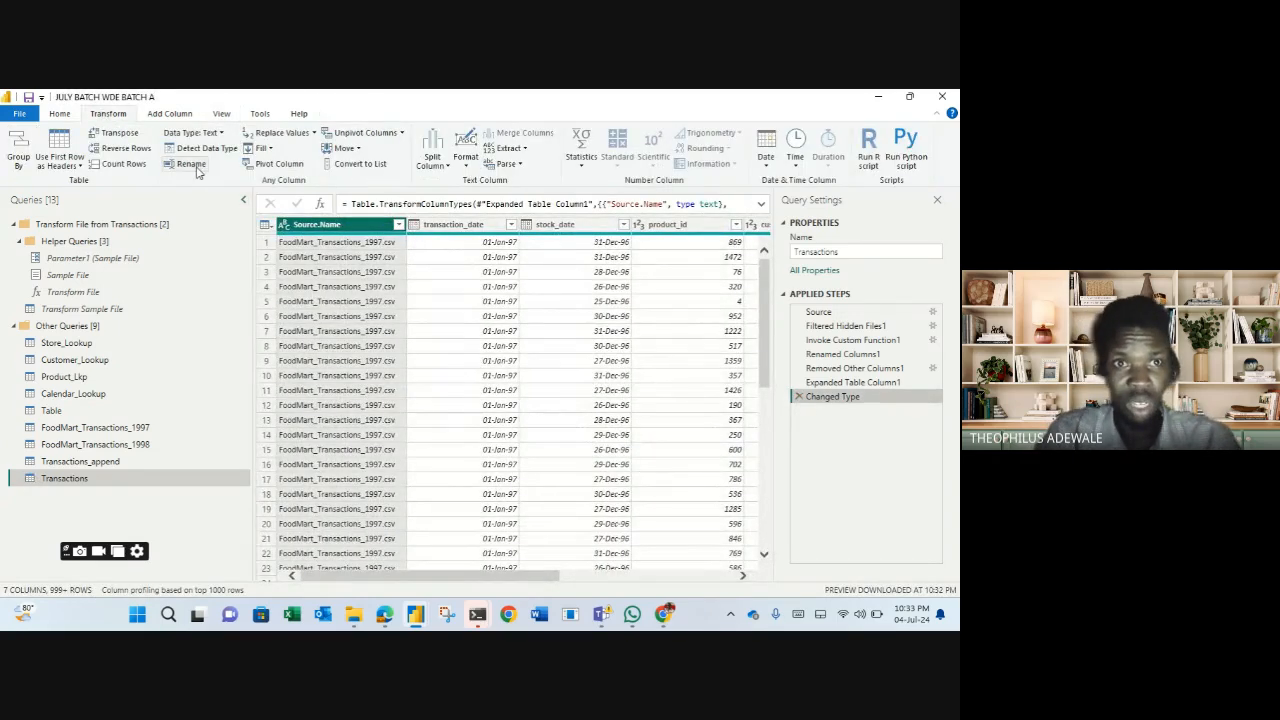
pyautogui.click(63, 116)
pyautogui.click(445, 143)
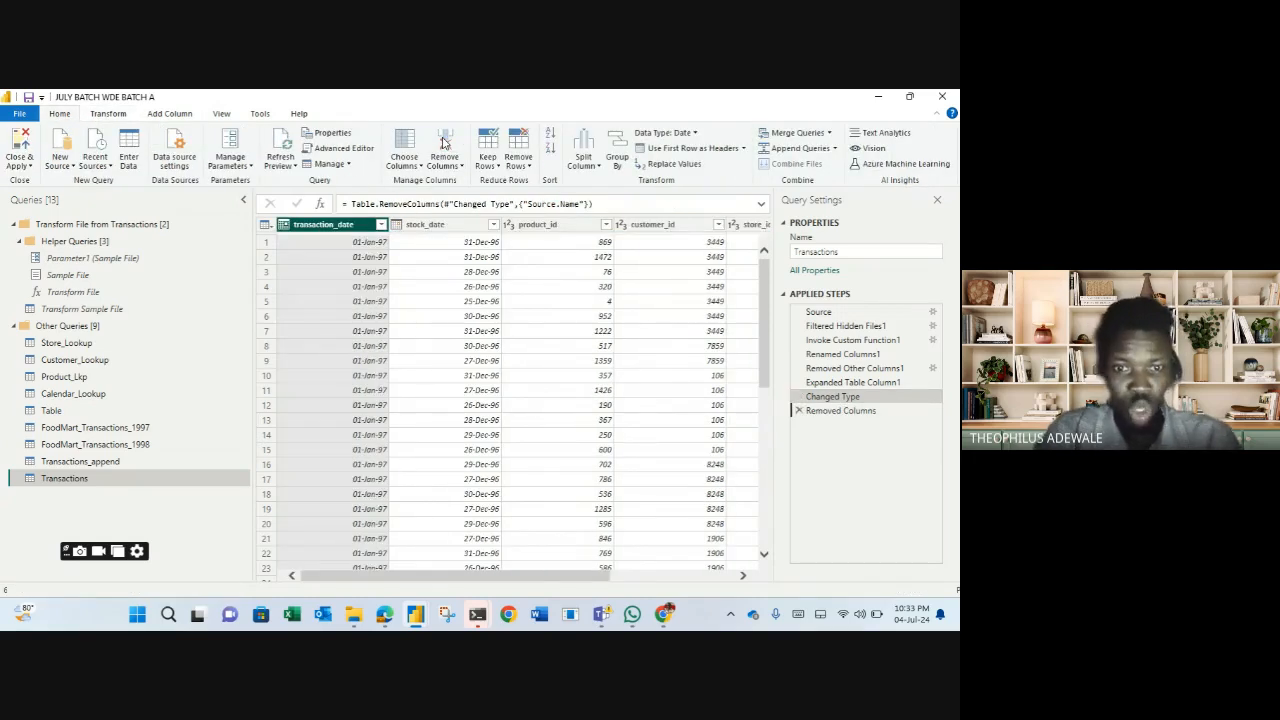
# Switch to File Explorer, duplicate FoodMart_Transactions_1998 in the Transactions folder, and rename the original file as FoodMart_Transactions_1999
pyautogui.click(352, 615)
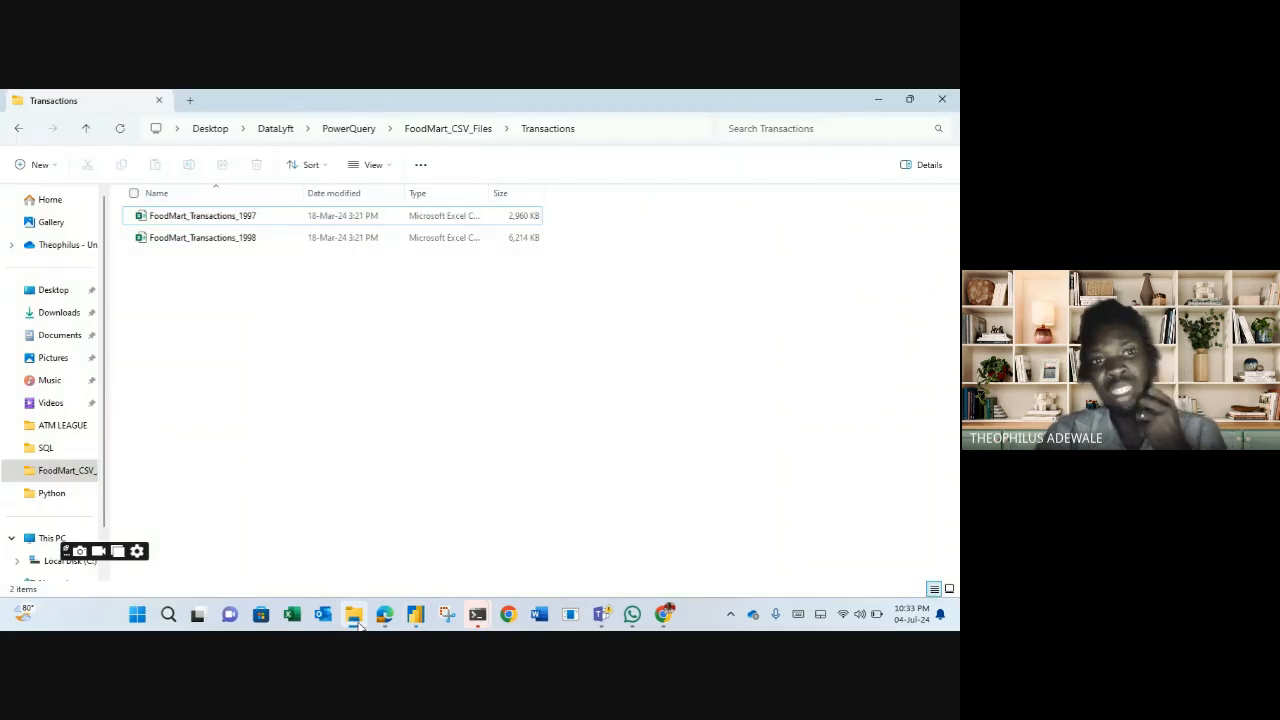
pyautogui.click(243, 236)
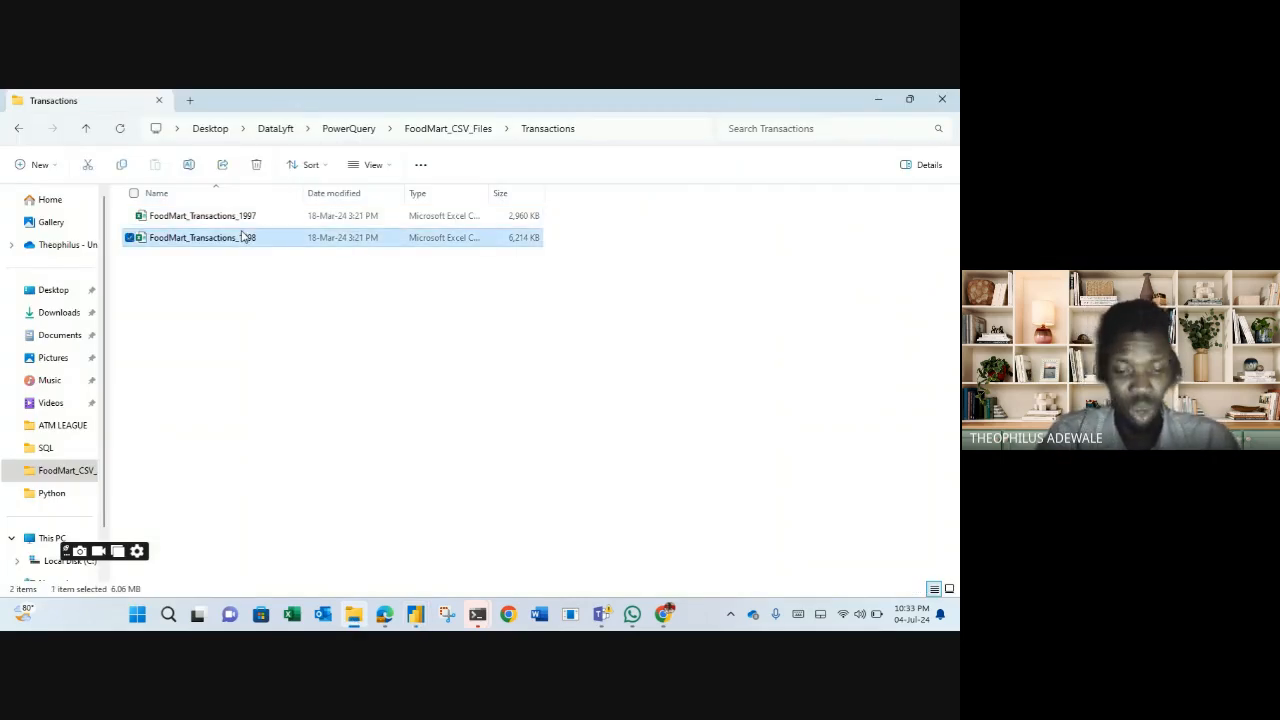
pyautogui.hotkey('ctrl', 'c')
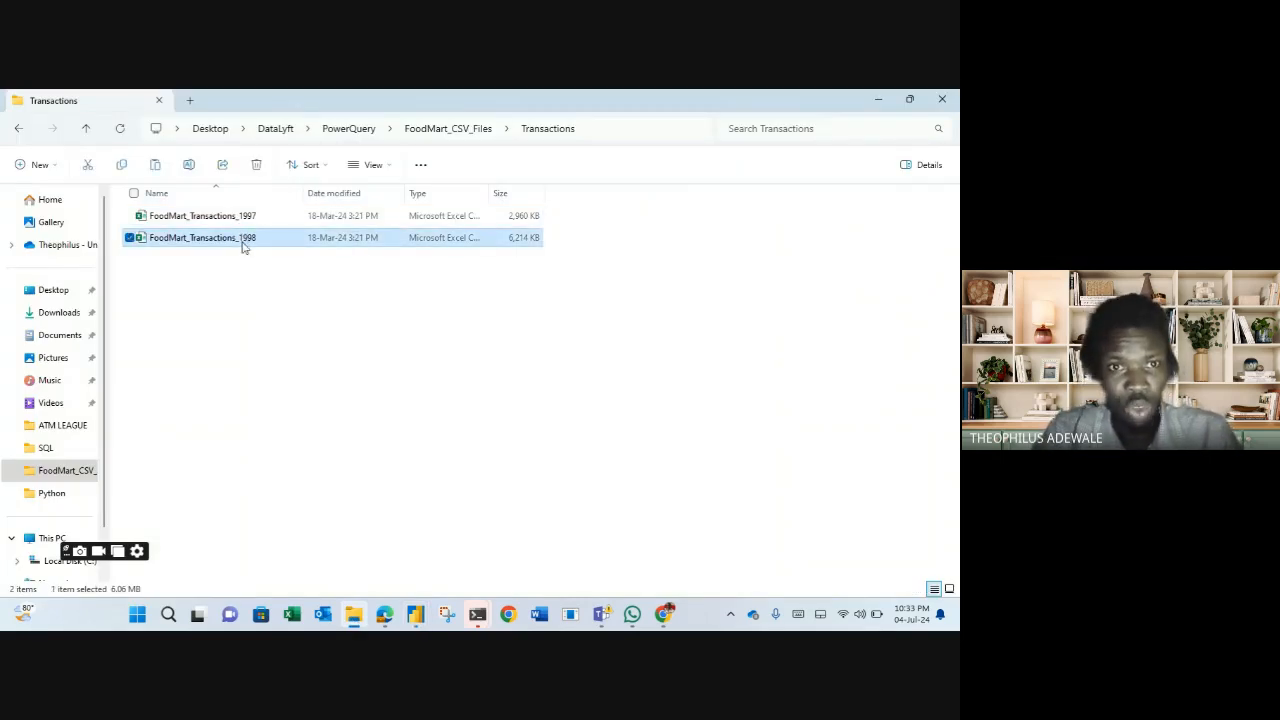
pyautogui.hotkey('ctrl', 'v')
pyautogui.click(229, 261)
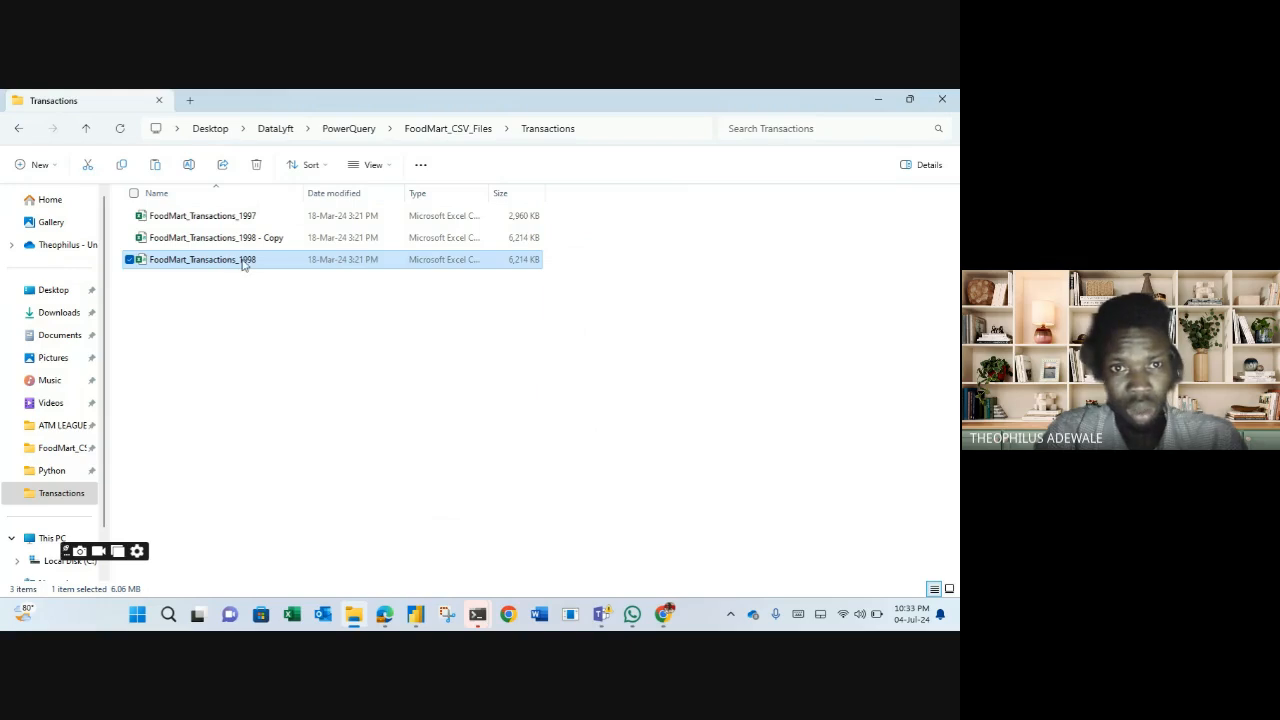
pyautogui.click(254, 262)
pyautogui.click(261, 260)
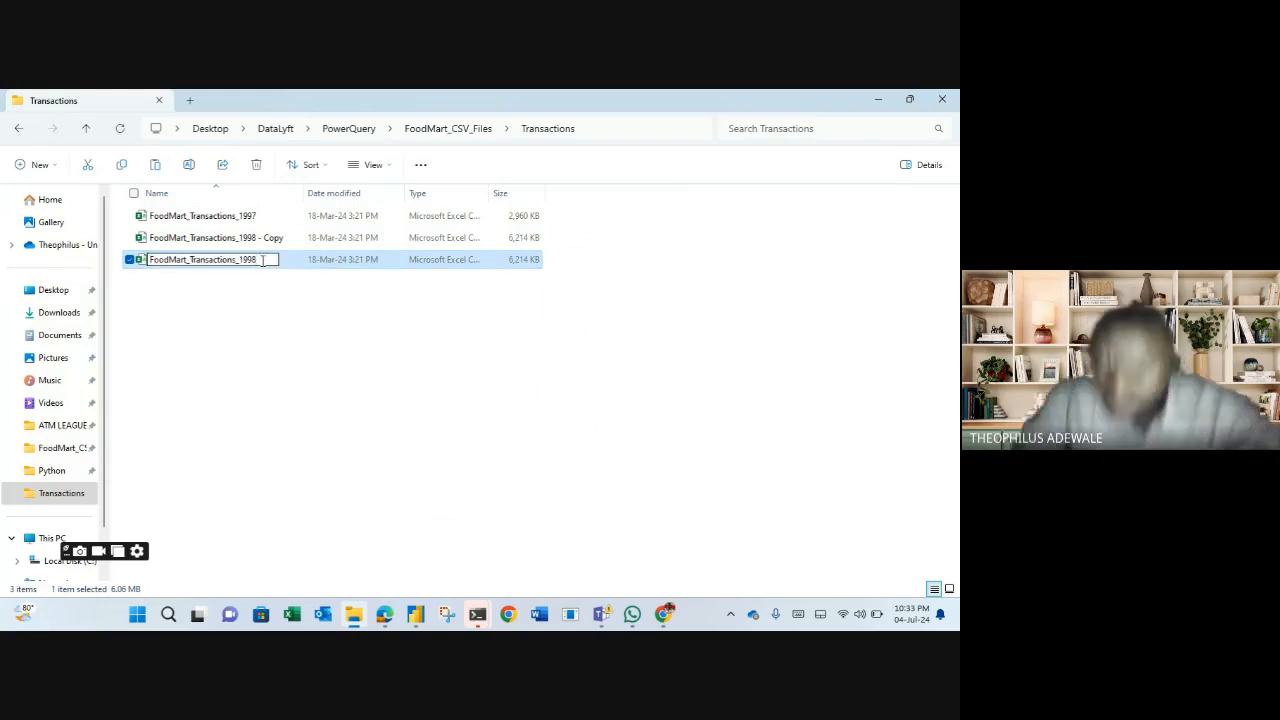
pyautogui.press('BackSpace')
pyautogui.write('9')
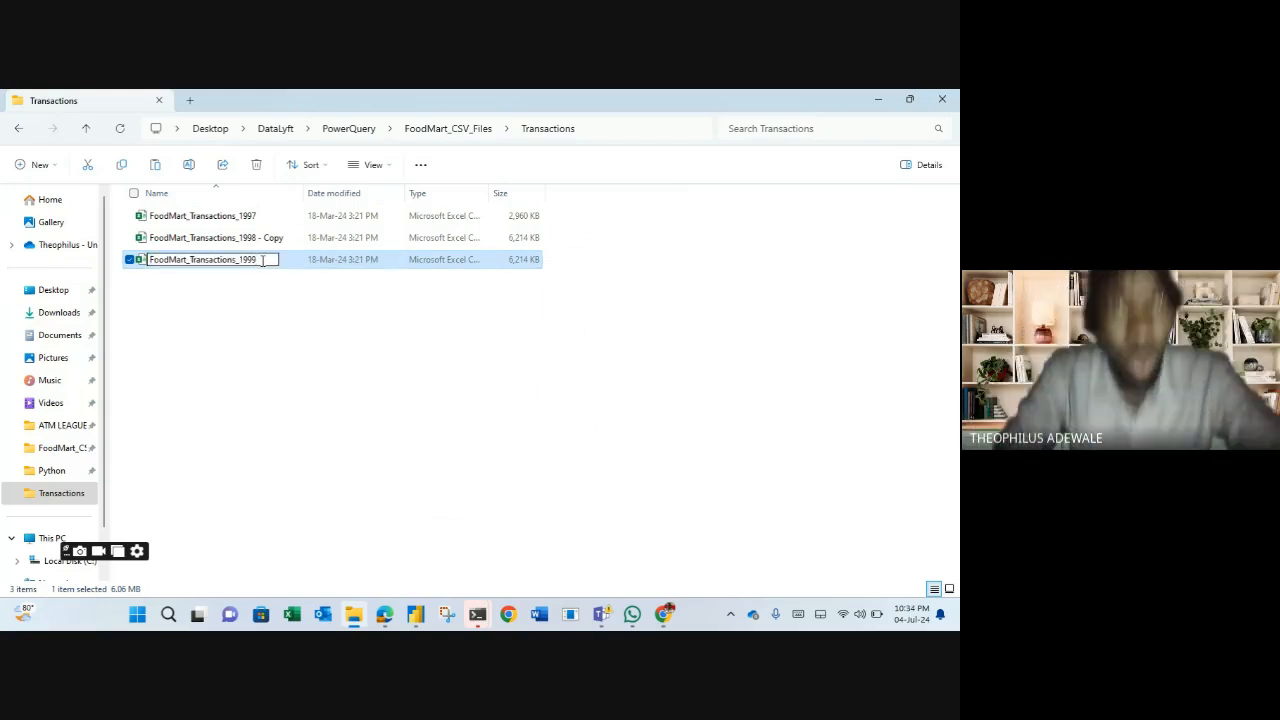
pyautogui.press('Return')
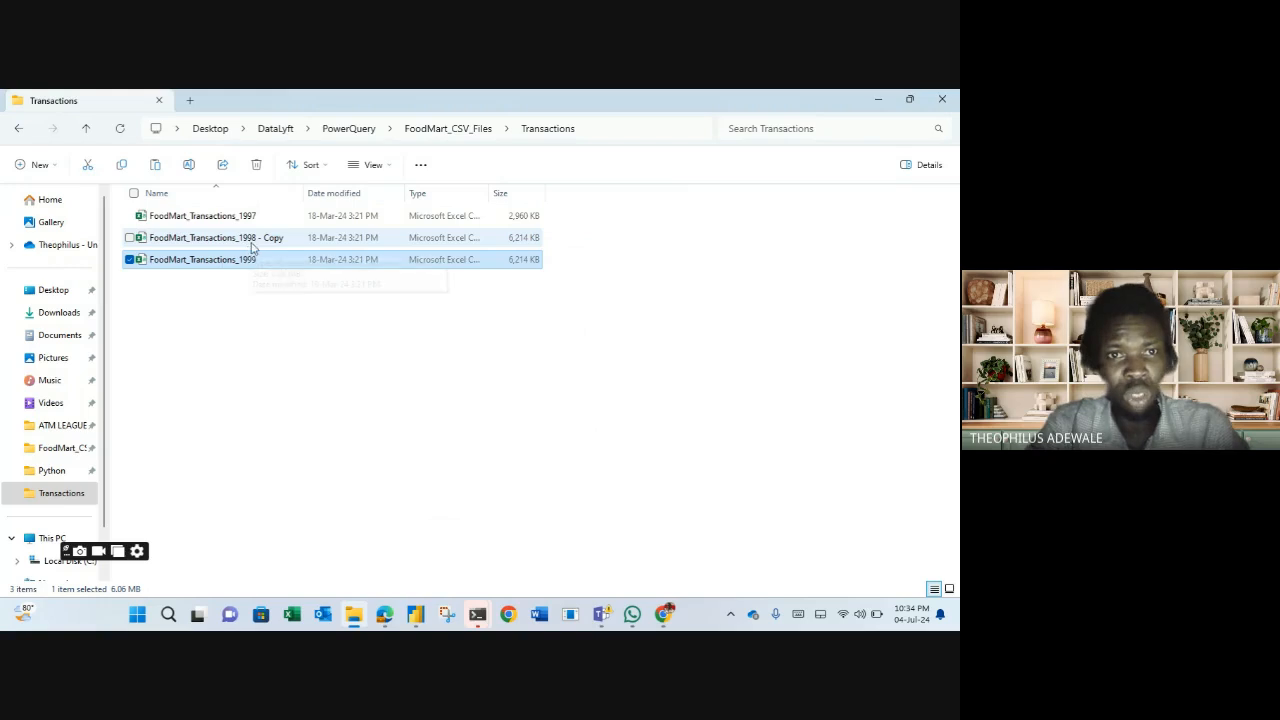
# Rename the duplicated 1998 file in the Transactions folder as FoodMart_Transactions_1998
pyautogui.click(254, 247)
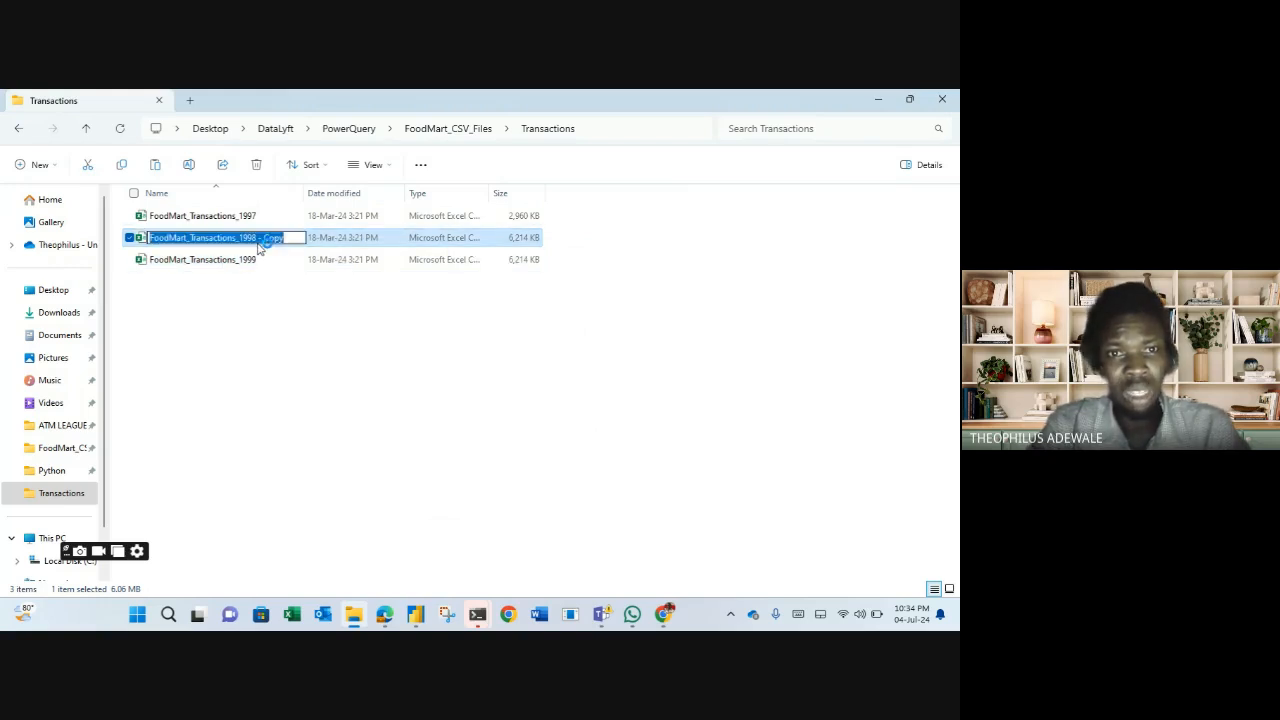
pyautogui.click(272, 245)
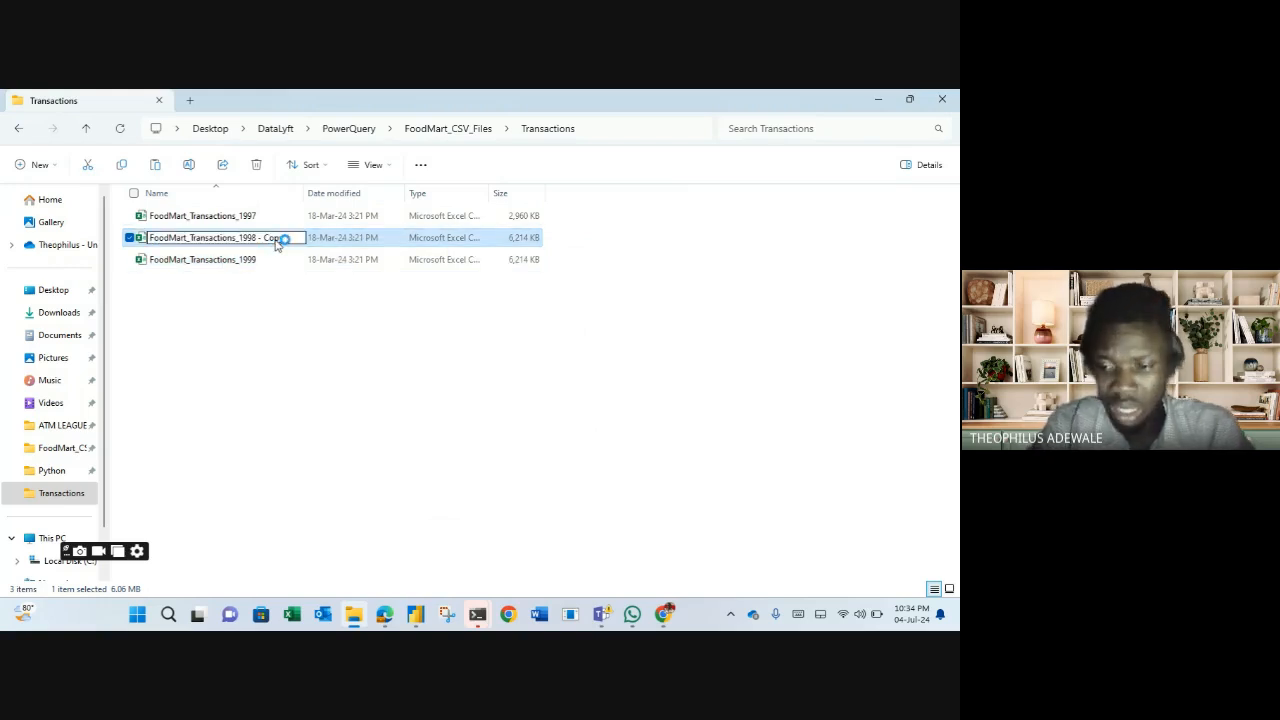
pyautogui.press('BackSpace')
pyautogui.press('BackSpace')
pyautogui.press('BackSpace')
pyautogui.press('BackSpace')
pyautogui.press('BackSpace')
pyautogui.press('BackSpace')
pyautogui.press('BackSpace')
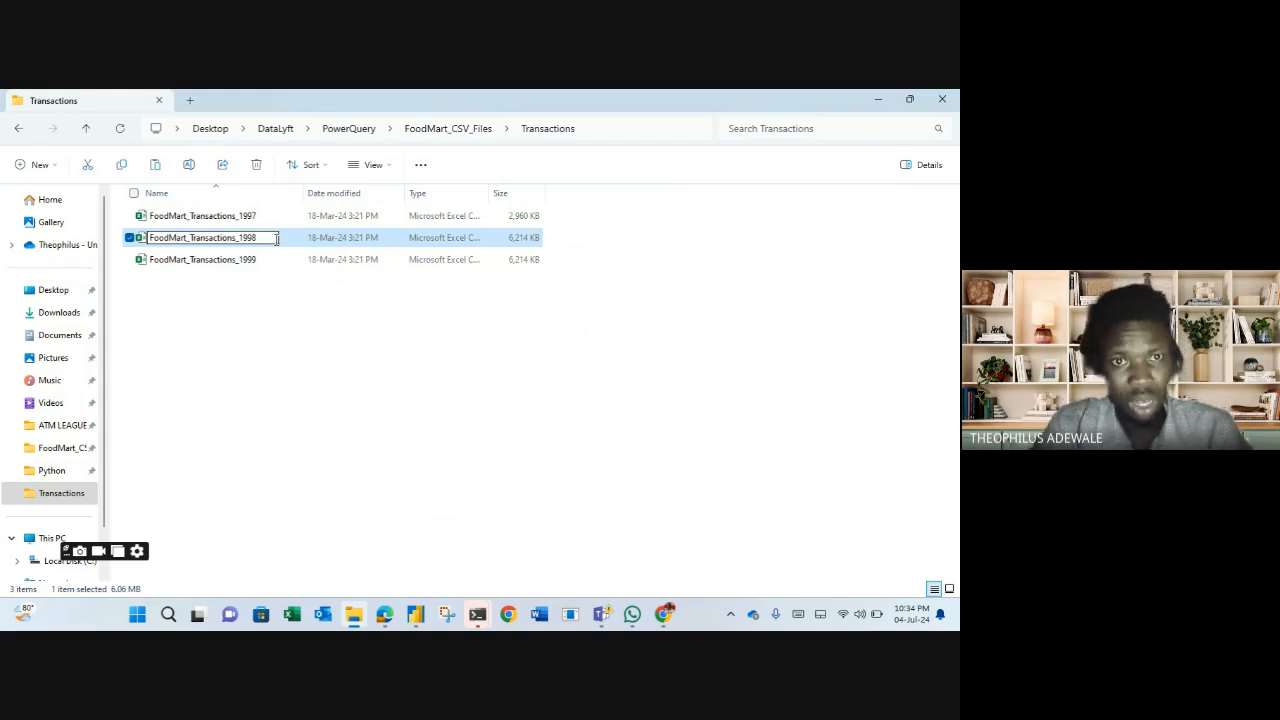
pyautogui.press('Return')
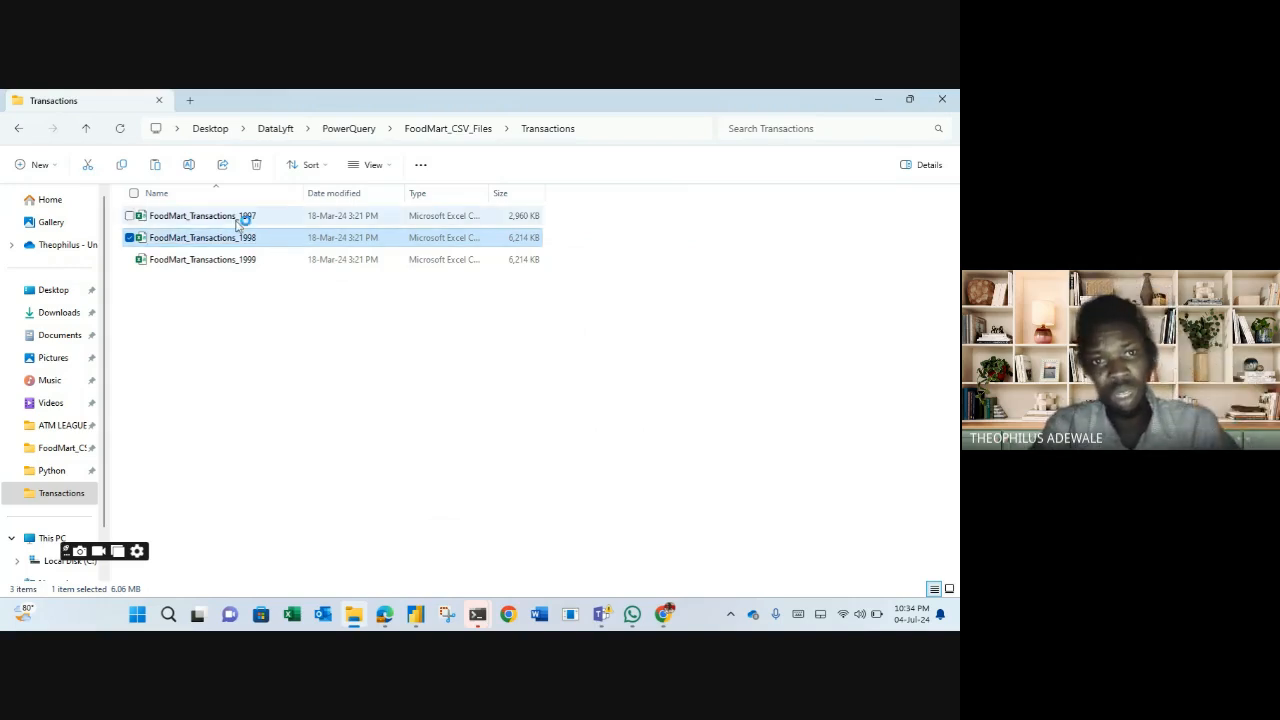
# Duplicate FoodMart_Transactions_1997 in the Transactions folder and name the copy FoodMart_Transactions_1996
pyautogui.click(235, 224)
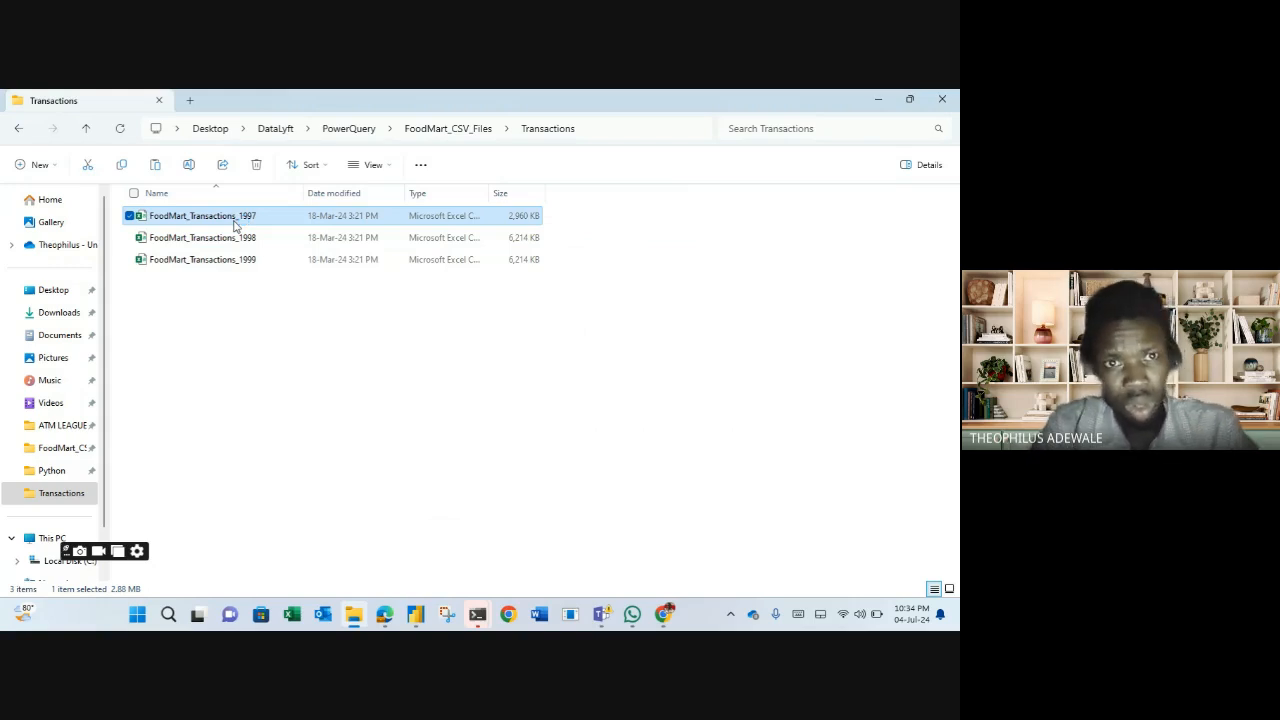
pyautogui.hotkey('ctrl', 'v')
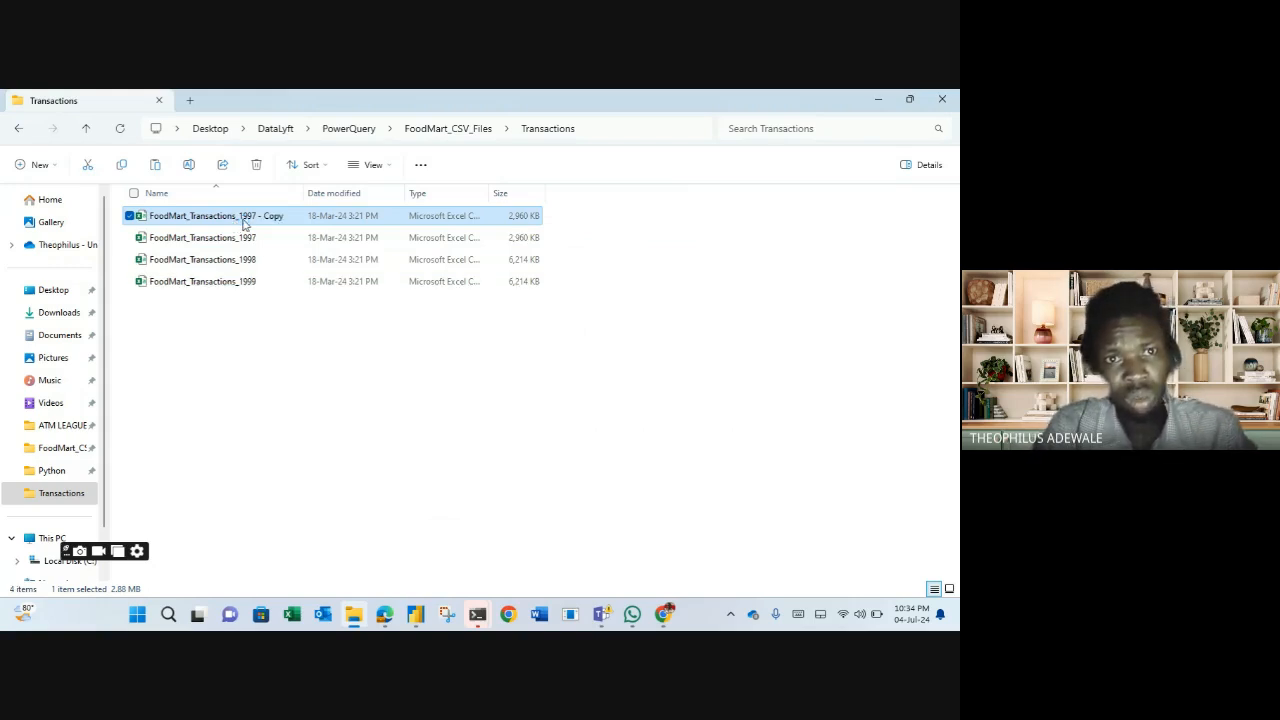
pyautogui.click(242, 224)
pyautogui.click(290, 215)
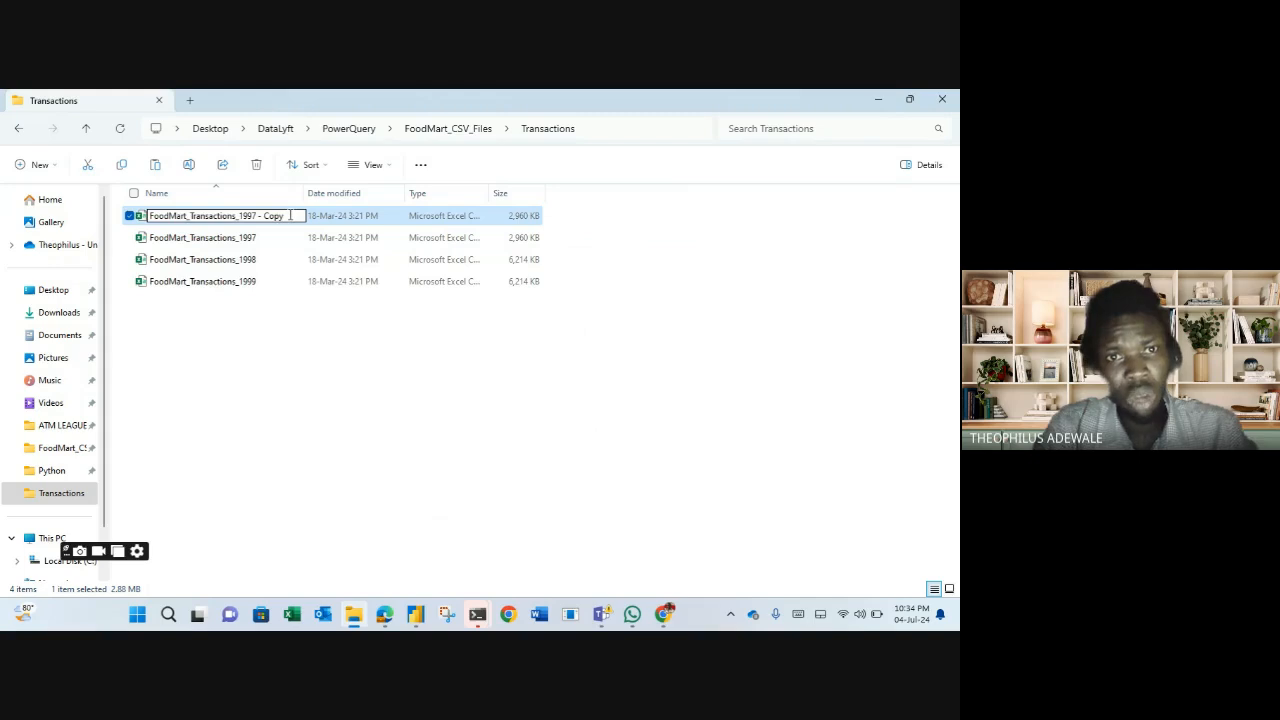
pyautogui.press('BackSpace')
pyautogui.press('BackSpace')
pyautogui.press('BackSpace')
pyautogui.press('BackSpace')
pyautogui.press('BackSpace')
pyautogui.press('BackSpace')
pyautogui.press('BackSpace')
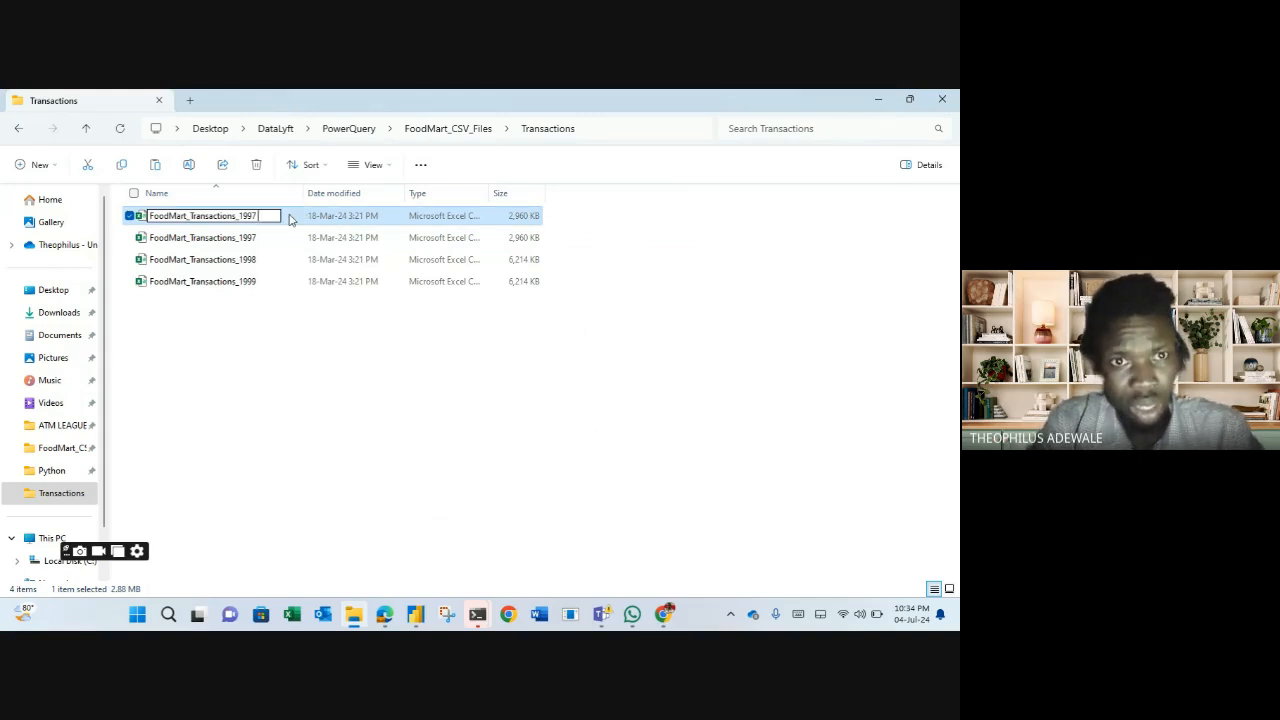
pyautogui.press('BackSpace')
pyautogui.write('6')
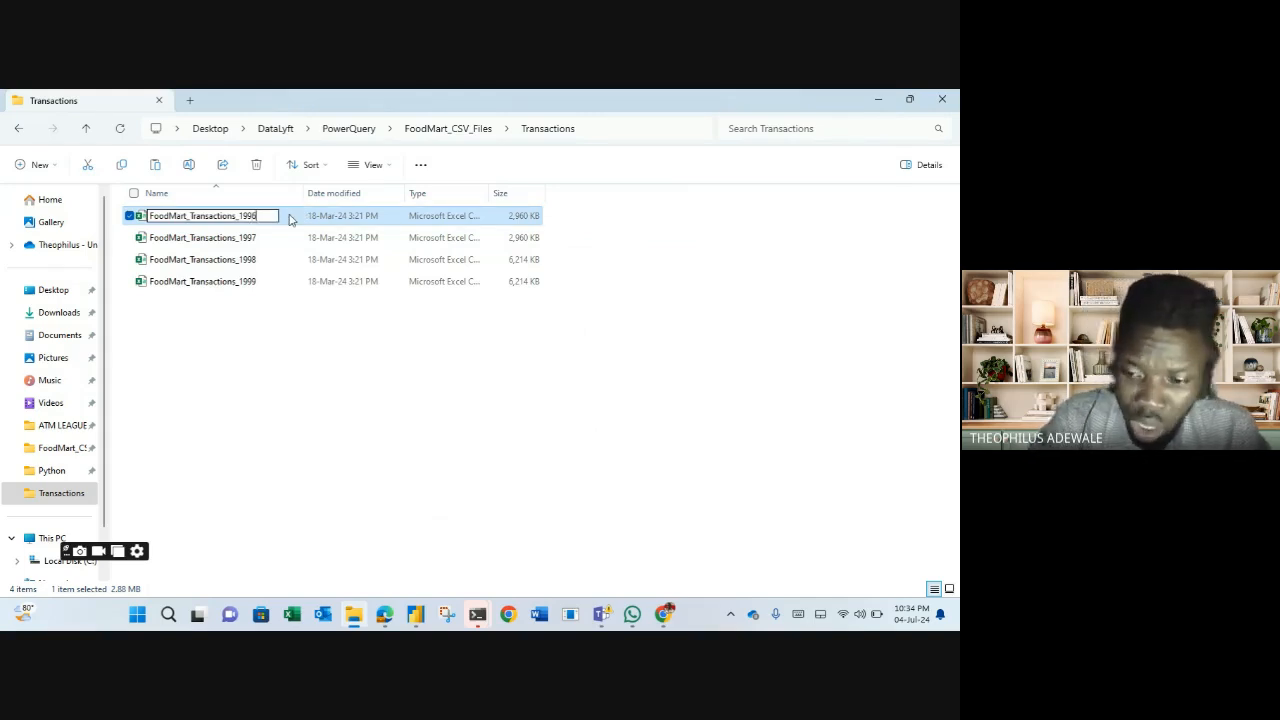
pyautogui.press('Return')
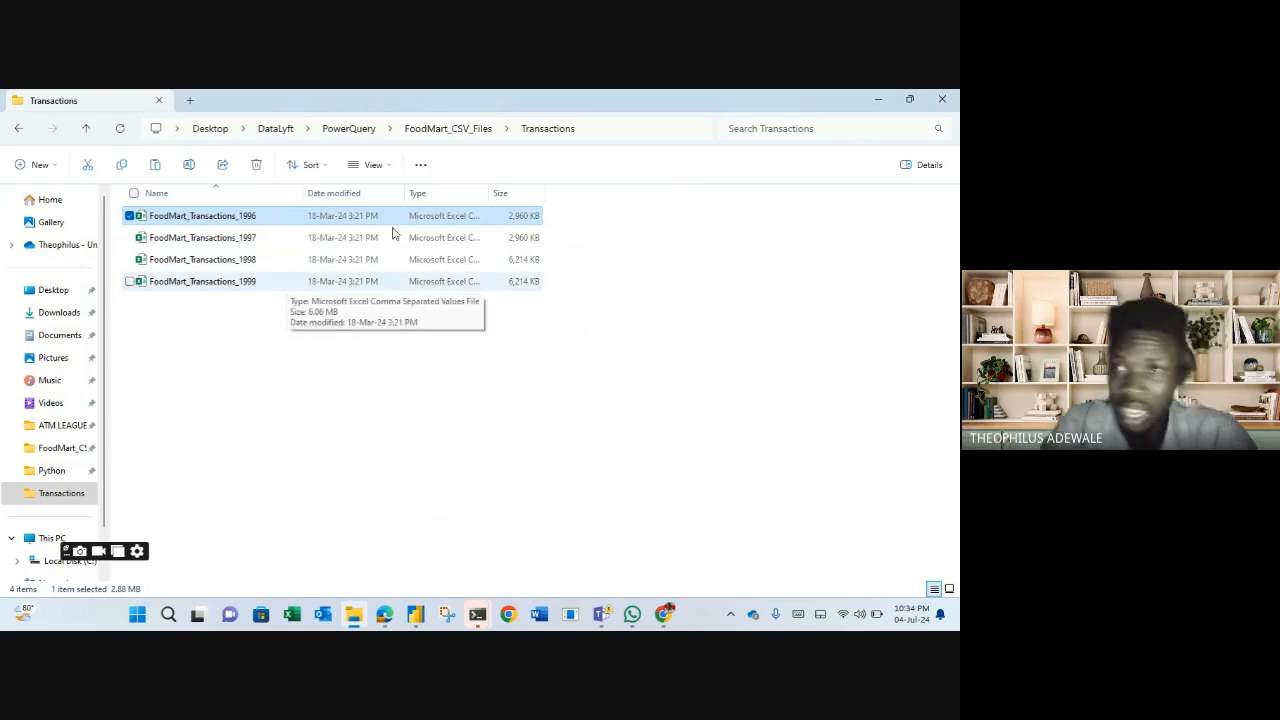
# Return to the Power Query Editor and refresh the preview of the Transactions query
pyautogui.click(877, 100)
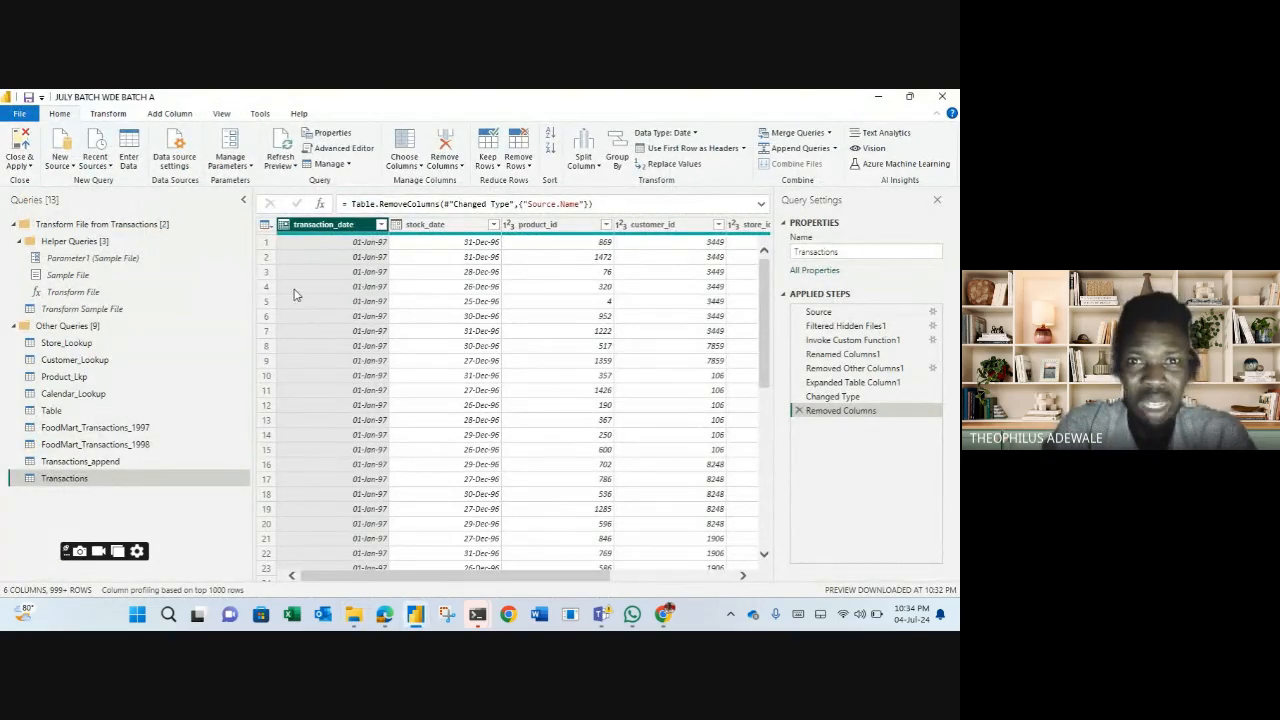
pyautogui.click(283, 143)
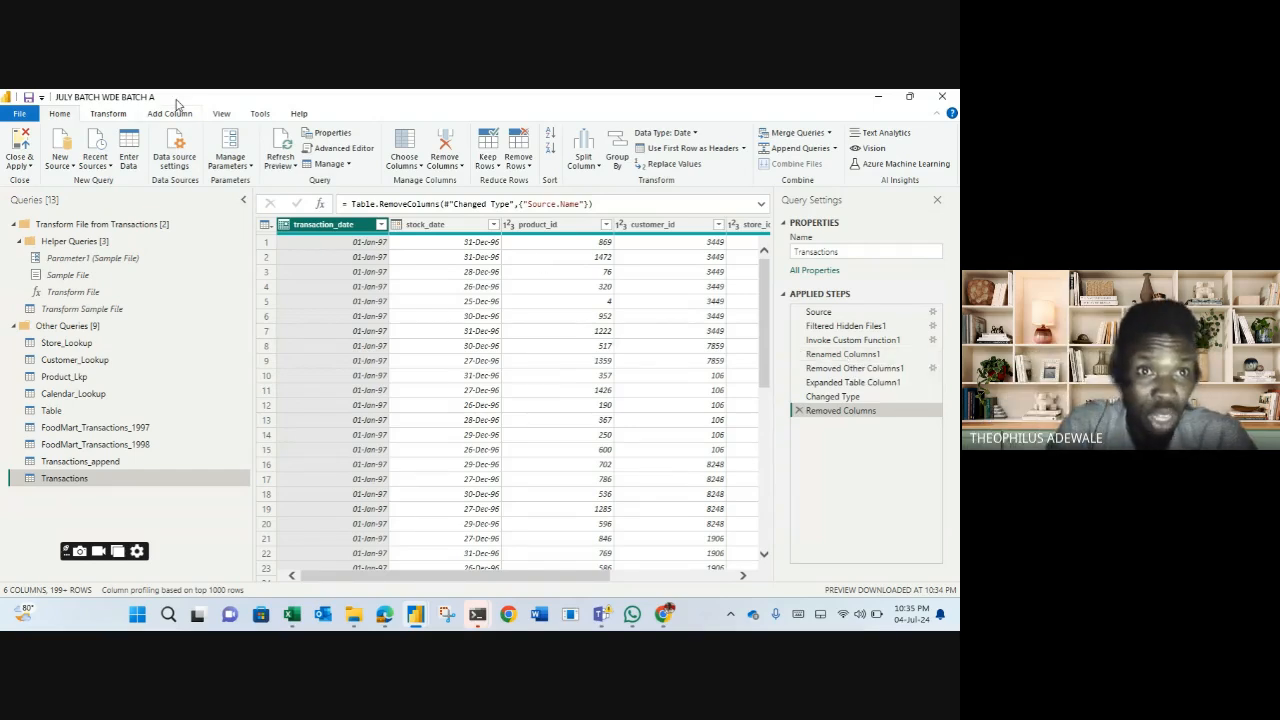
# Count the rows of the refreshed Transactions query and delete the resulting Counted Rows applied step
pyautogui.click(110, 116)
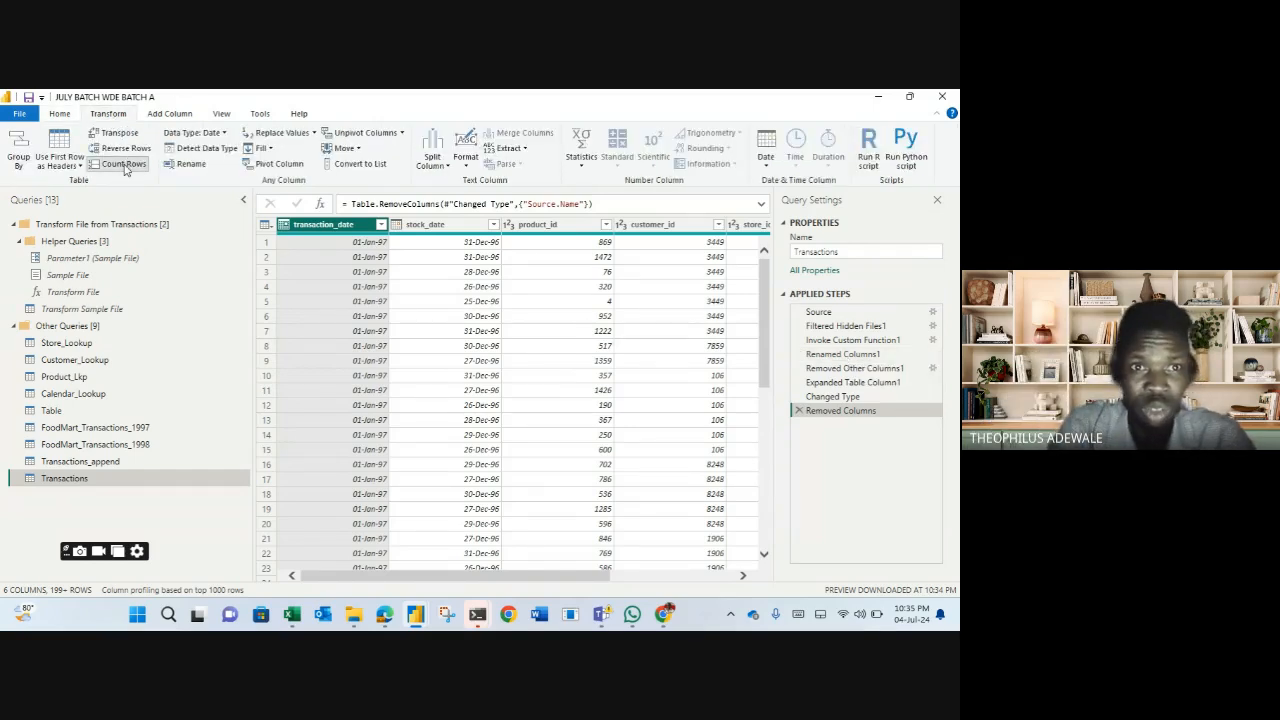
pyautogui.click(123, 164)
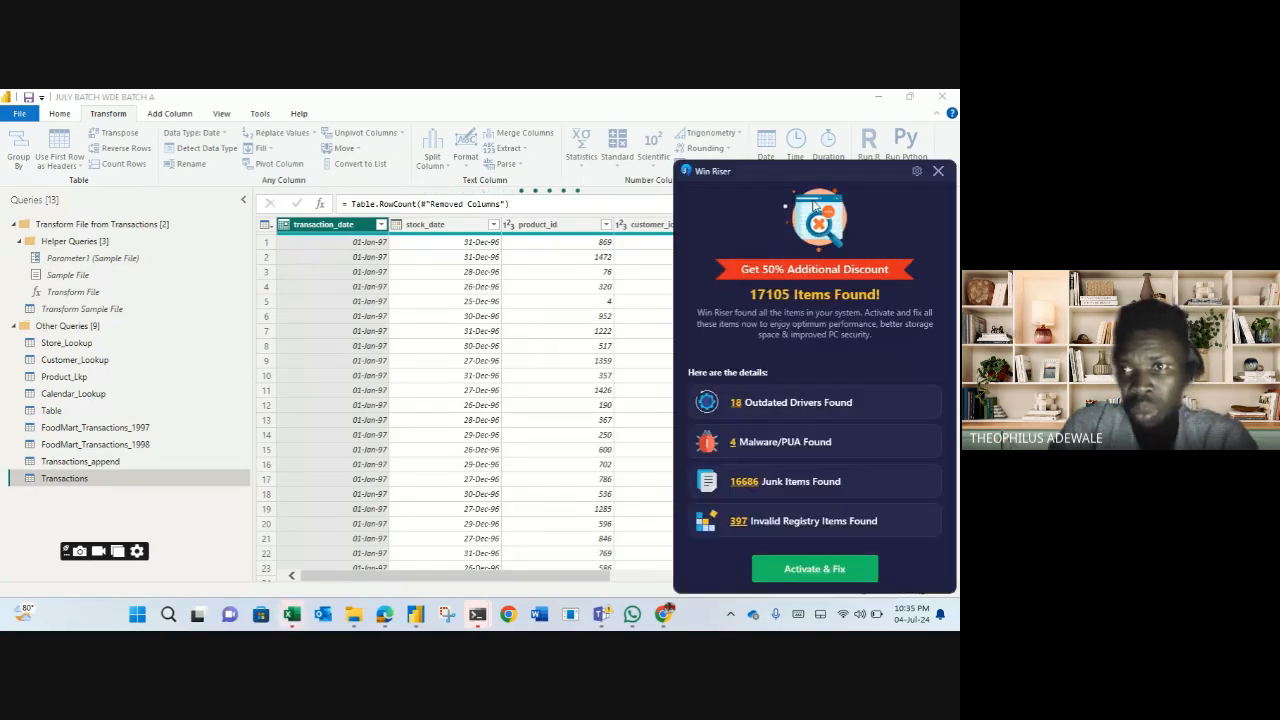
pyautogui.click(938, 172)
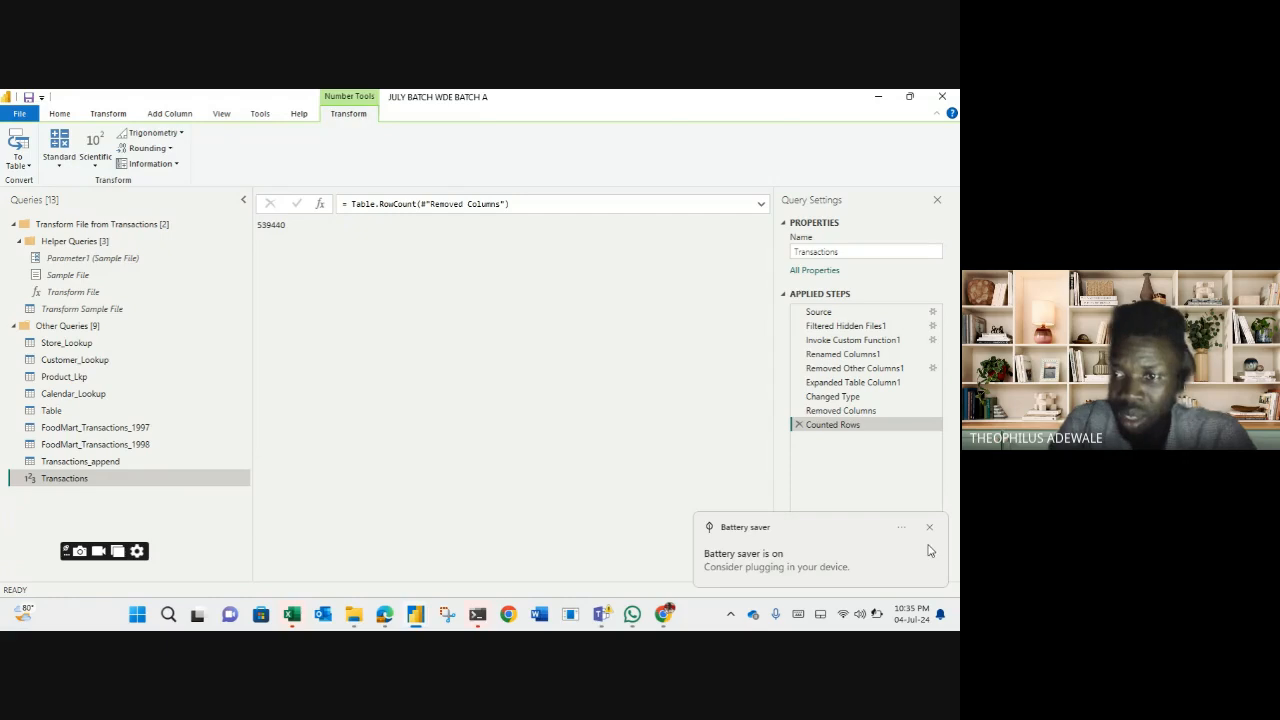
pyautogui.click(929, 528)
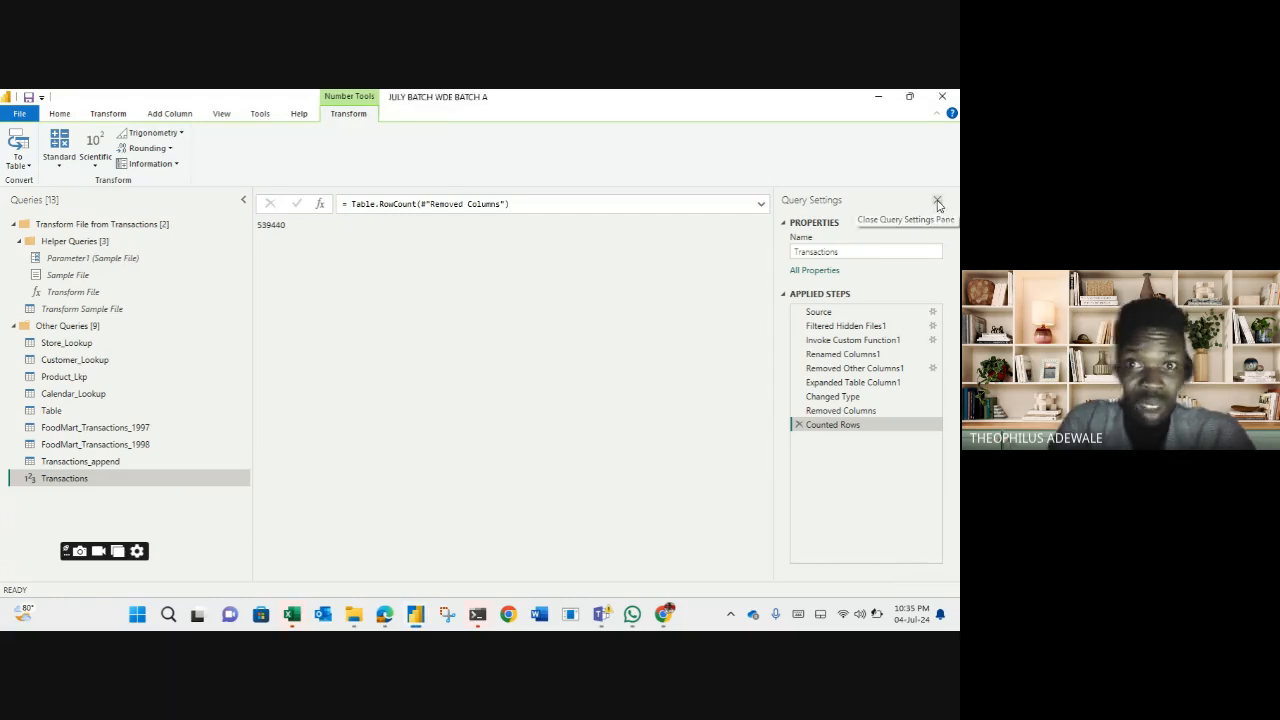
pyautogui.click(798, 424)
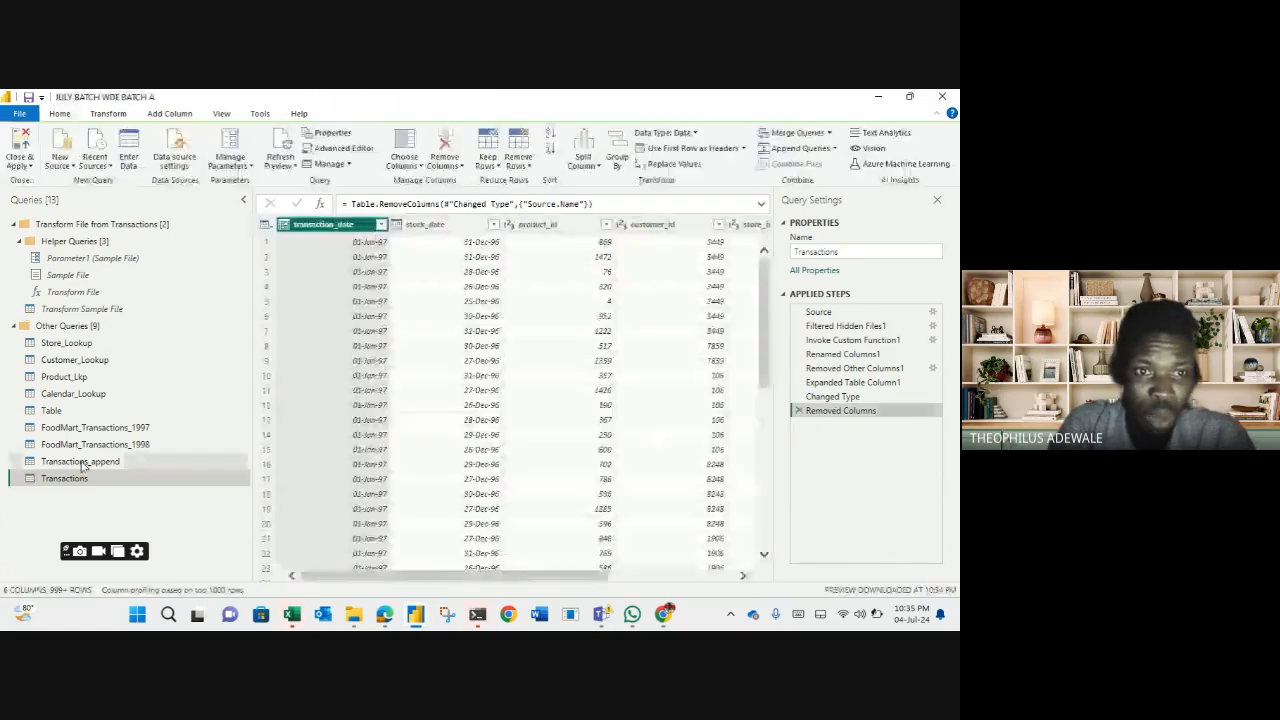
# Count the rows of the Transactions_append query and delete its Counted Rows applied step
pyautogui.click(83, 463)
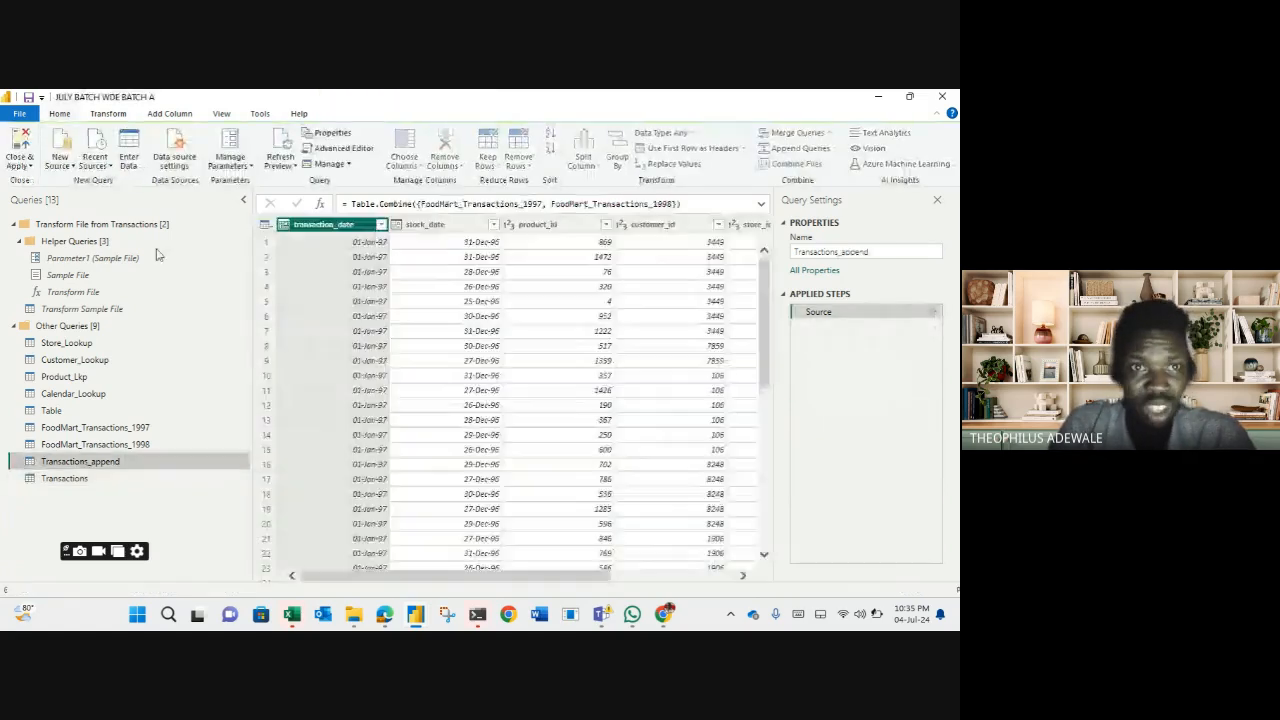
pyautogui.click(108, 113)
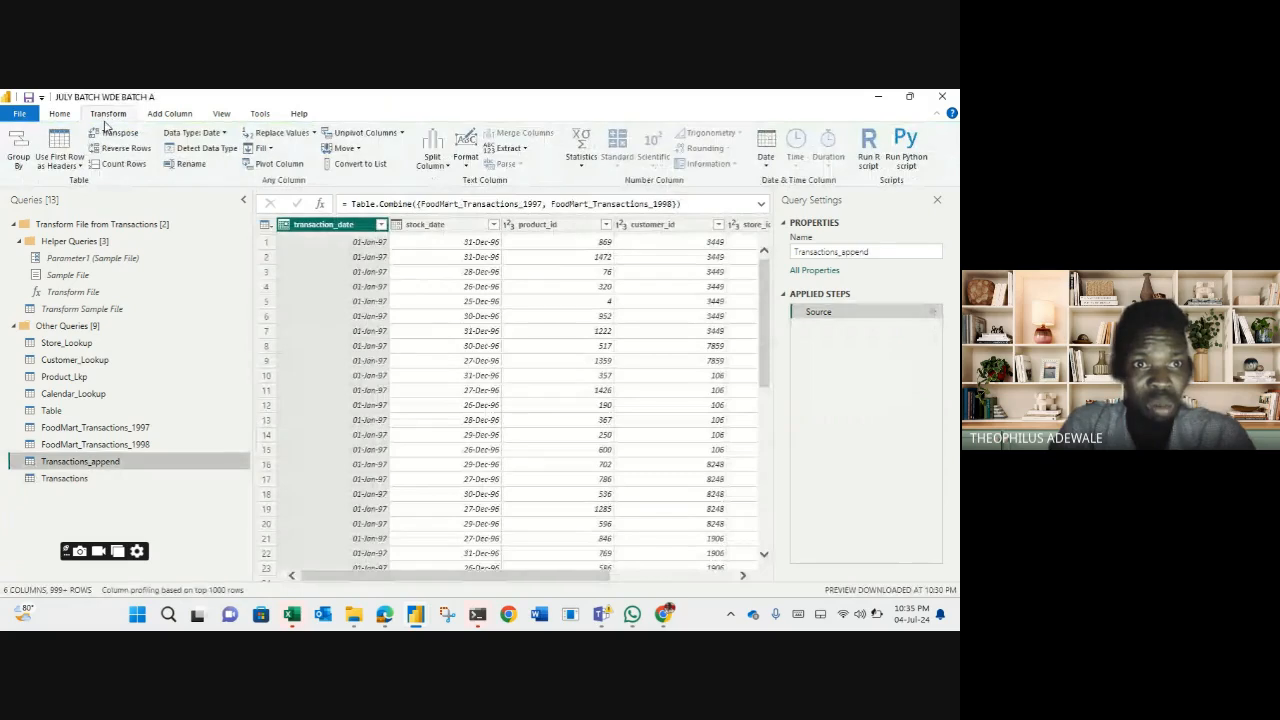
pyautogui.click(121, 164)
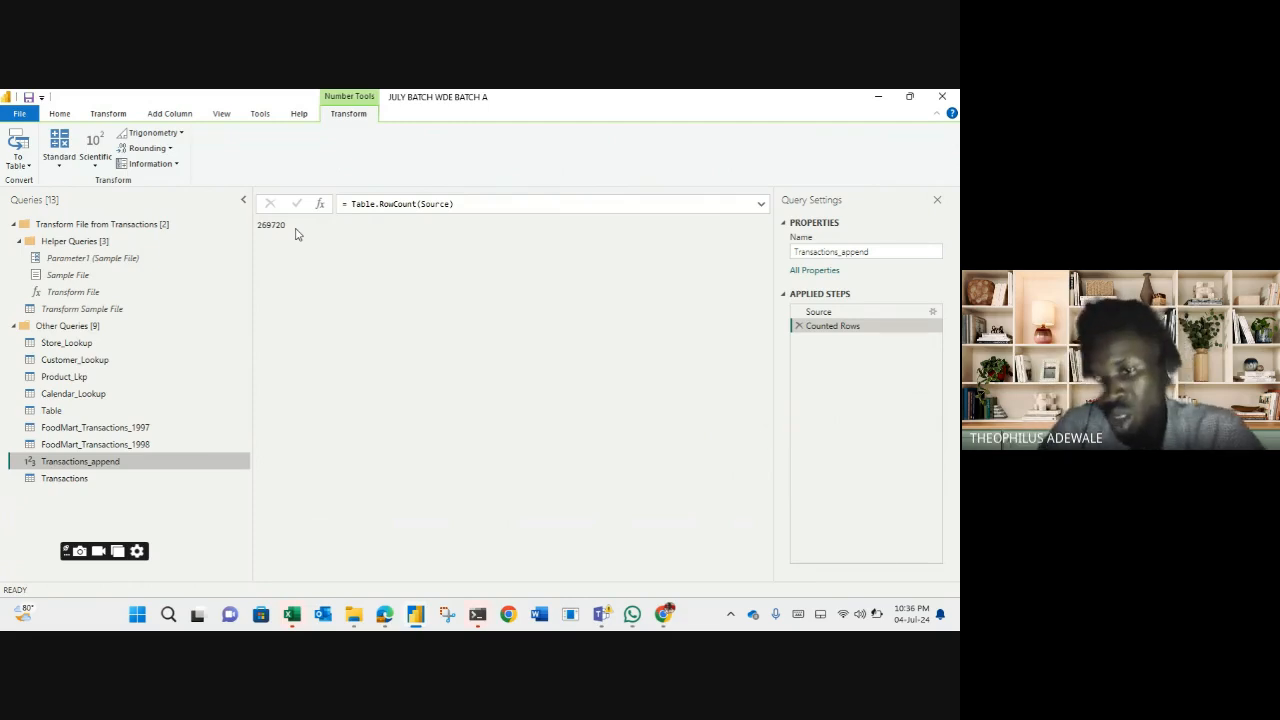
pyautogui.click(798, 327)
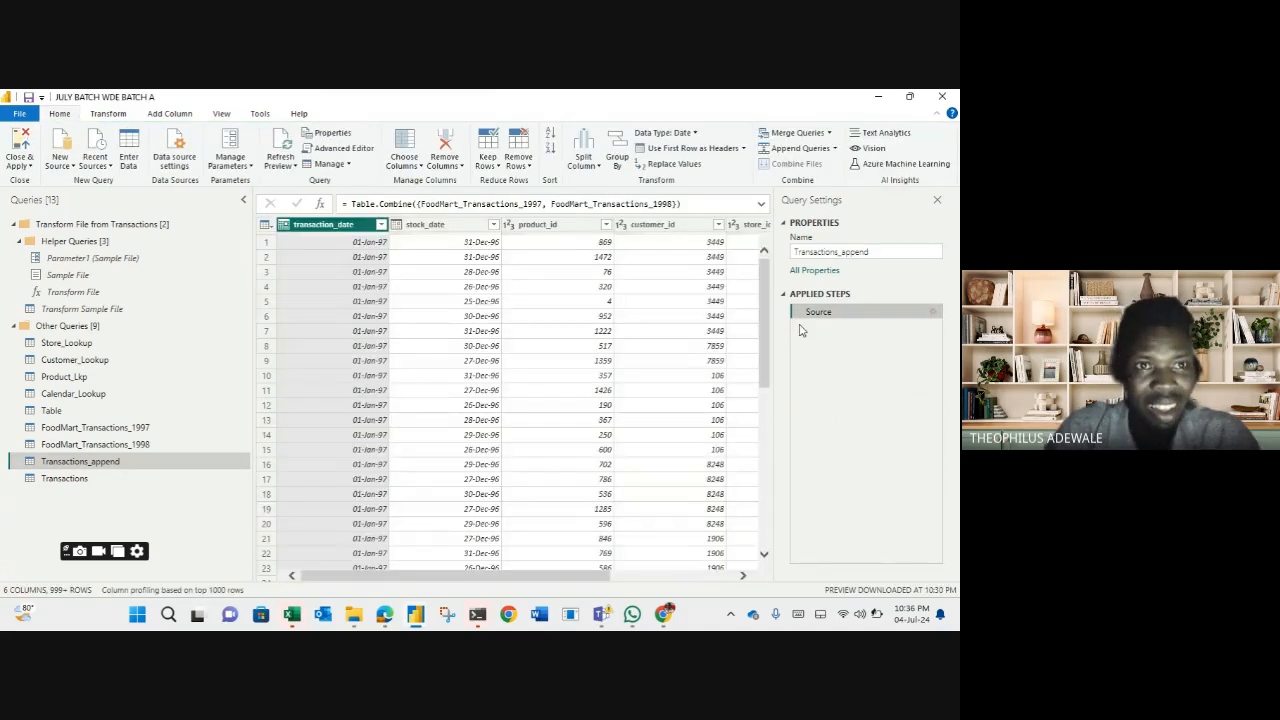
# Cancel the save from the query editor, and instead close the Power Query Editor and apply the pending query changes
pyautogui.click(28, 98)
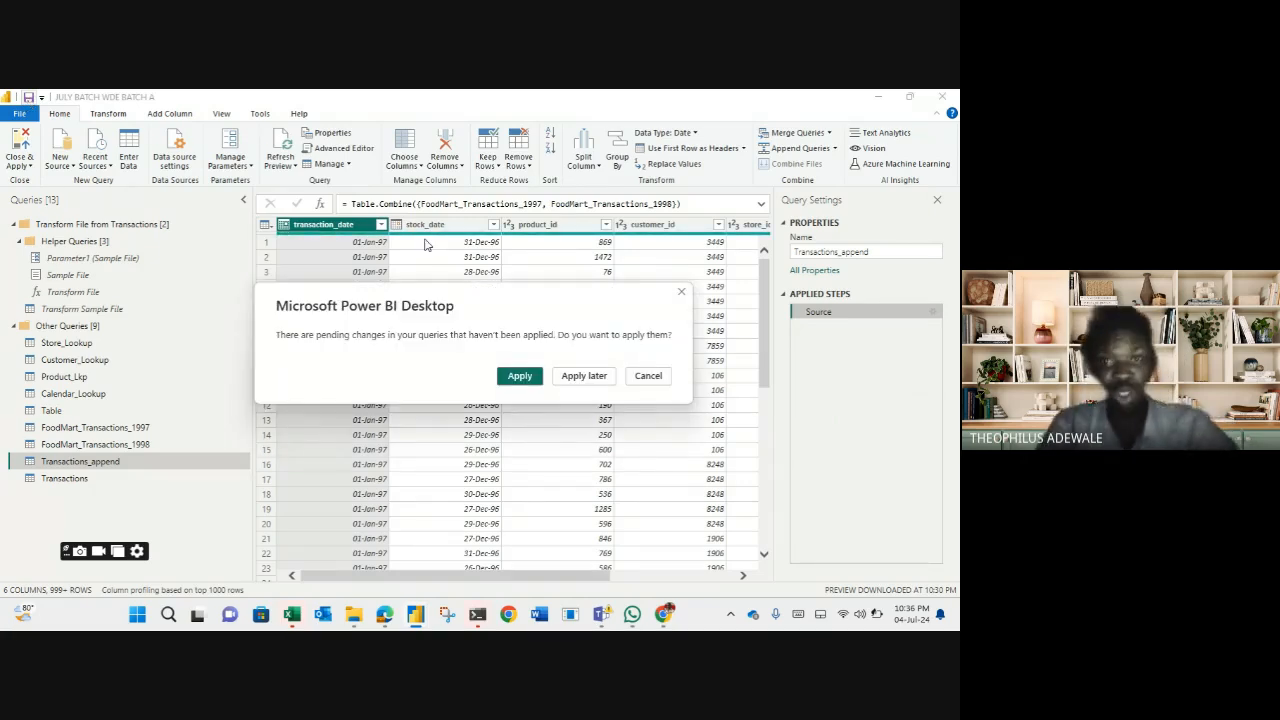
pyautogui.click(648, 376)
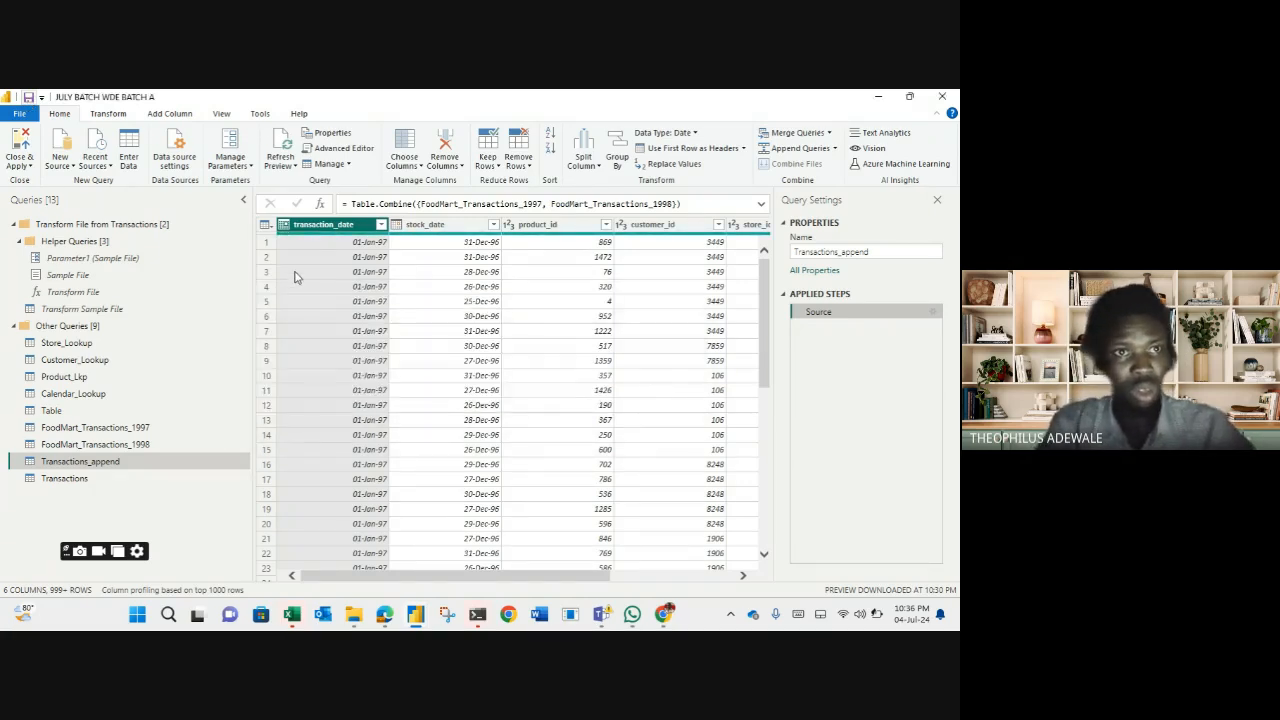
pyautogui.click(20, 143)
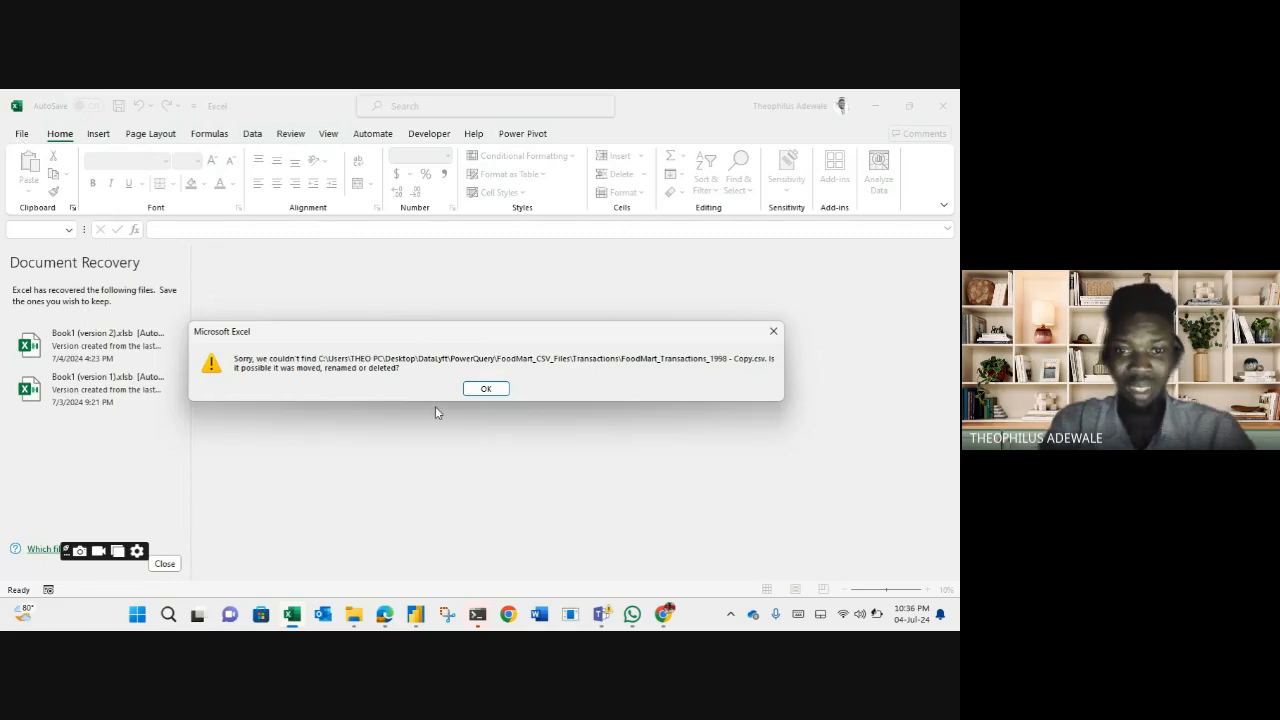
pyautogui.moveTo(418, 620)
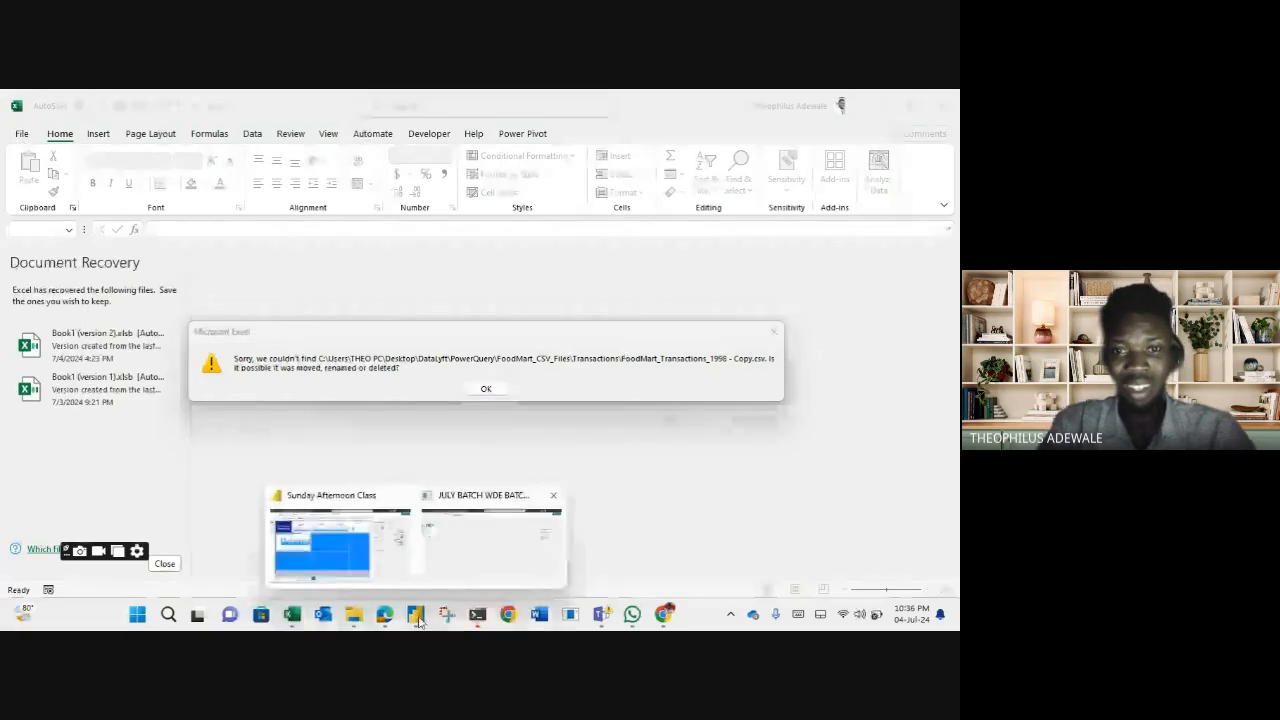